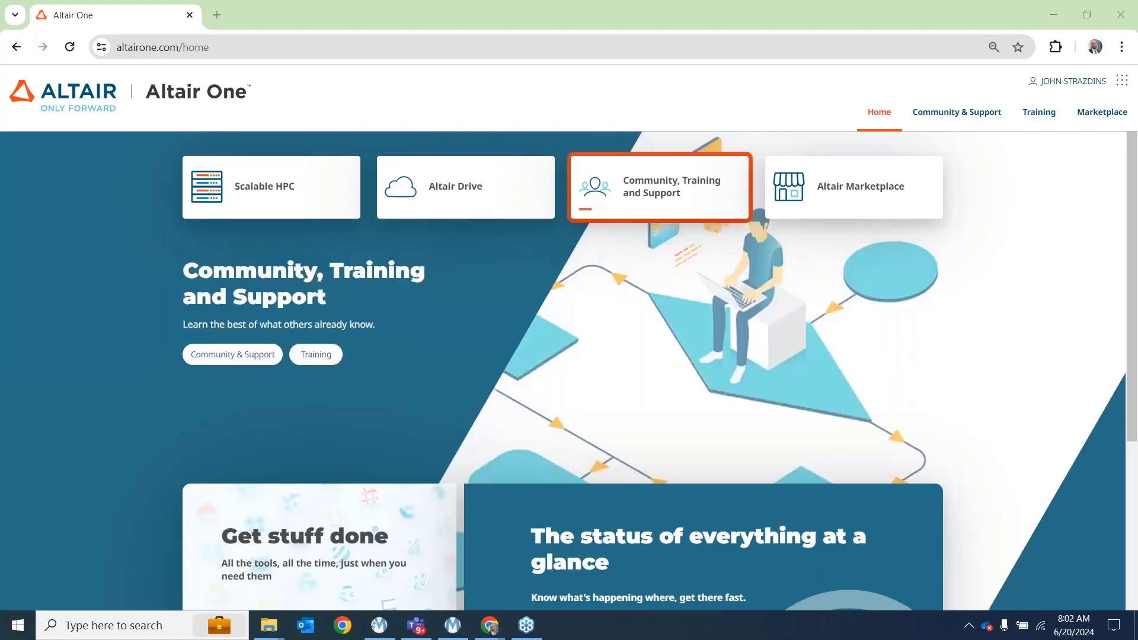
# Open the Altair One Marketplace and filter the apps to the Data Analytics product group
pyautogui.click(1111, 117)
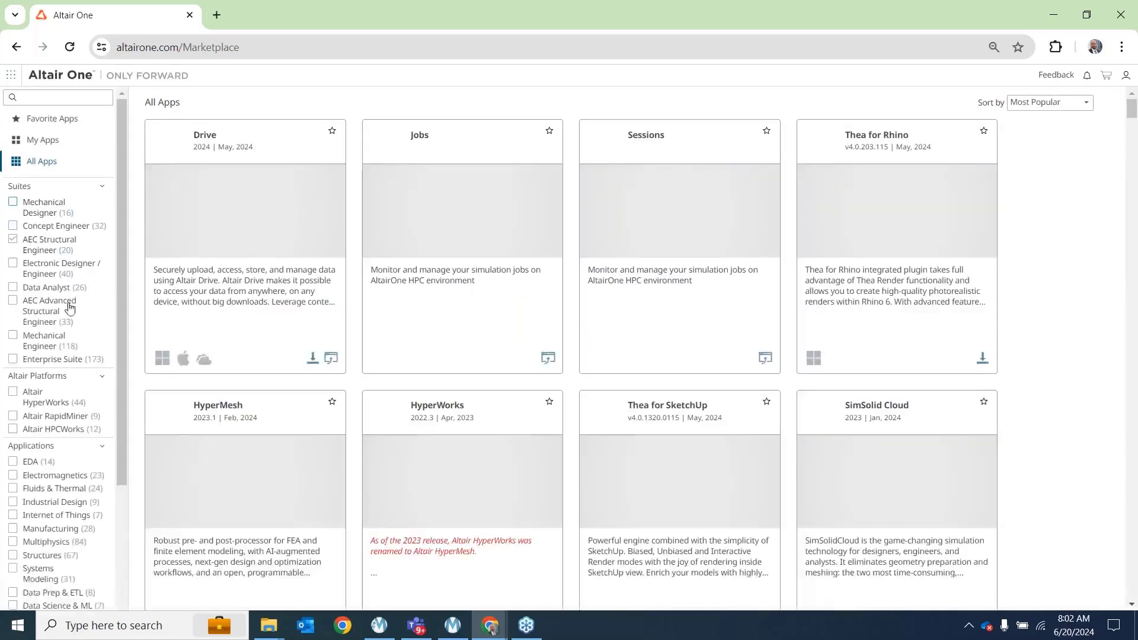
pyautogui.scroll(-3, 66, 337)
pyautogui.click(55, 352)
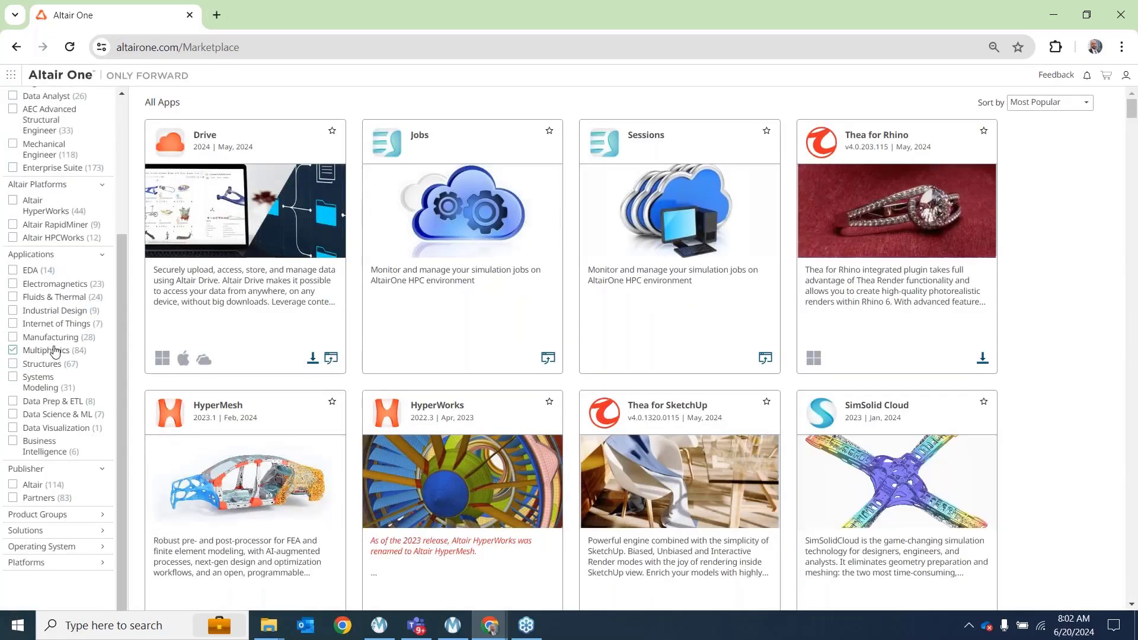
pyautogui.click(46, 451)
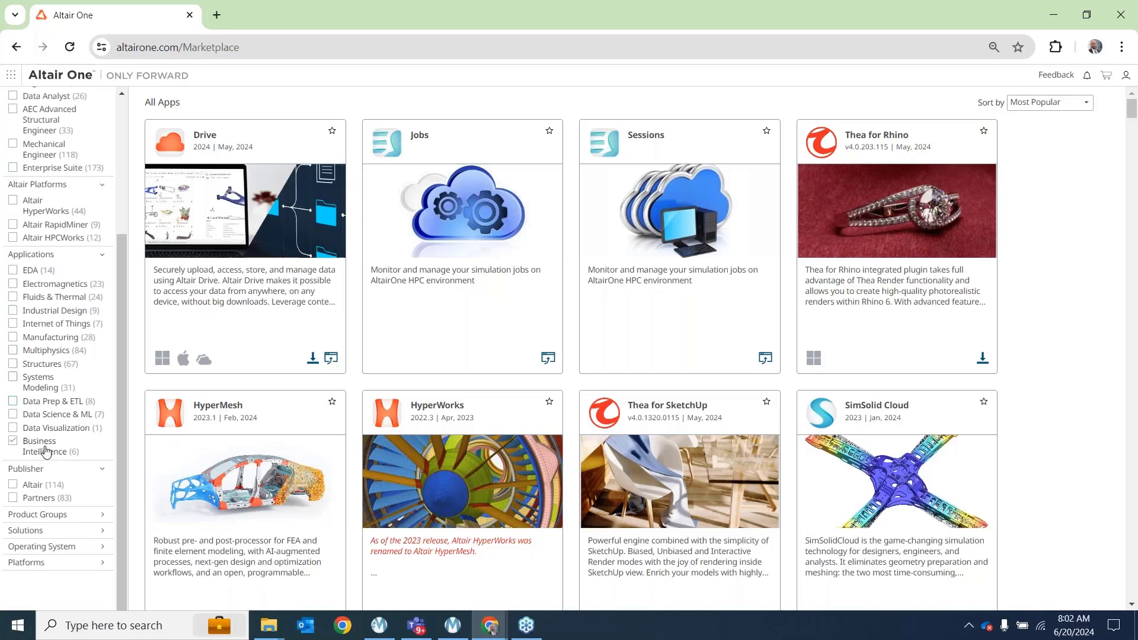
pyautogui.click(47, 515)
pyautogui.click(21, 546)
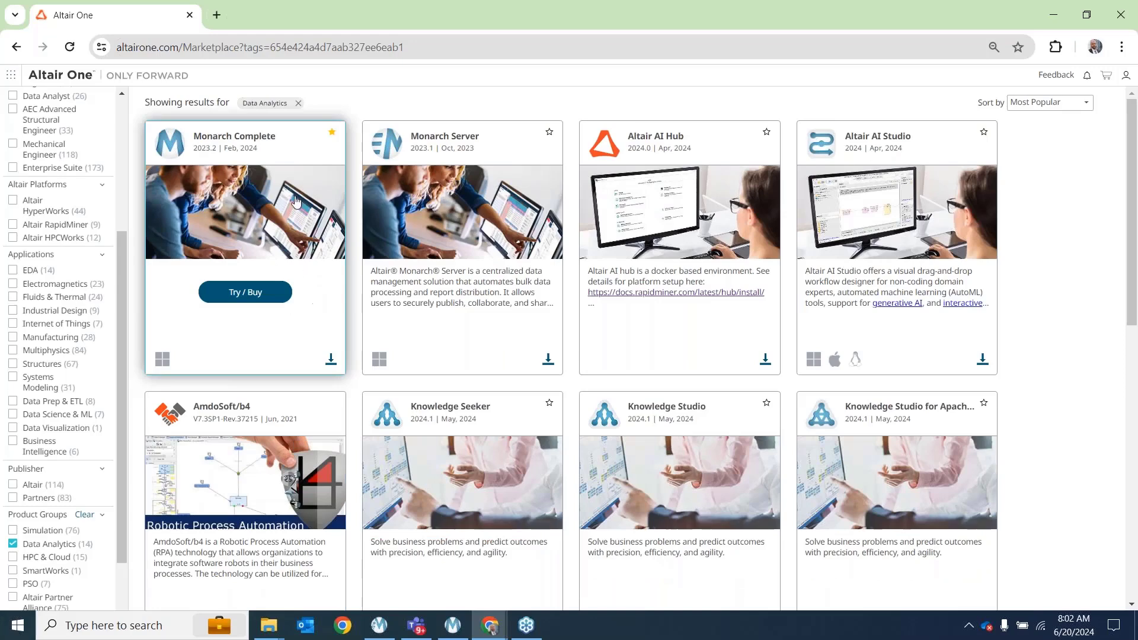
# Review the info and download options for Monarch Complete, and close its details
pyautogui.click(290, 175)
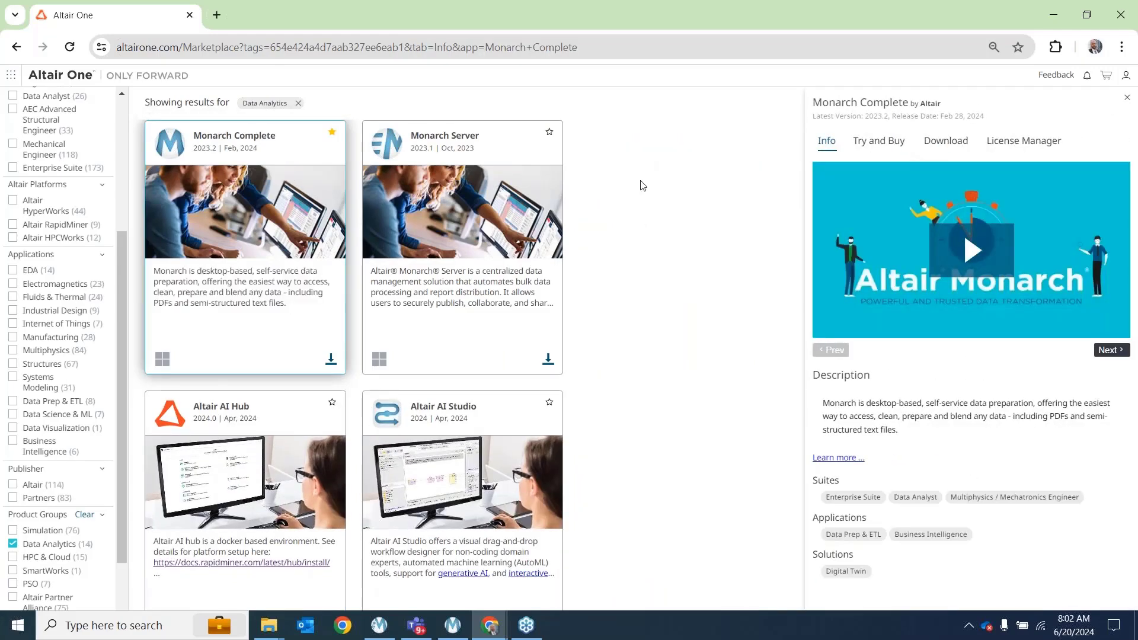
pyautogui.click(932, 144)
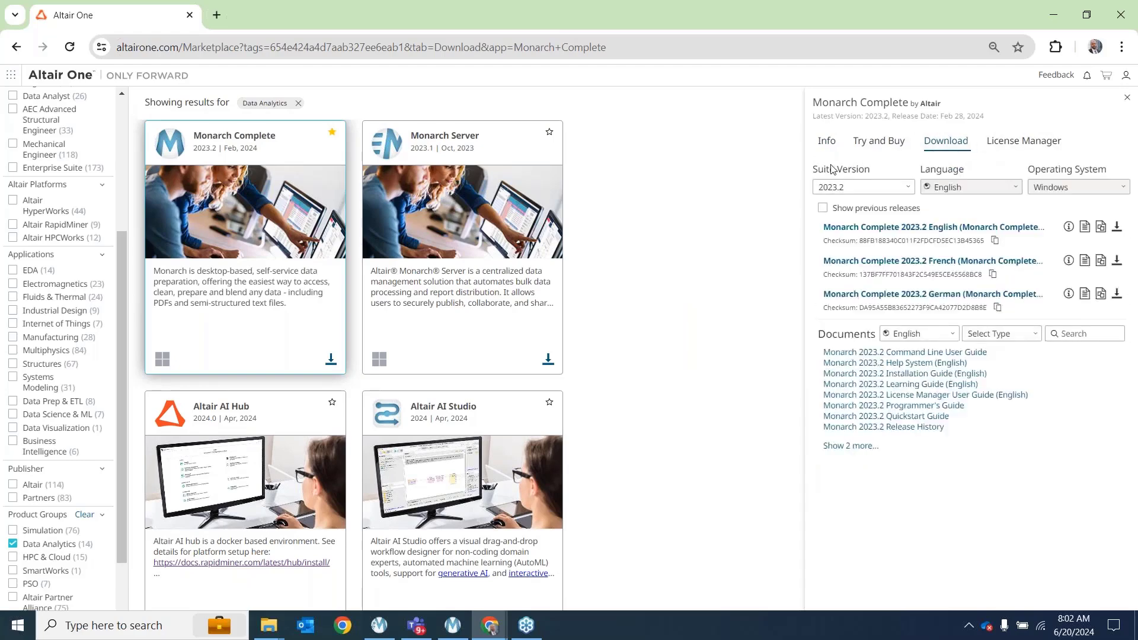
pyautogui.click(1124, 102)
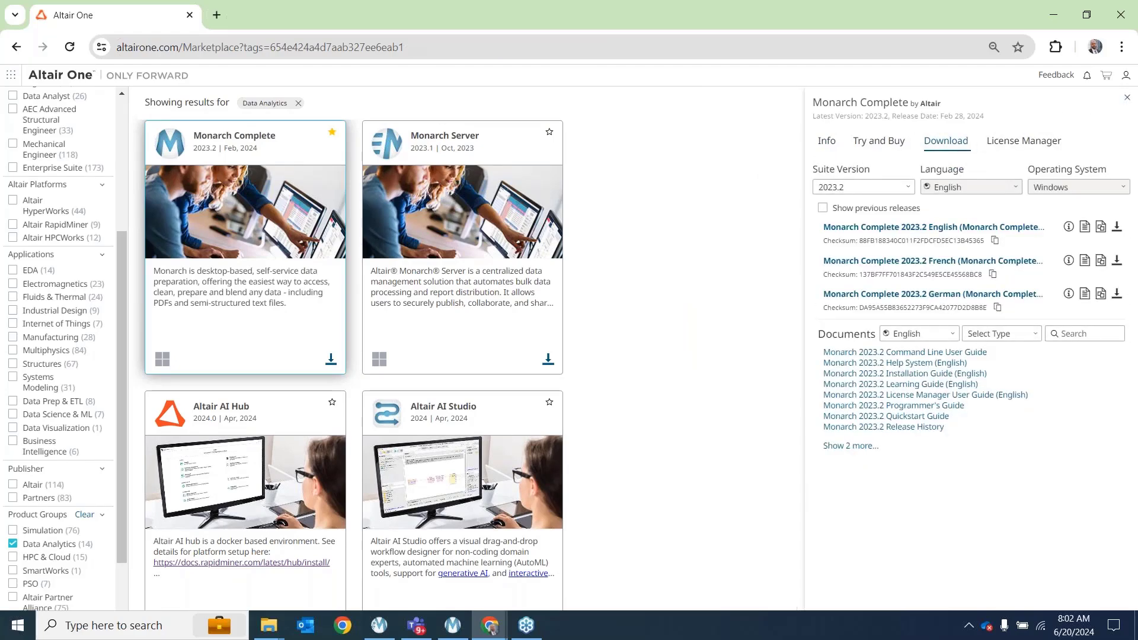
# Browse the full list of Data Analytics apps in the Marketplace and leave the browser for the desktop
pyautogui.scroll(-1, 681, 255)
pyautogui.scroll(1, 508, 245)
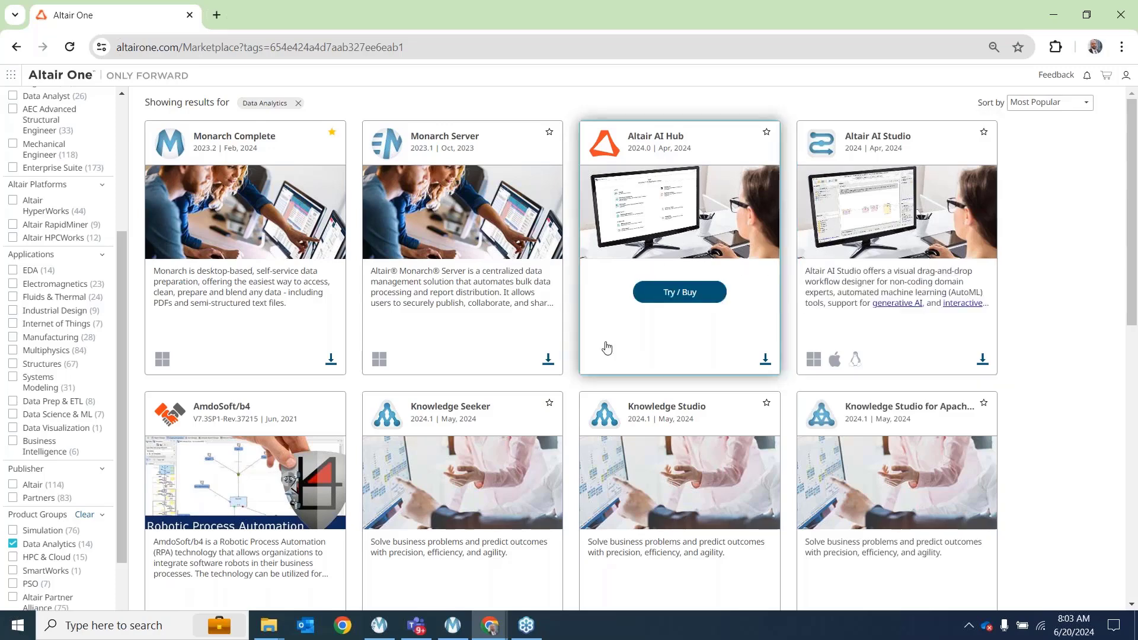
pyautogui.scroll(-1, 278, 462)
pyautogui.scroll(-2, 278, 463)
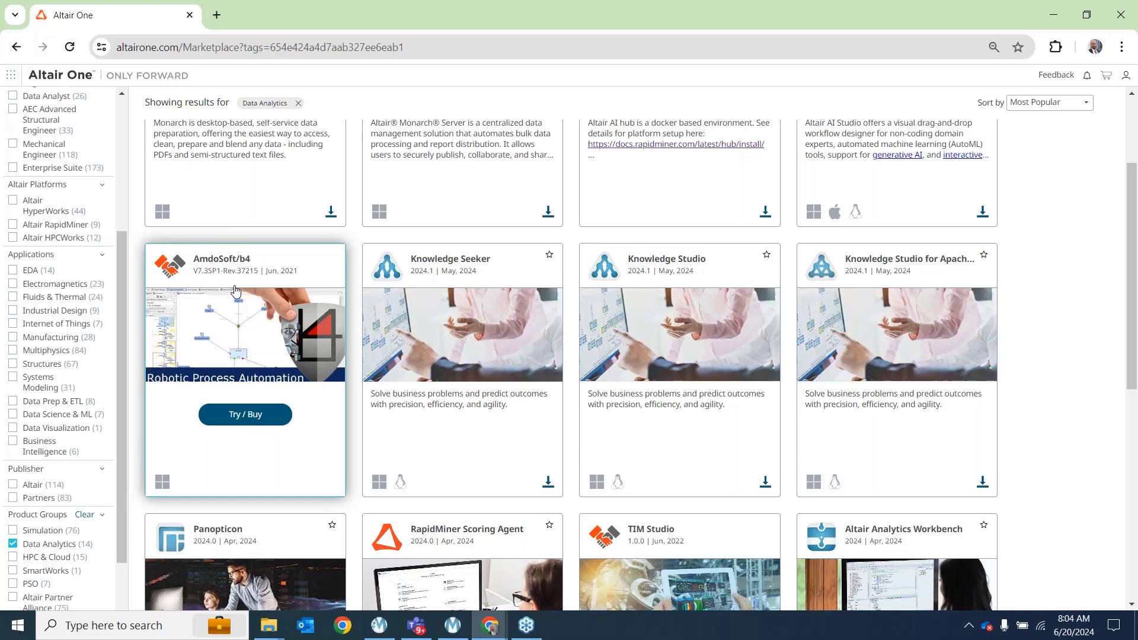
pyautogui.scroll(1, 236, 291)
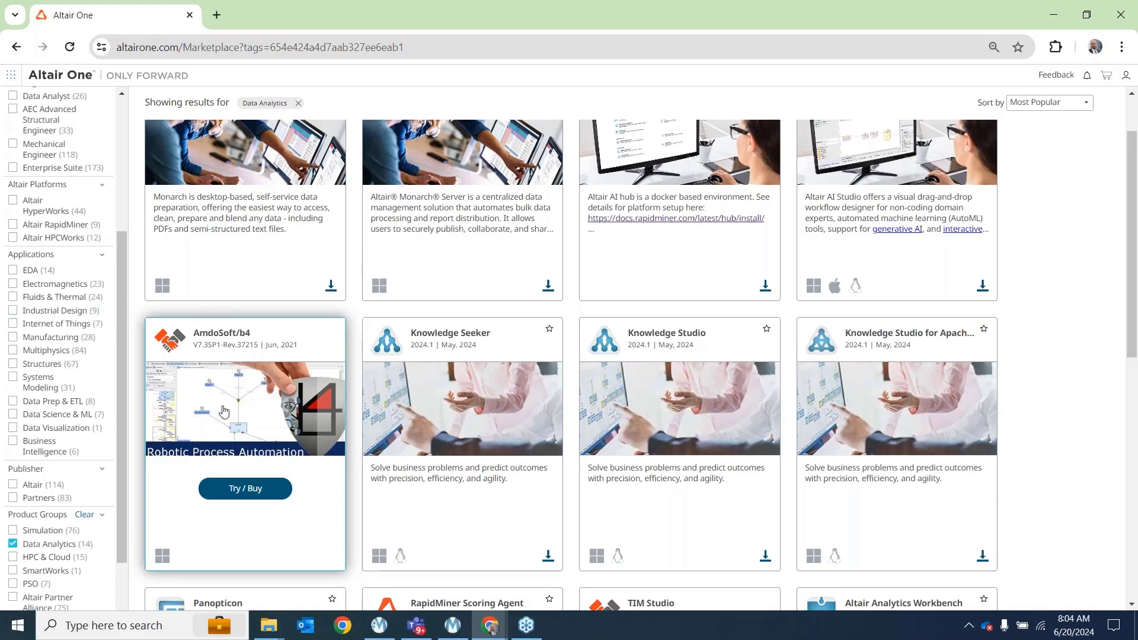
pyautogui.scroll(-2, 409, 464)
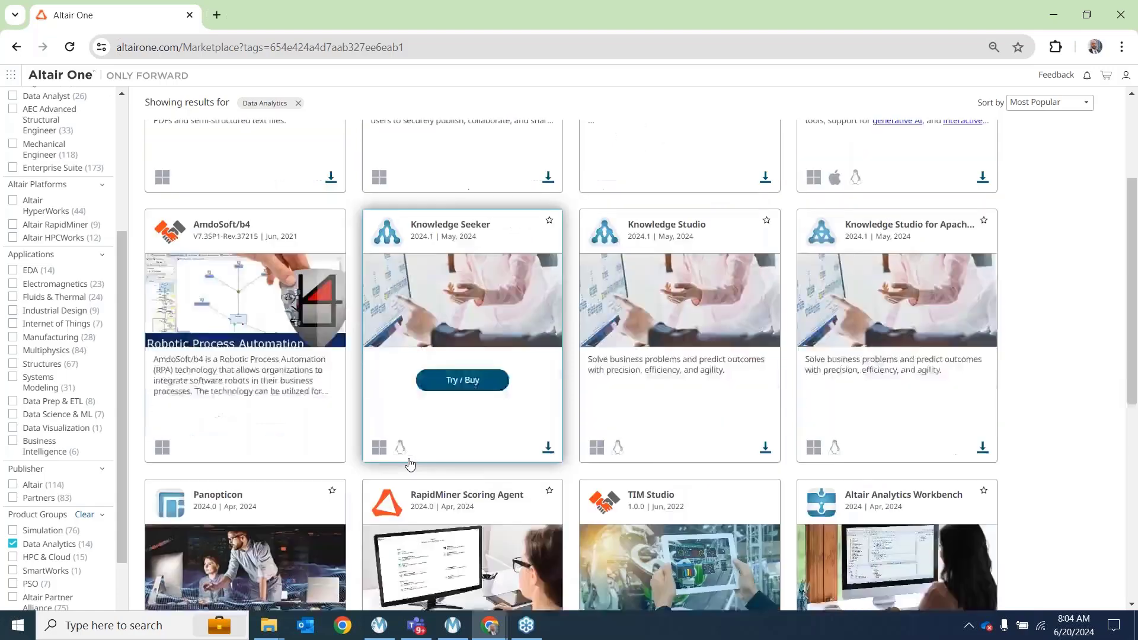
pyautogui.scroll(-2, 409, 464)
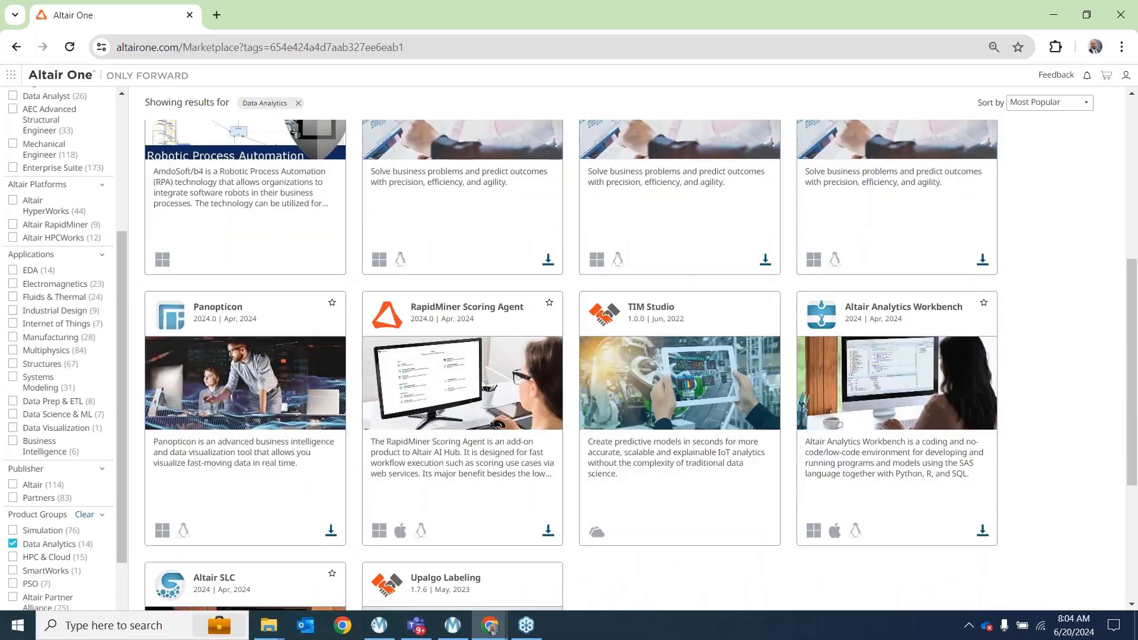
pyautogui.scroll(-1, 443, 434)
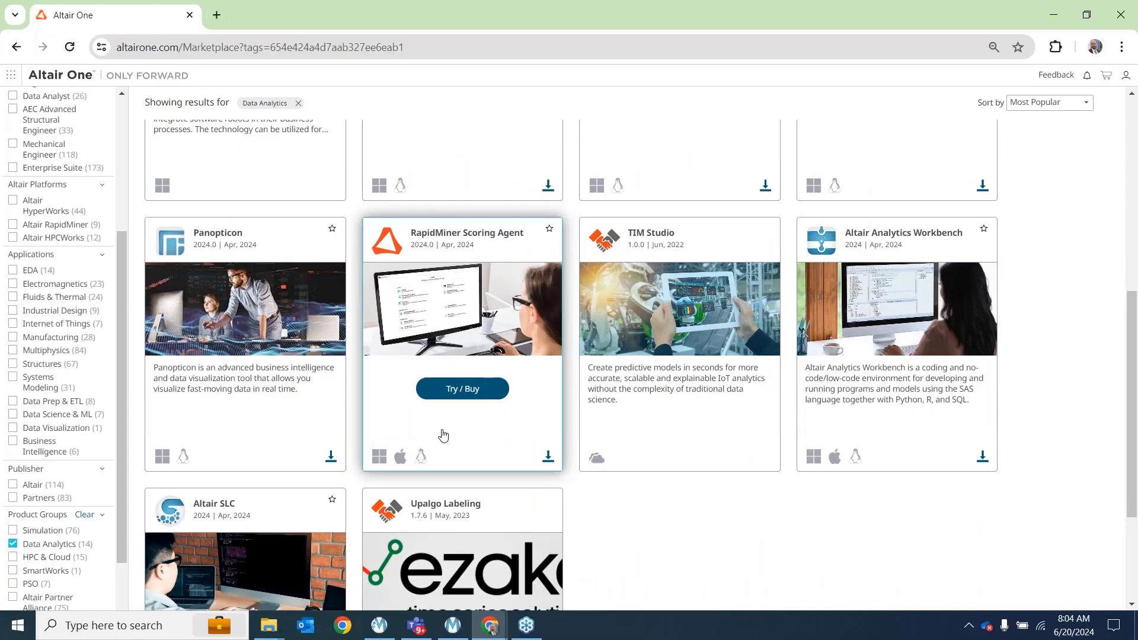
pyautogui.scroll(-3, 444, 435)
pyautogui.scroll(9, 443, 434)
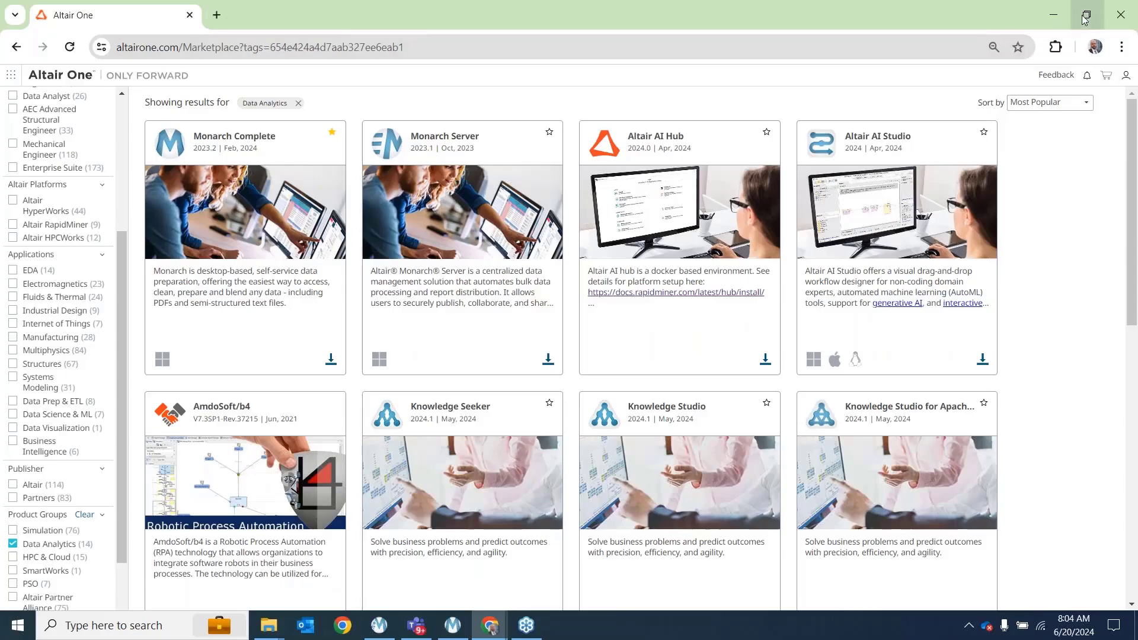
pyautogui.click(1120, 15)
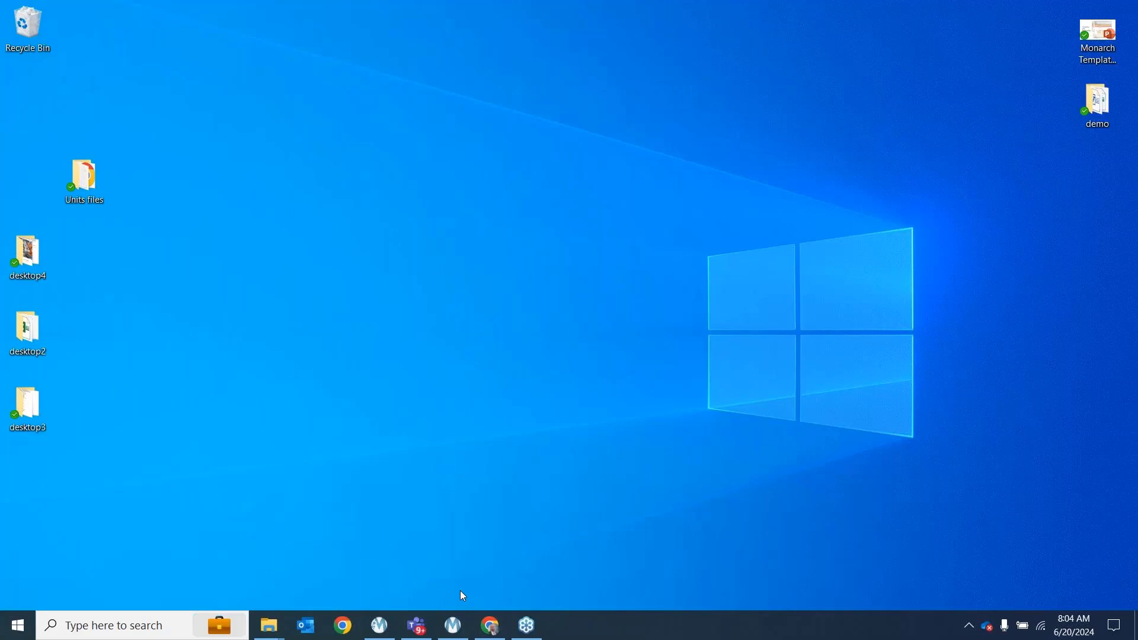
# Examine the programs installed in the Altair Monarch 2023 folder
pyautogui.click(28, 634)
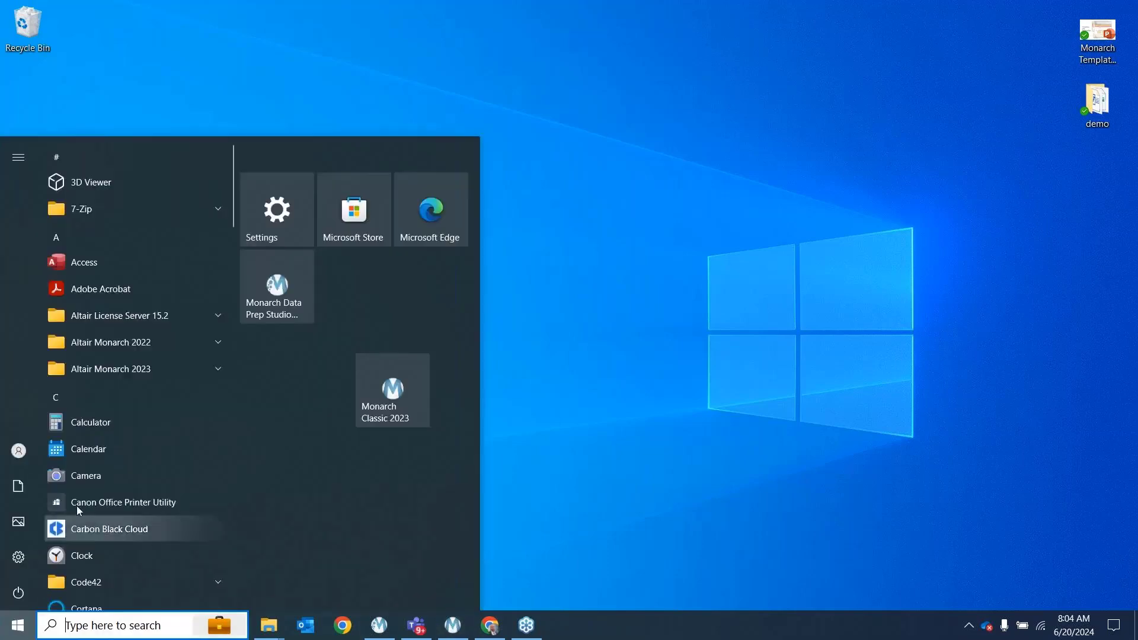
pyautogui.click(166, 369)
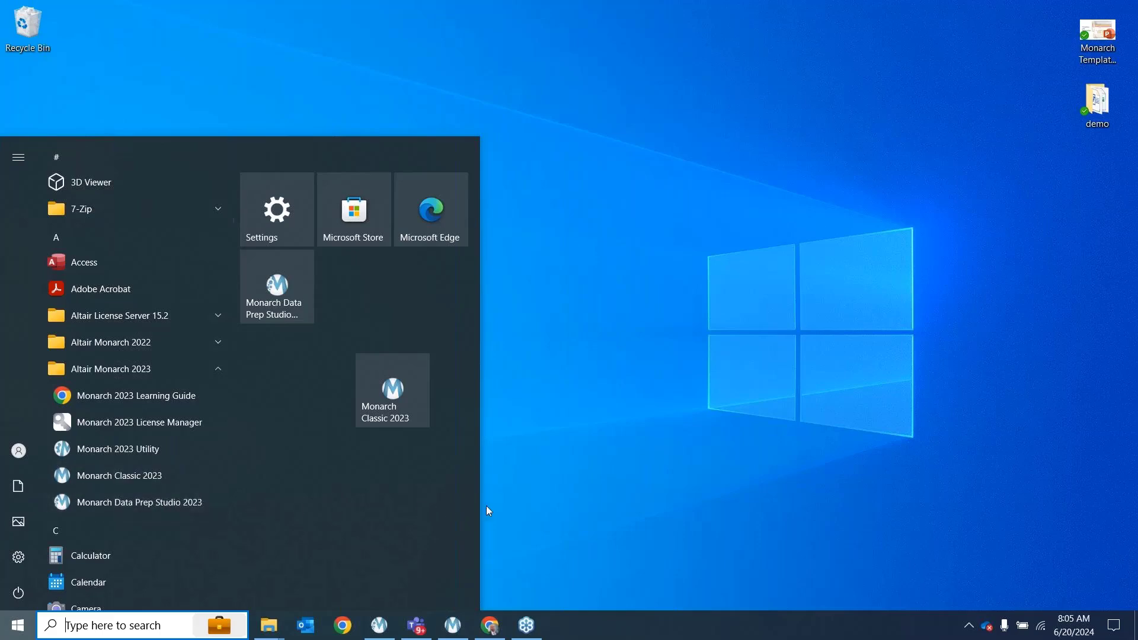
pyautogui.click(550, 508)
# Switch to Altair Monarch Classic and look over its file commands
pyautogui.click(457, 628)
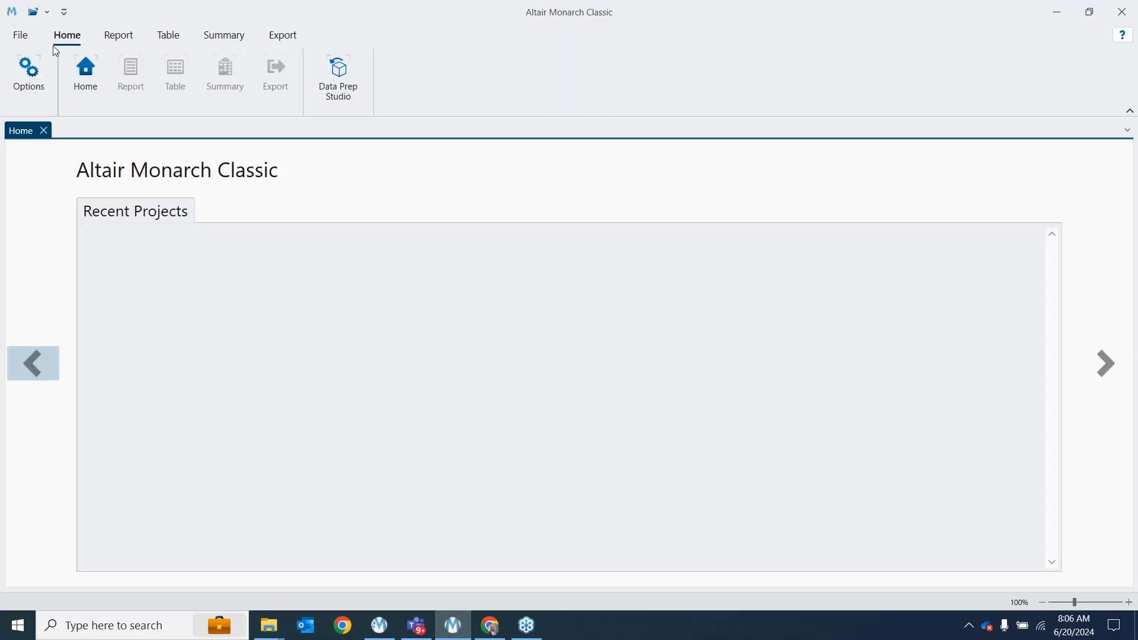
pyautogui.click(20, 35)
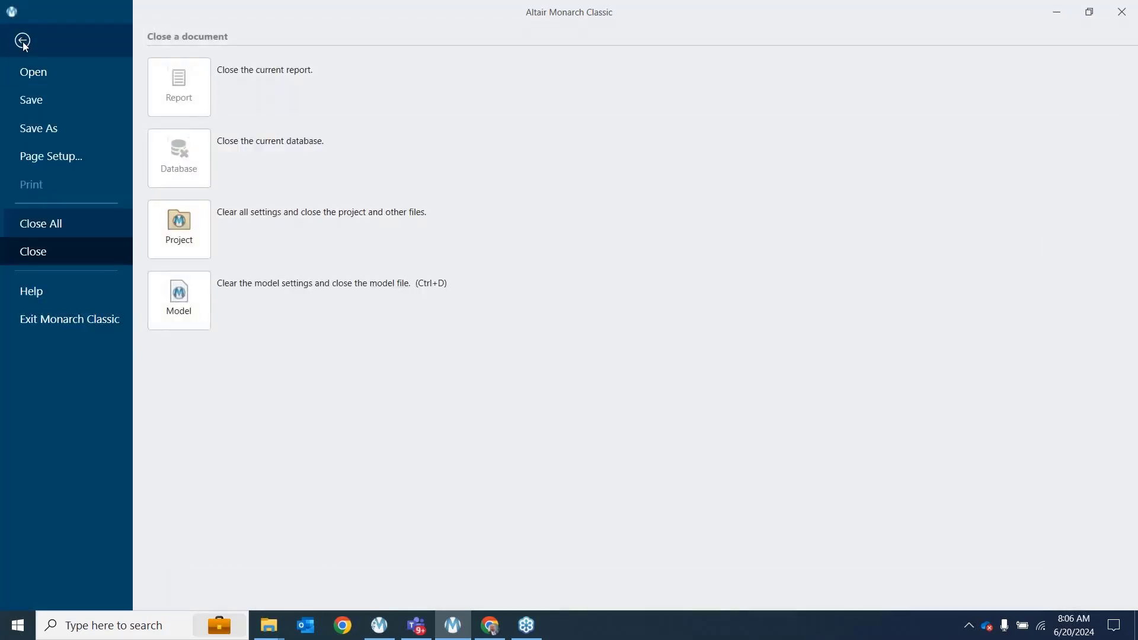
pyautogui.click(22, 41)
# Load Sample PDF Report from the Example files folder into Monarch Classic, accepting the default PDF import options
pyautogui.hotkey('alt', 'Tab')
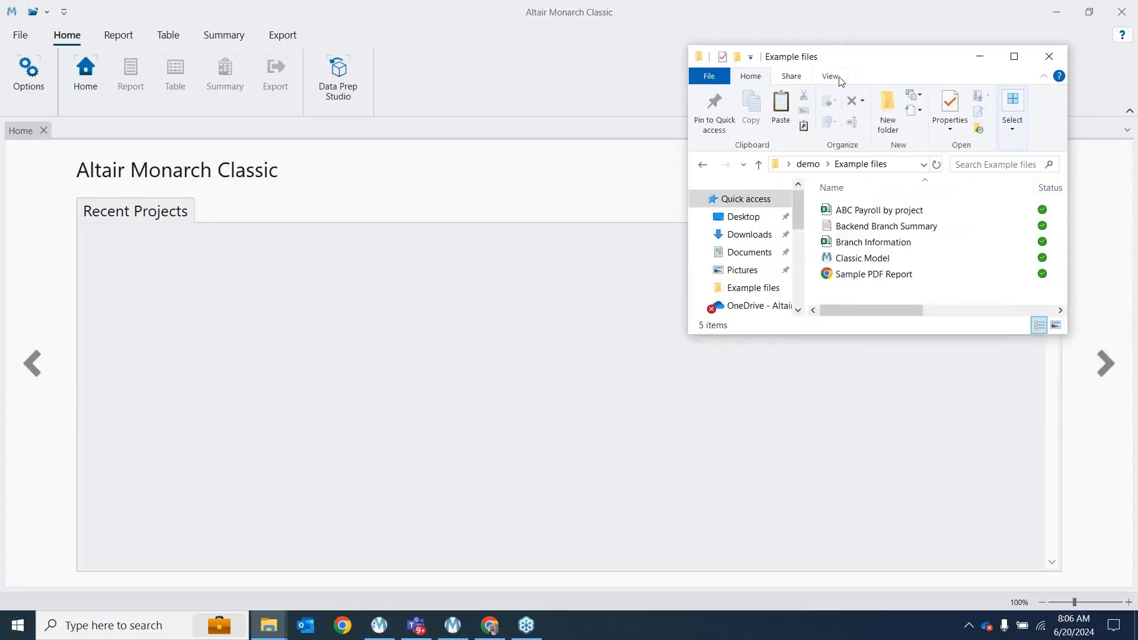
pyautogui.click(883, 278)
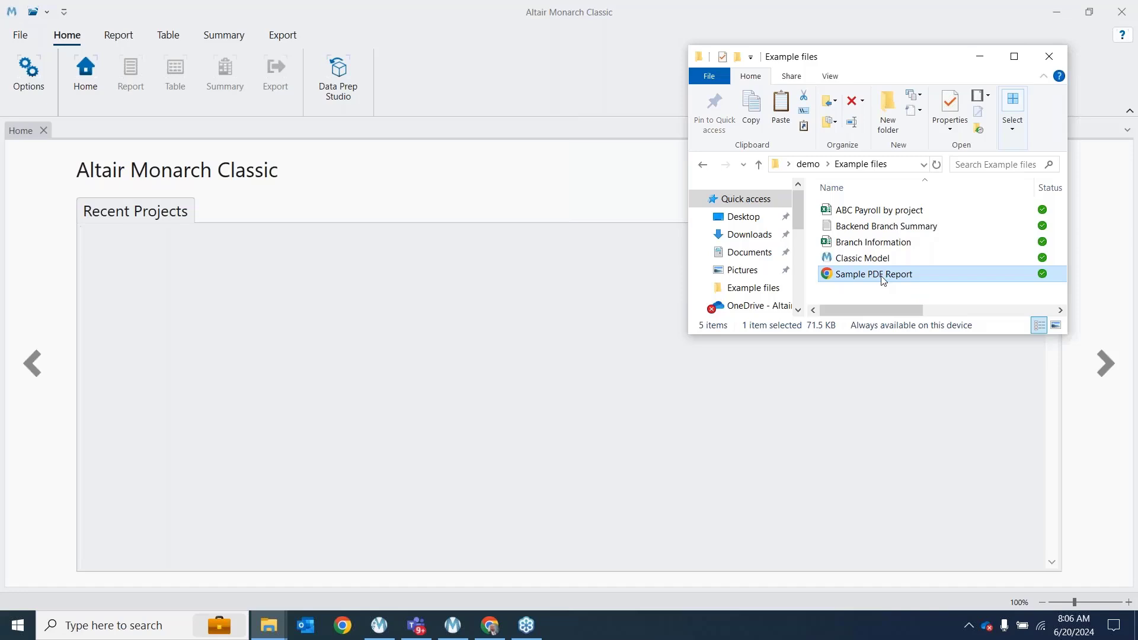
pyautogui.moveTo(883, 279); pyautogui.dragTo(879, 279)
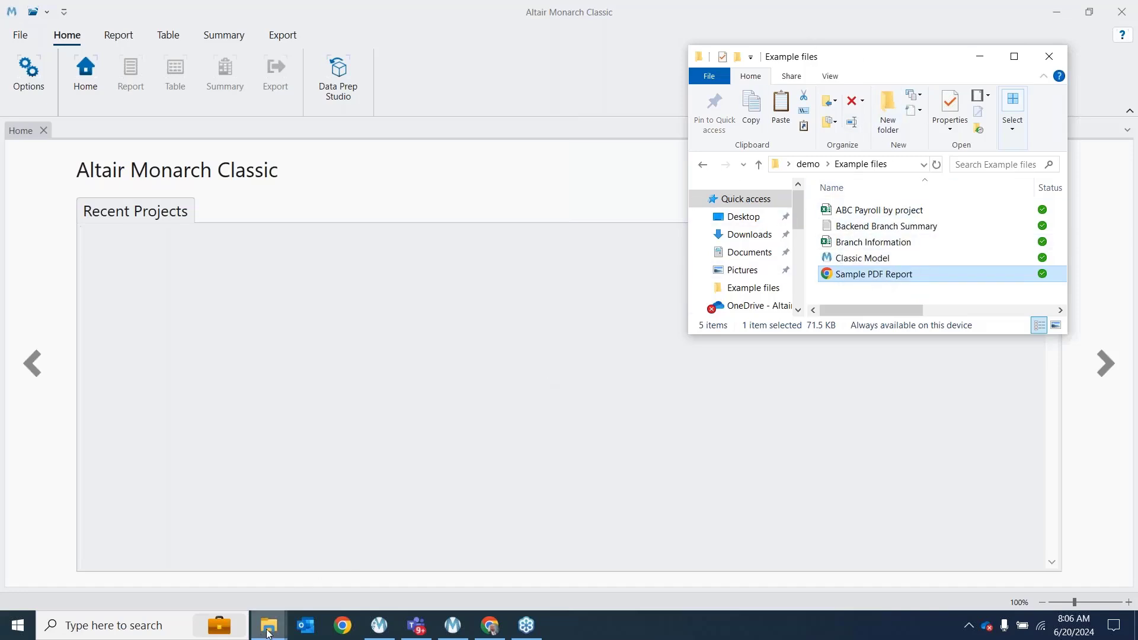
pyautogui.moveTo(266, 633)
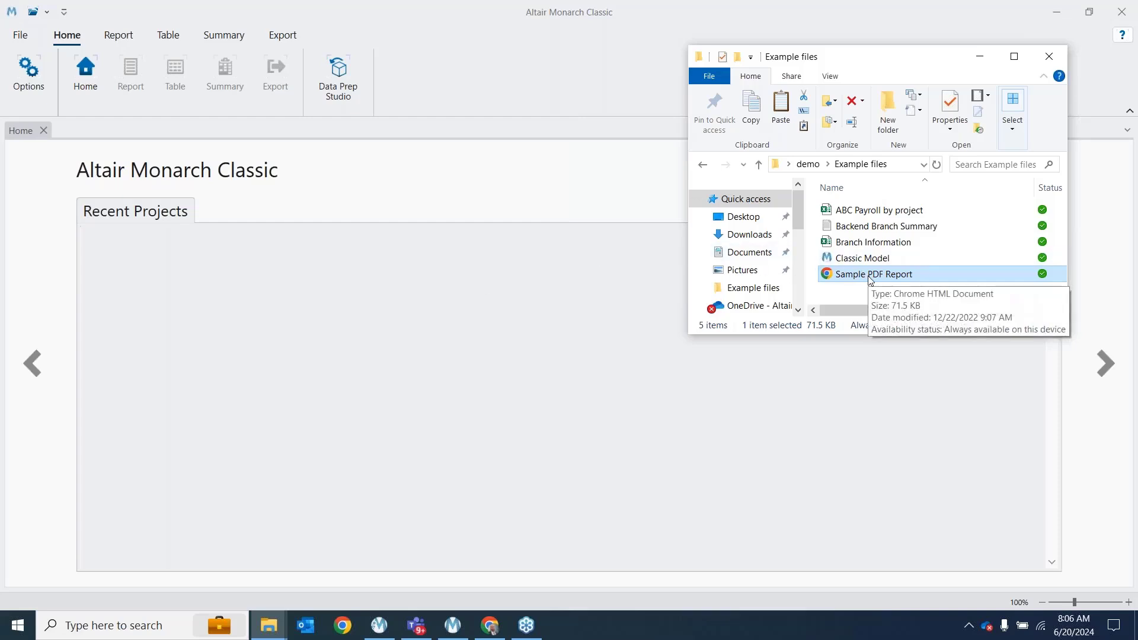
pyautogui.moveTo(870, 280); pyautogui.dragTo(465, 354)
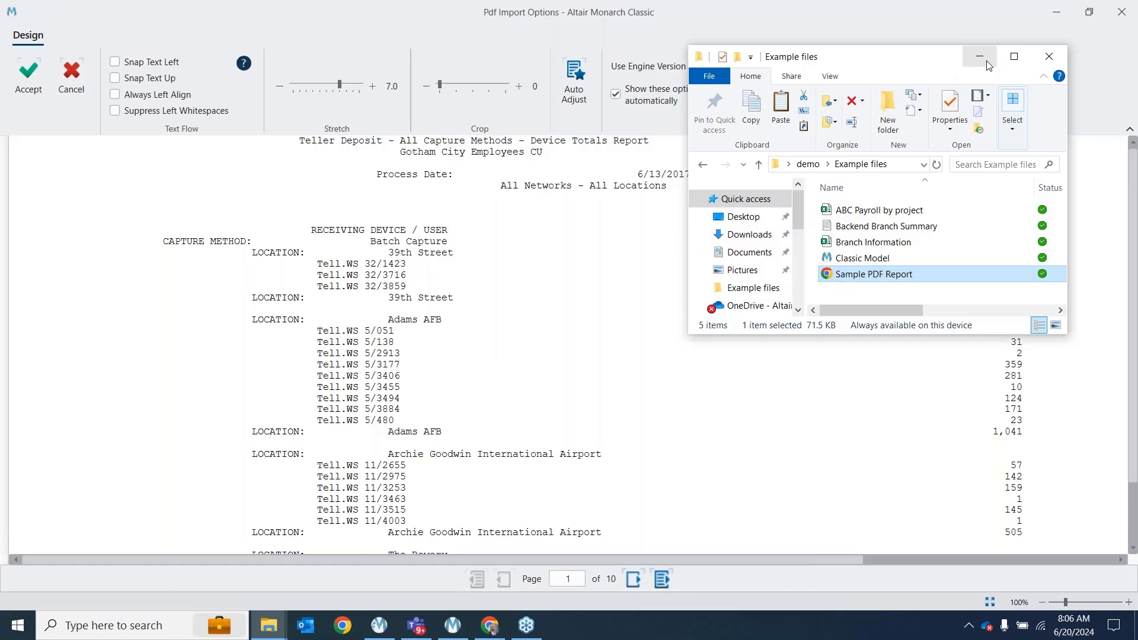
pyautogui.click(987, 62)
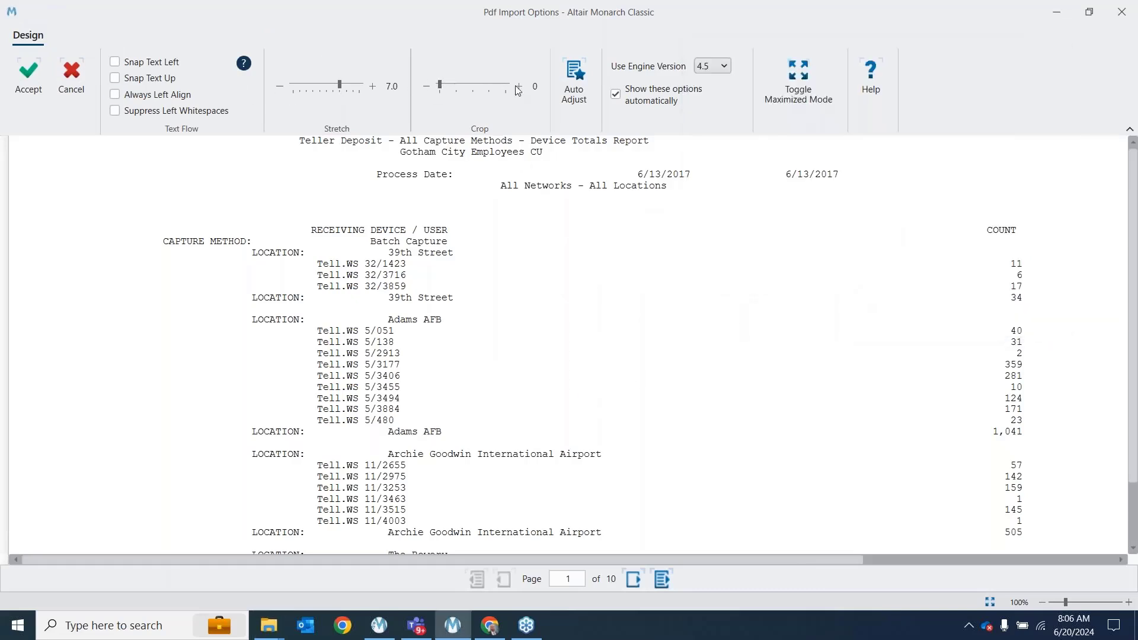
pyautogui.click(26, 81)
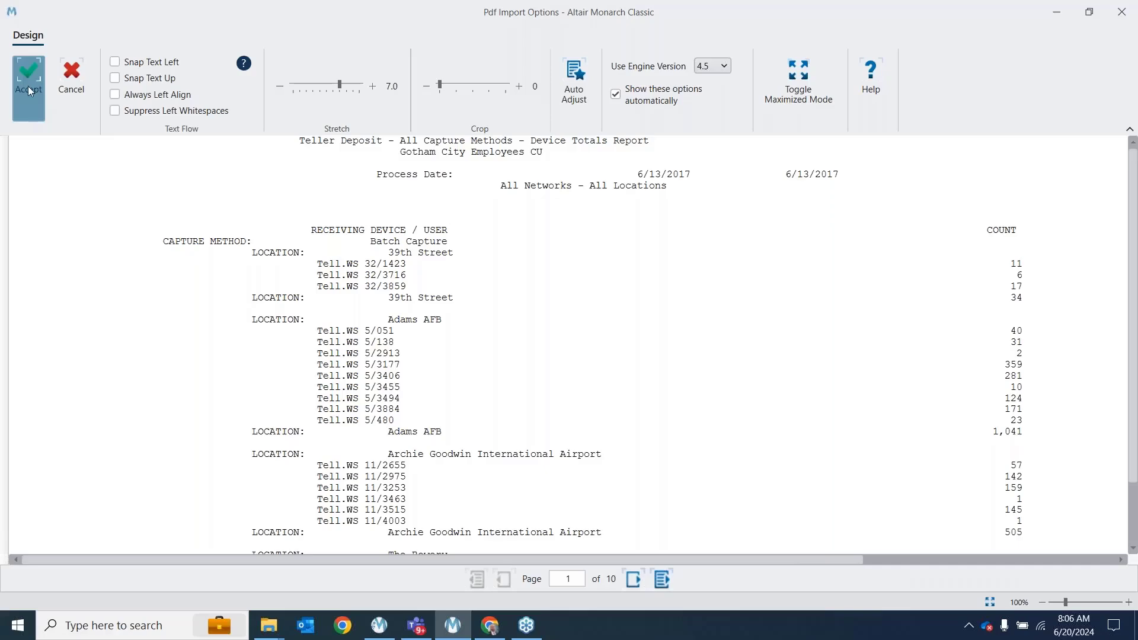
pyautogui.click(29, 80)
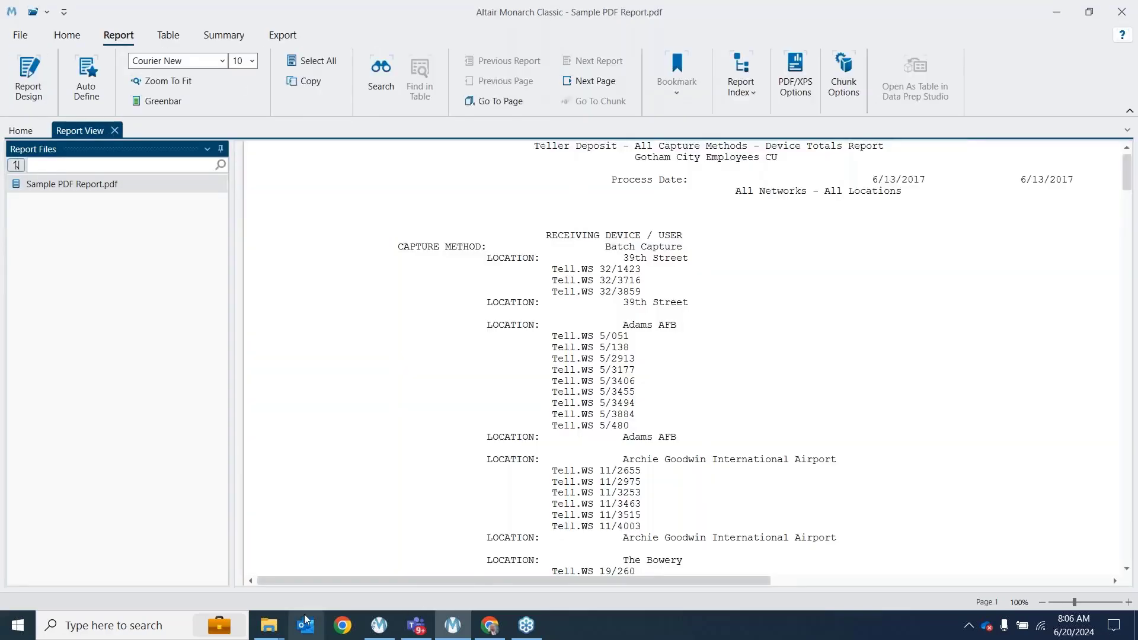
# Apply the Classic Model file from the Example files folder to the open report
pyautogui.click(328, 575)
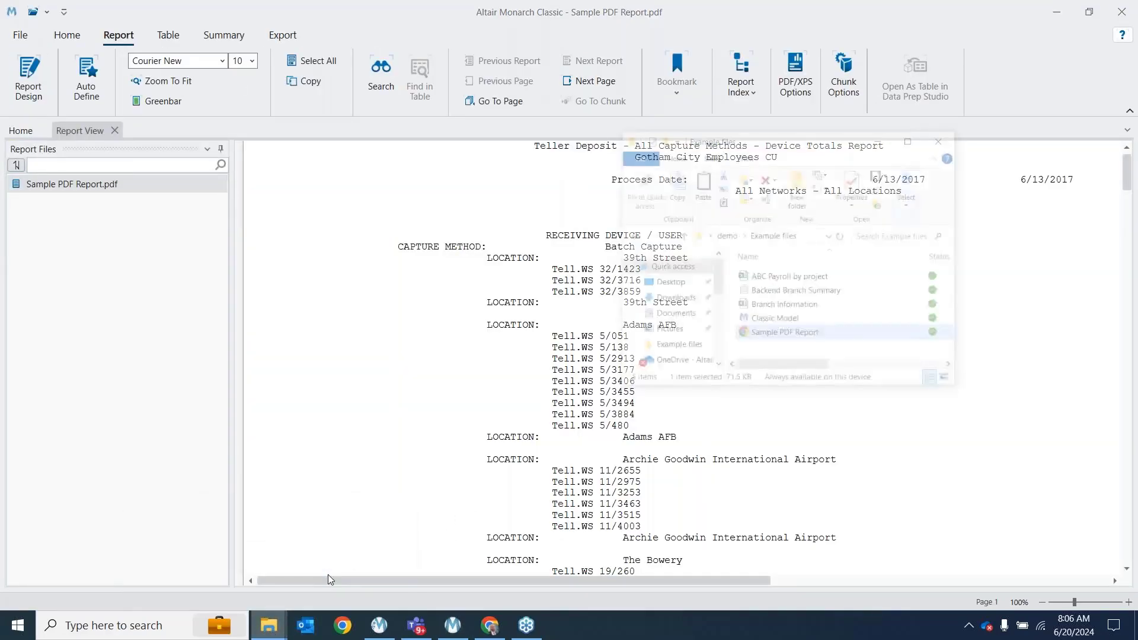
pyautogui.click(879, 261)
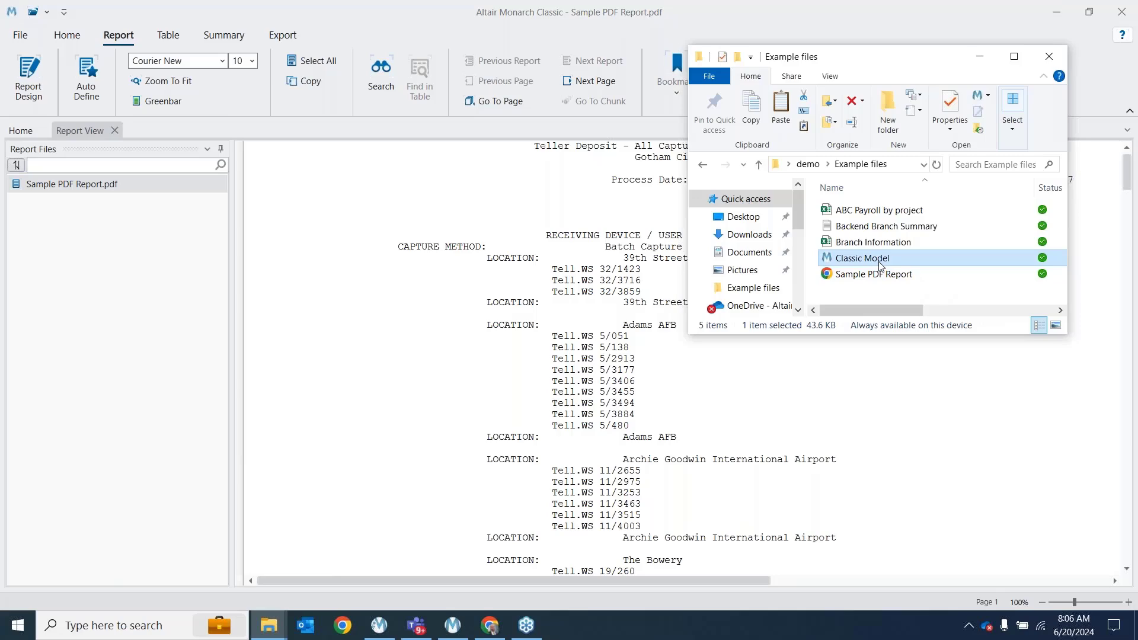
pyautogui.moveTo(879, 265); pyautogui.dragTo(545, 308)
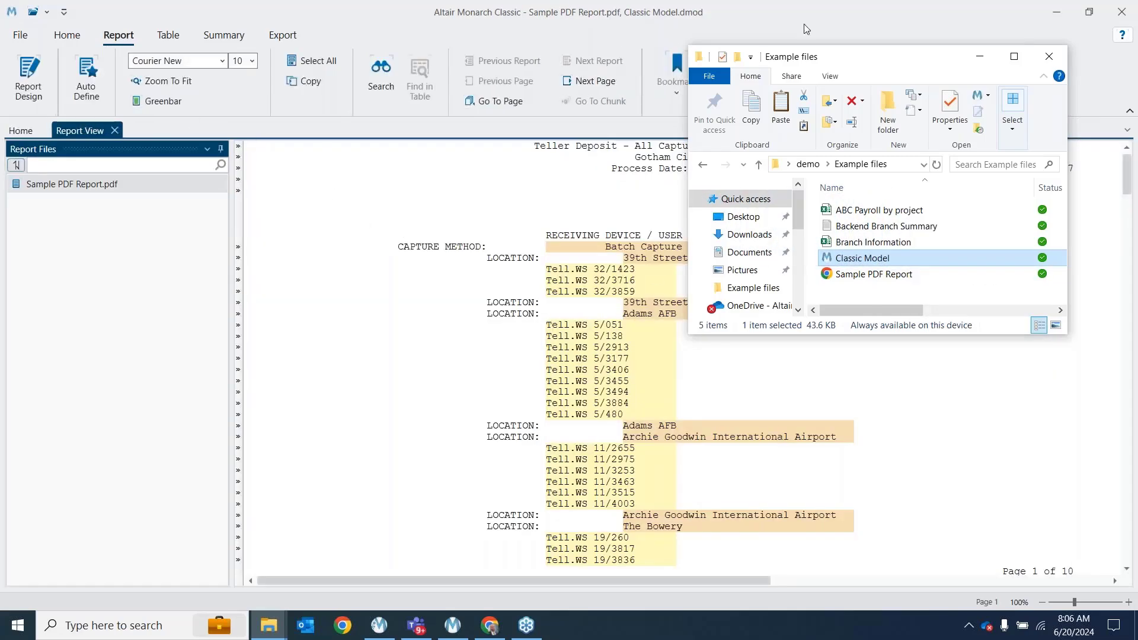
pyautogui.click(980, 57)
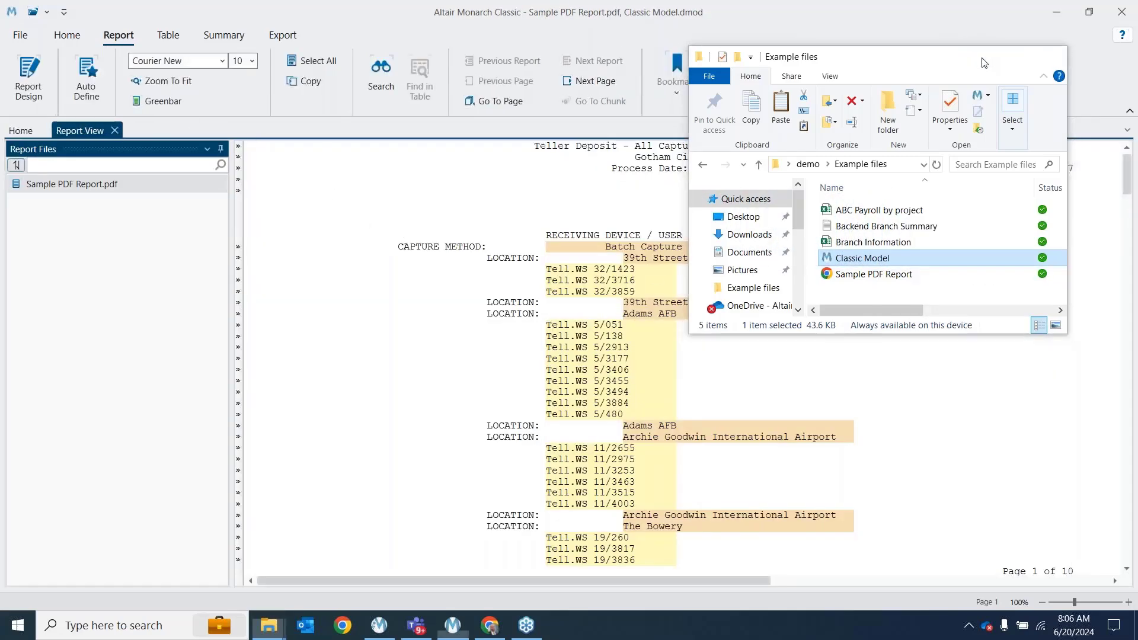
# Show the extracted data as a table and move the Process Date field to order 6 in the table design
pyautogui.click(168, 35)
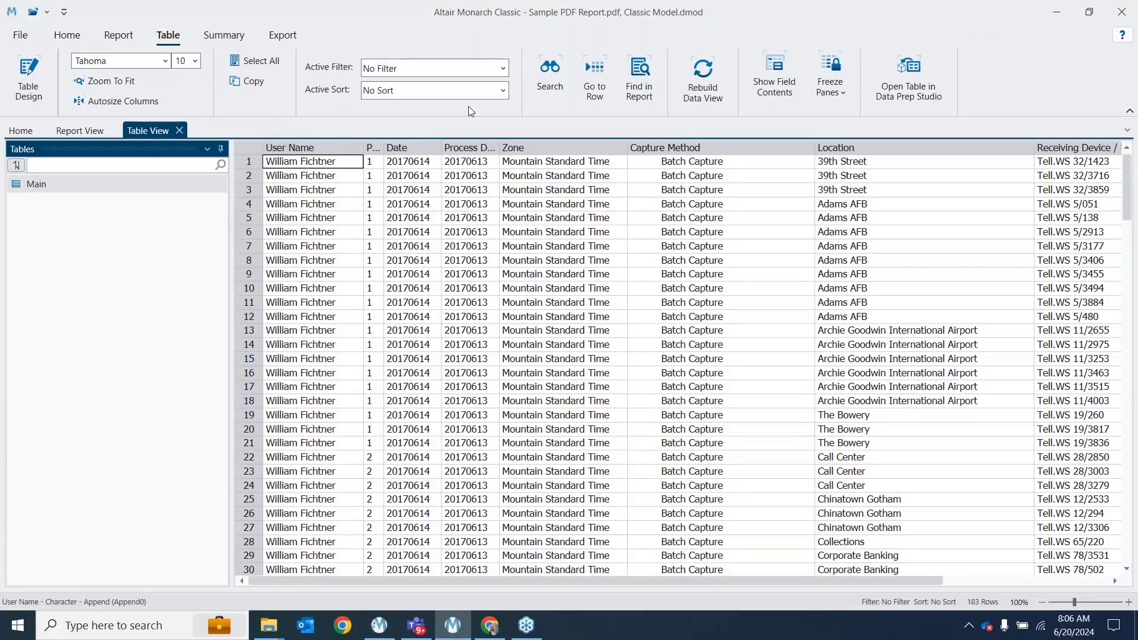
pyautogui.click(37, 76)
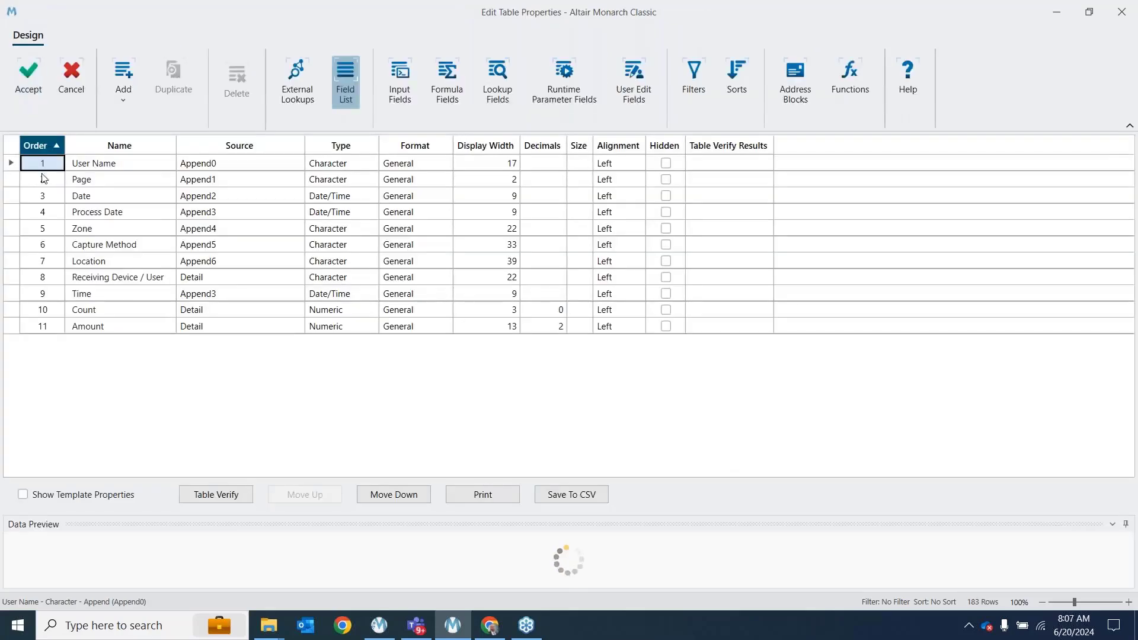
pyautogui.click(44, 211)
pyautogui.click(48, 213)
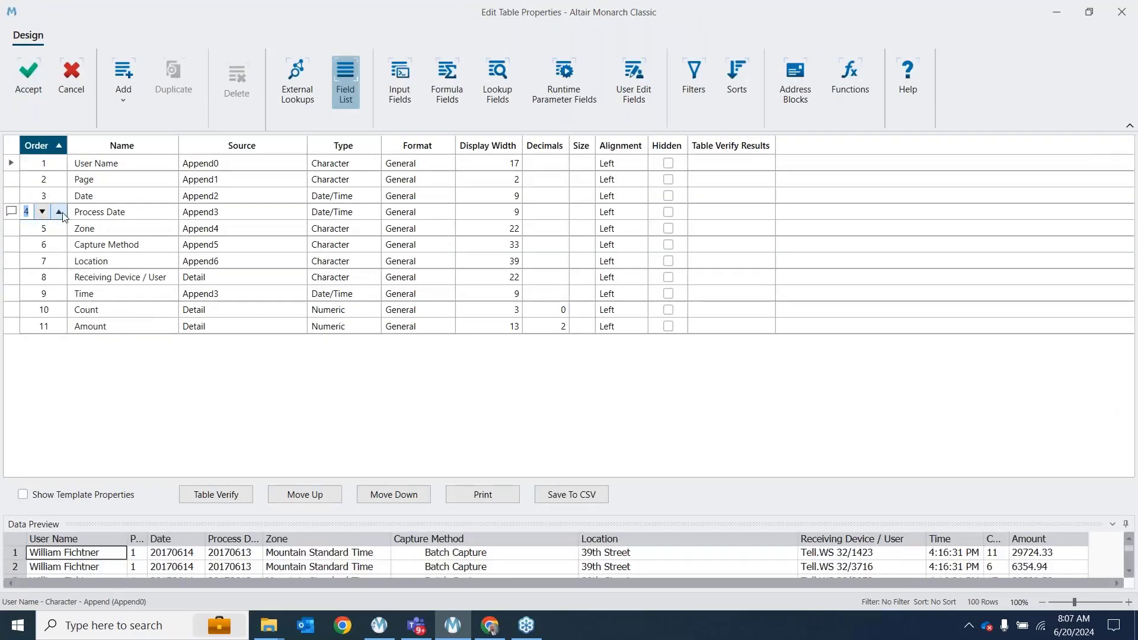
pyautogui.click(59, 212)
pyautogui.click(59, 212)
pyautogui.click(53, 229)
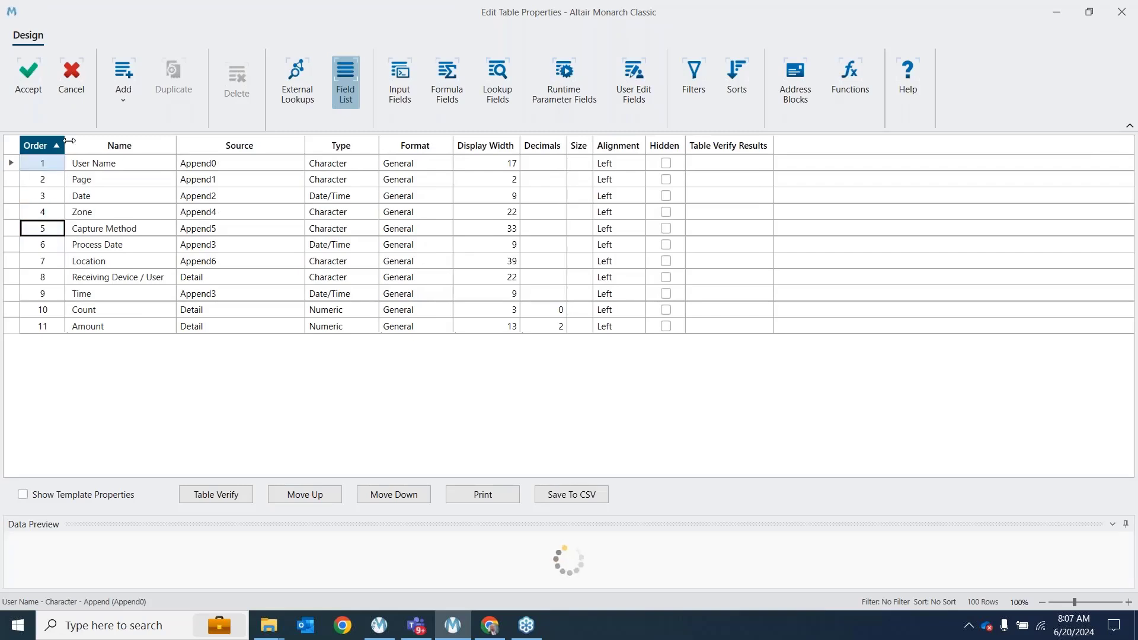
# Add a formula field to the table design and insert the LSplit function into its expression
pyautogui.click(132, 87)
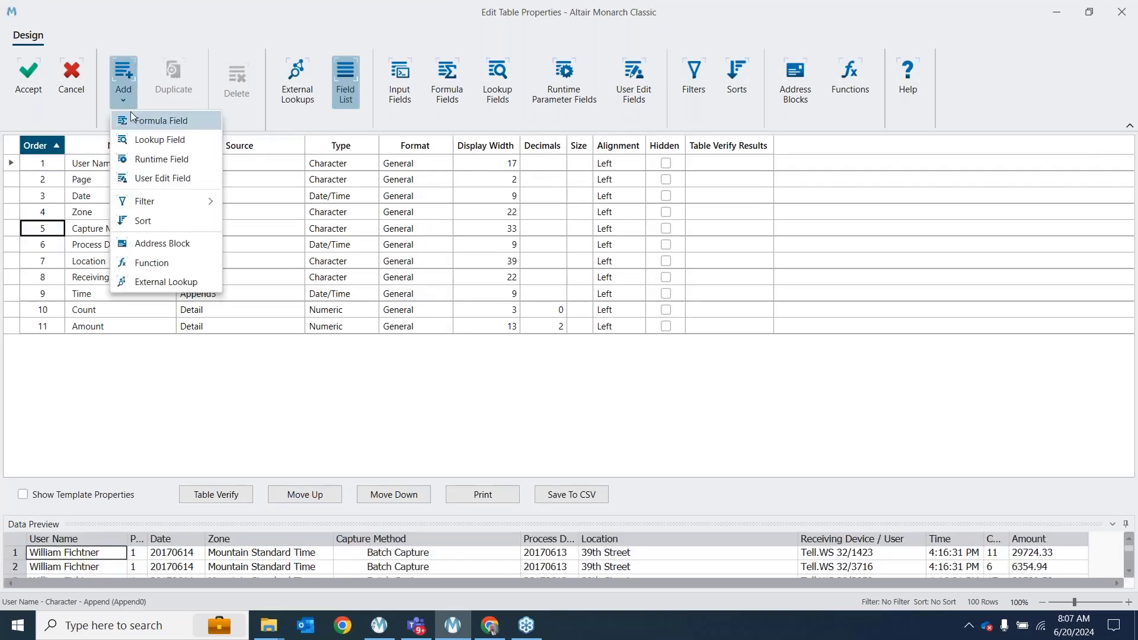
pyautogui.click(132, 117)
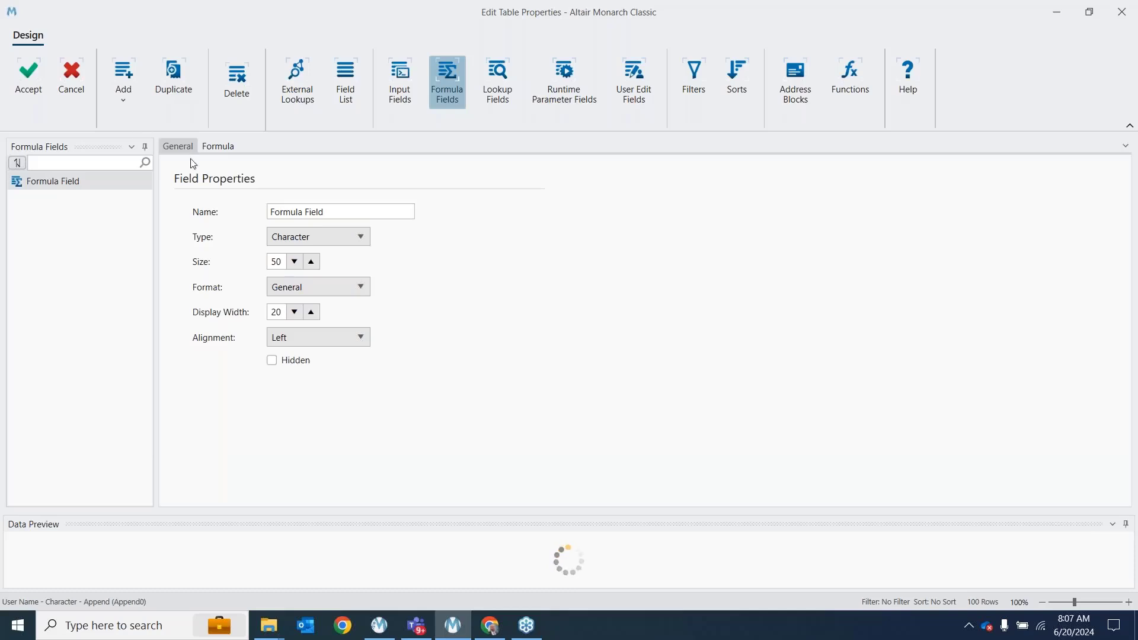
pyautogui.click(217, 146)
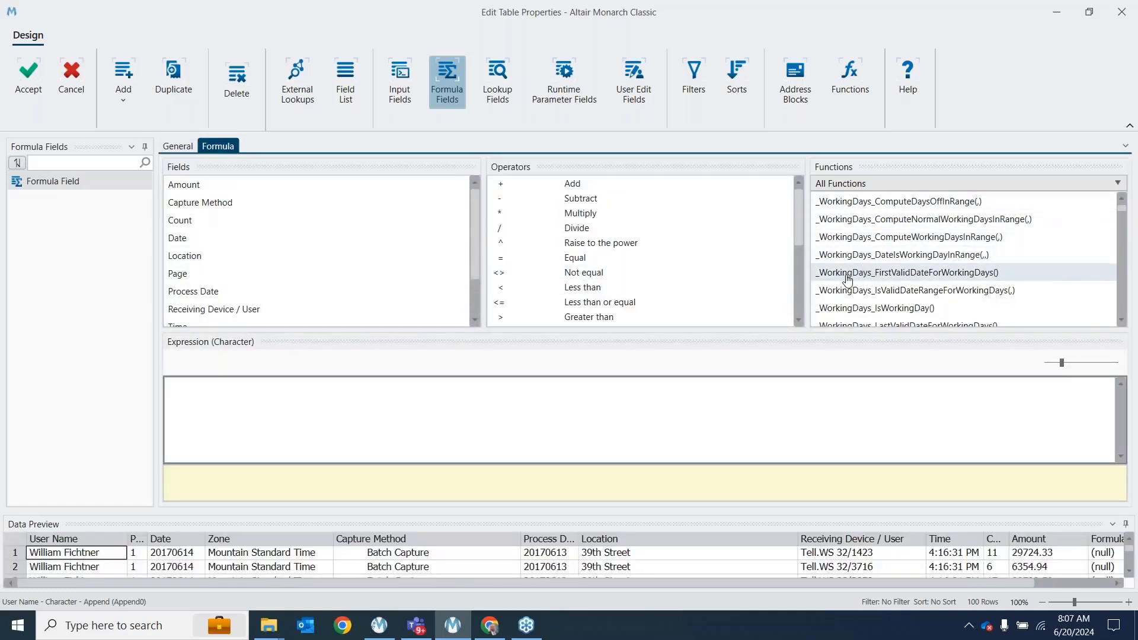
pyautogui.moveTo(847, 281)
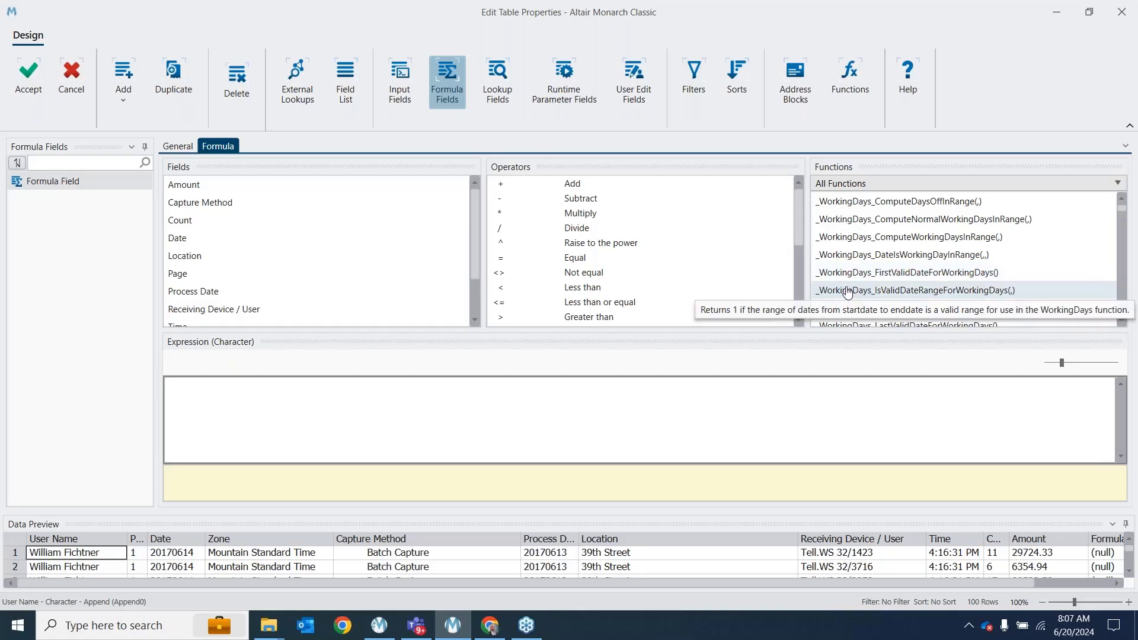
pyautogui.scroll(-8, 848, 290)
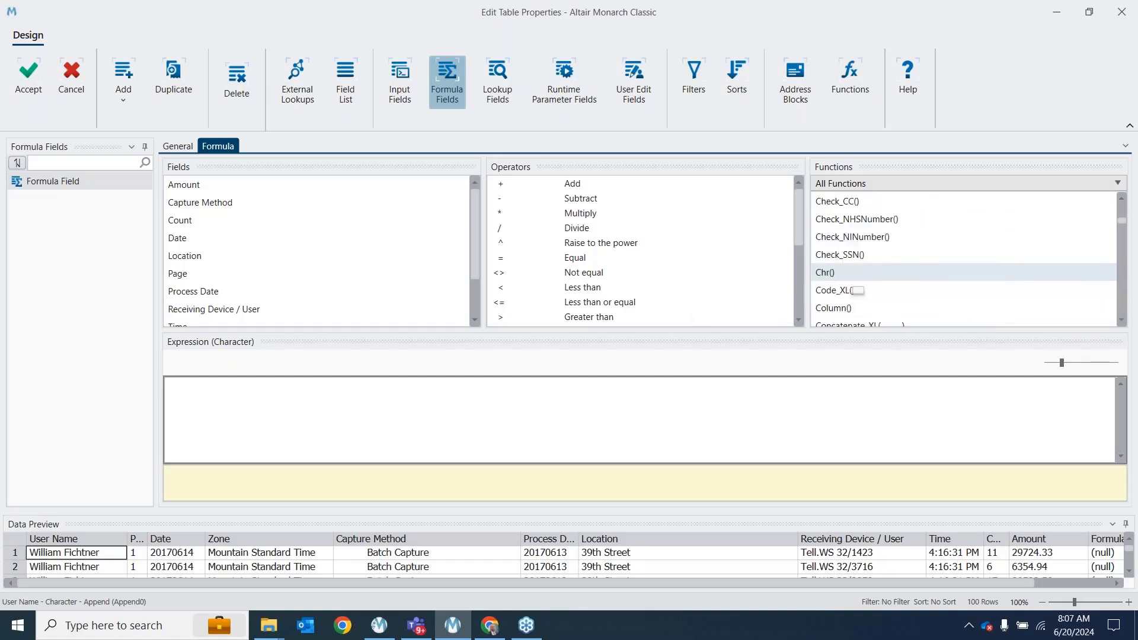
pyautogui.scroll(-10, 848, 273)
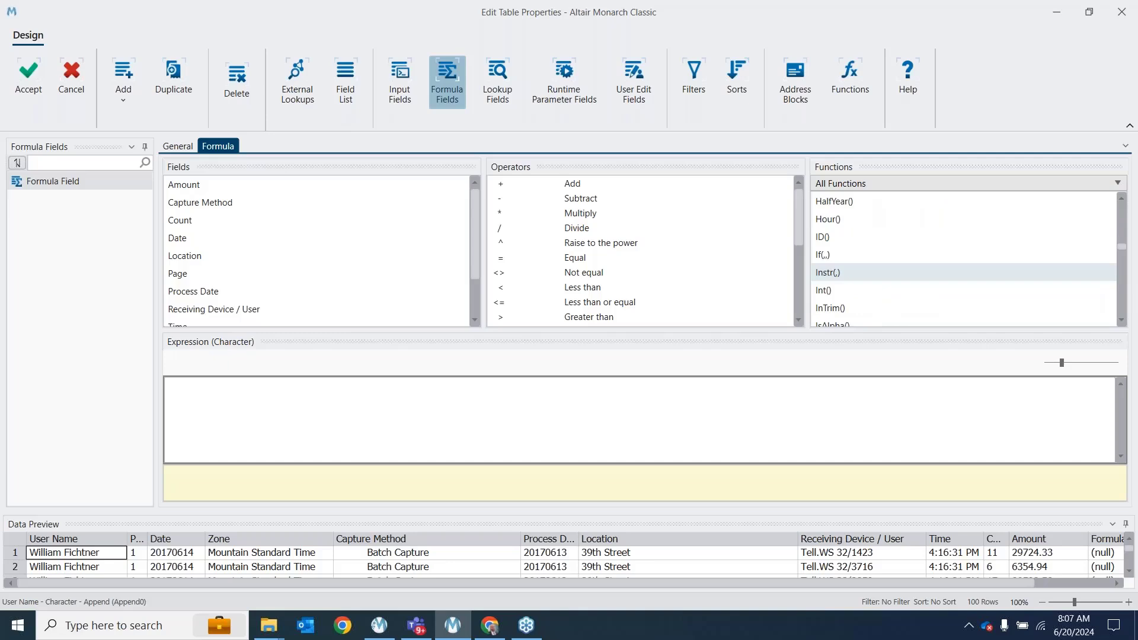
pyautogui.scroll(-5, 848, 273)
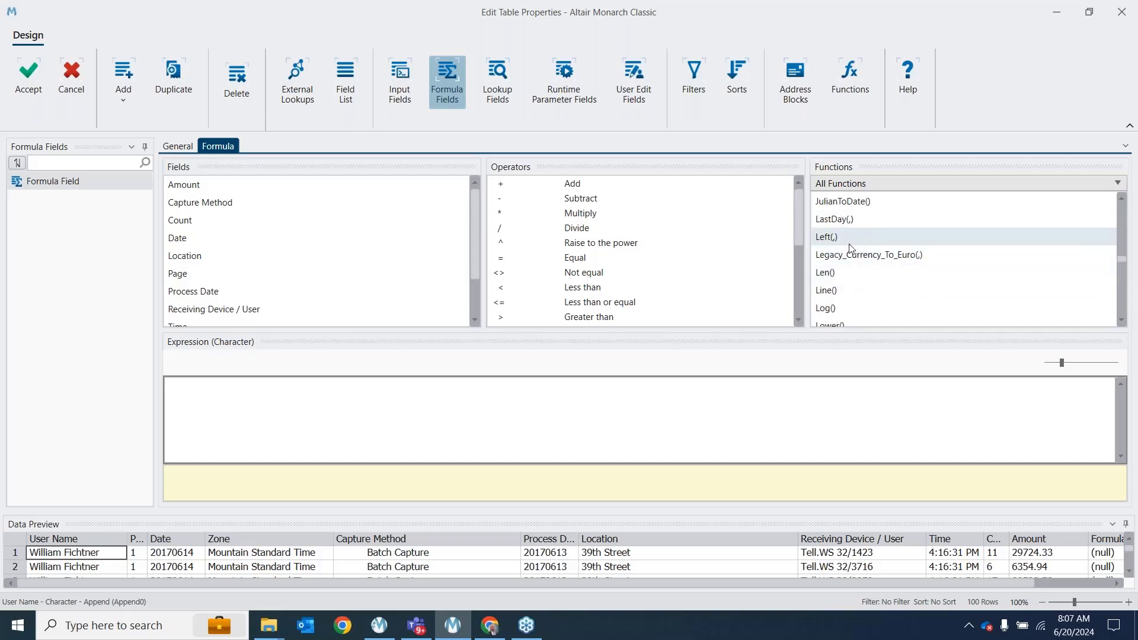
pyautogui.scroll(-3, 851, 249)
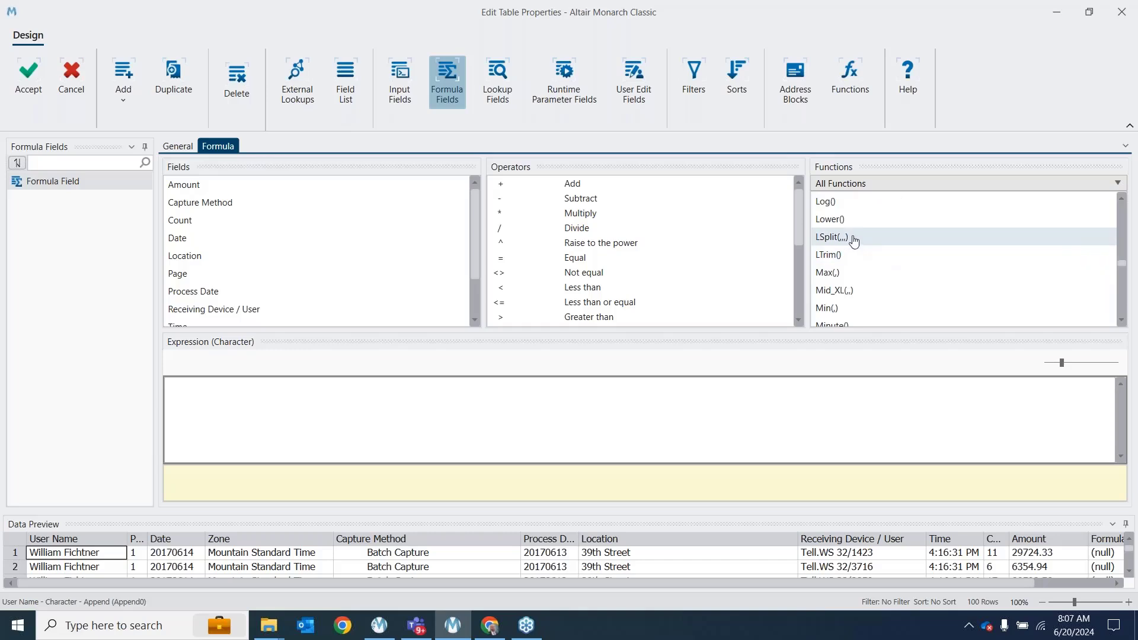
pyautogui.doubleClick(851, 237)
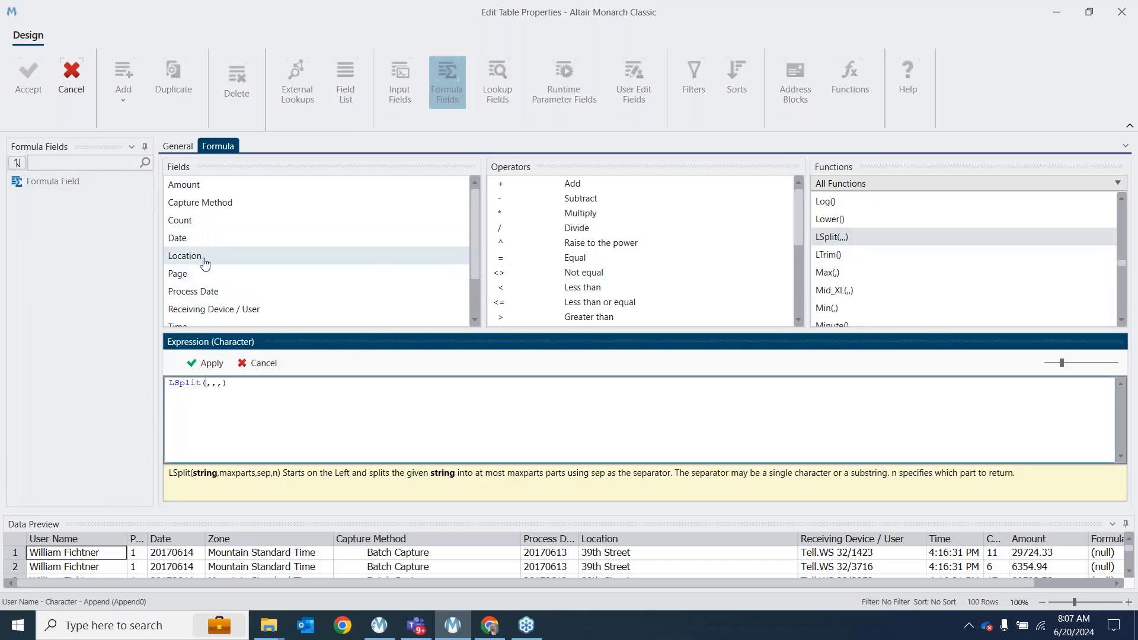
# Complete the formula field's expression as LSplit([User Name],2," ",1) and apply it
pyautogui.scroll(-1, 207, 231)
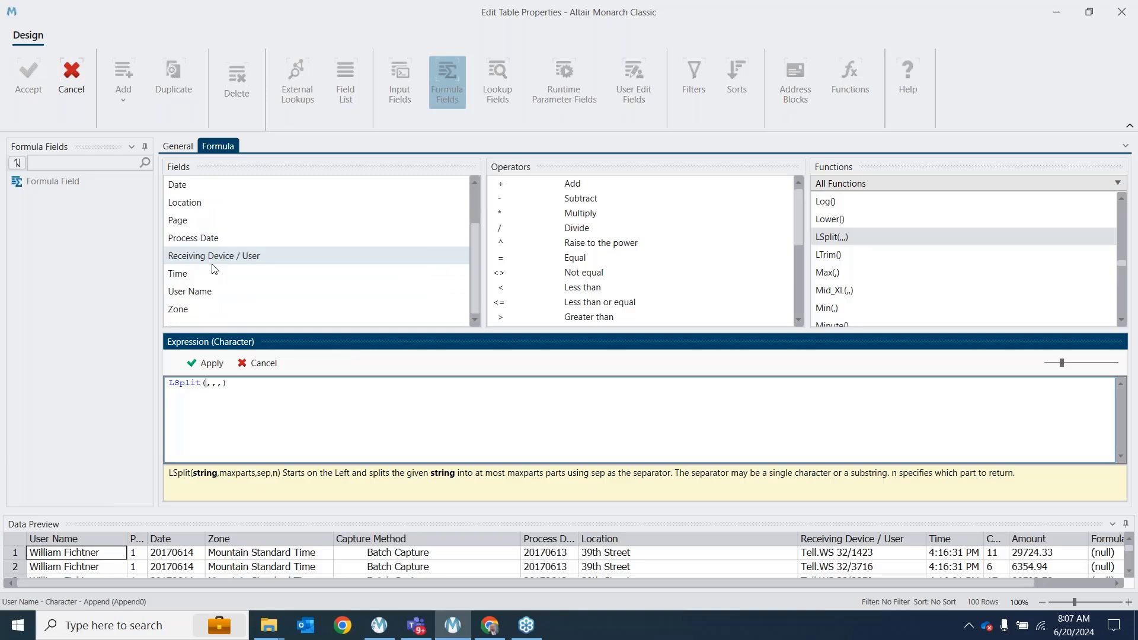
pyautogui.doubleClick(208, 294)
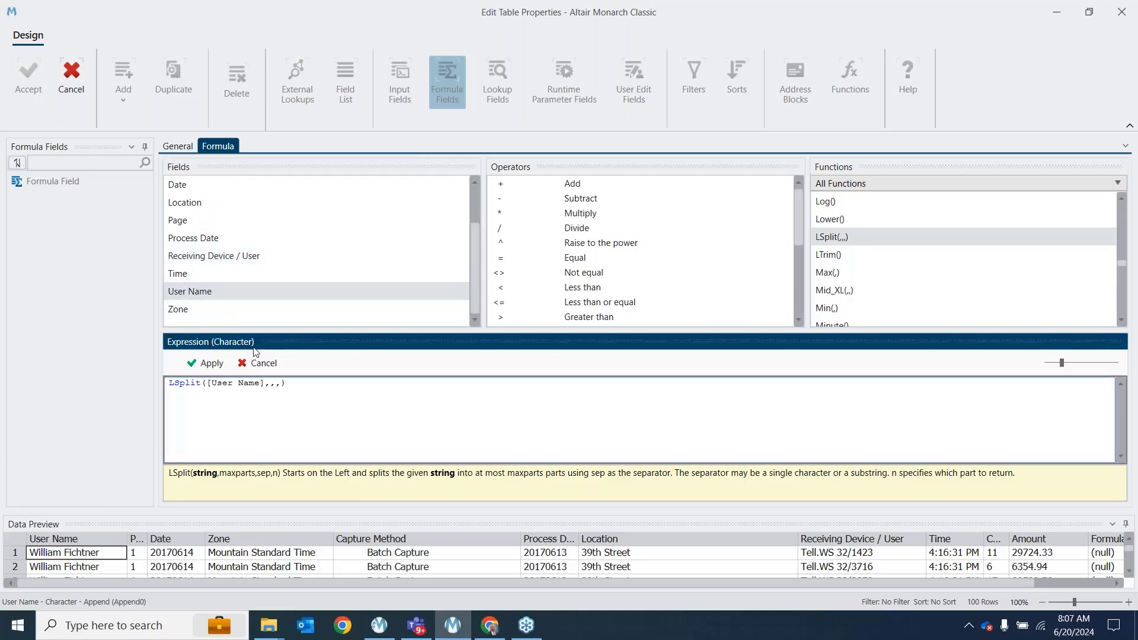
pyautogui.click(269, 382)
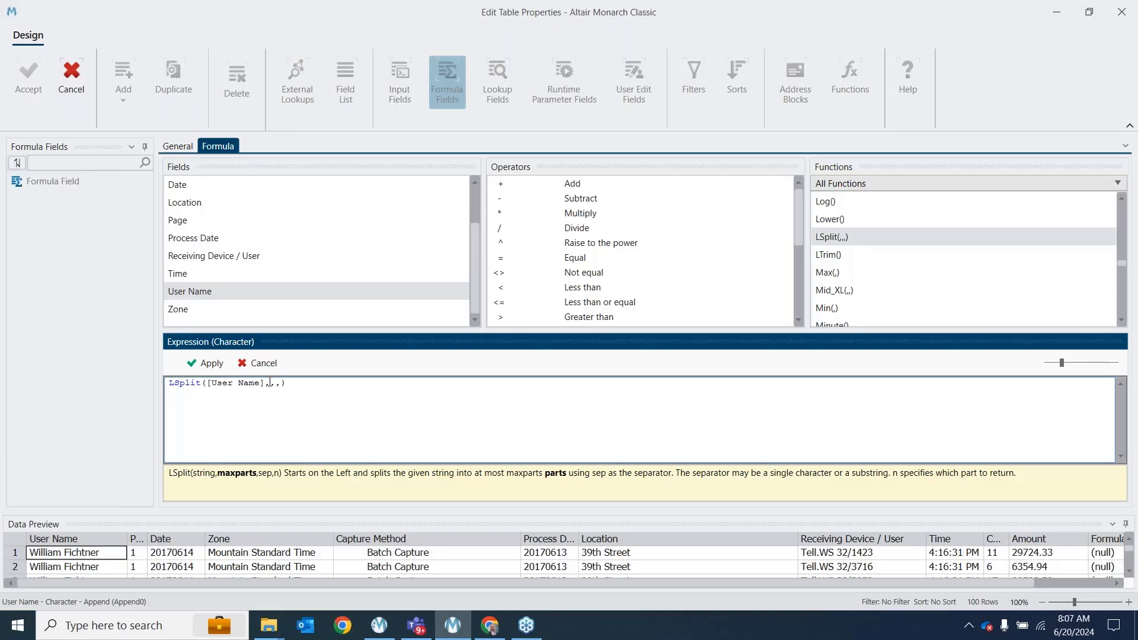
pyautogui.write('2')
pyautogui.click(281, 382)
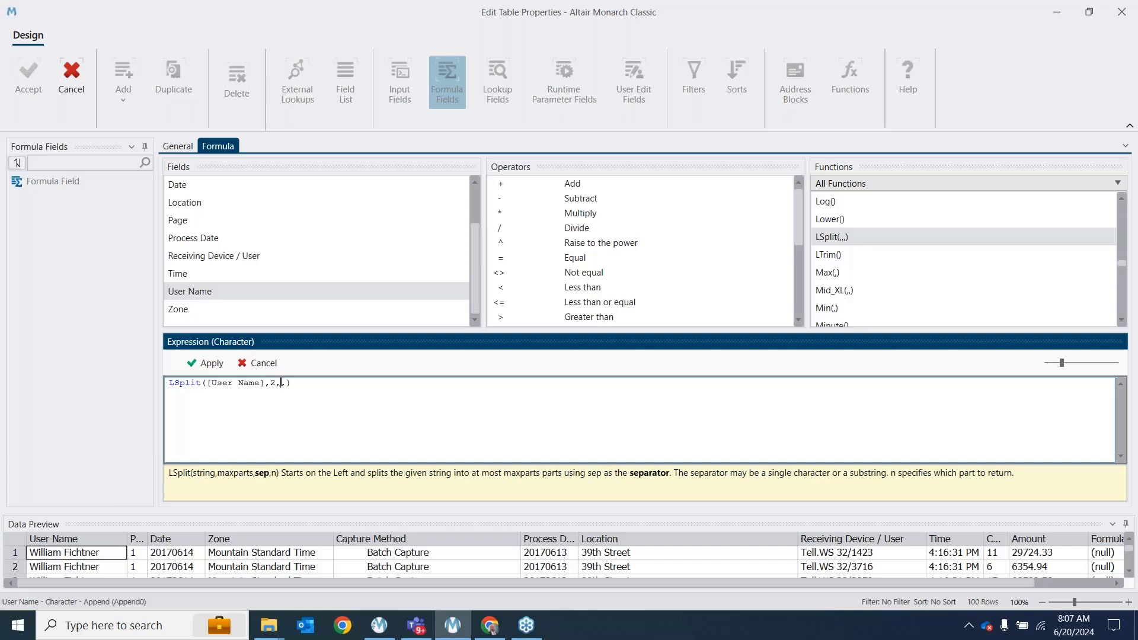
pyautogui.write('" ')
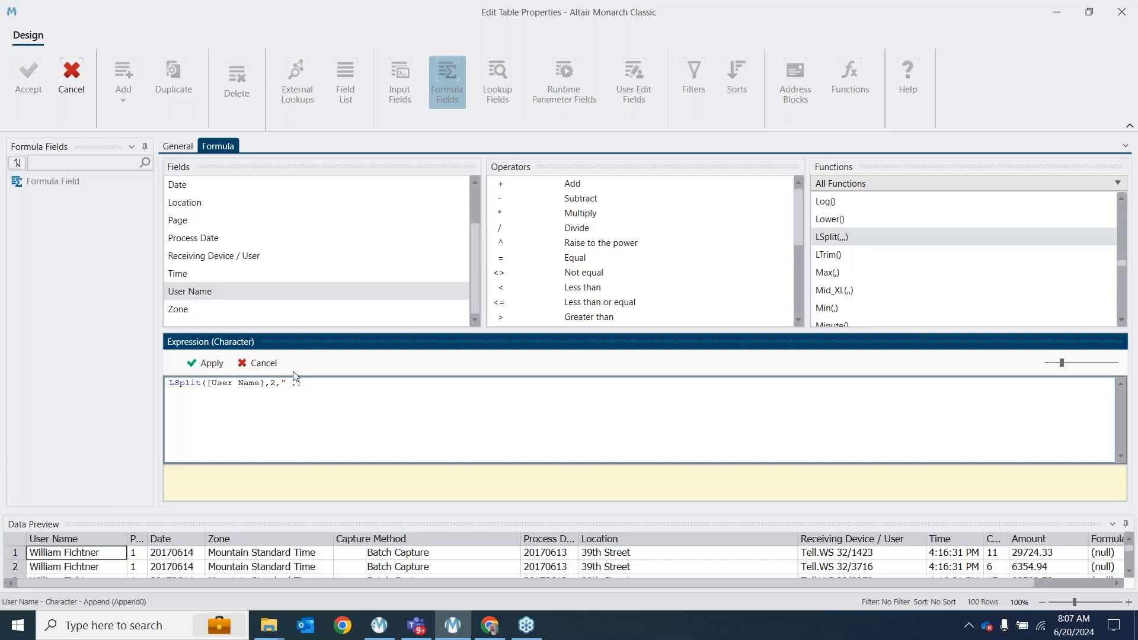
pyautogui.write('"')
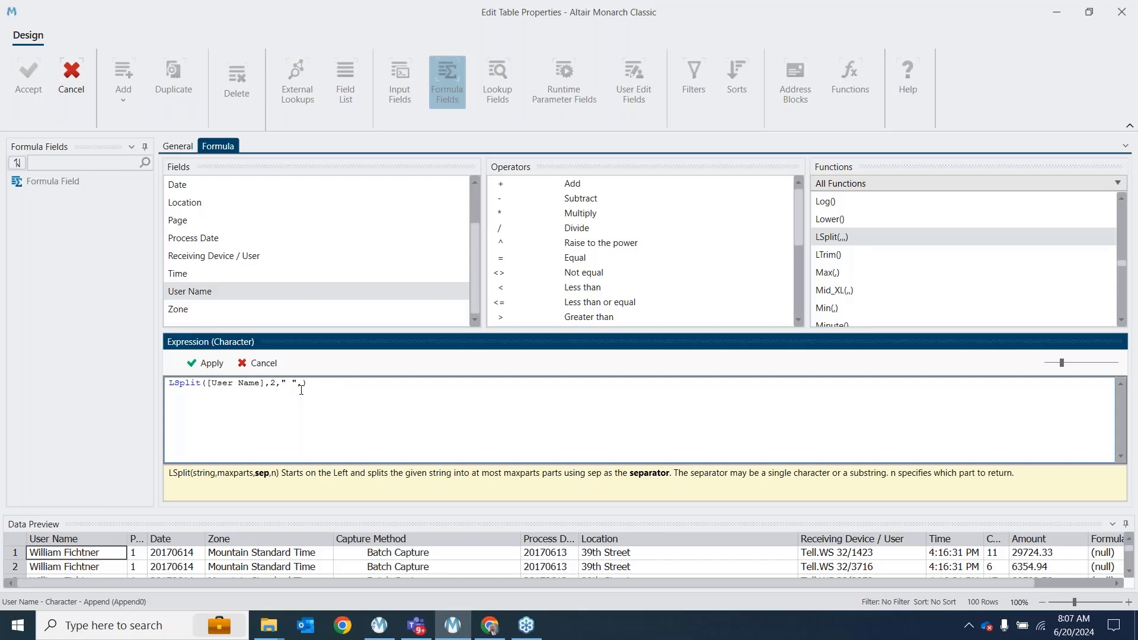
pyautogui.click(301, 390)
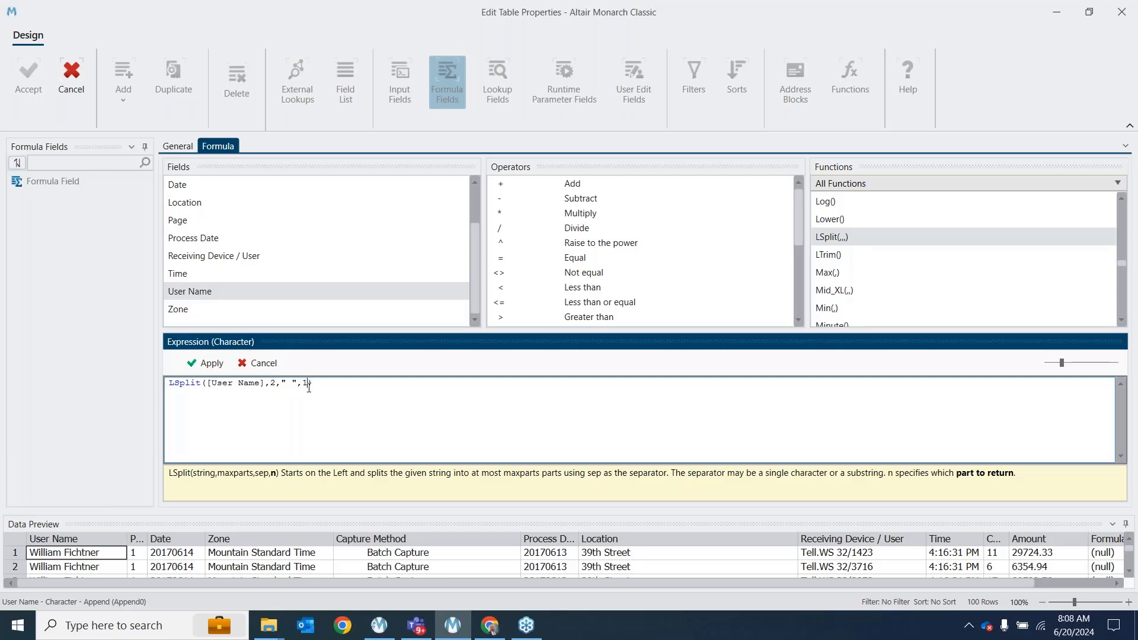
pyautogui.click(209, 364)
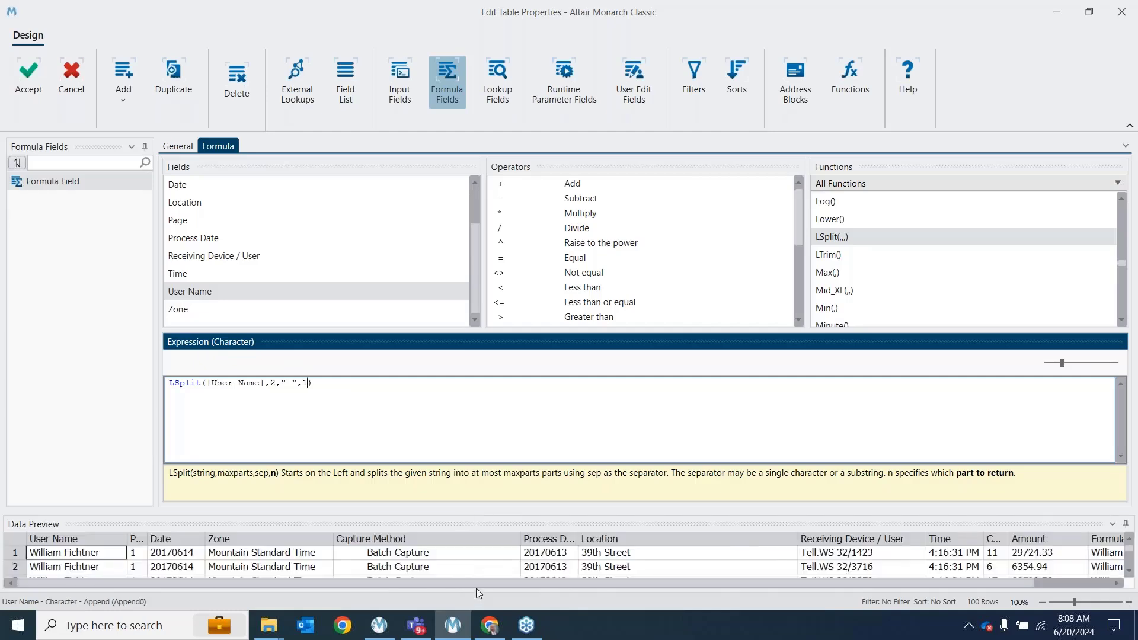
# Compare the User Name column with the new formula field's values in the data preview
pyautogui.moveTo(475, 588); pyautogui.dragTo(831, 585)
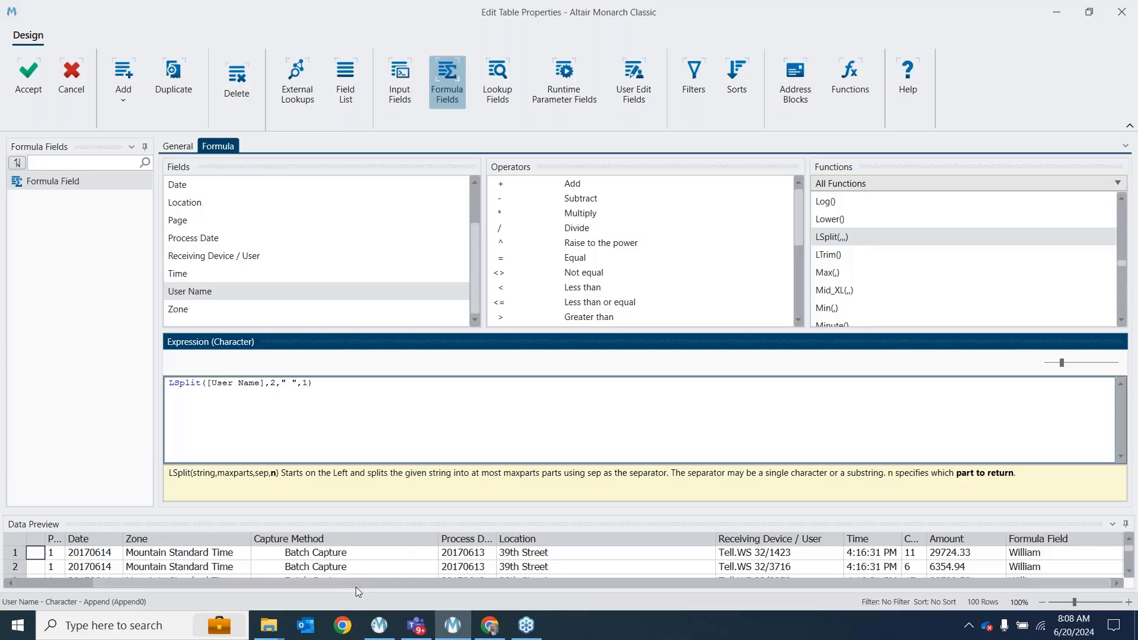
pyautogui.moveTo(263, 590); pyautogui.dragTo(200, 597)
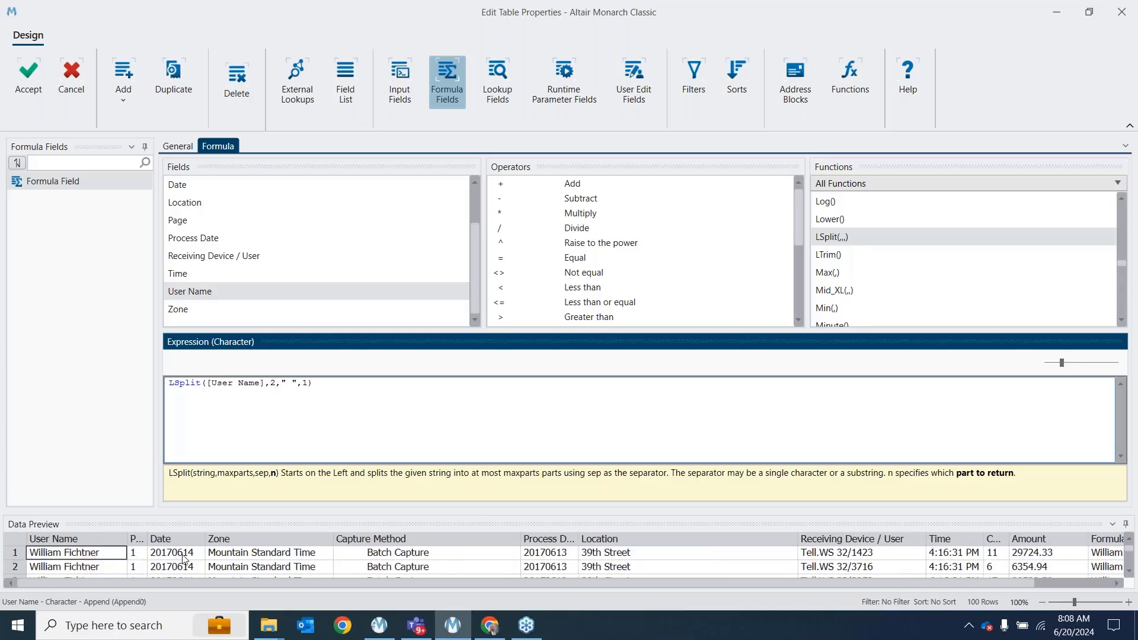
pyautogui.moveTo(183, 582); pyautogui.dragTo(727, 595)
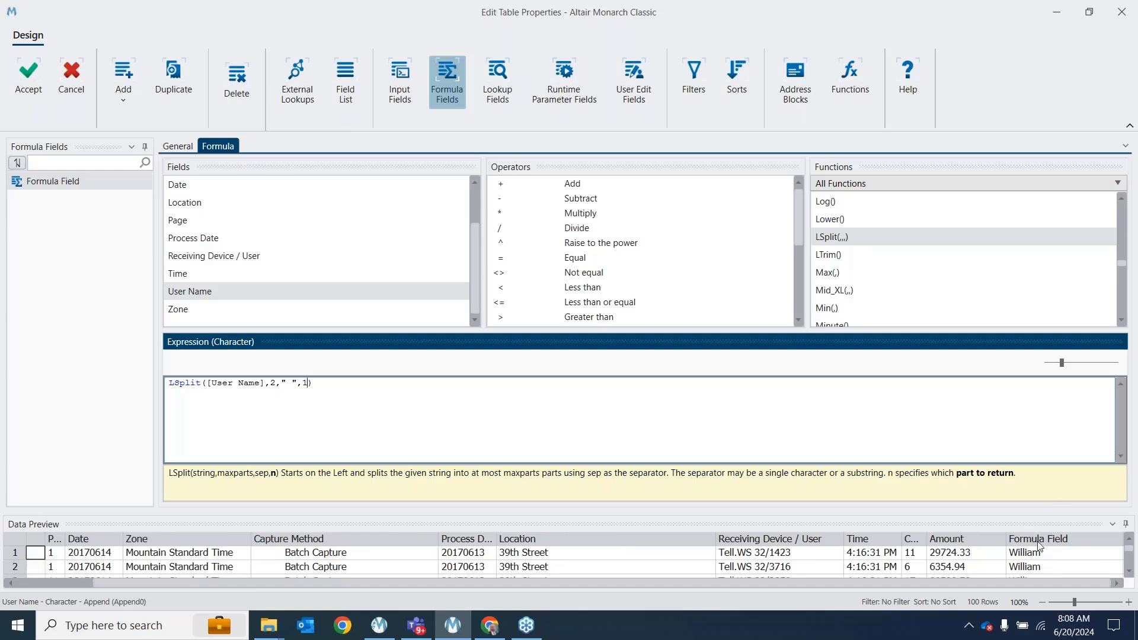
# Review the formula field's general properties, discard the table design changes, and open the export view
pyautogui.click(171, 152)
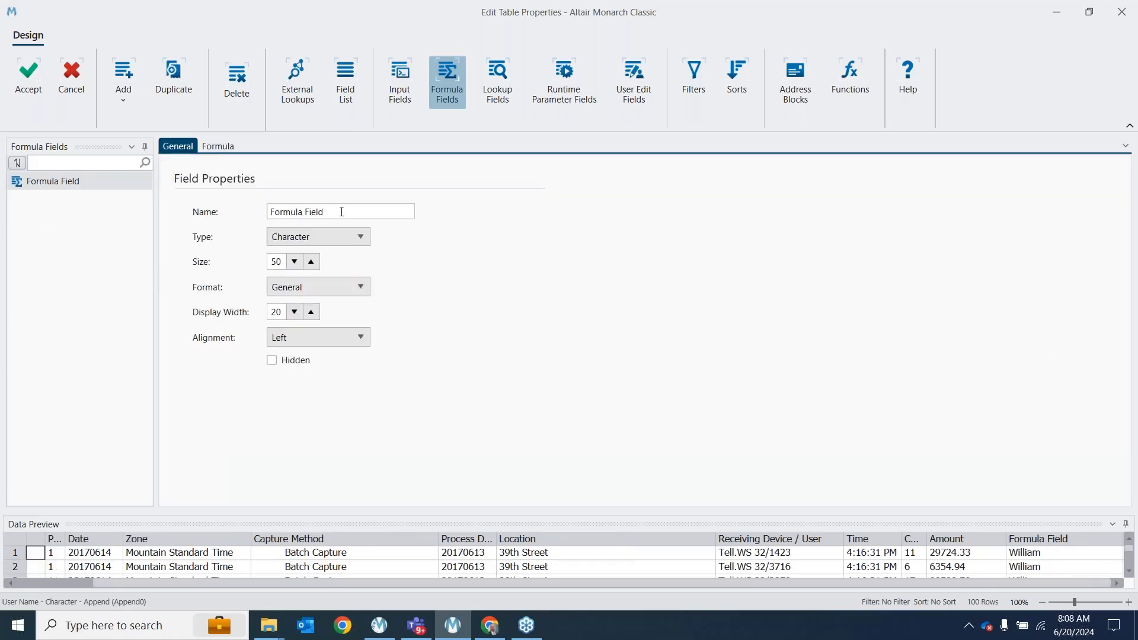
pyautogui.moveTo(342, 212); pyautogui.dragTo(192, 214)
pyautogui.click(506, 244)
pyautogui.click(76, 79)
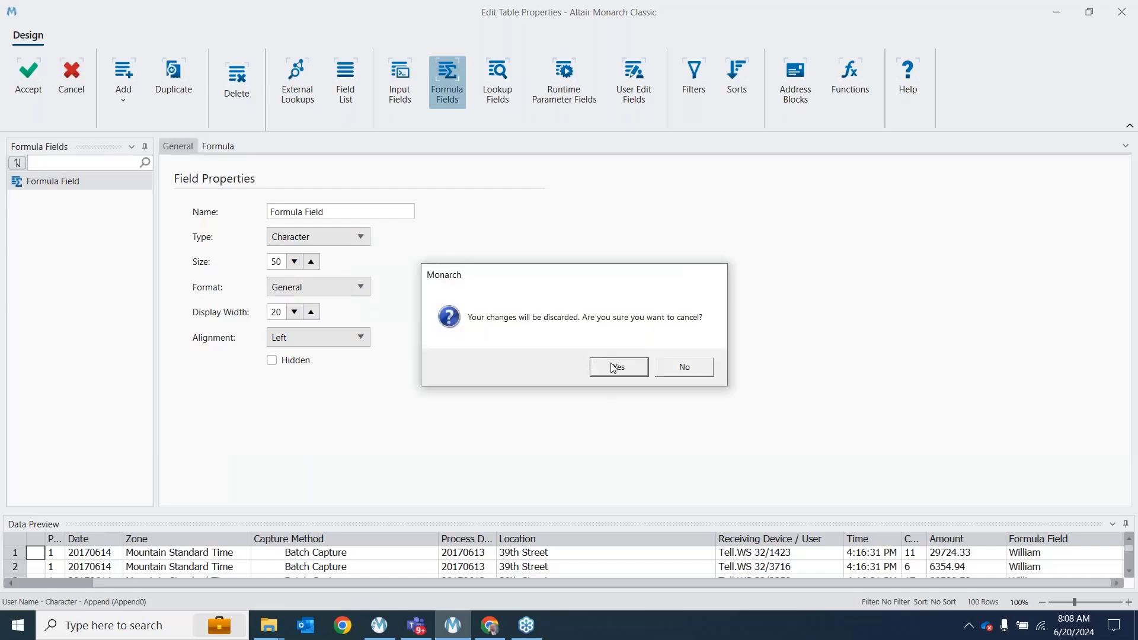
pyautogui.click(614, 368)
pyautogui.click(284, 36)
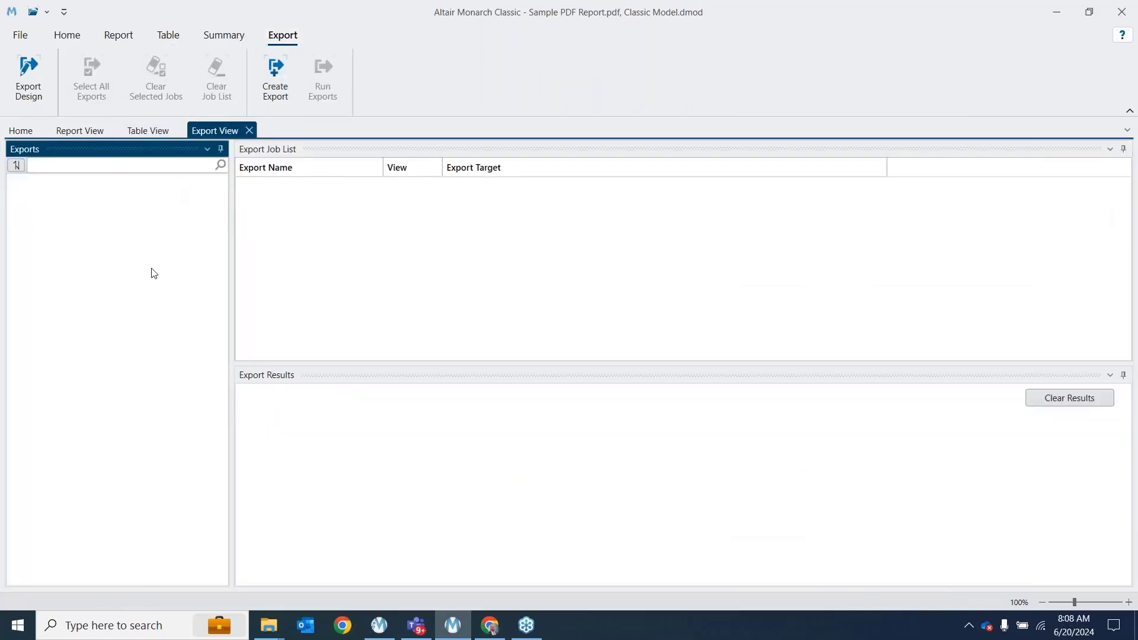
# Draft a table export named sample in Microsoft Excel XLSX format, view its advanced options, and cancel it
pyautogui.click(282, 100)
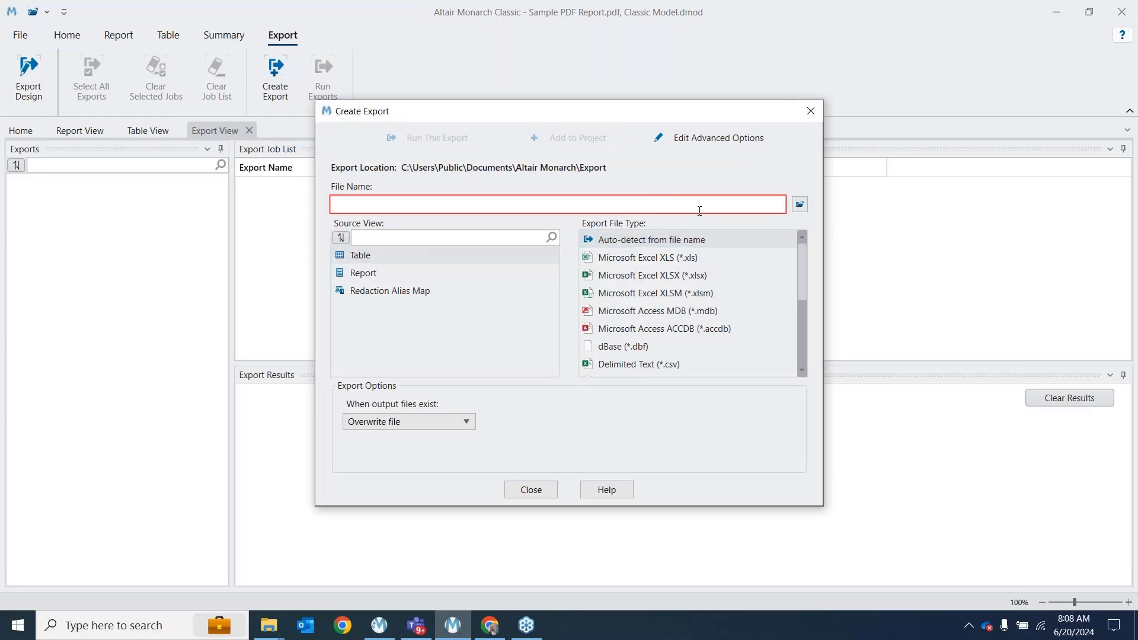
pyautogui.click(796, 205)
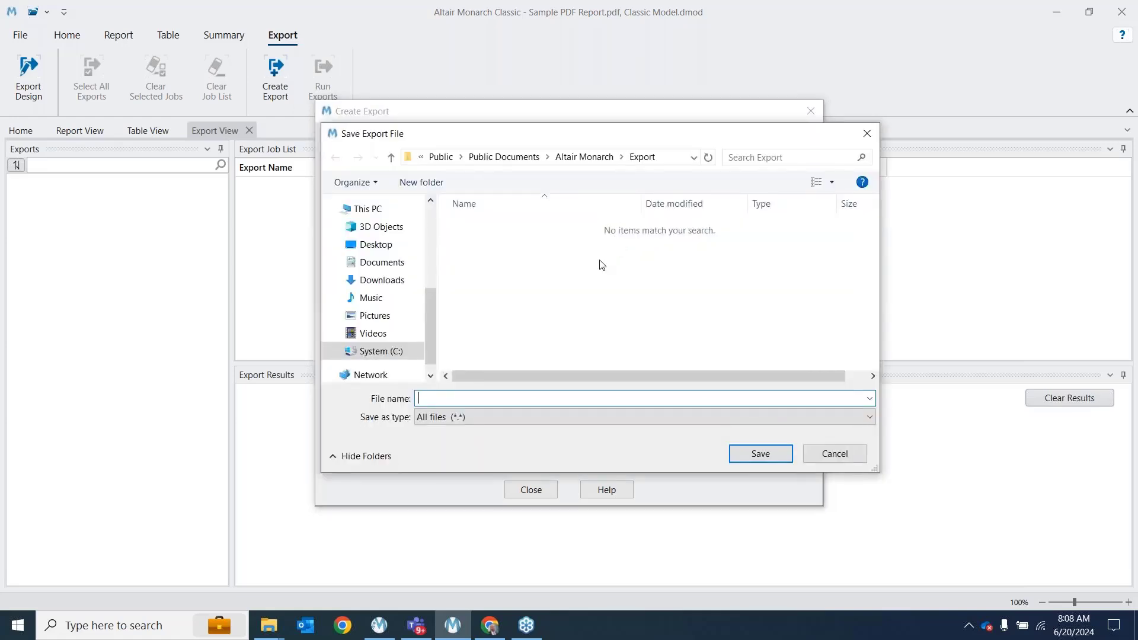
pyautogui.write('sample')
pyautogui.click(761, 454)
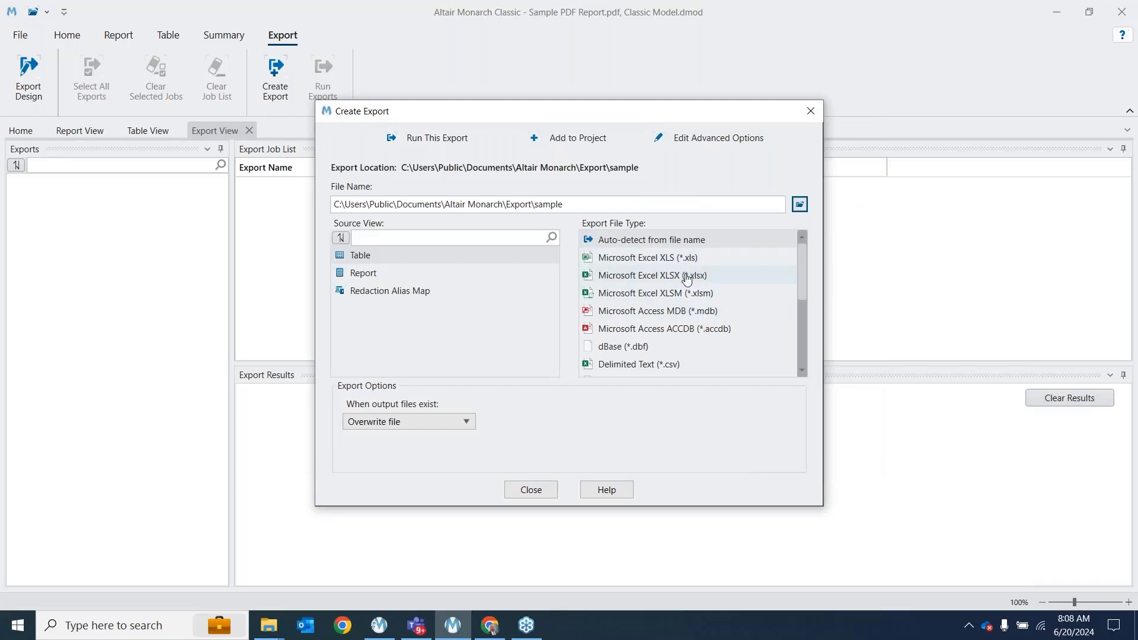
pyautogui.click(687, 275)
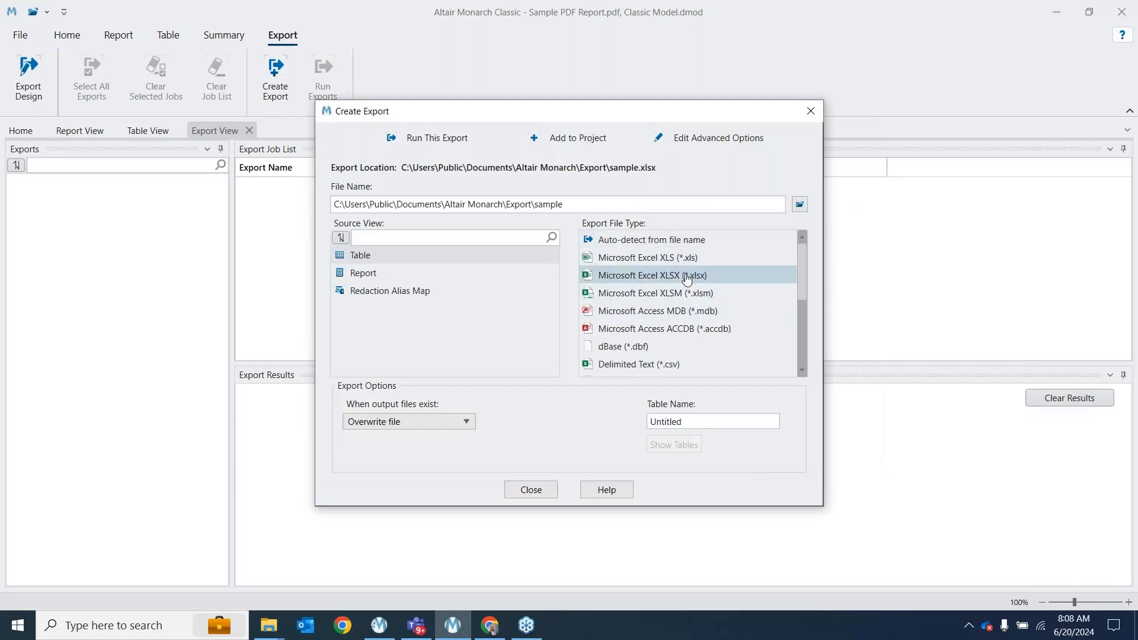
pyautogui.doubleClick(699, 422)
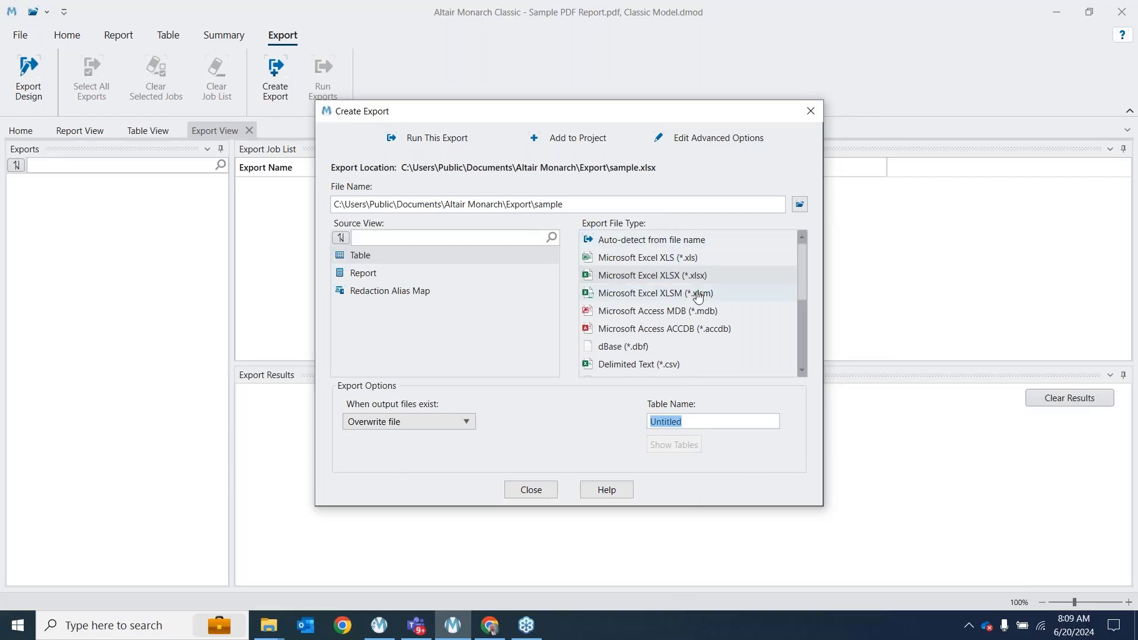
pyautogui.click(694, 142)
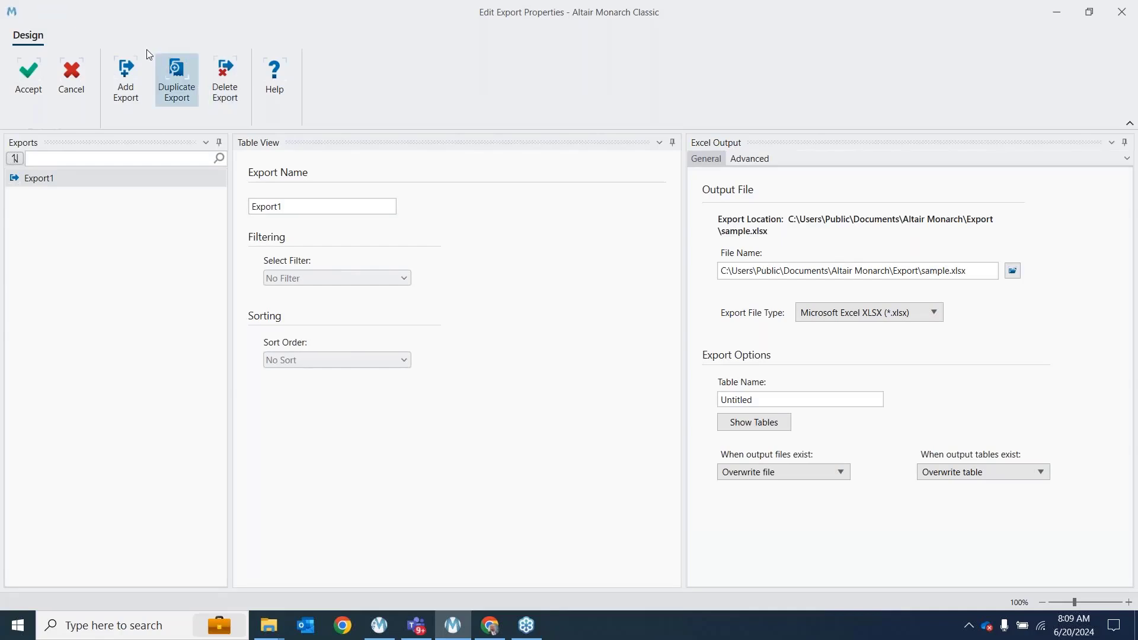
pyautogui.click(65, 77)
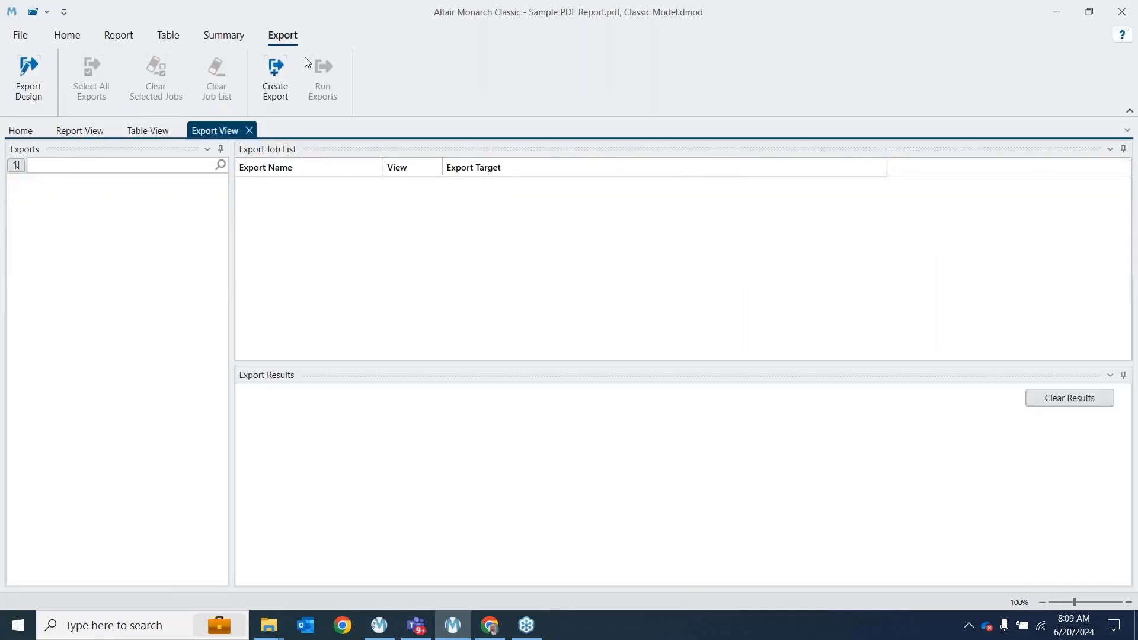
# Set up a new table export with the file name sample in the Export folder, using the Microsoft Excel XLSX file type
pyautogui.click(282, 71)
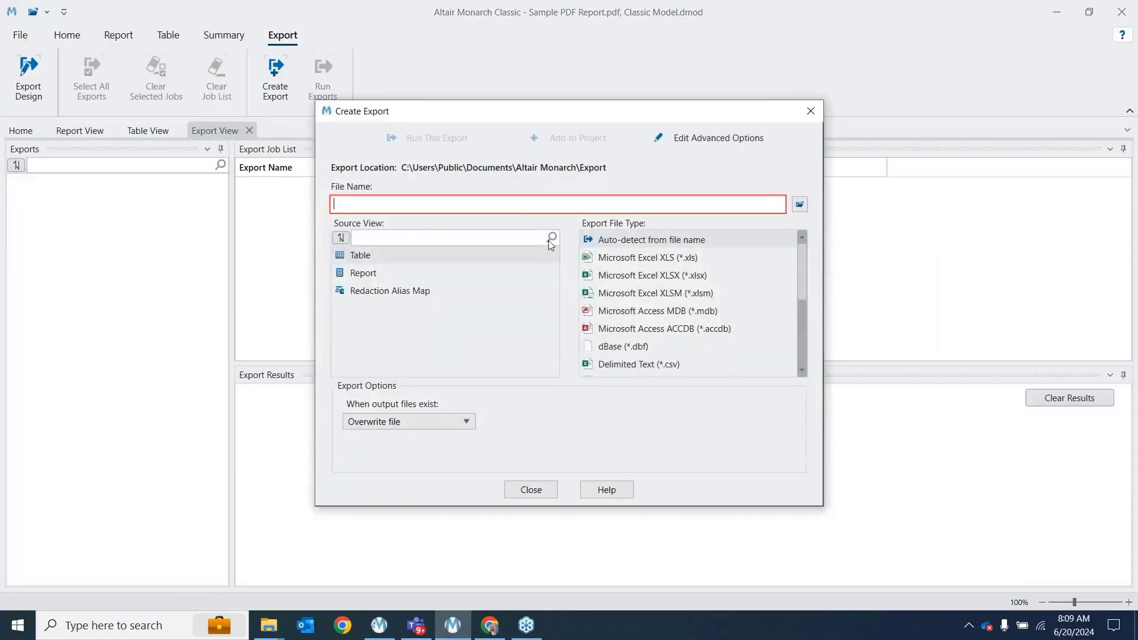
pyautogui.click(800, 205)
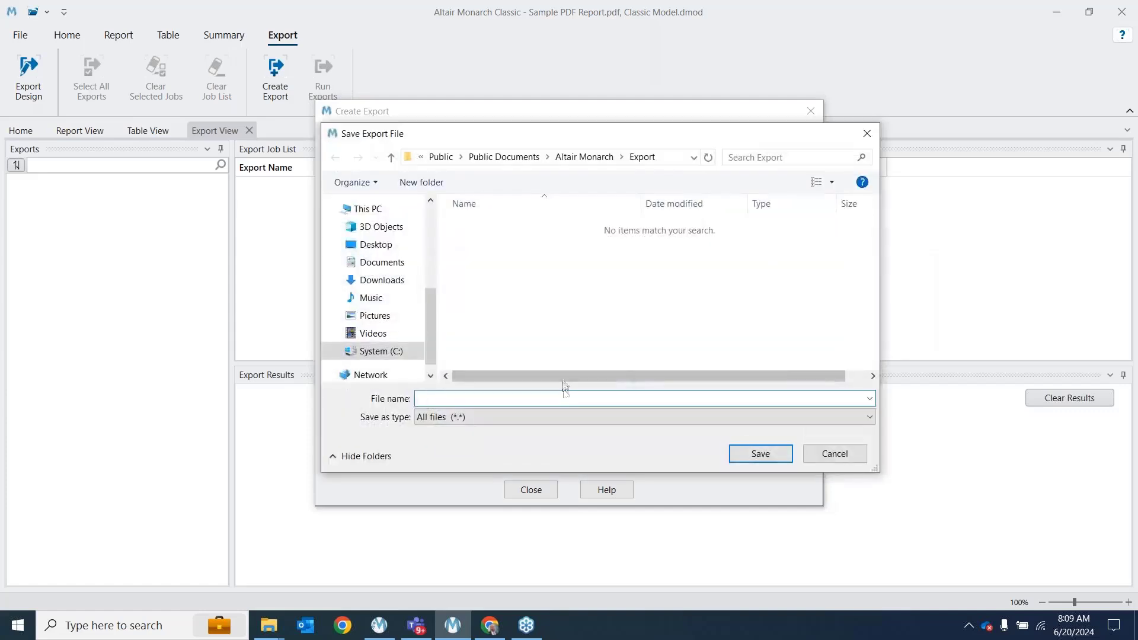
pyautogui.write('sample')
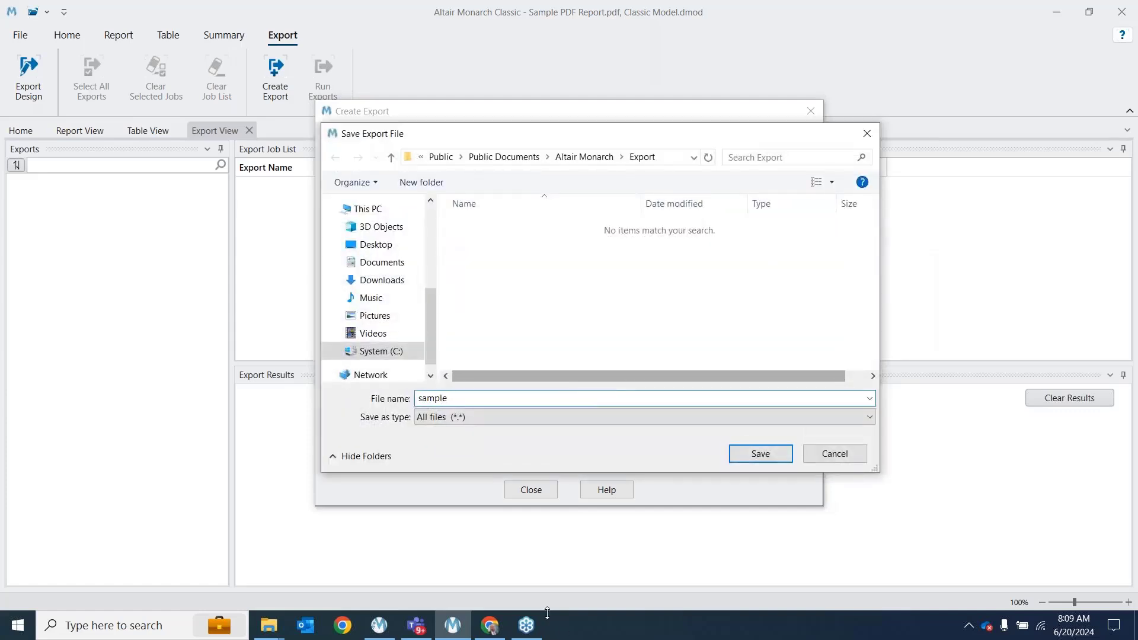
pyautogui.click(771, 455)
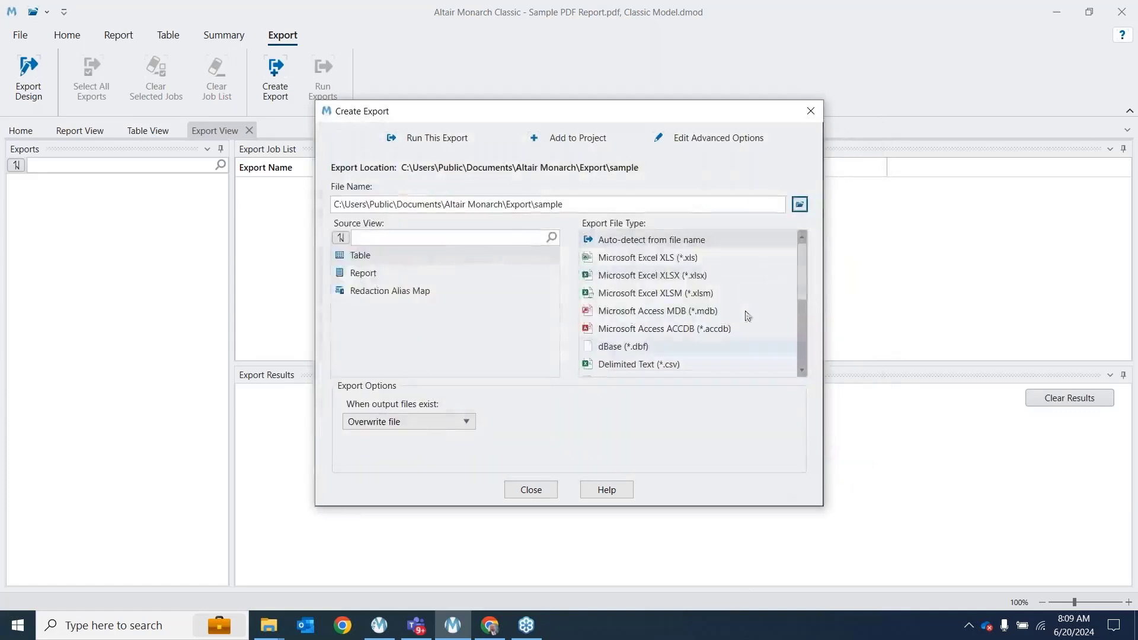
pyautogui.click(716, 275)
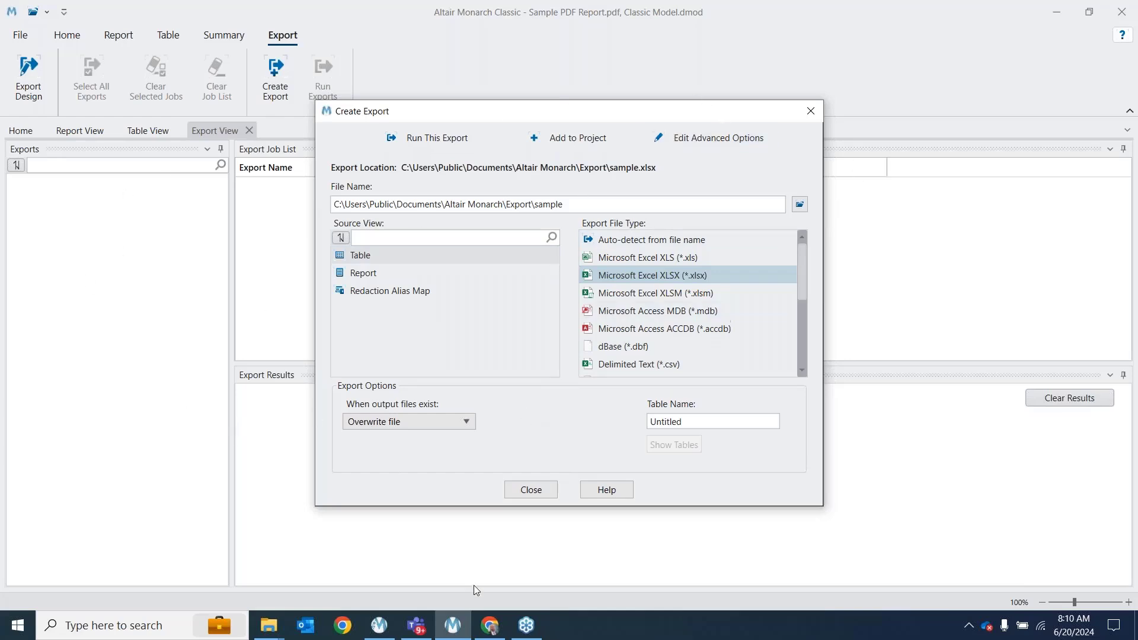
# Close the new export setup without running it, view the recent documents, and exit Monarch Classic without saving the project changes
pyautogui.click(518, 493)
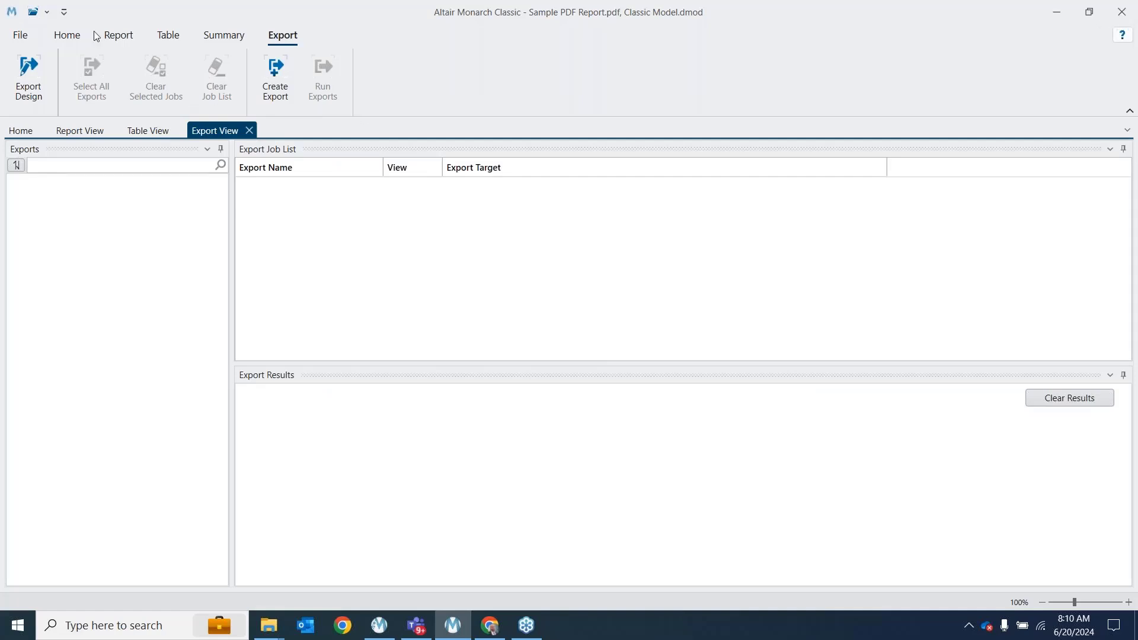
pyautogui.click(20, 34)
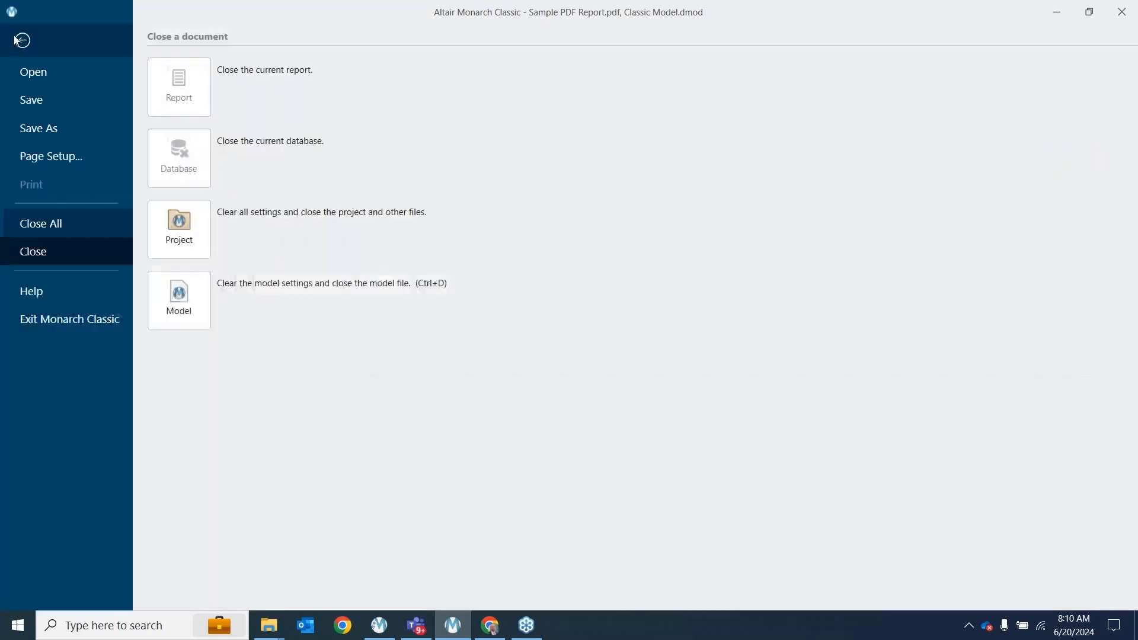
pyautogui.click(36, 71)
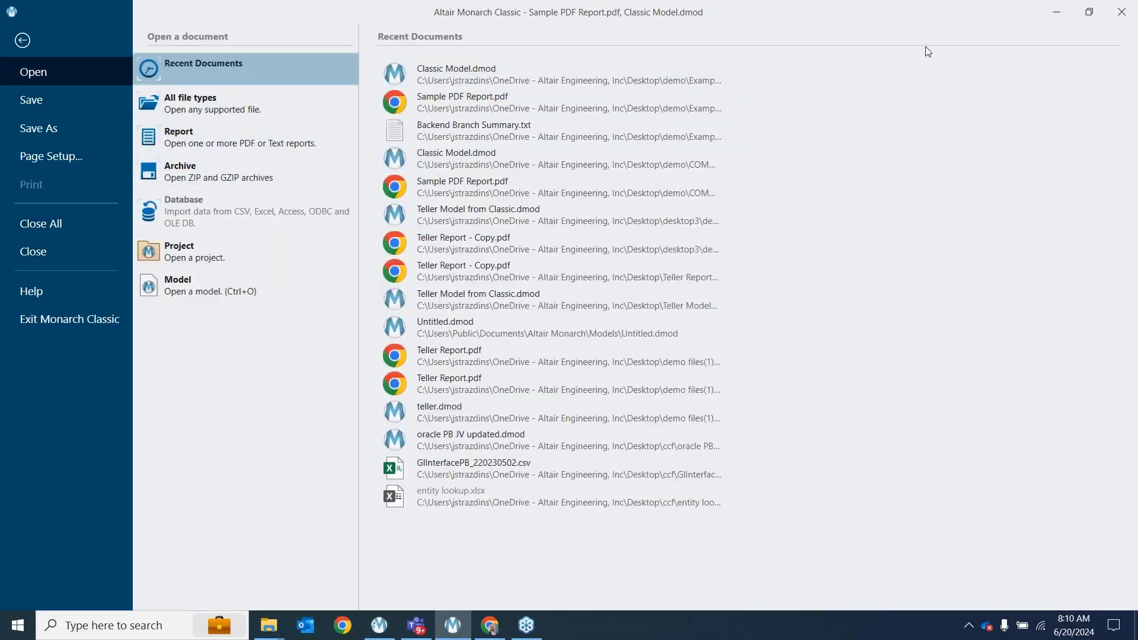
pyautogui.click(1122, 12)
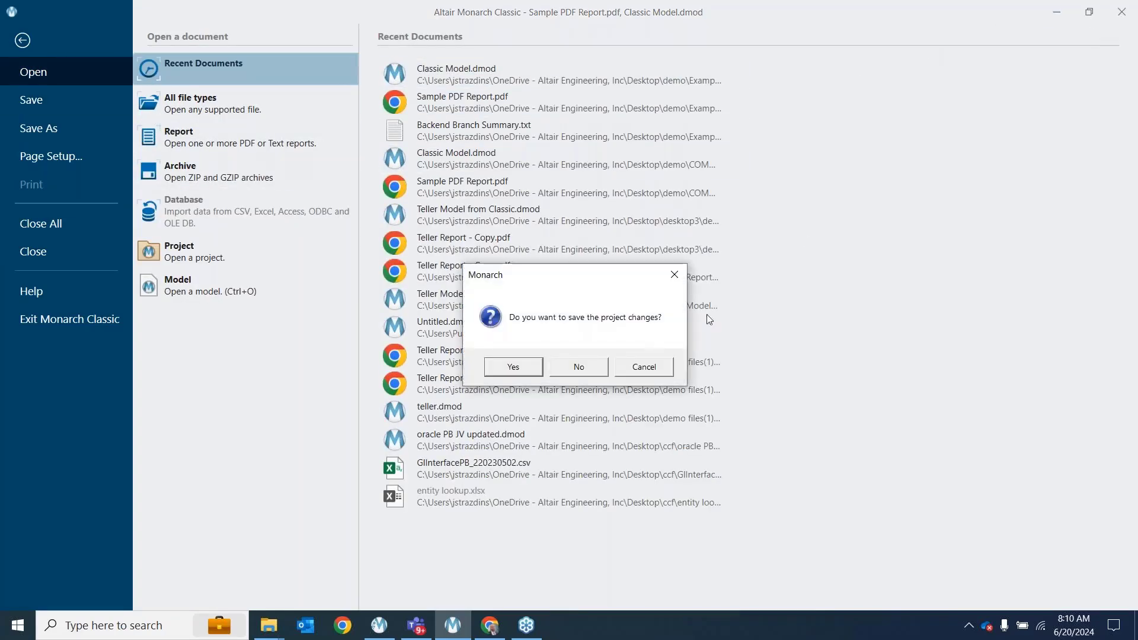
pyautogui.click(581, 367)
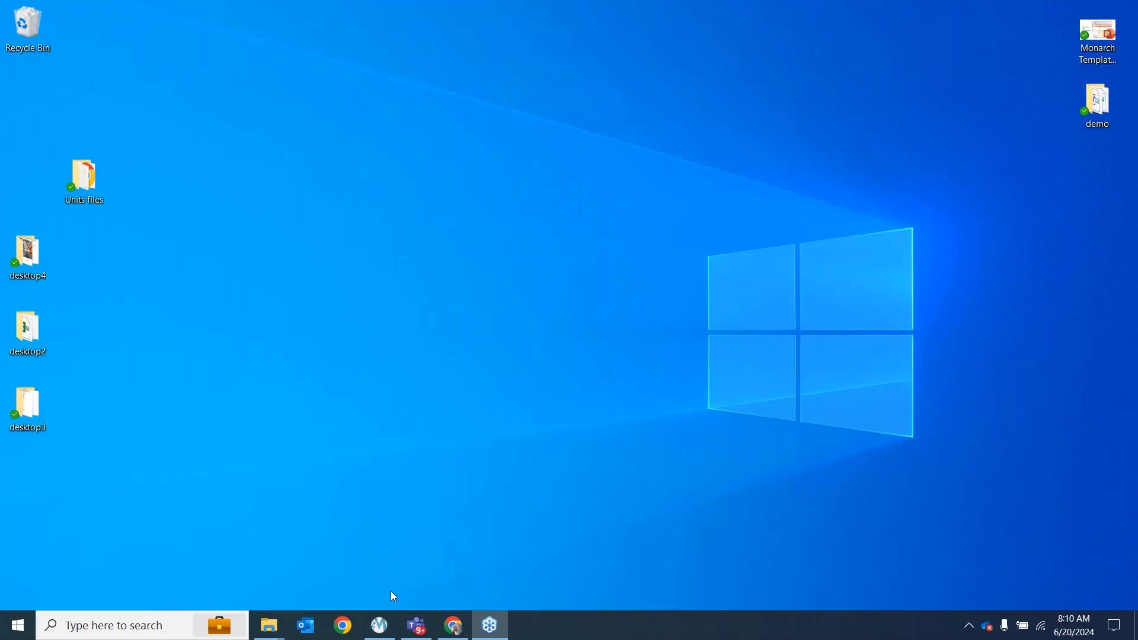
# Switch to Altair Monarch Data Prep Studio and view the Altair Monarch 2023 program group among the installed programs
pyautogui.click(376, 634)
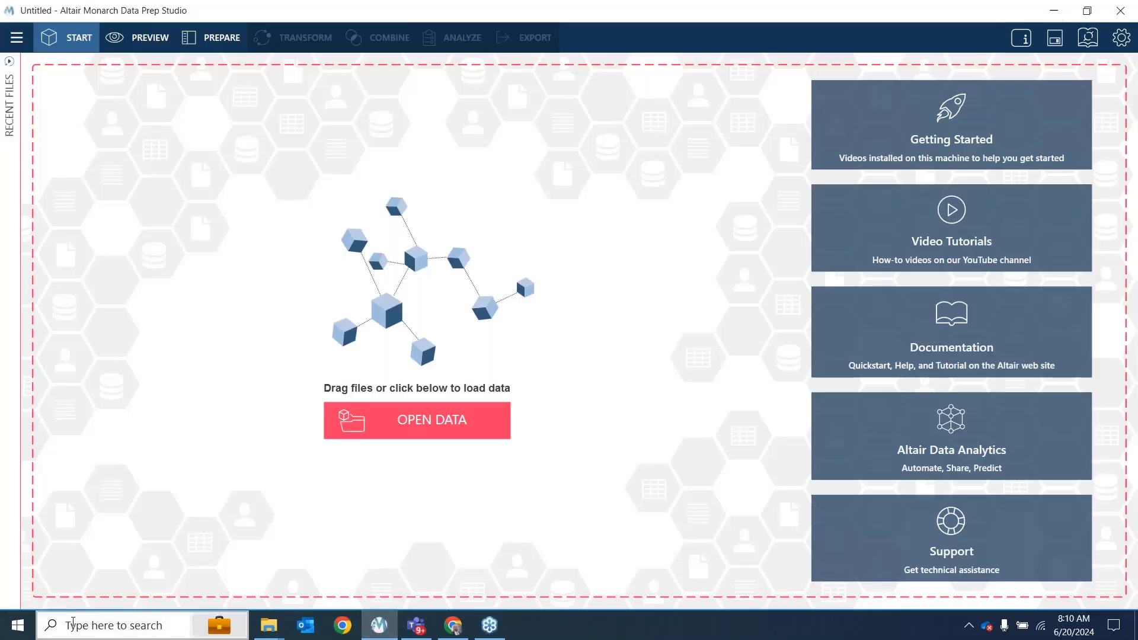
pyautogui.click(18, 625)
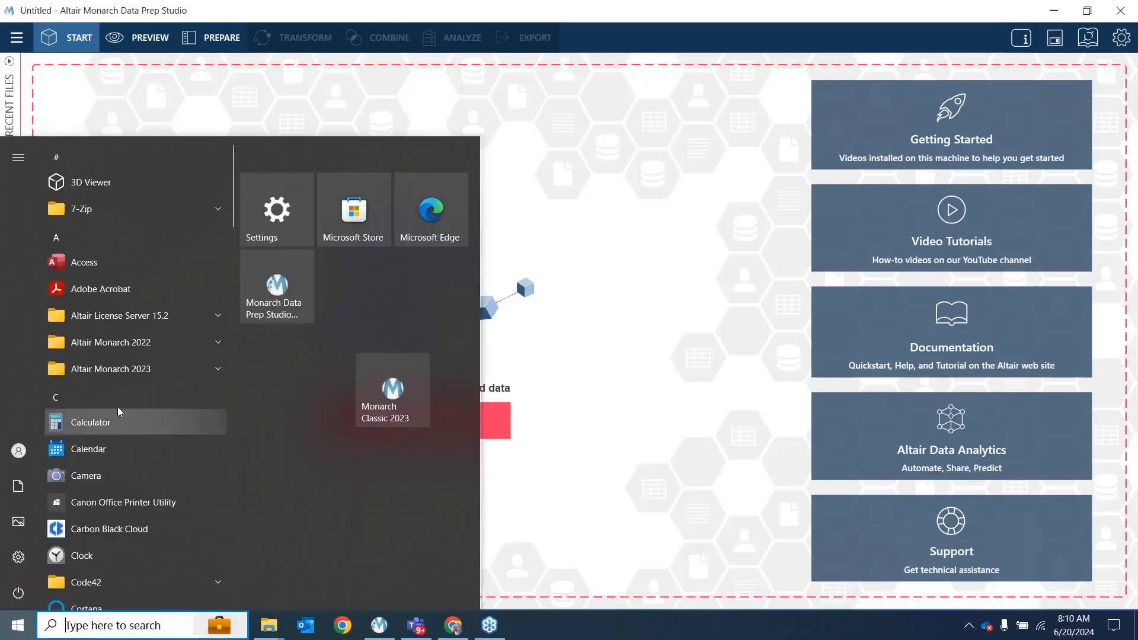
pyautogui.click(162, 377)
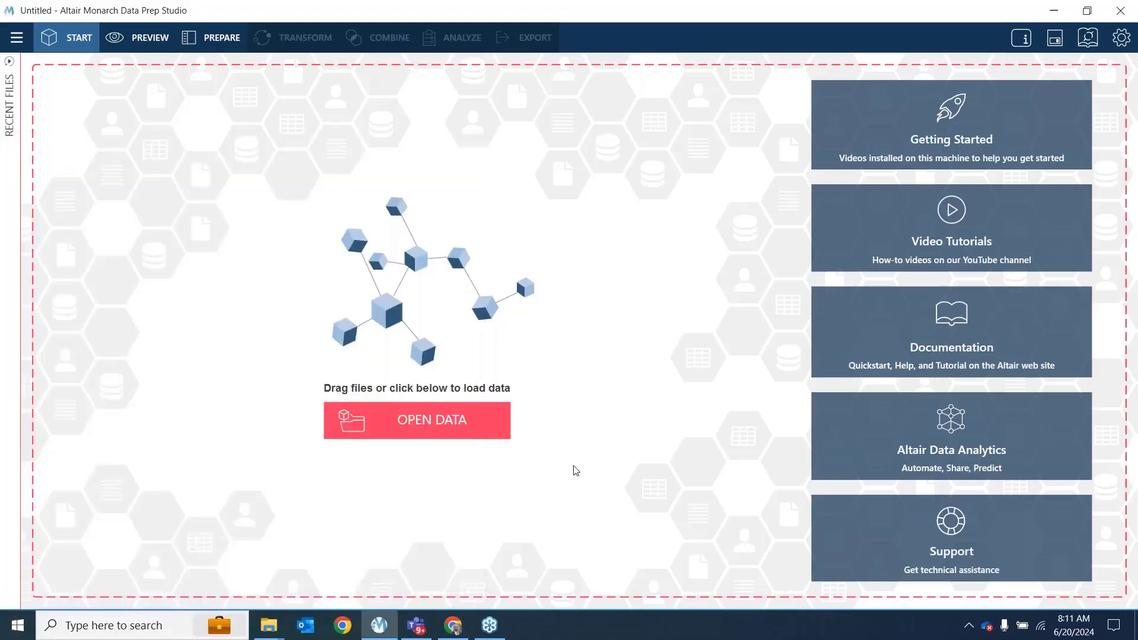
pyautogui.click(577, 472)
# Review the recent workspaces and files, and the application's commands for opening, saving, and closing workspaces
pyautogui.click(11, 63)
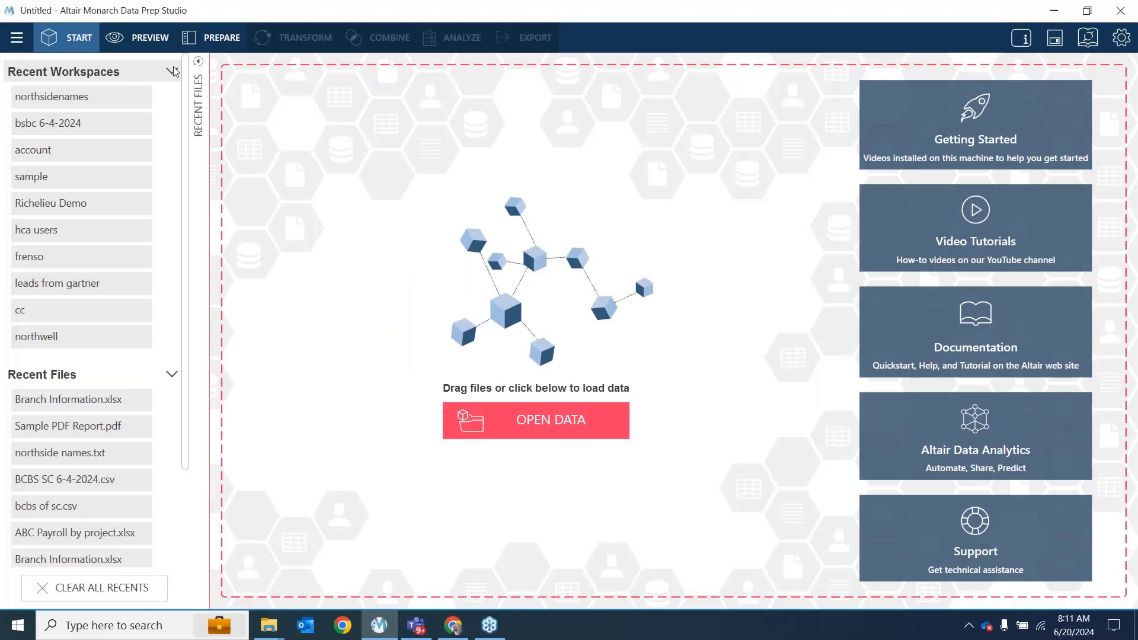
pyautogui.click(200, 63)
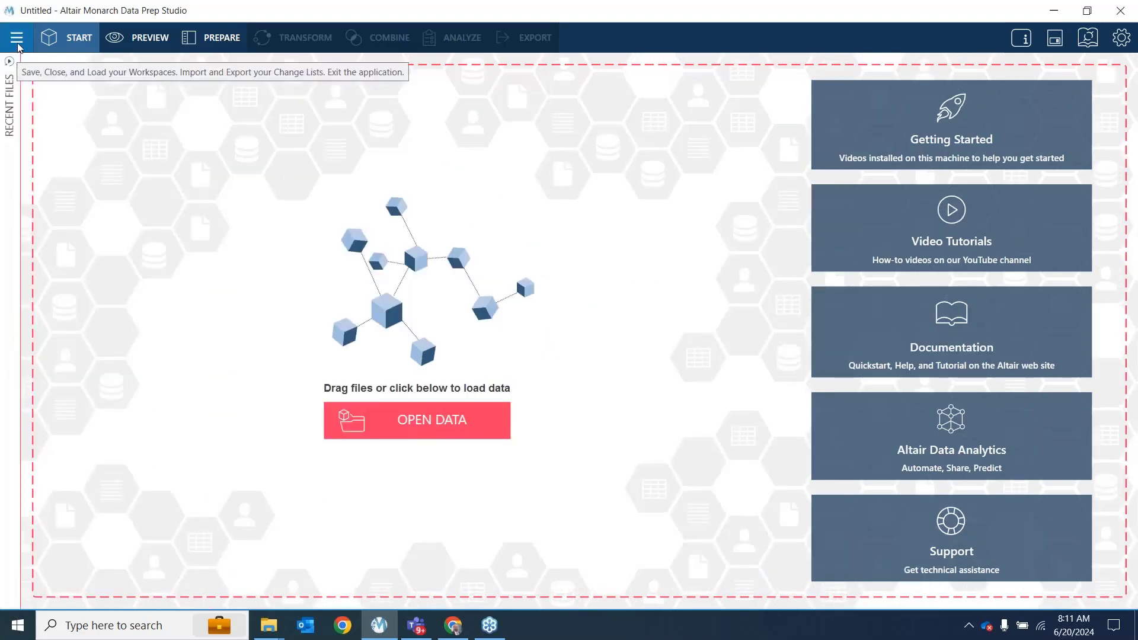
pyautogui.click(17, 39)
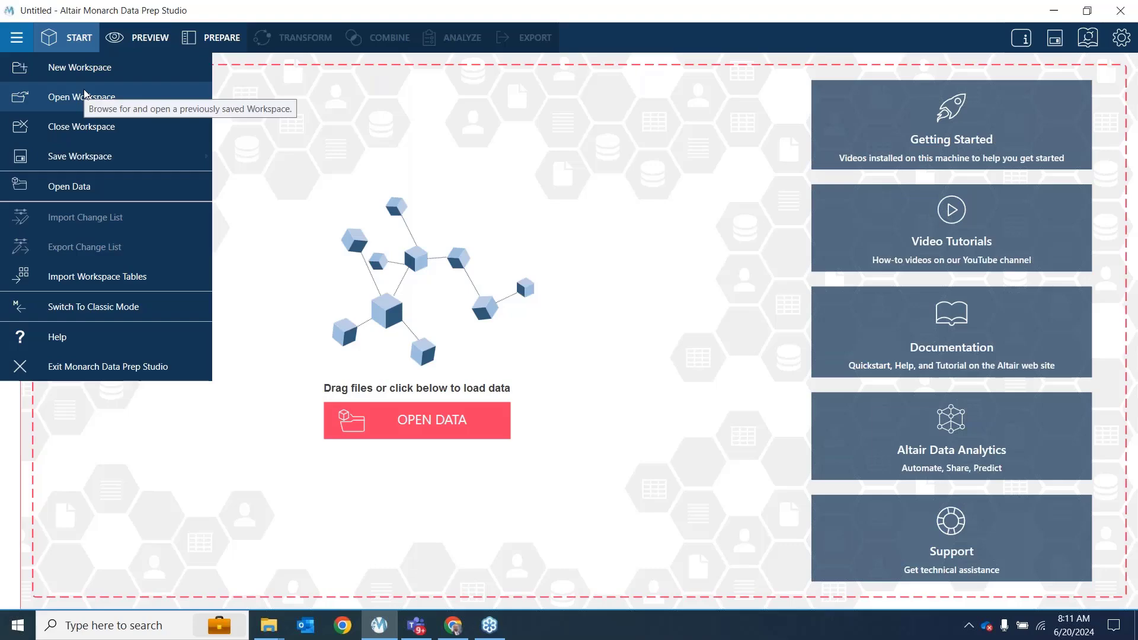
pyautogui.click(284, 150)
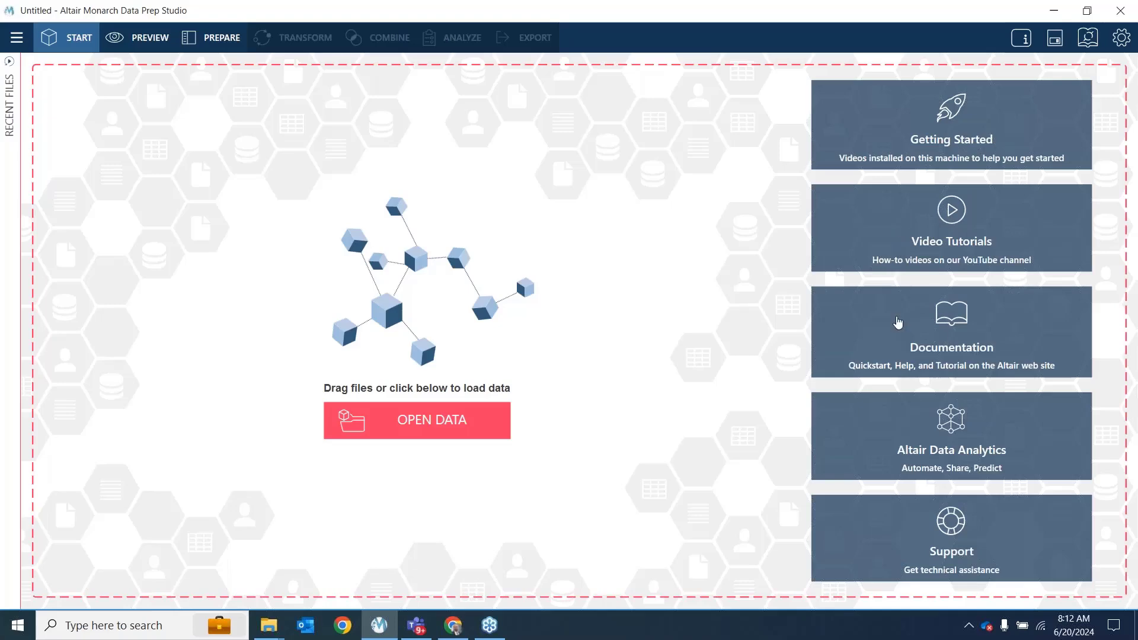
# Bring up the data source selection and review the Monarch File, PDF & Text, Spreadsheet, and Database source types
pyautogui.click(483, 421)
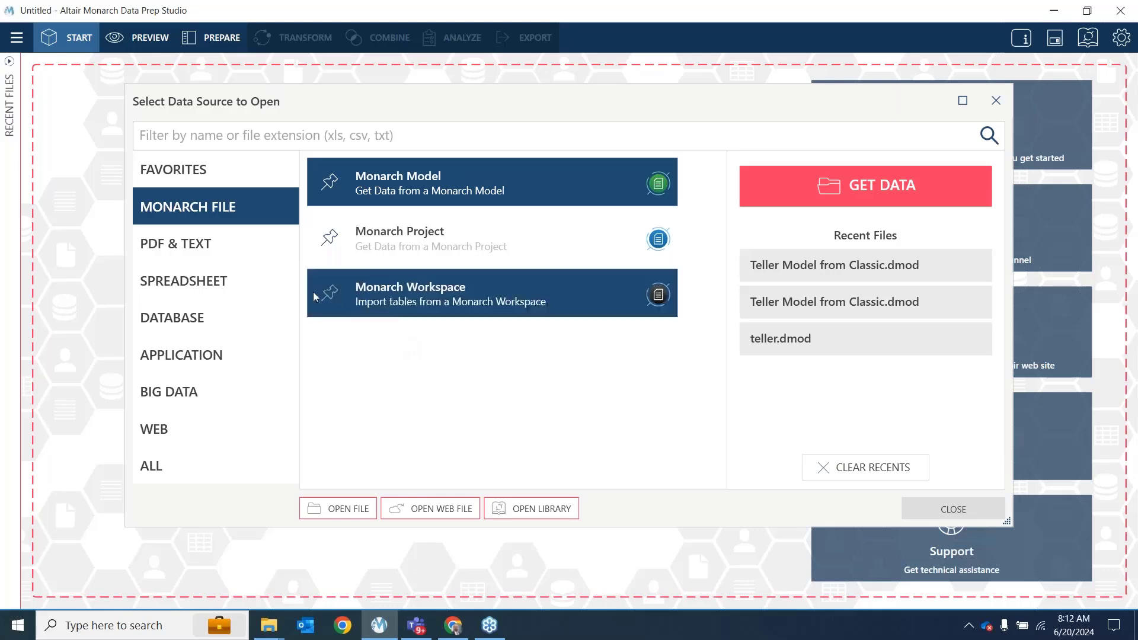
pyautogui.click(235, 262)
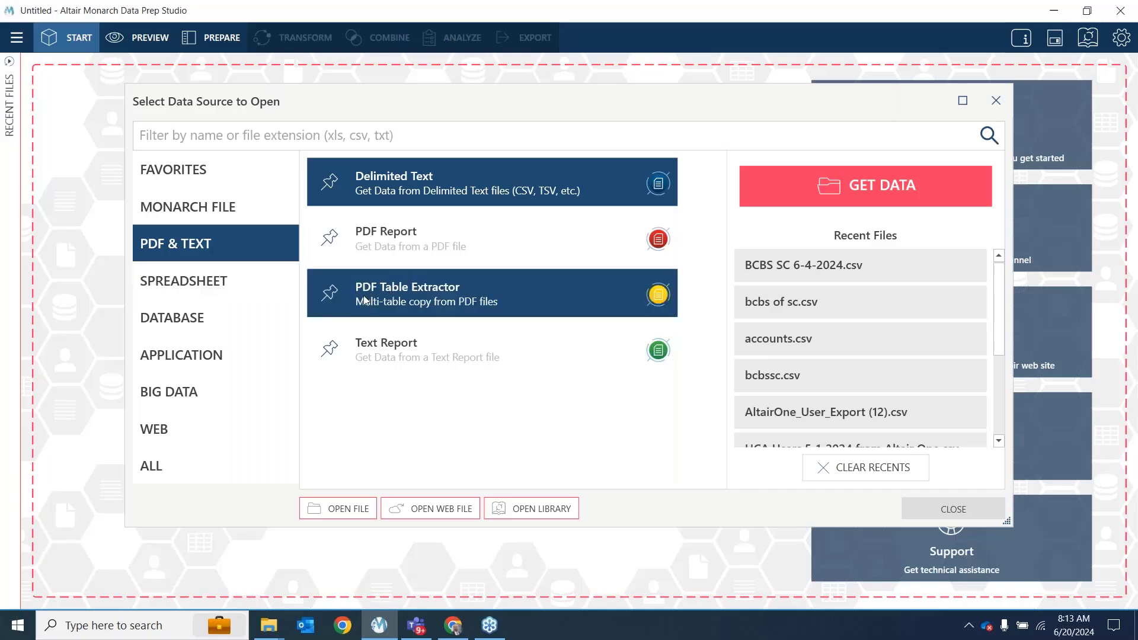
pyautogui.click(261, 281)
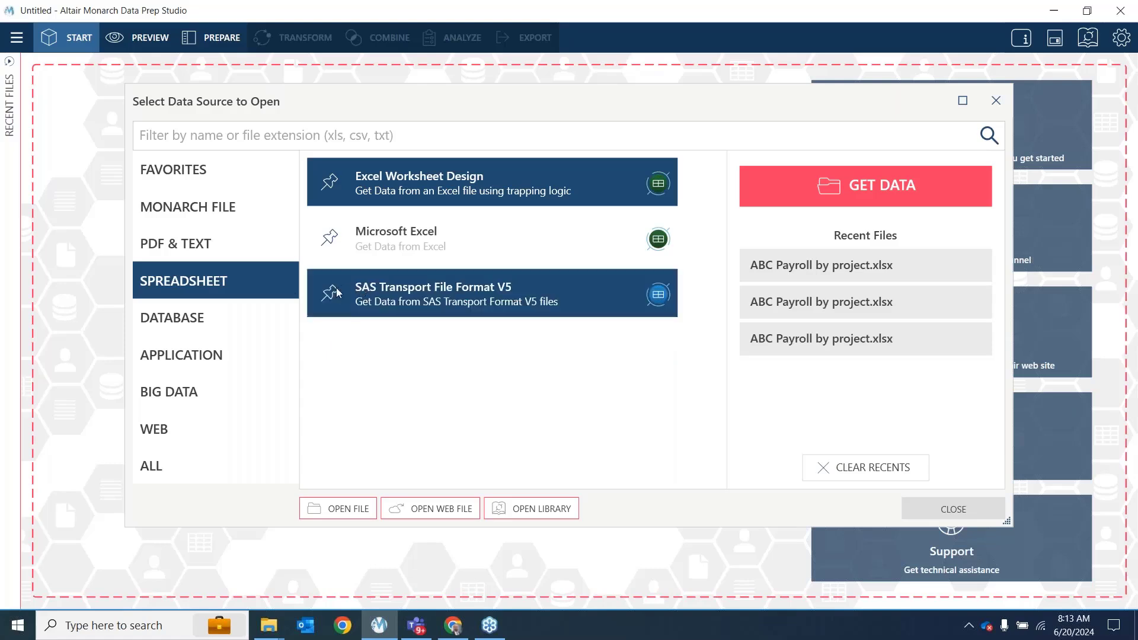
pyautogui.click(211, 310)
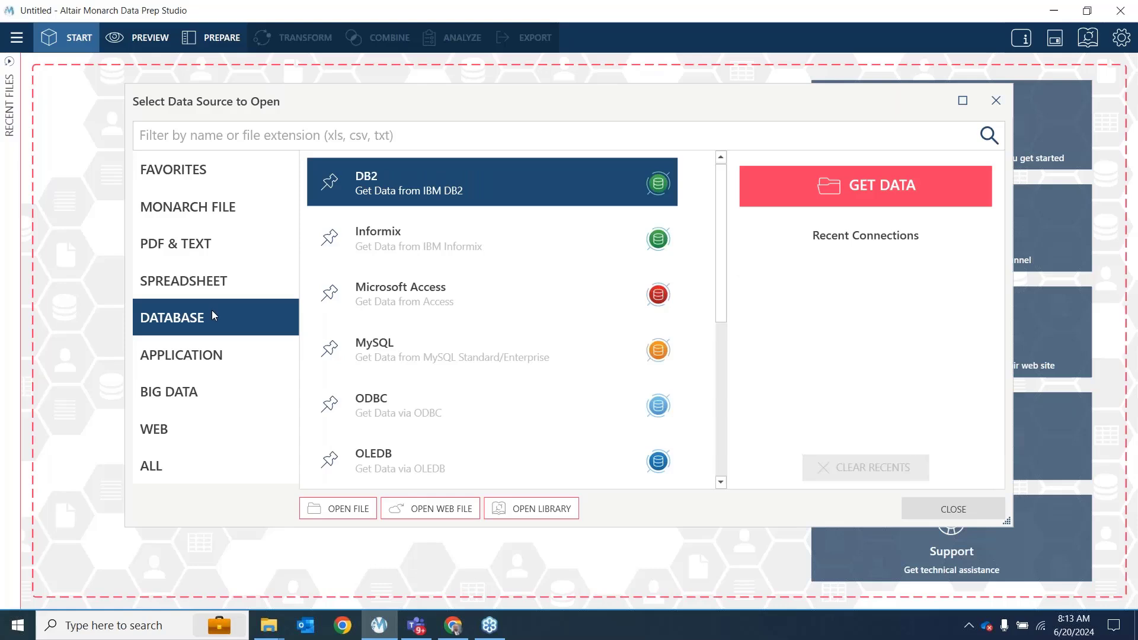
# Examine the MySQL connection settings and its table and view selection, and close them without connecting
pyautogui.click(405, 370)
pyautogui.doubleClick(405, 372)
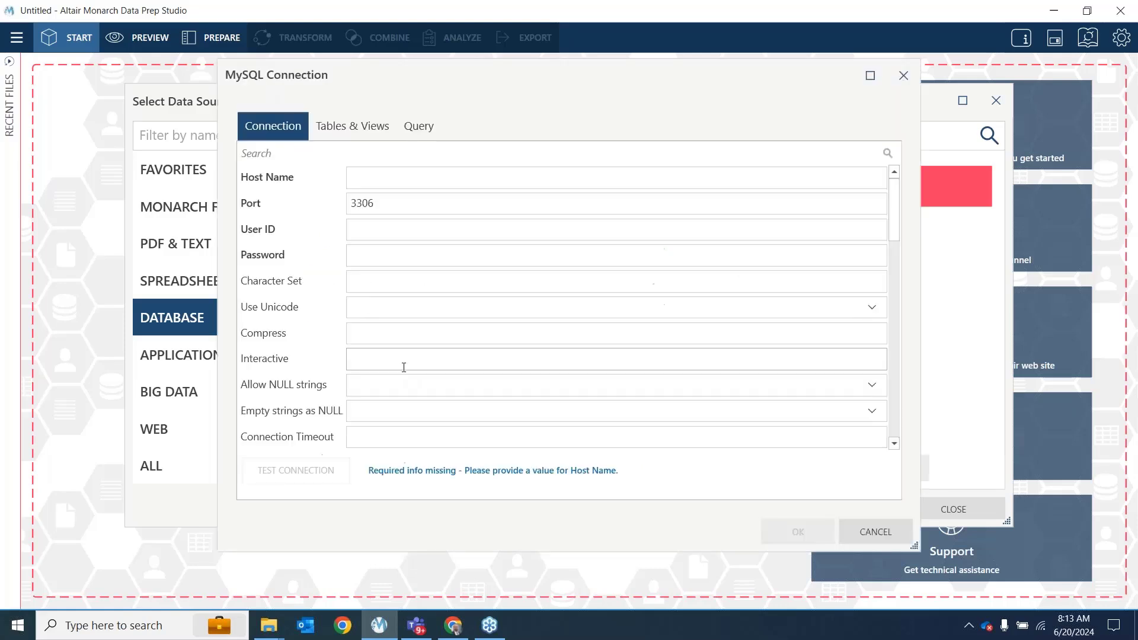
pyautogui.click(356, 128)
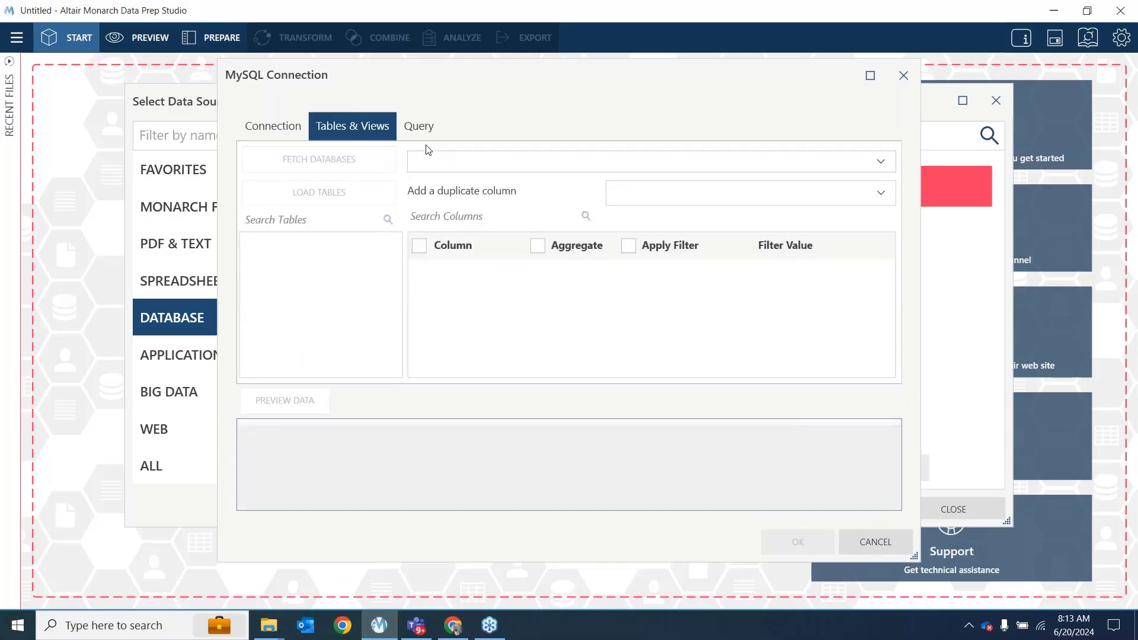
pyautogui.click(911, 78)
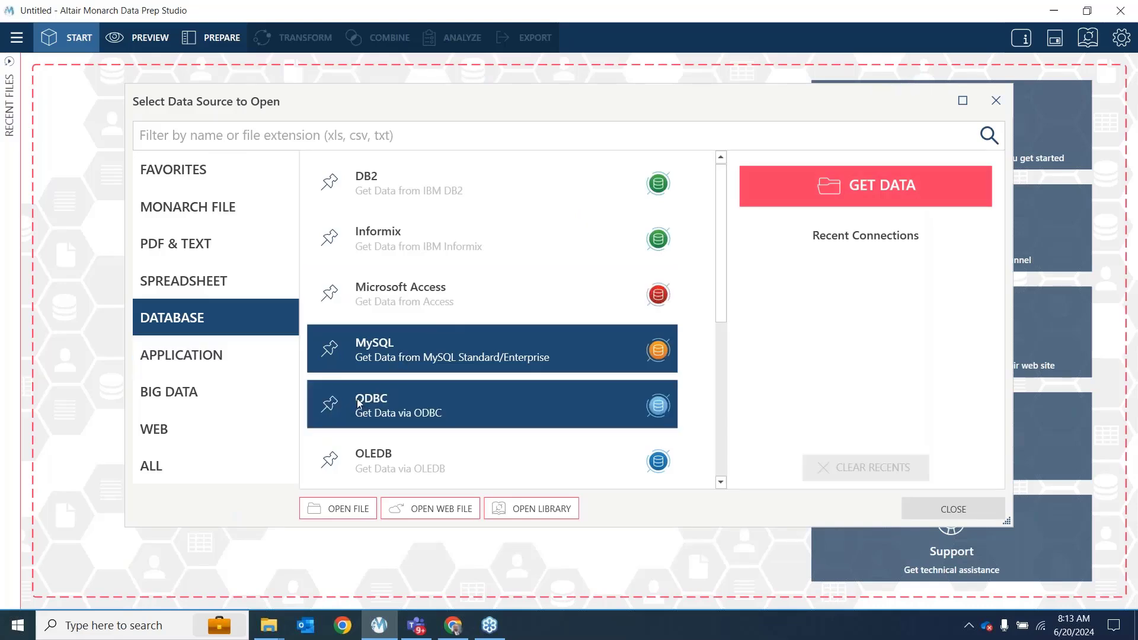
# Review the remaining Database connectors and the Application, Big Data, and Web source types, and close the data source selection
pyautogui.scroll(-2, 359, 380)
pyautogui.click(193, 354)
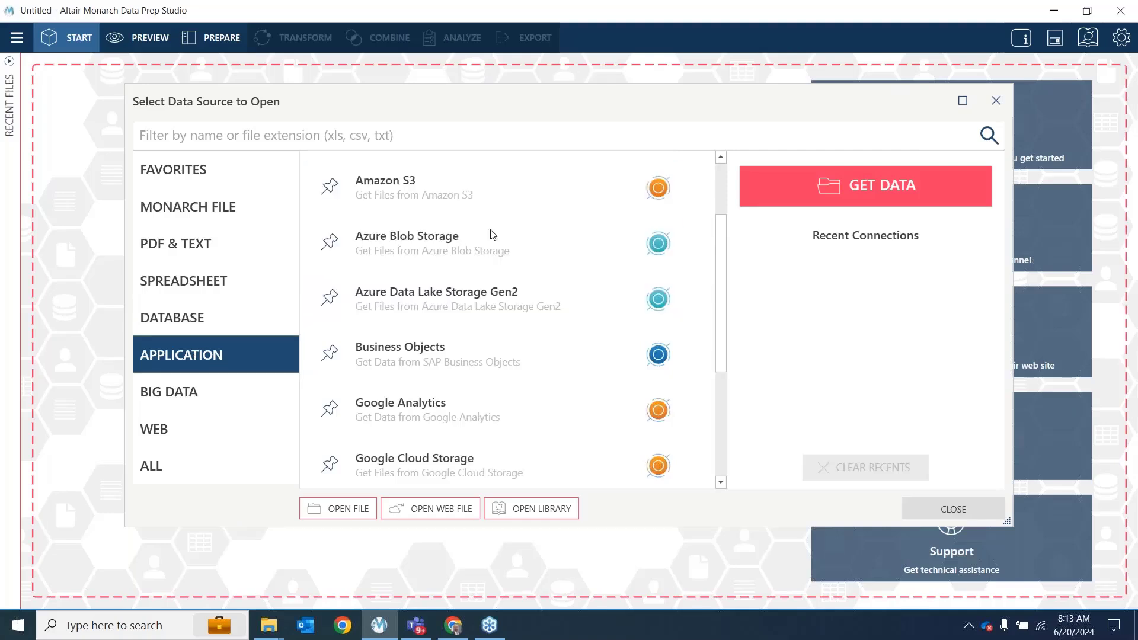
pyautogui.scroll(-1, 499, 355)
pyautogui.scroll(-3, 499, 358)
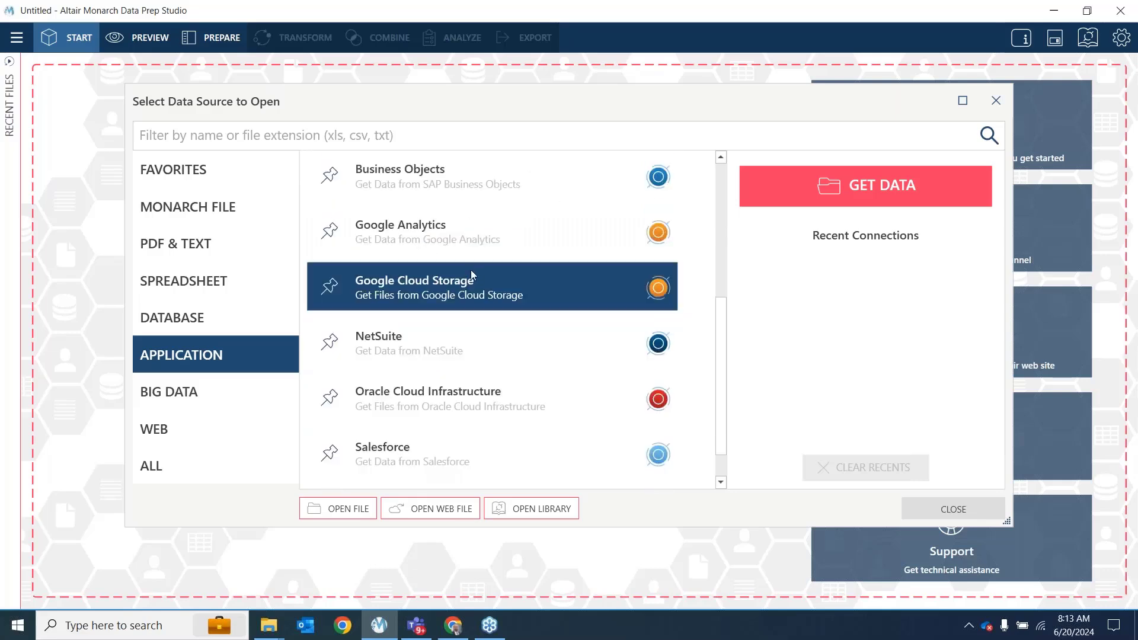
pyautogui.click(233, 393)
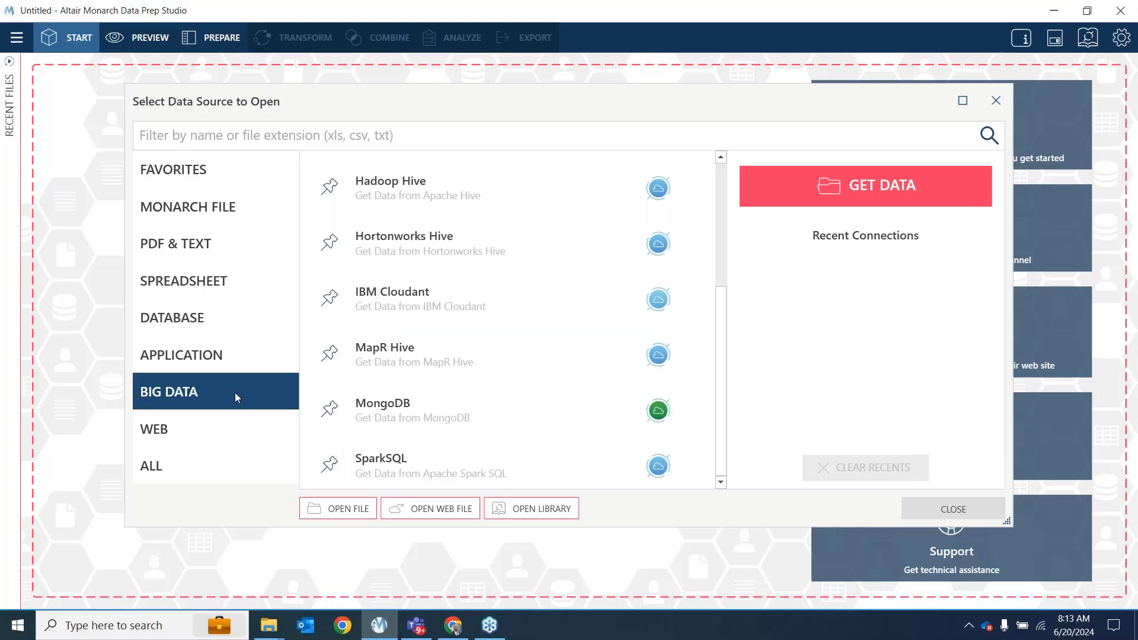
pyautogui.click(225, 421)
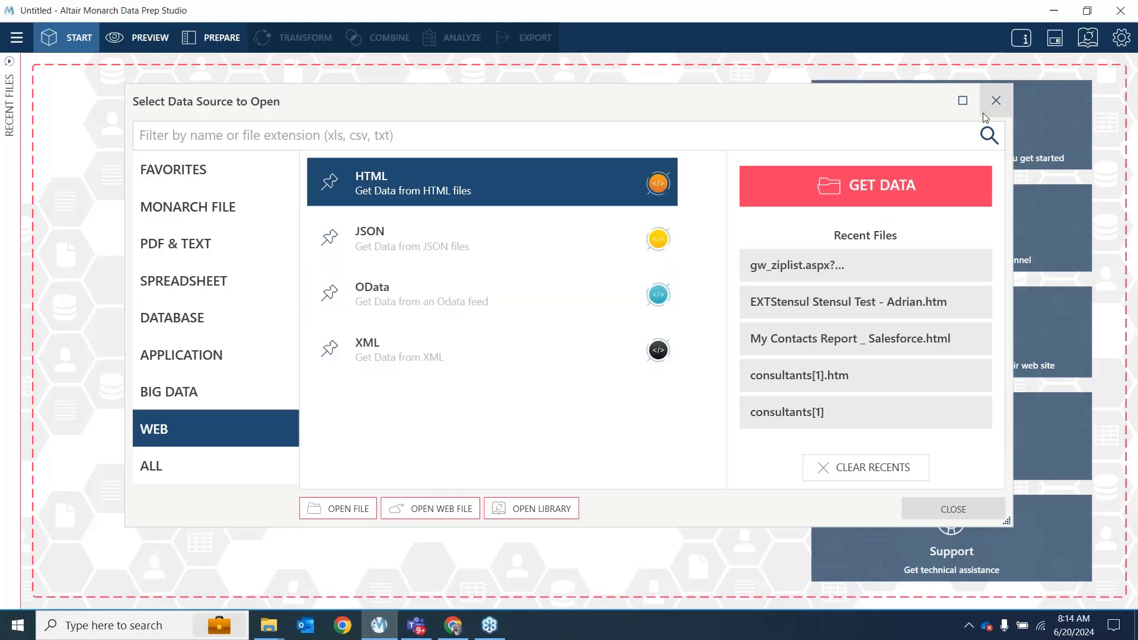
pyautogui.click(997, 106)
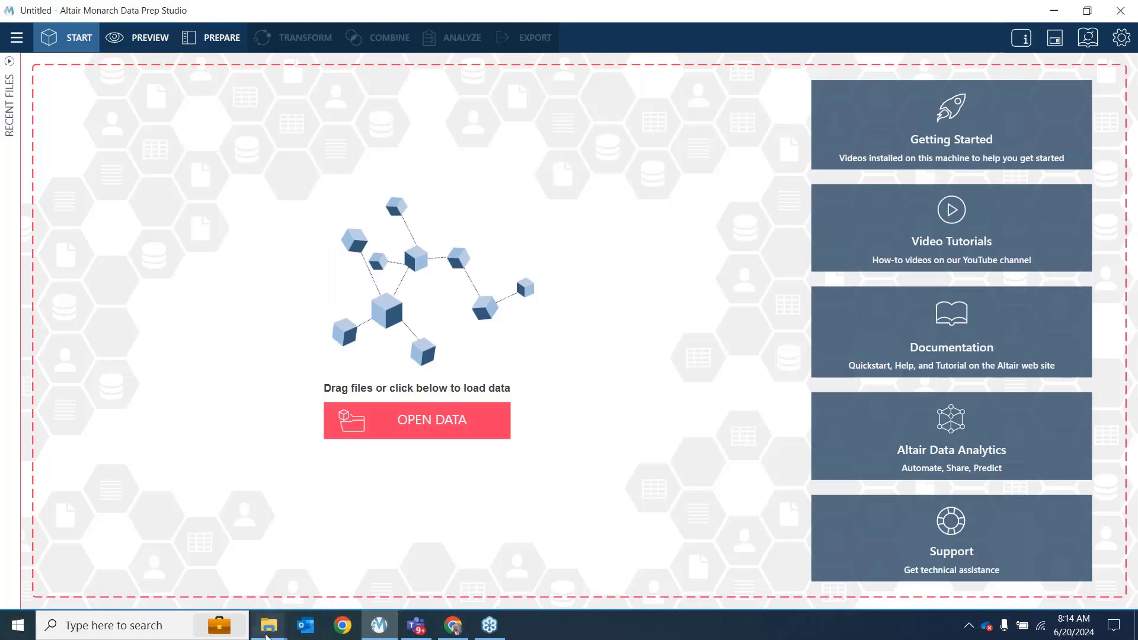
# Open Sample PDF Report from the Example files folder in Chrome and maximize its window
pyautogui.moveTo(267, 631)
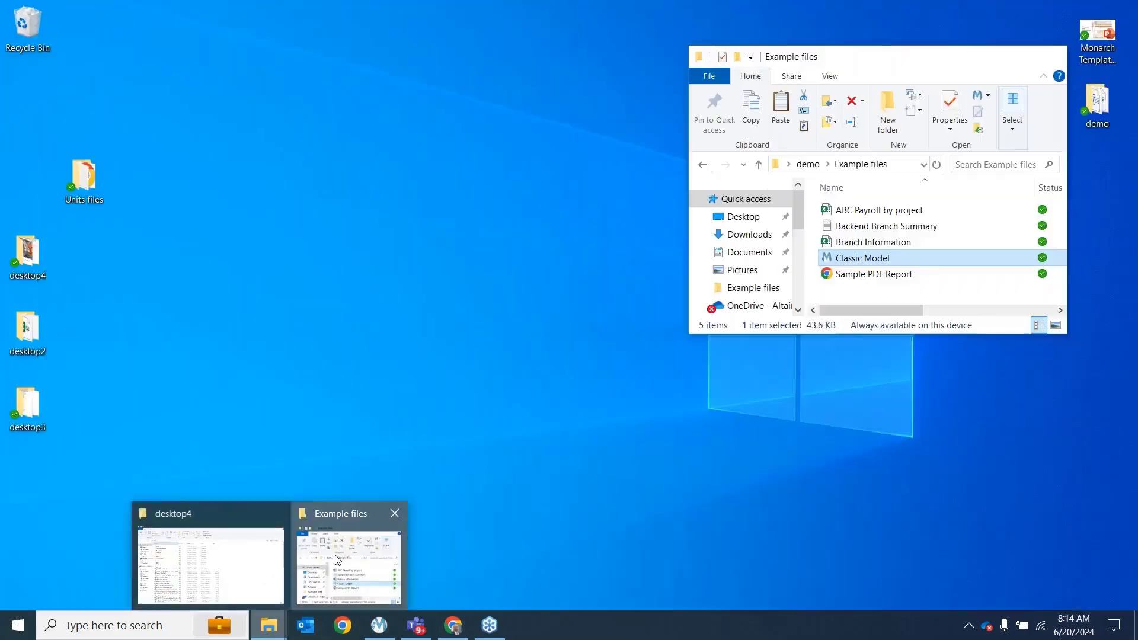
pyautogui.click(335, 554)
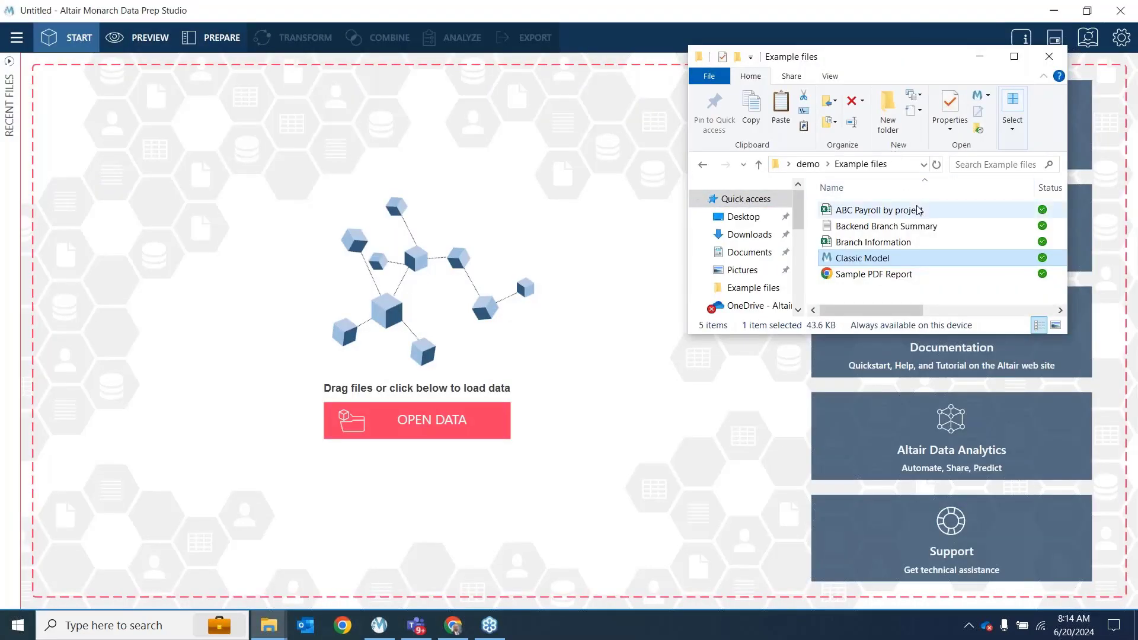
pyautogui.doubleClick(903, 278)
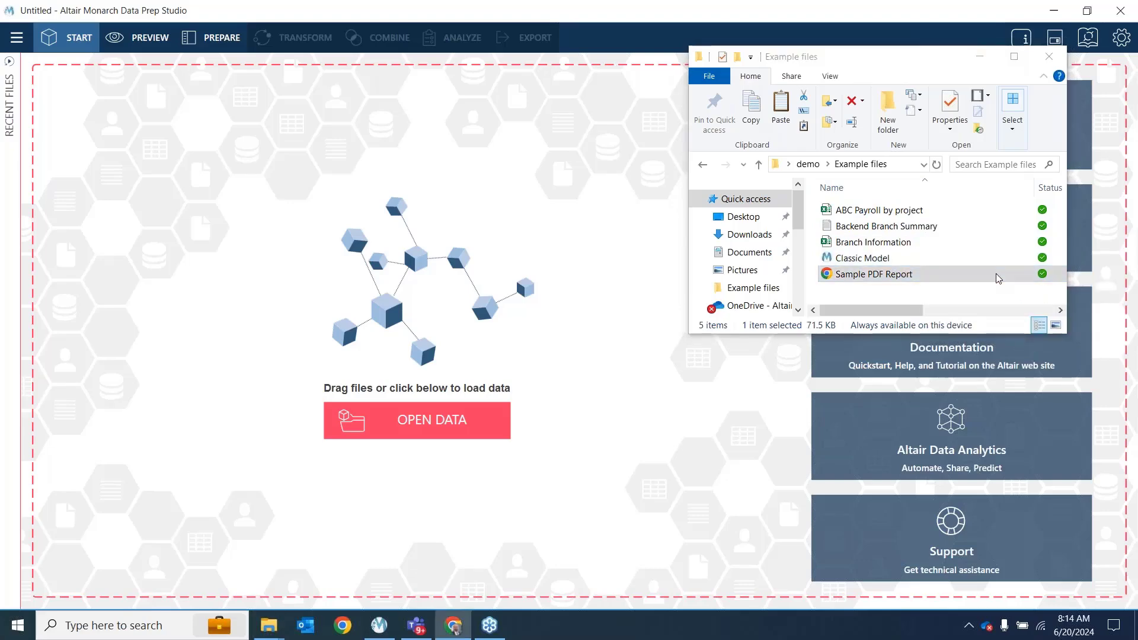
pyautogui.moveTo(905, 113); pyautogui.dragTo(450, 108)
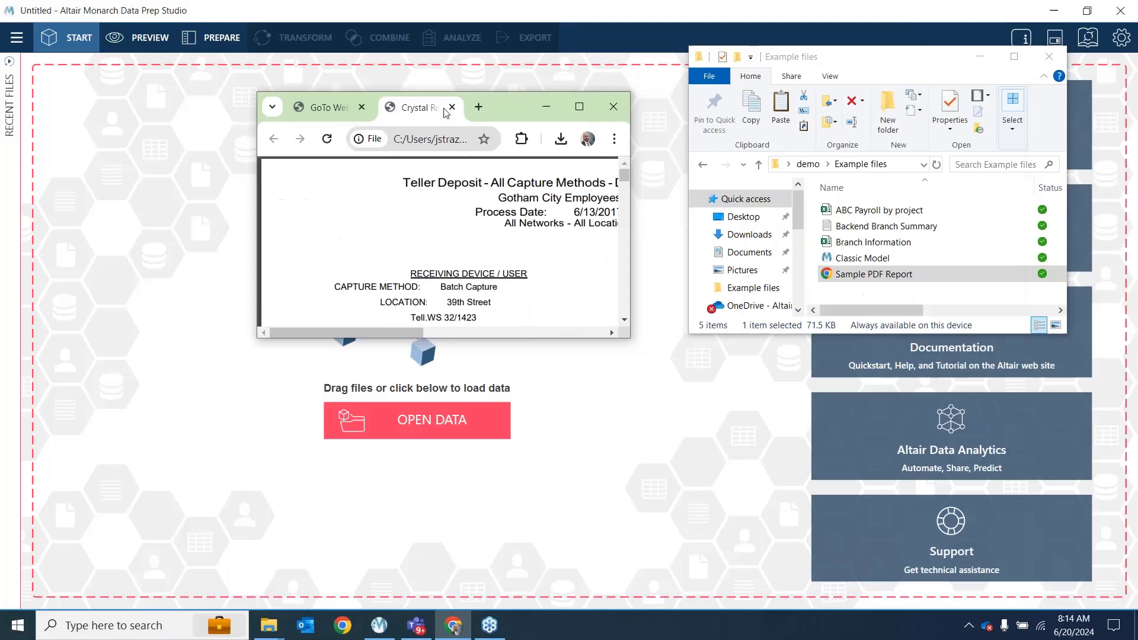
pyautogui.click(578, 110)
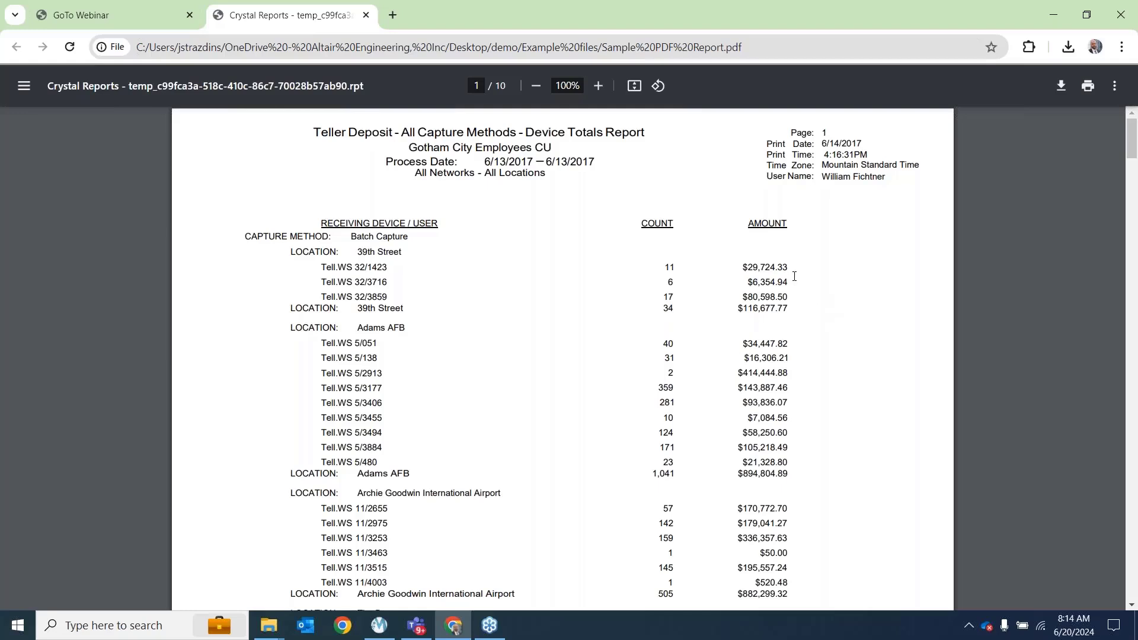
# Highlight the first teller line's amount and device, its location, the process dates, and the user name on the report's first page
pyautogui.moveTo(793, 269); pyautogui.dragTo(739, 268)
pyautogui.moveTo(318, 268); pyautogui.dragTo(553, 279)
pyautogui.click(811, 267)
pyautogui.moveTo(358, 251); pyautogui.dragTo(403, 257)
pyautogui.click(371, 244)
pyautogui.moveTo(468, 161); pyautogui.dragTo(588, 169)
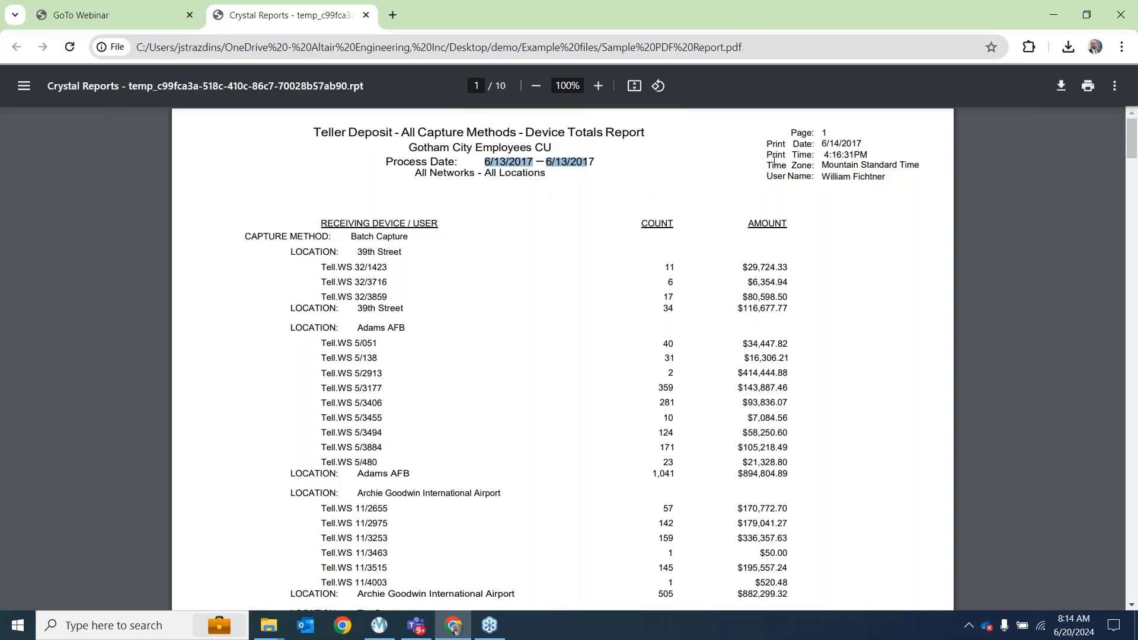
pyautogui.moveTo(822, 177); pyautogui.dragTo(869, 178)
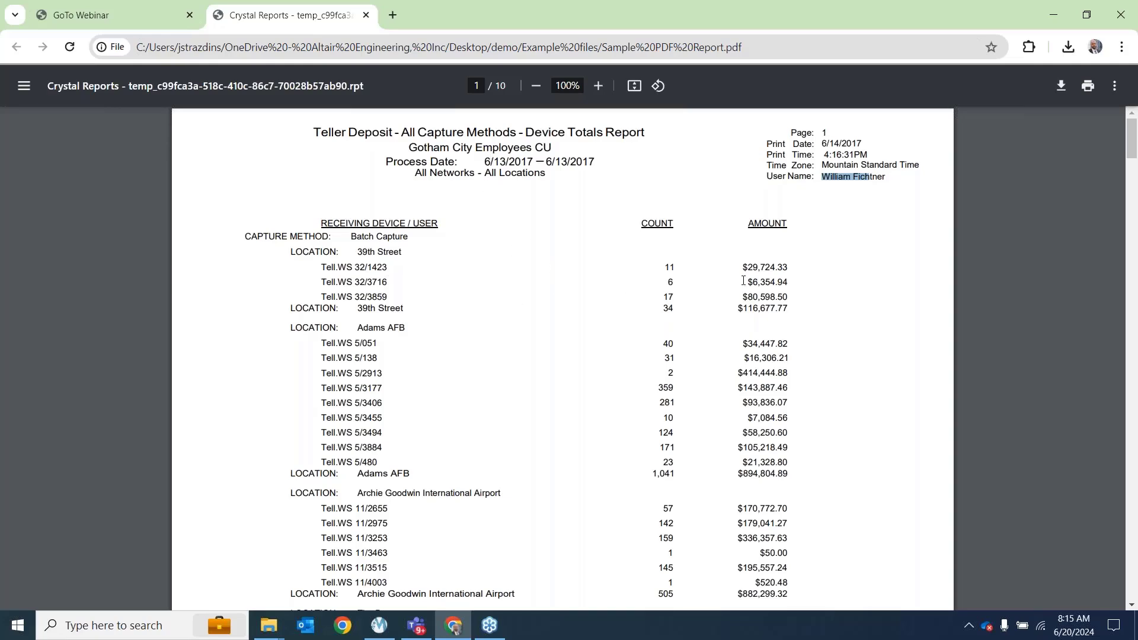
# Examine the PDF report through to the grand total on its last page and return to the first page
pyautogui.scroll(-10, 999, 226)
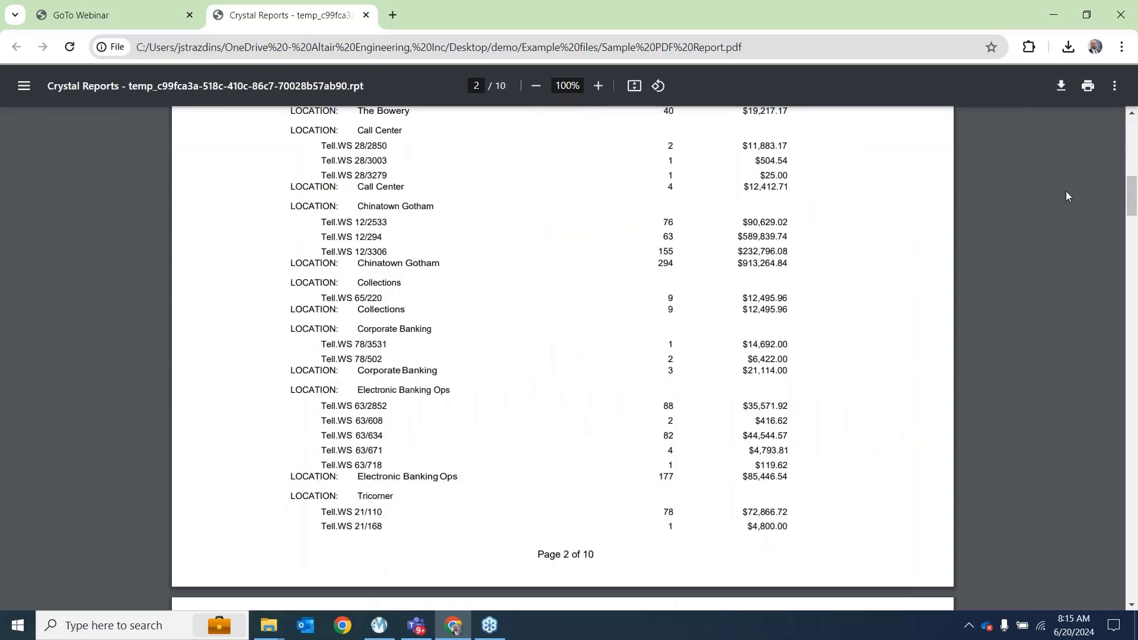
pyautogui.moveTo(1132, 196); pyautogui.dragTo(1131, 578)
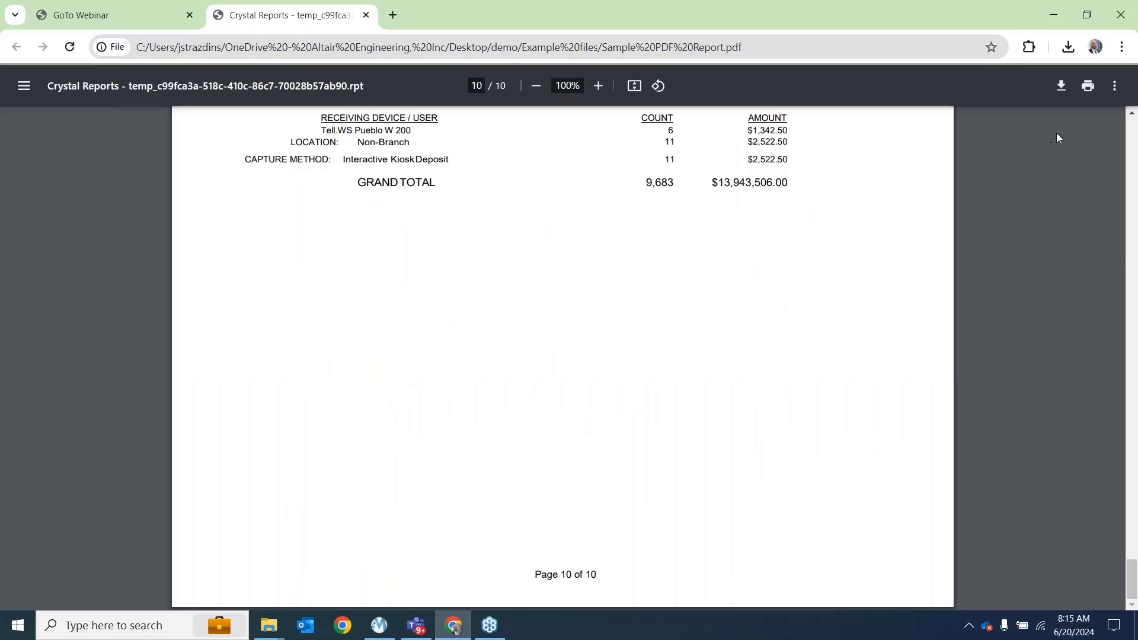
pyautogui.scroll(2, 1133, 160)
pyautogui.click(1133, 160)
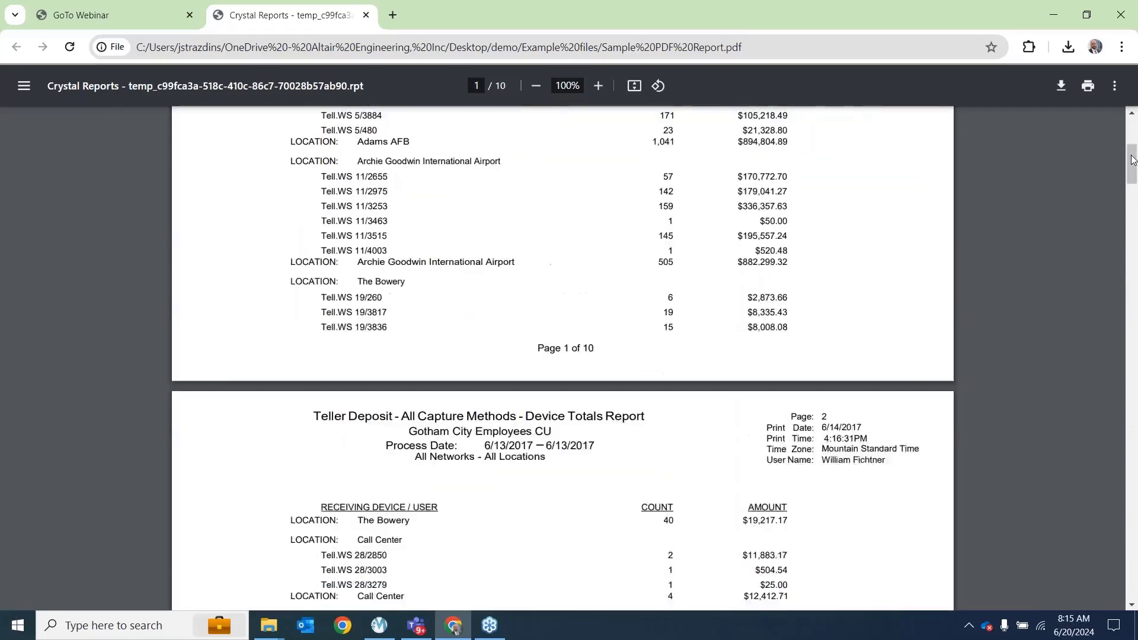
pyautogui.moveTo(1133, 160); pyautogui.dragTo(1134, 138)
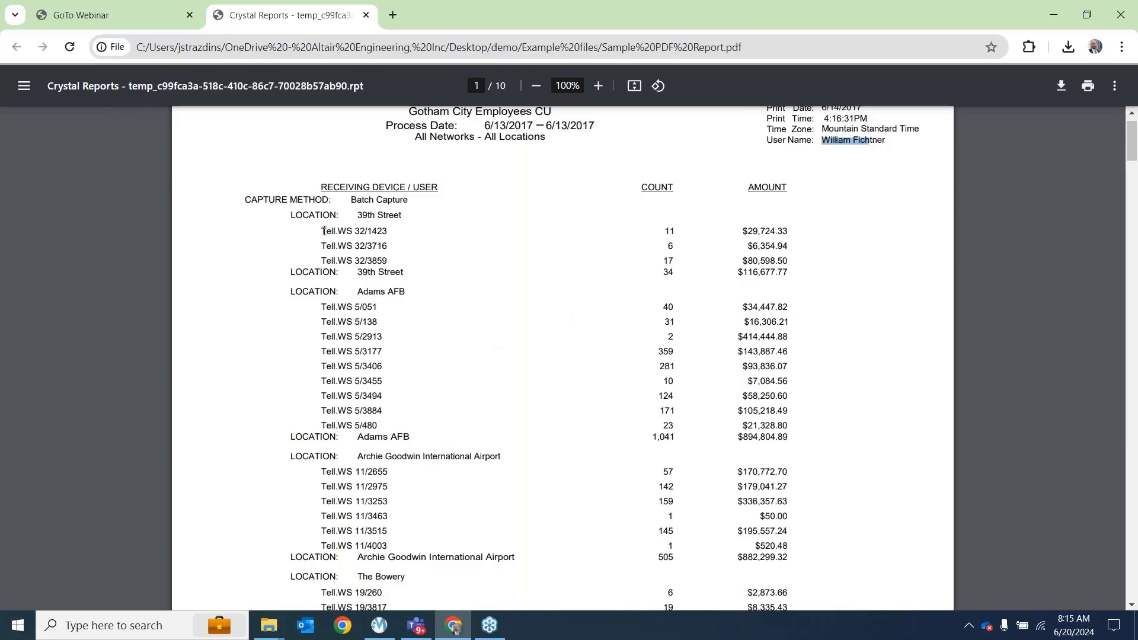
# Highlight the start of the first teller device line and examine the location groups on the report's first page
pyautogui.moveTo(324, 232)
pyautogui.mouseDown()
pyautogui.moveTo(346, 231)
pyautogui.moveTo(334, 231)
pyautogui.mouseUp()
pyautogui.click(228, 235)
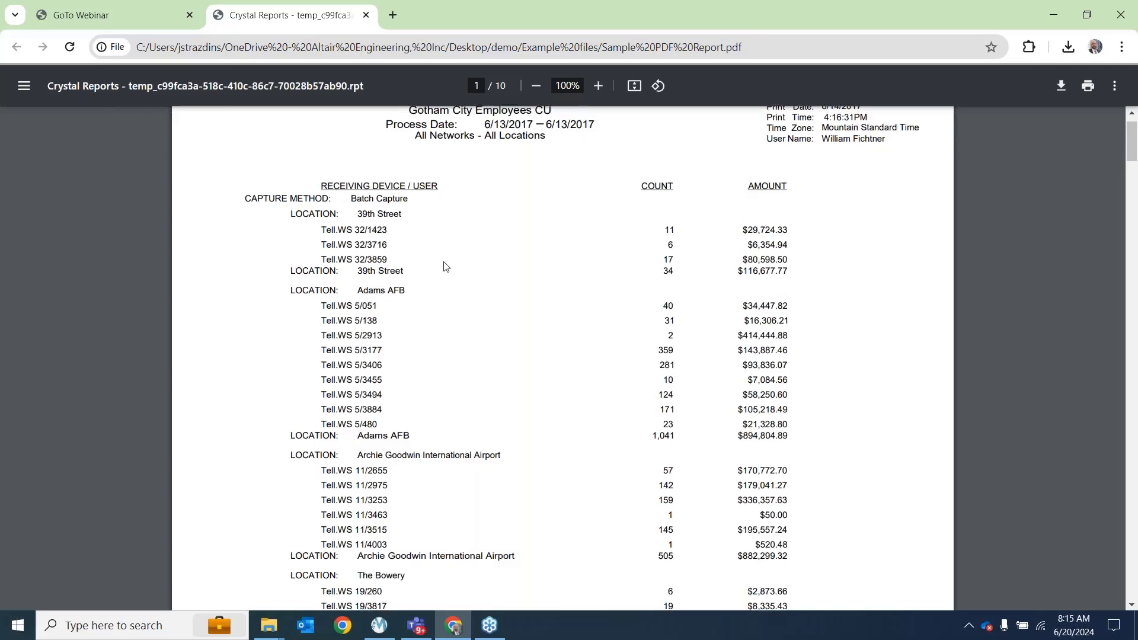
pyautogui.scroll(-4, 434, 300)
pyautogui.scroll(3, 413, 246)
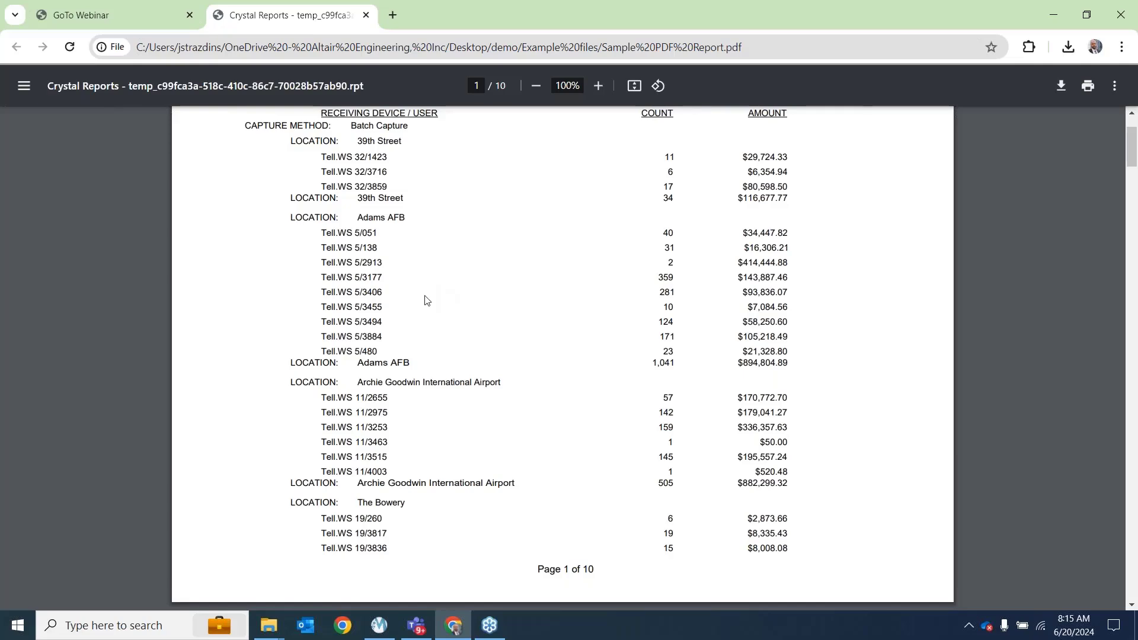
pyautogui.scroll(2, 436, 298)
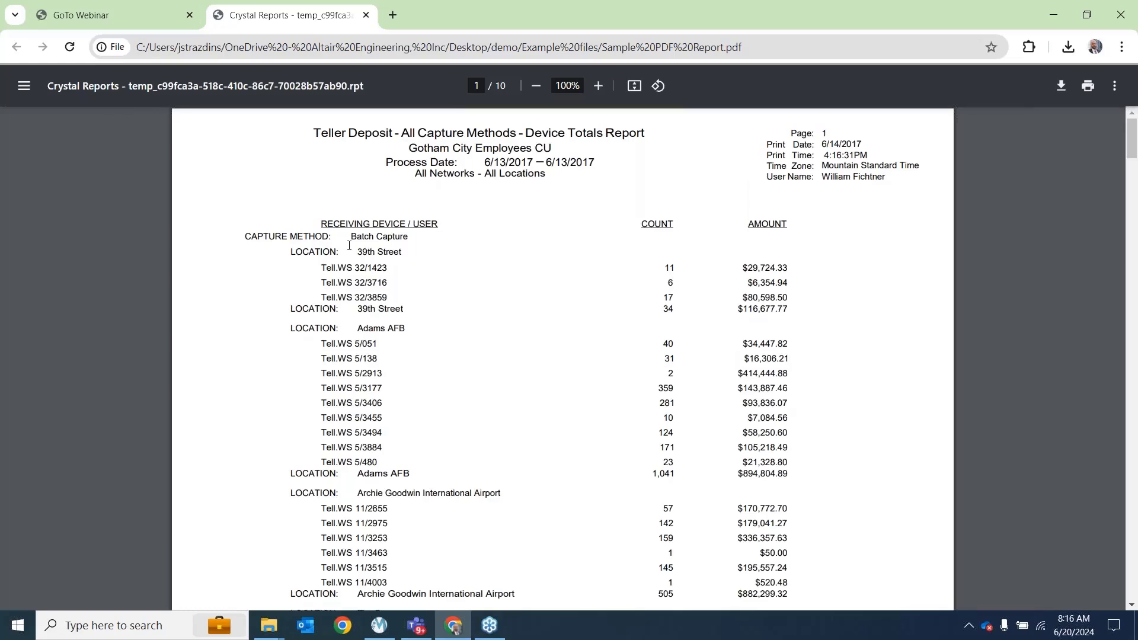
# Switch to Altair Monarch Data Prep Studio and load Sample PDF Report from the Example files folder
pyautogui.click(365, 18)
pyautogui.moveTo(463, 18); pyautogui.dragTo(468, 0)
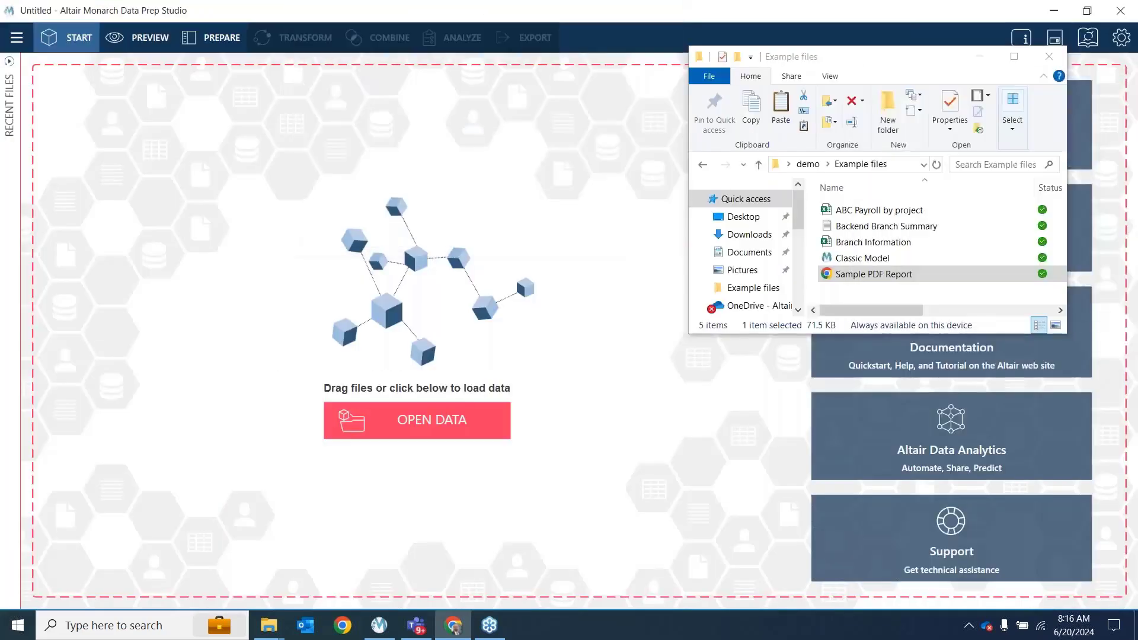
pyautogui.click(865, 275)
pyautogui.click(865, 278)
pyautogui.moveTo(865, 277); pyautogui.dragTo(528, 272)
pyautogui.click(982, 62)
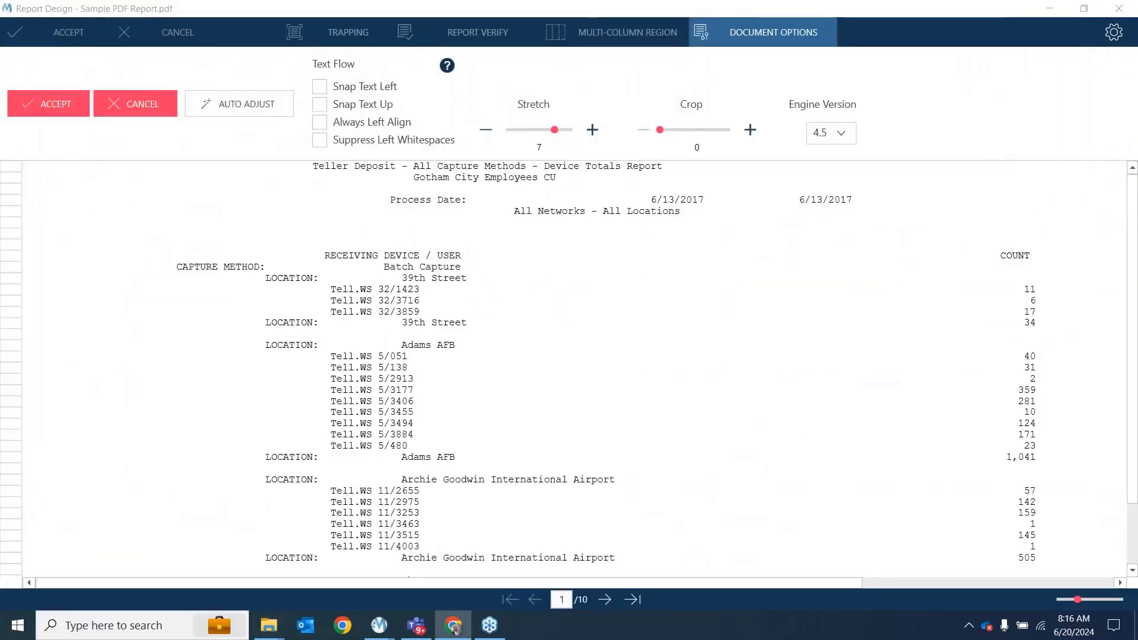
# Try Suppress Left Whitespaces, turn it back off, and highlight the teller device and amount columns to check their alignment
pyautogui.click(386, 143)
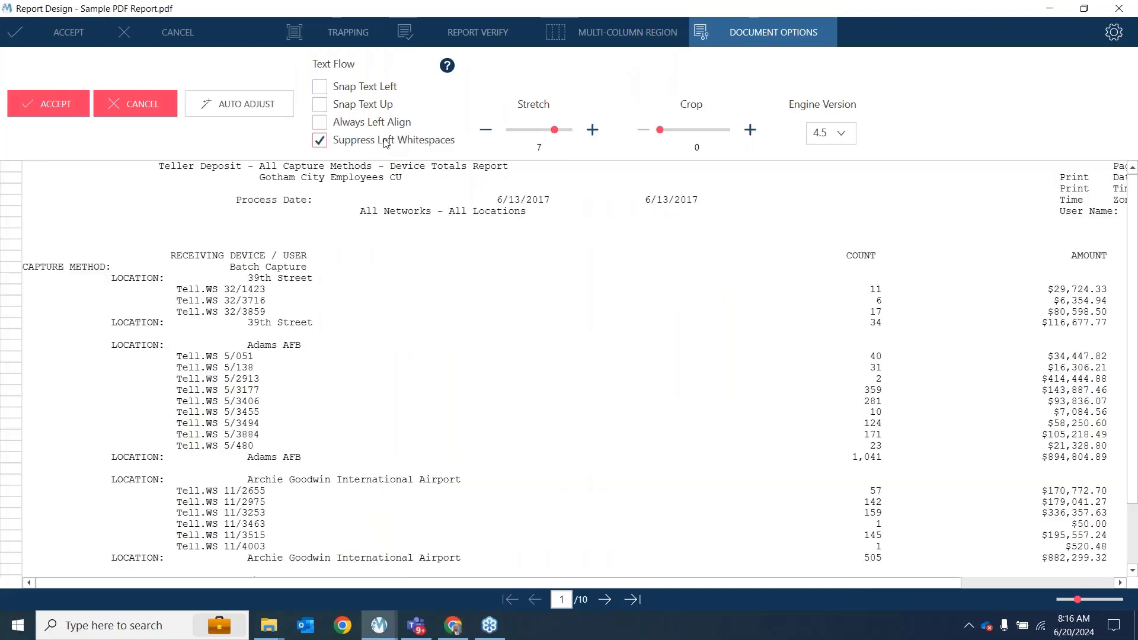
pyautogui.click(385, 142)
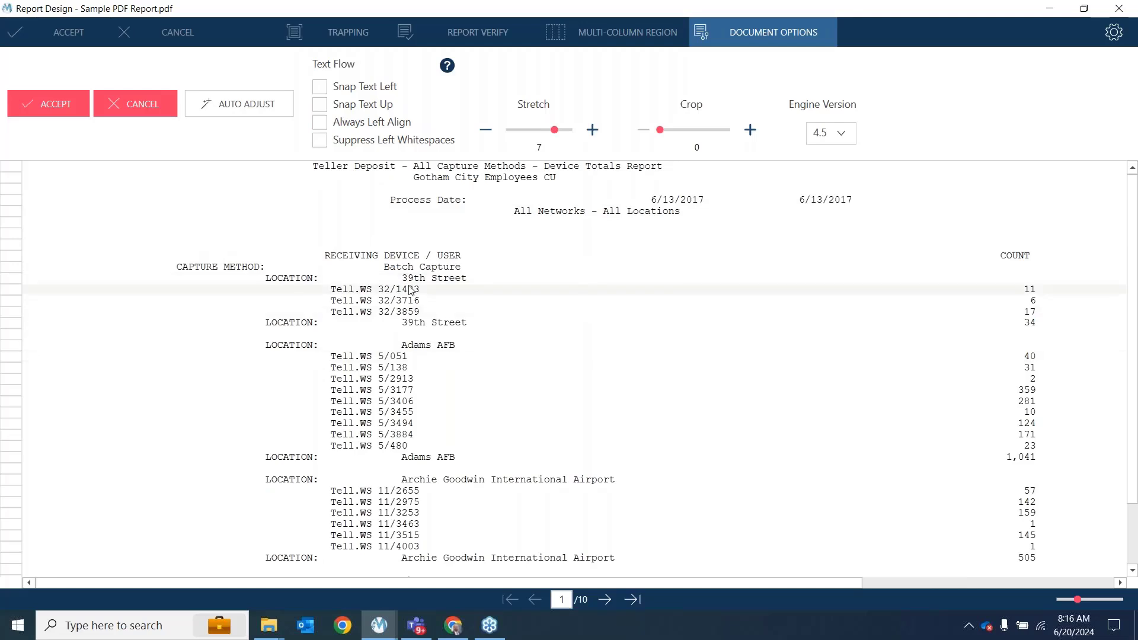
pyautogui.moveTo(332, 286); pyautogui.dragTo(332, 550)
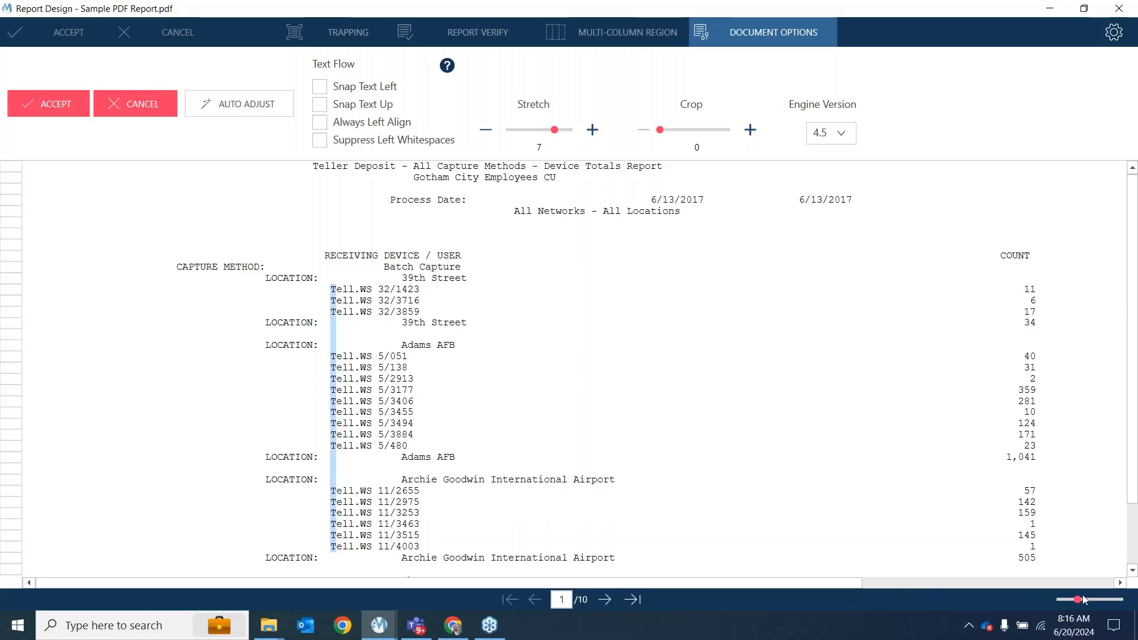
pyautogui.moveTo(1080, 600); pyautogui.dragTo(1067, 600)
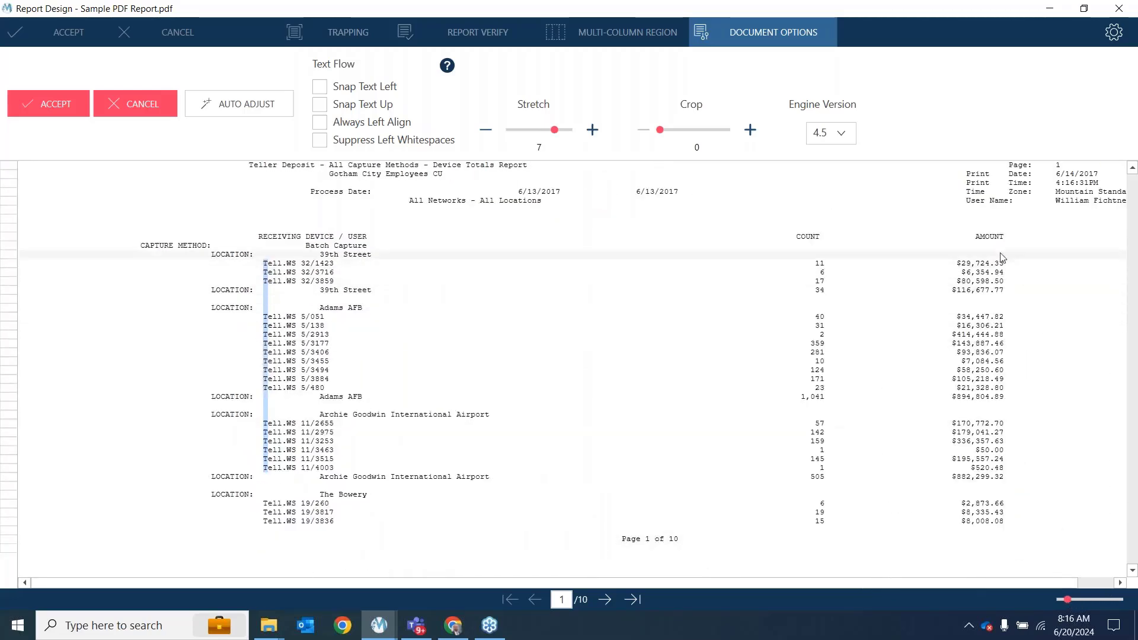
pyautogui.moveTo(1001, 257); pyautogui.dragTo(991, 527)
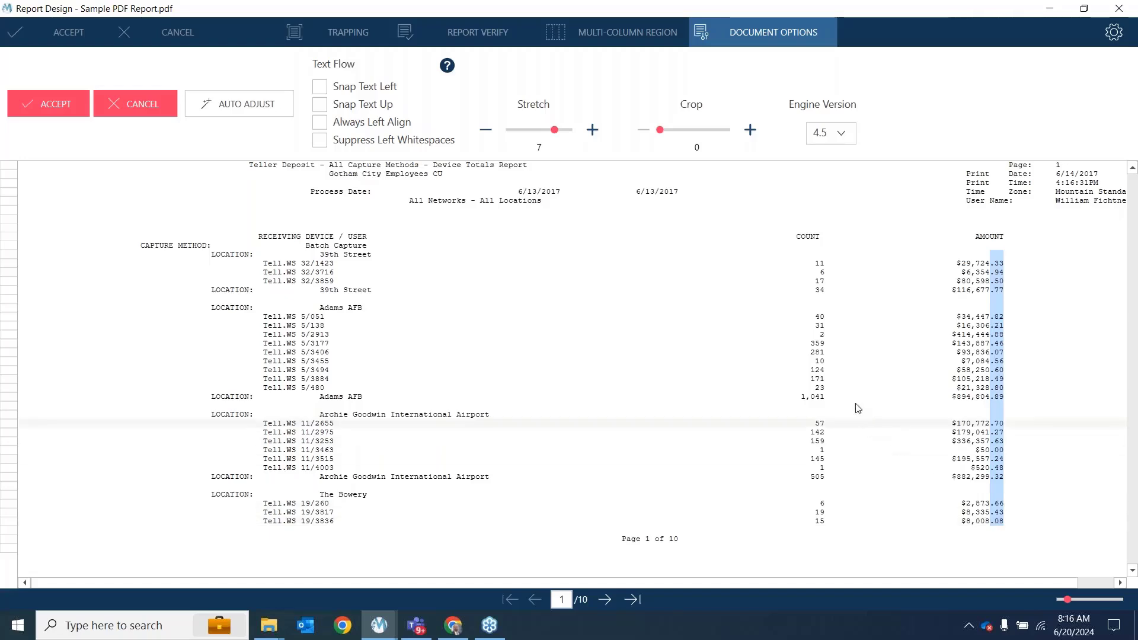
# Set the PDF engine version to 4.4, check the amount column's alignment, and accept the document options
pyautogui.click(846, 137)
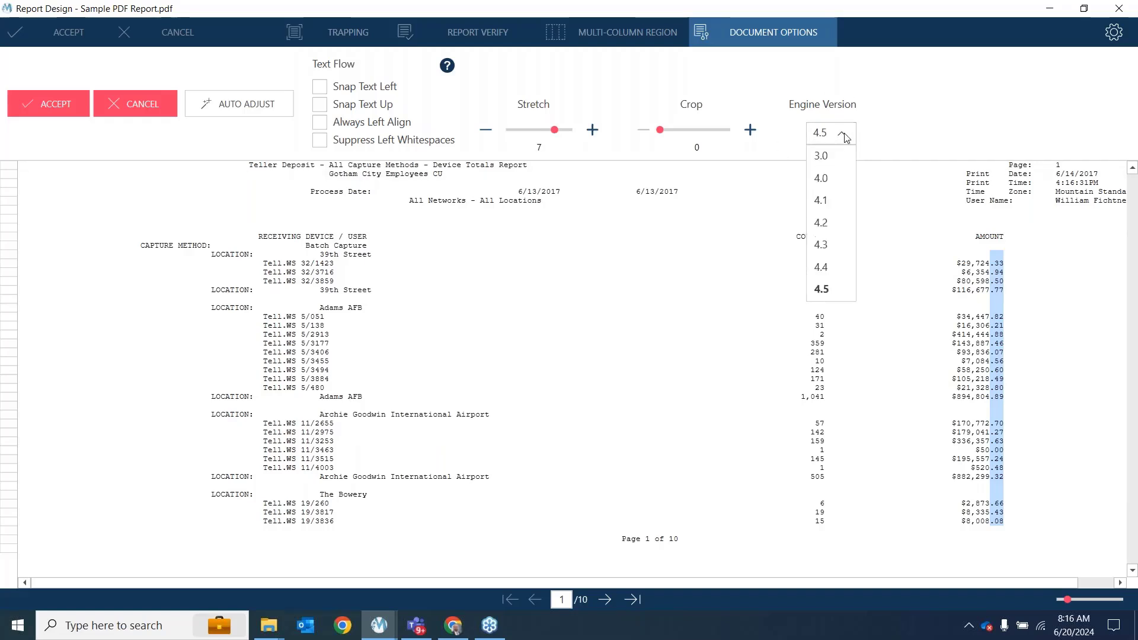
pyautogui.click(833, 268)
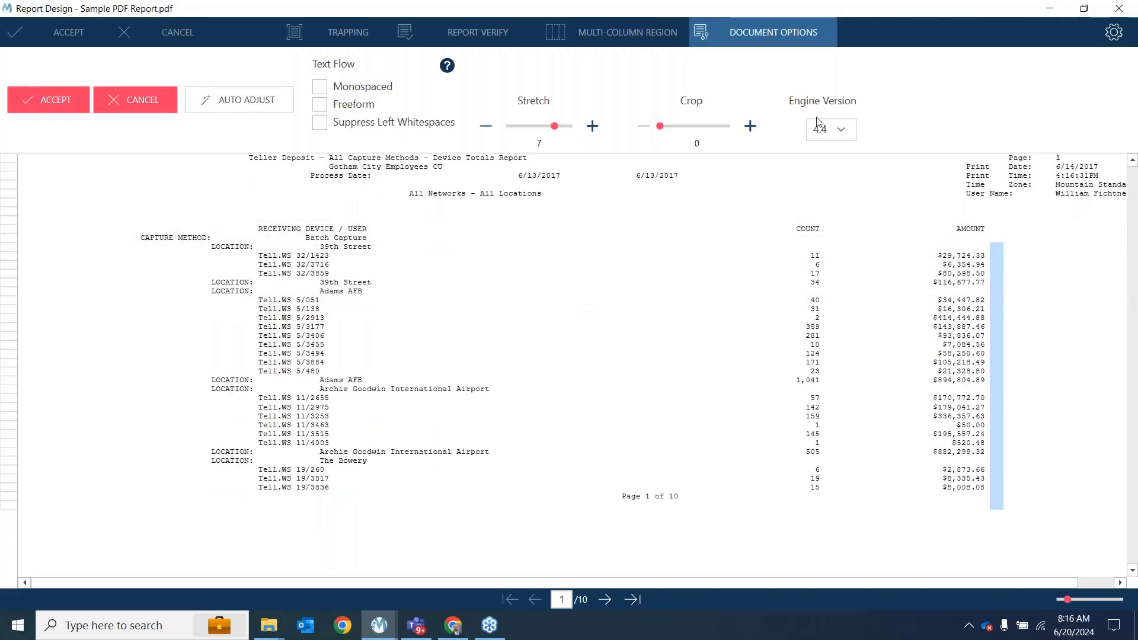
pyautogui.click(843, 134)
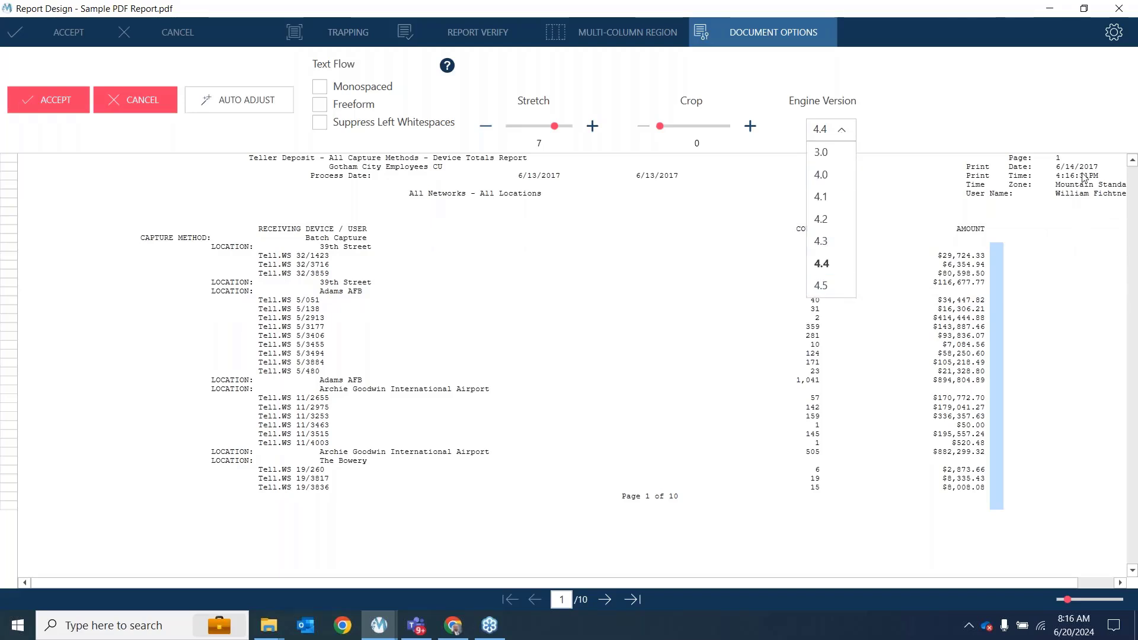
pyautogui.click(889, 239)
pyautogui.moveTo(982, 256); pyautogui.dragTo(977, 319)
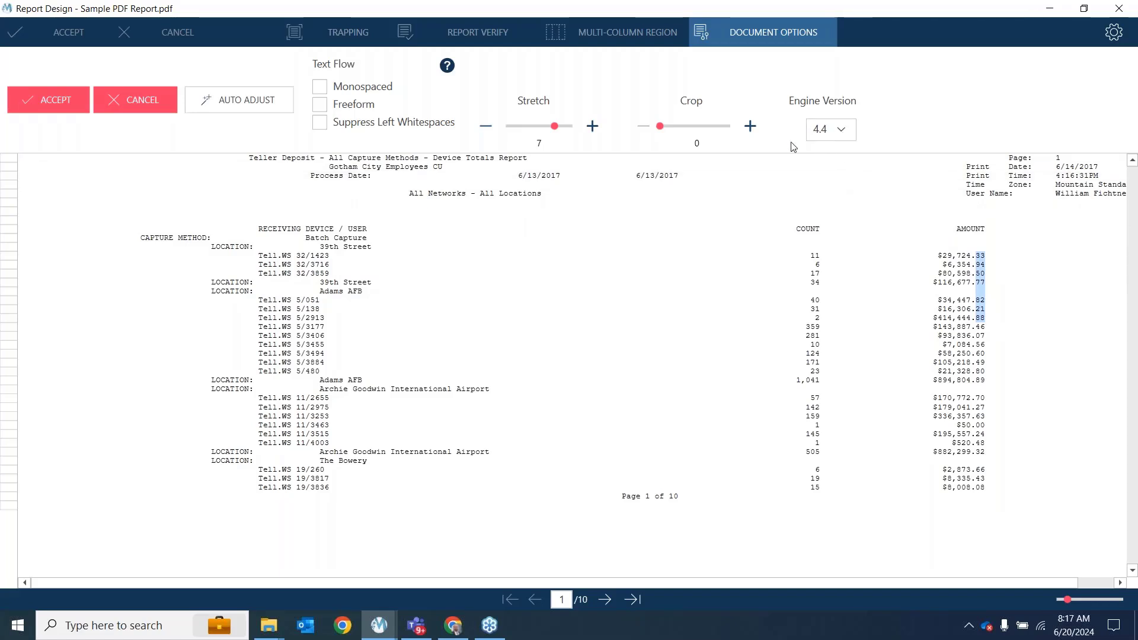
pyautogui.click(55, 99)
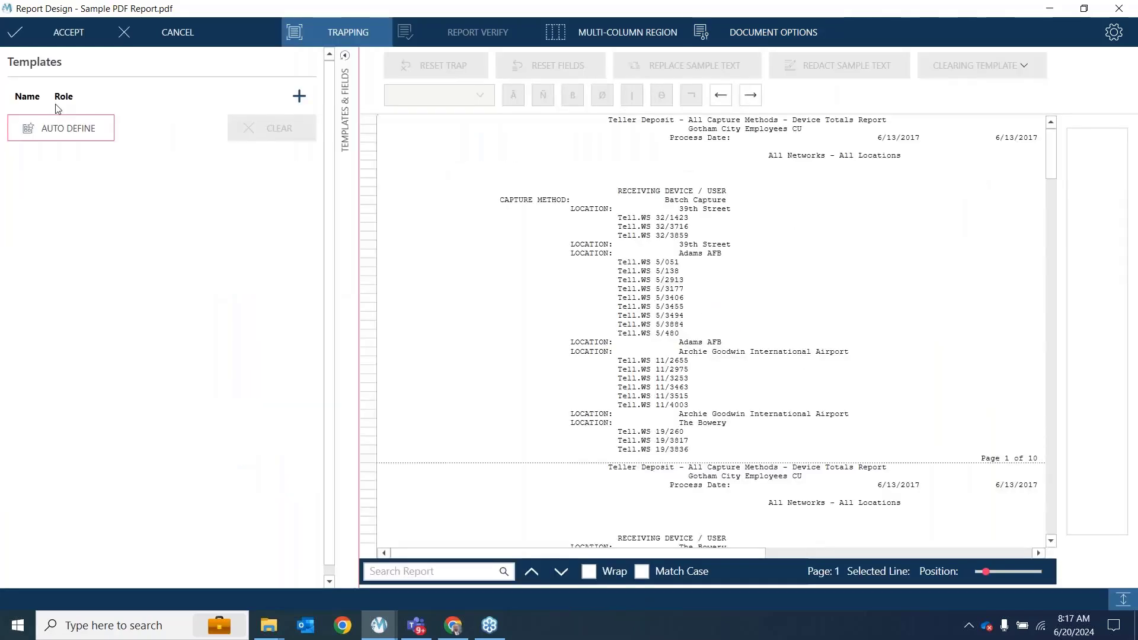
# Auto-define the report's trapping templates and select the Detail template
pyautogui.click(84, 128)
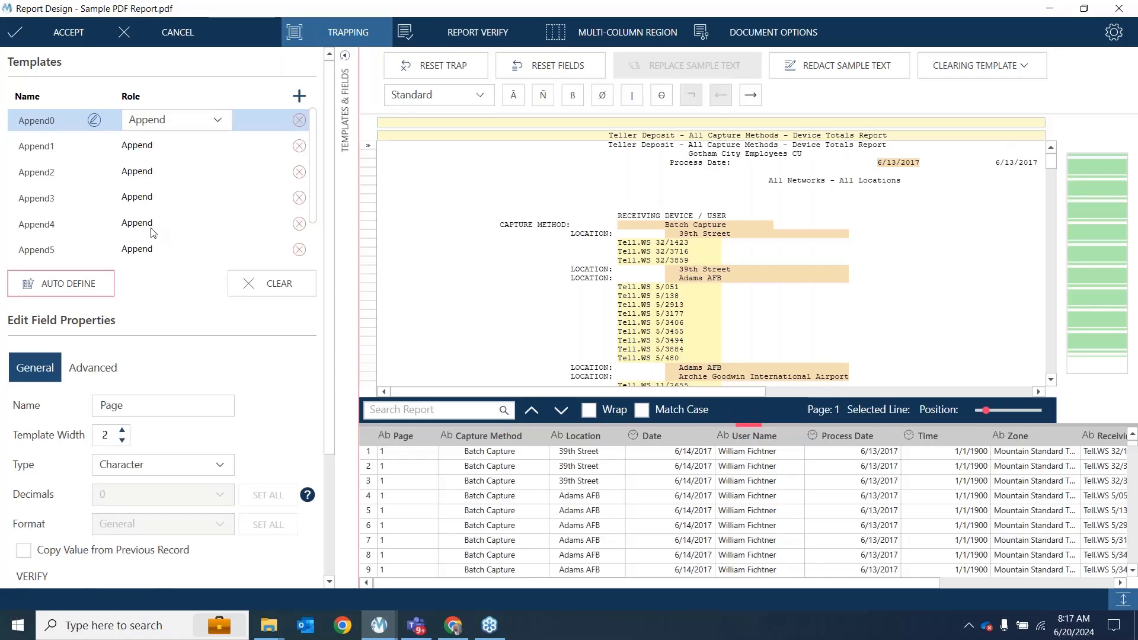
pyautogui.scroll(-1, 123, 223)
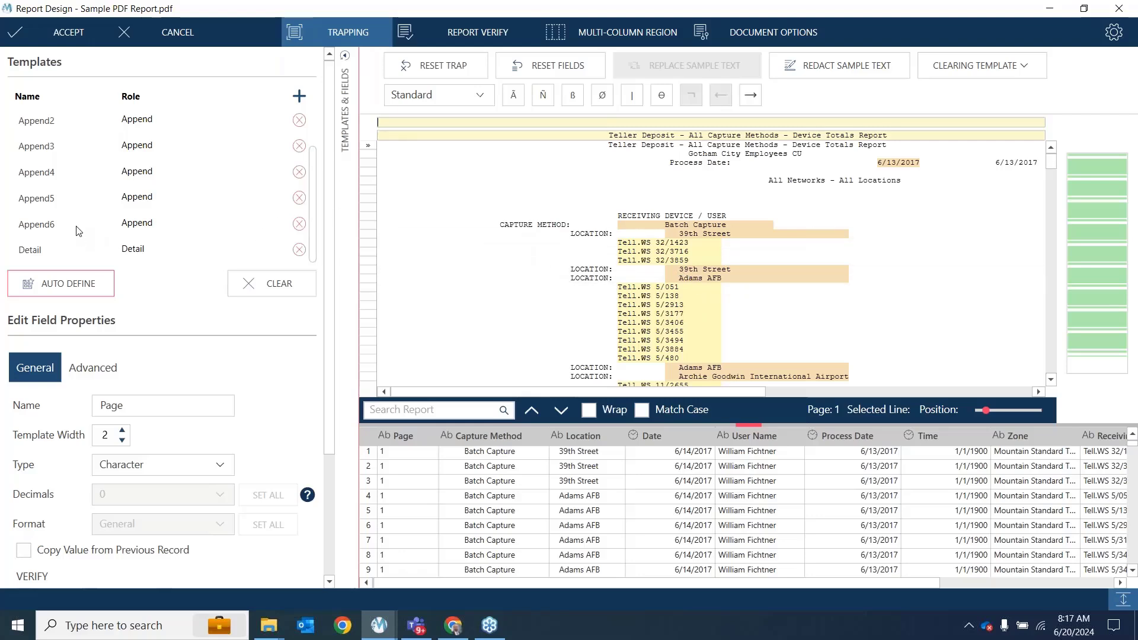
pyautogui.click(48, 256)
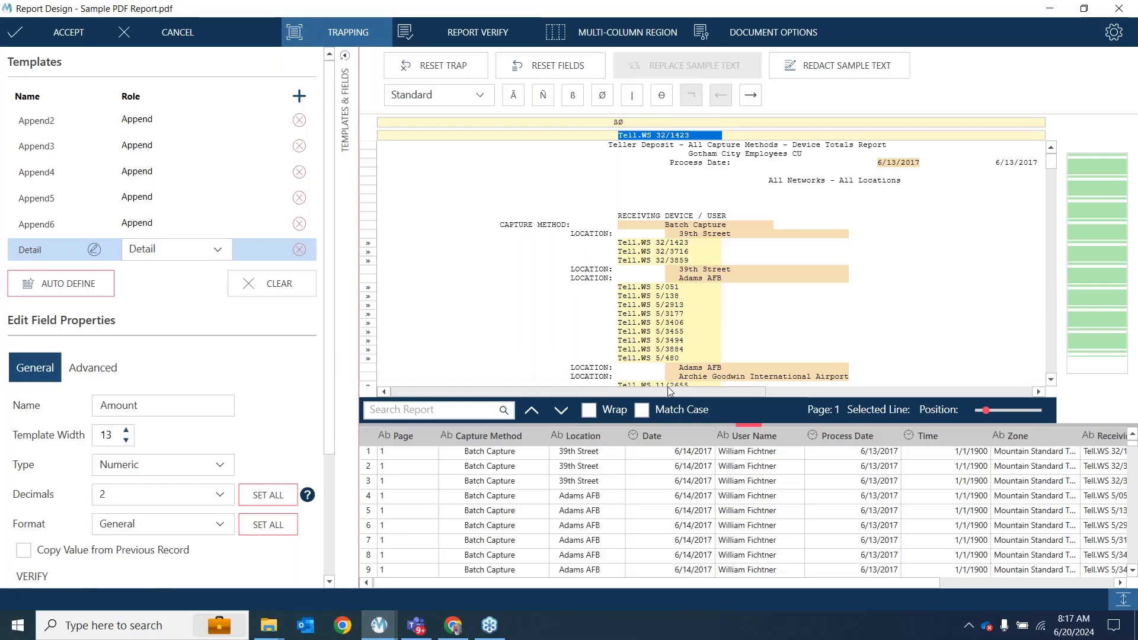
# Examine the Detail template's trap characters and its highlighted device, count and amount fields across the full width of the report
pyautogui.click(983, 409)
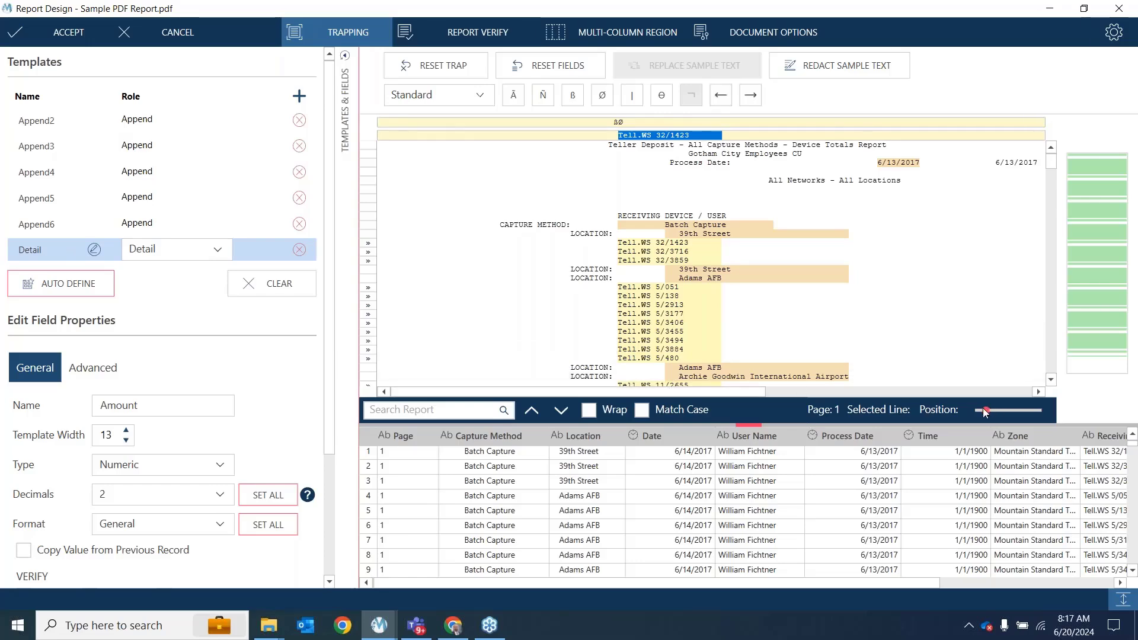
pyautogui.moveTo(983, 408); pyautogui.dragTo(970, 409)
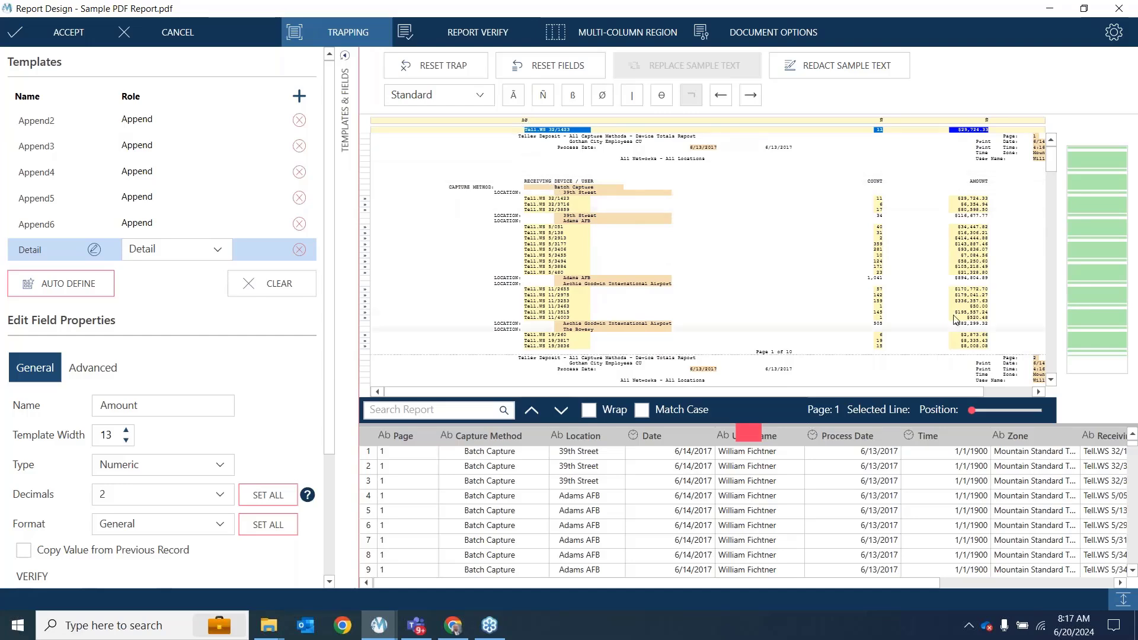
pyautogui.moveTo(973, 410); pyautogui.dragTo(987, 411)
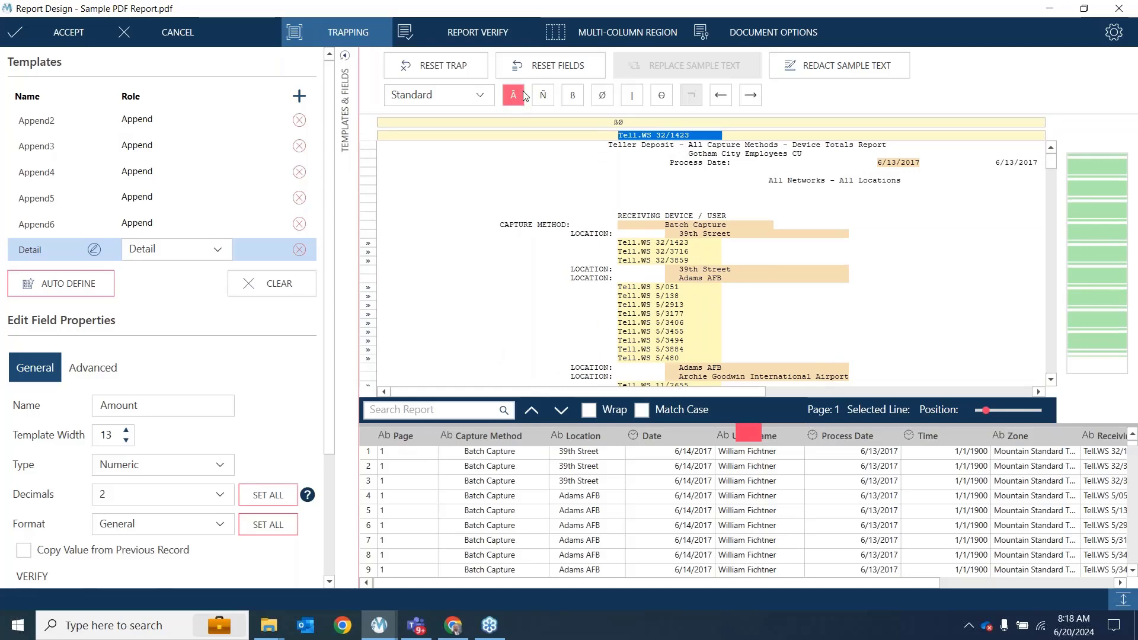
pyautogui.click(543, 94)
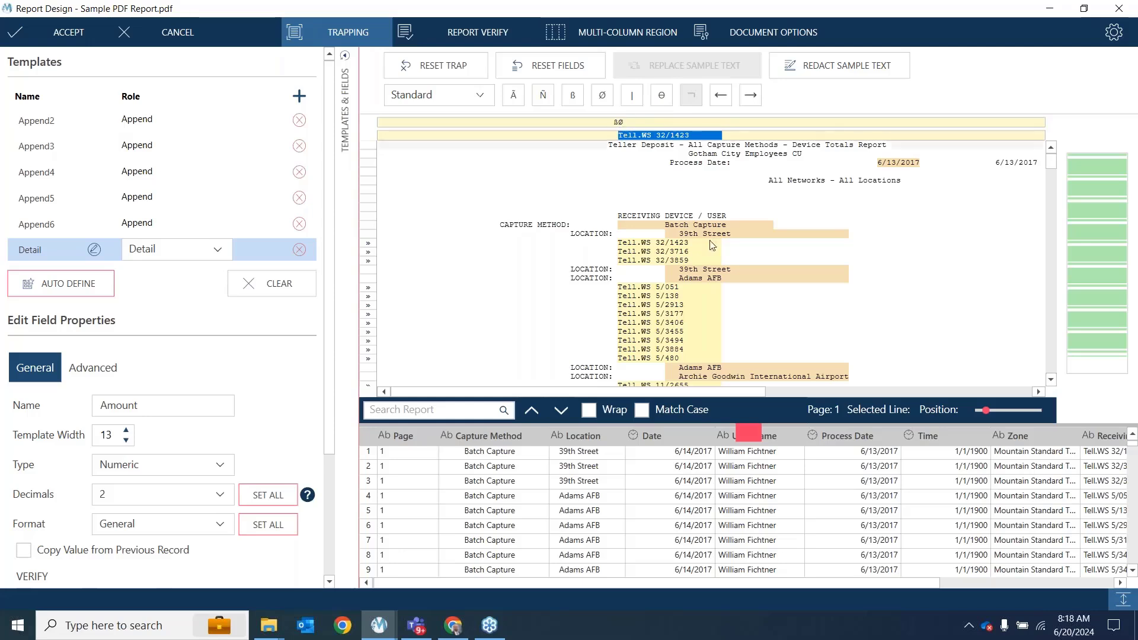
pyautogui.click(1038, 391)
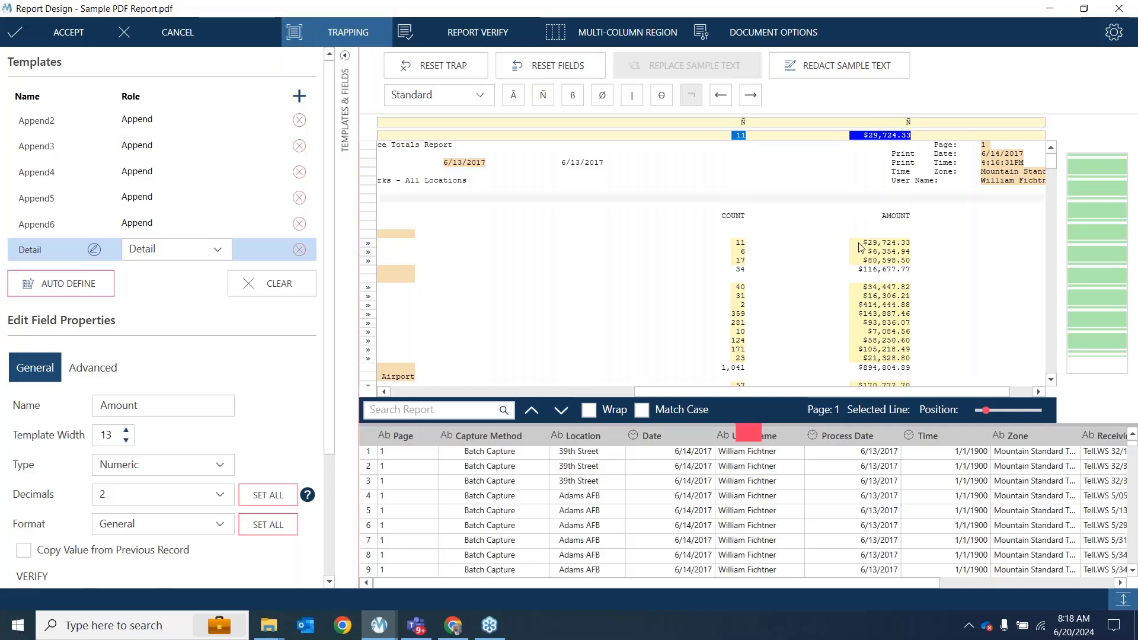
pyautogui.moveTo(916, 244); pyautogui.dragTo(569, 254)
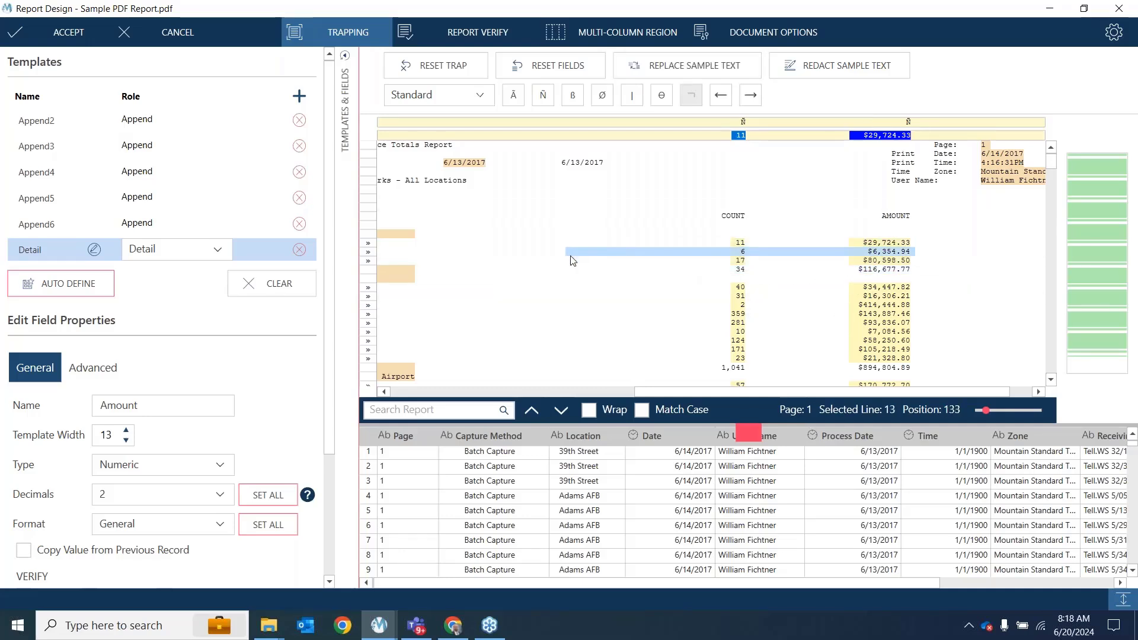
pyautogui.moveTo(656, 392); pyautogui.dragTo(412, 391)
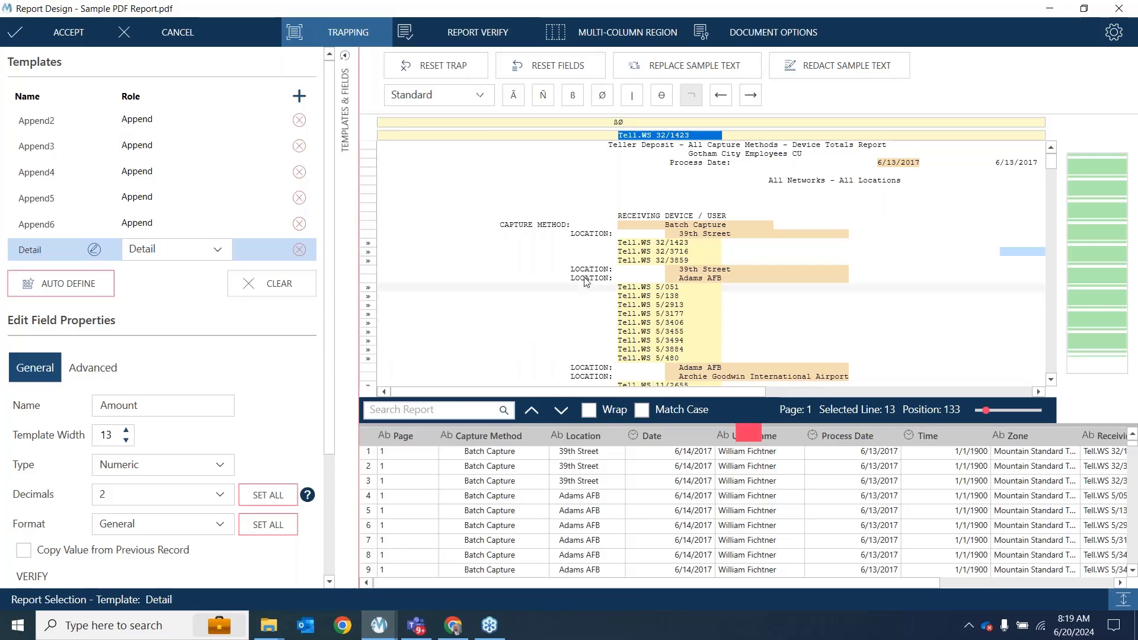
# Examine the Append6, Append5 and Append4 templates' traps for Zone, Process Date and User Name, and review the template types available to add
pyautogui.click(174, 227)
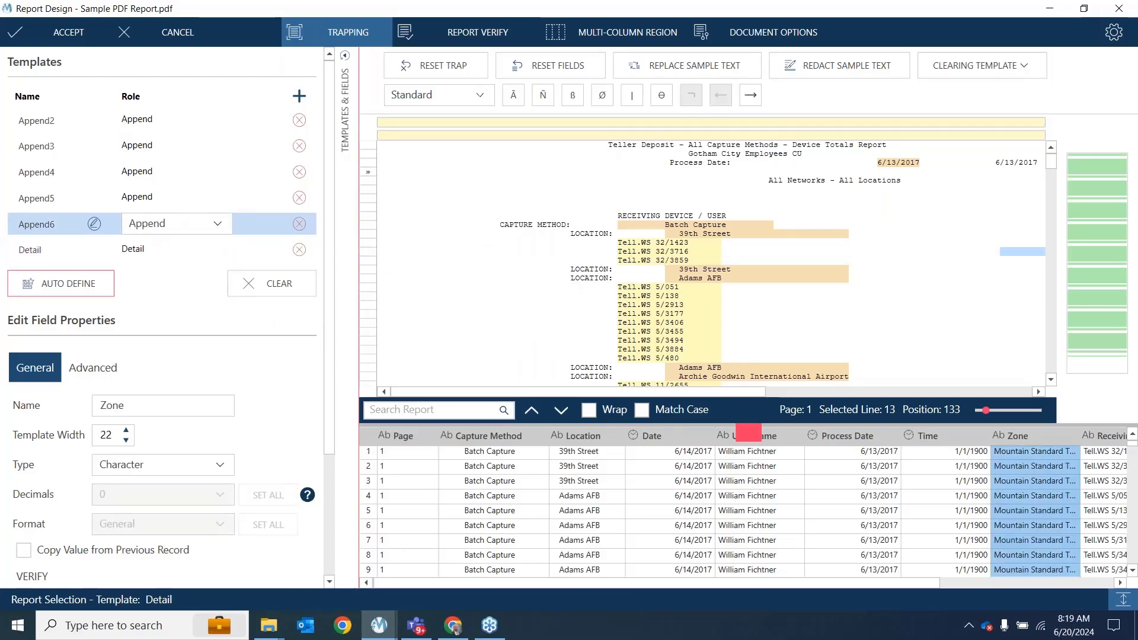
pyautogui.moveTo(497, 394); pyautogui.dragTo(795, 399)
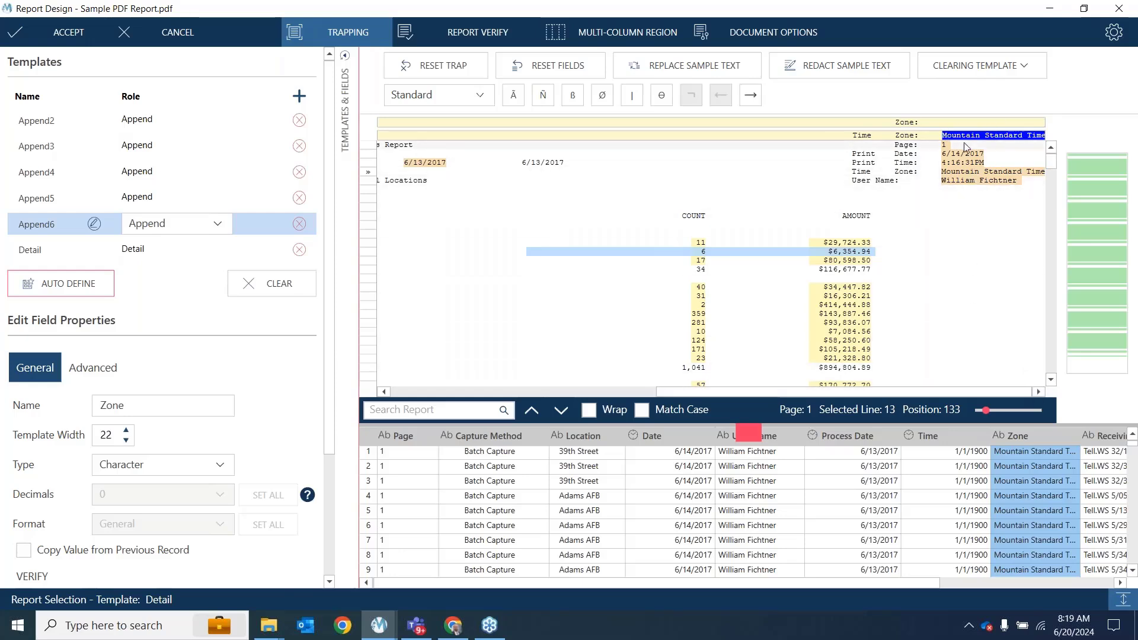
pyautogui.click(83, 204)
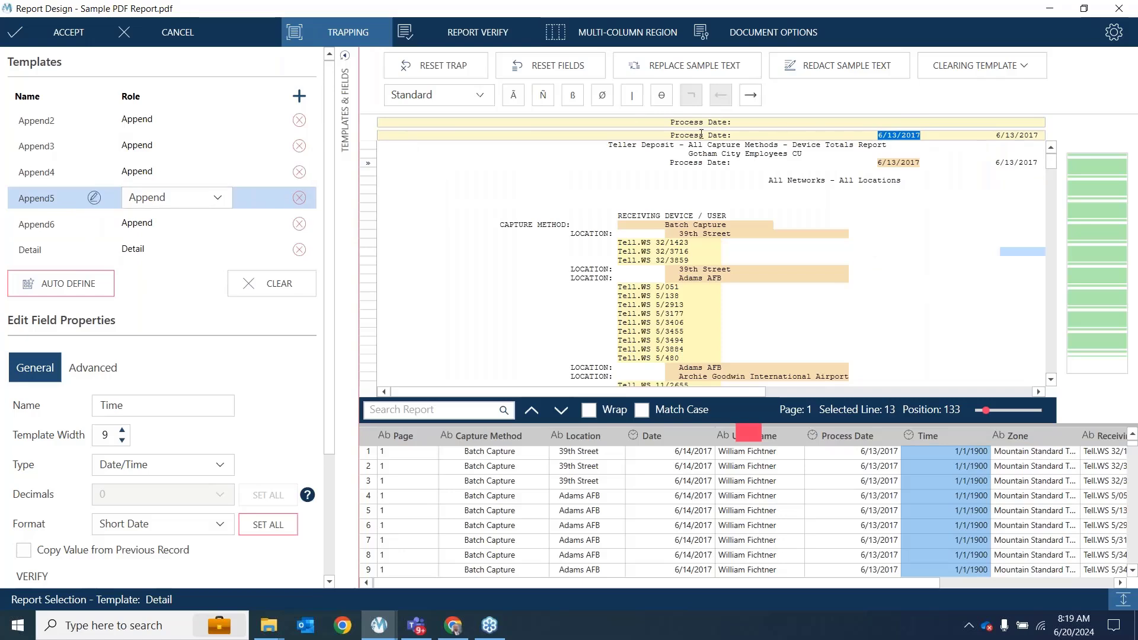
pyautogui.moveTo(665, 122); pyautogui.dragTo(743, 126)
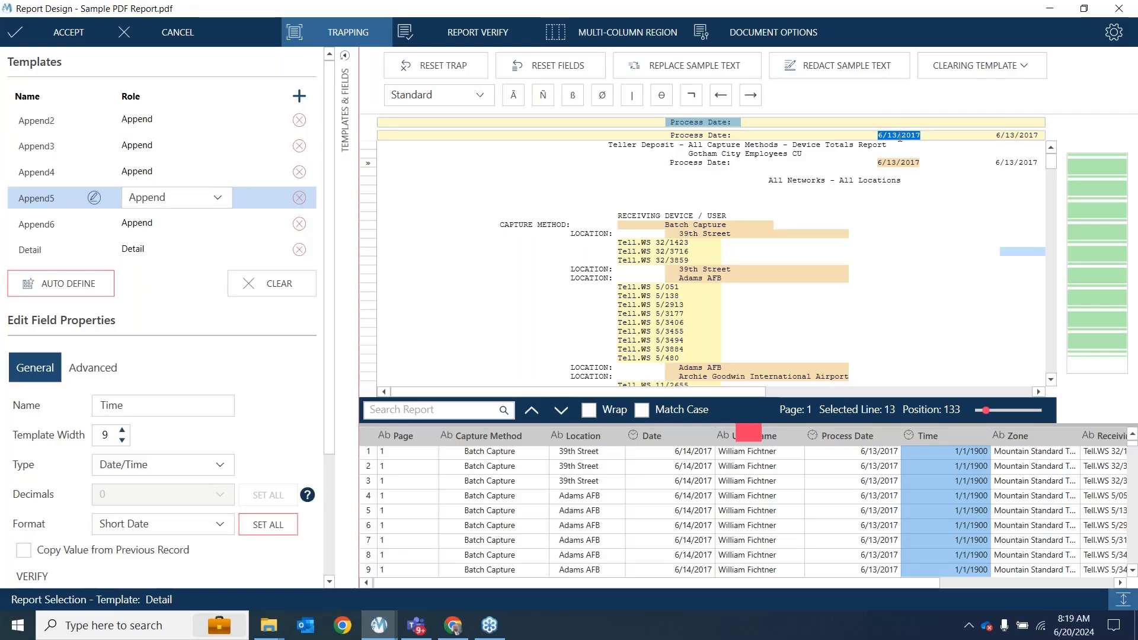
pyautogui.click(141, 170)
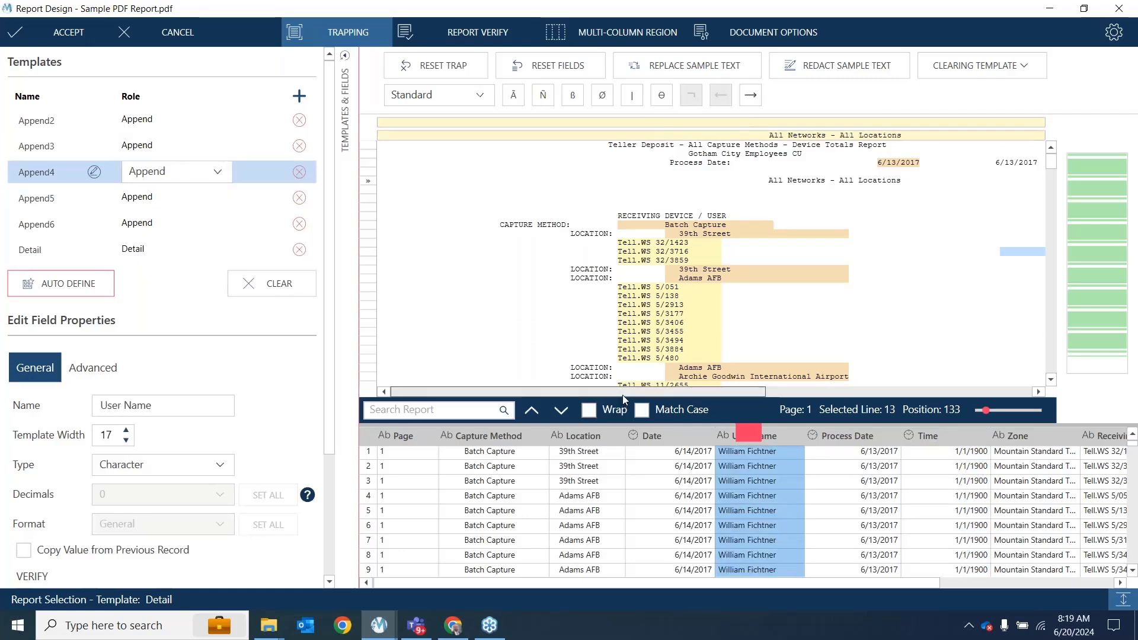
pyautogui.moveTo(622, 393); pyautogui.dragTo(962, 389)
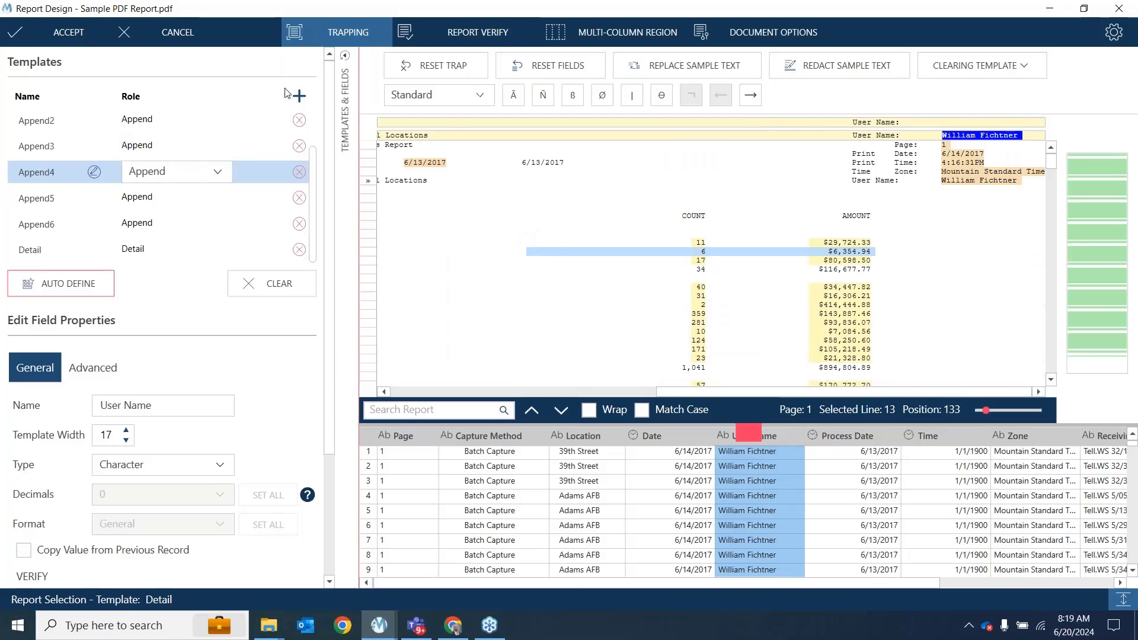
pyautogui.click(301, 97)
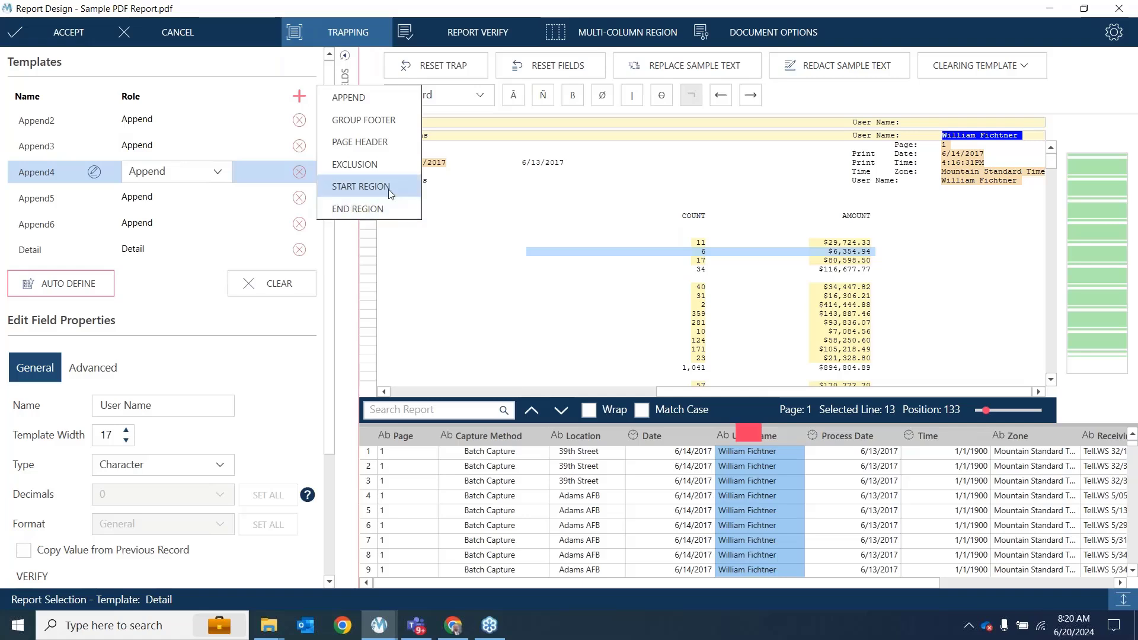
pyautogui.click(450, 225)
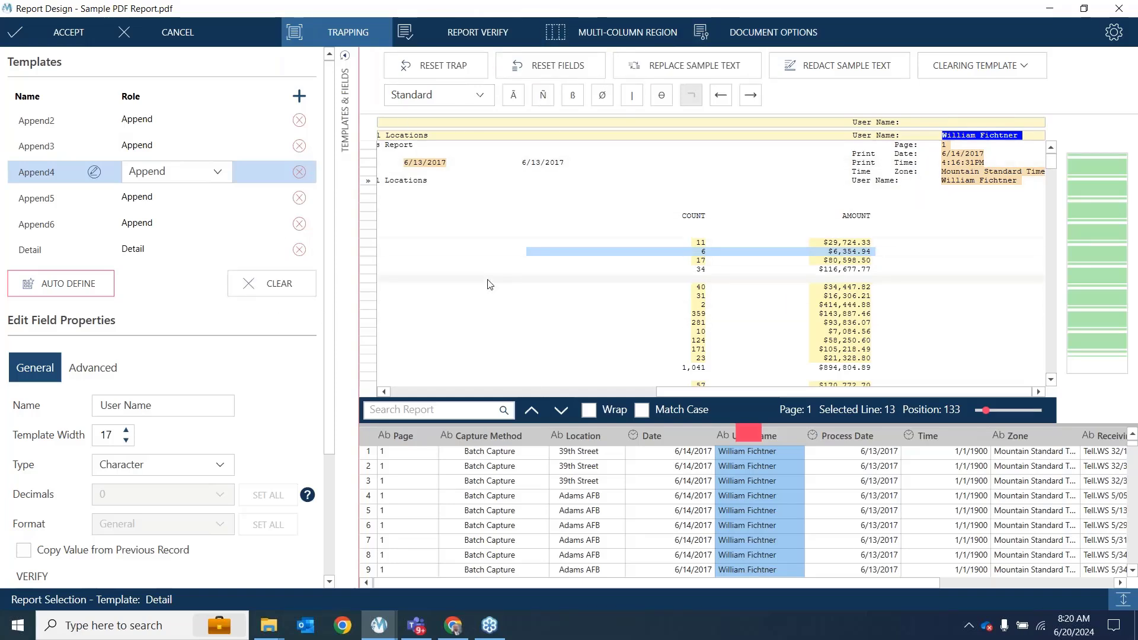
# Run Report Verify on the trapped fields and close the verification message
pyautogui.click(495, 32)
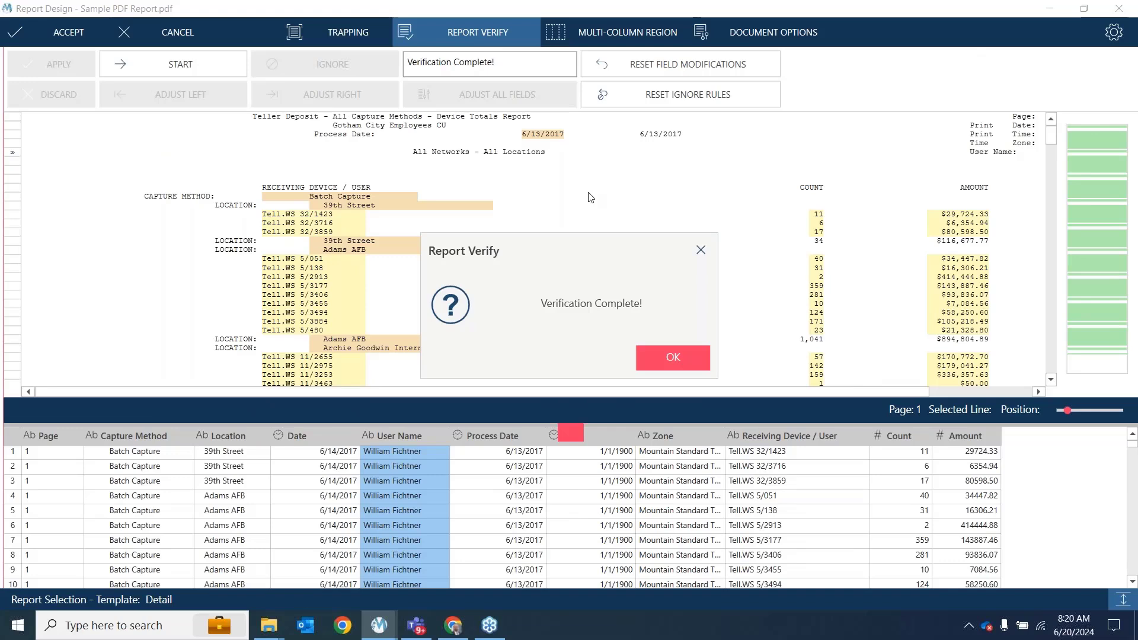
pyautogui.click(660, 359)
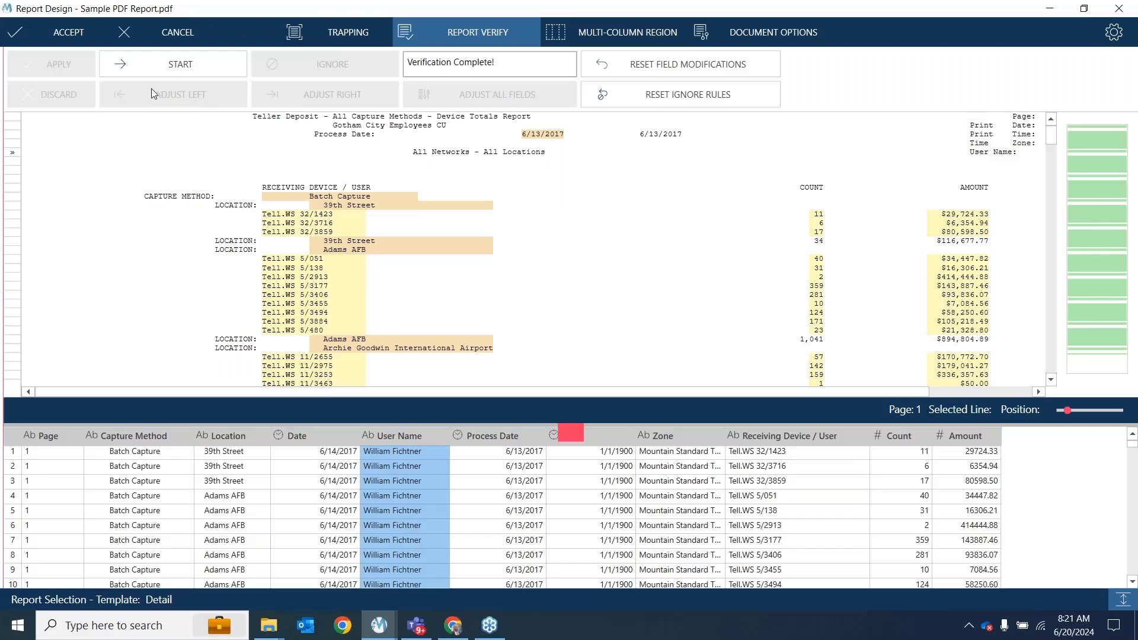
# Accept the report design to load the extracted table, and review the available options for saving the workspace
pyautogui.click(65, 37)
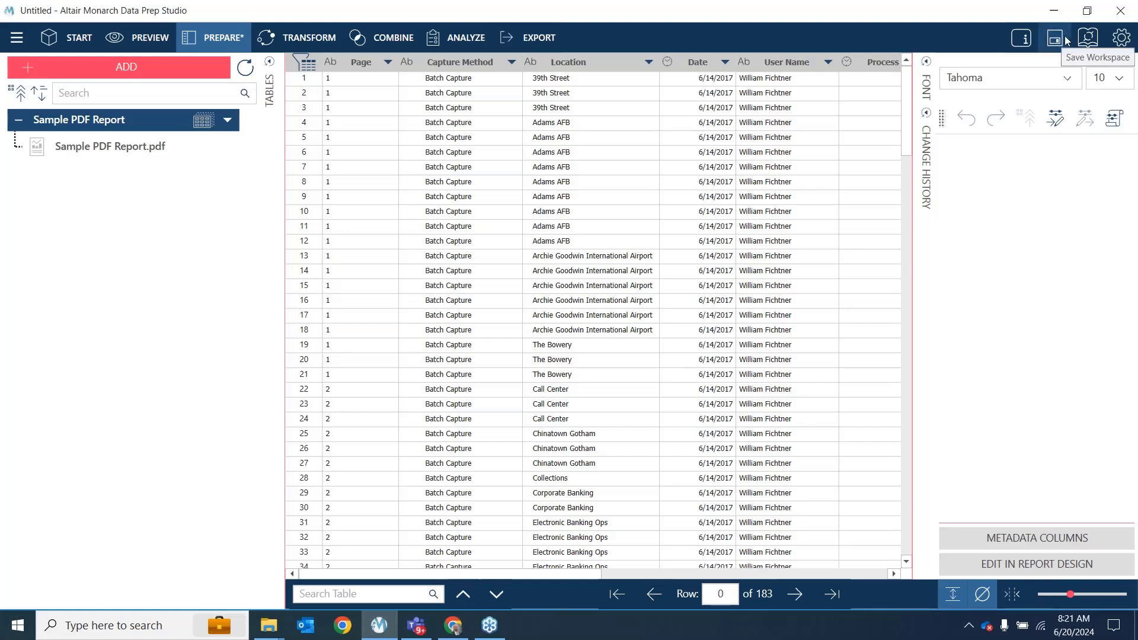
pyautogui.click(16, 45)
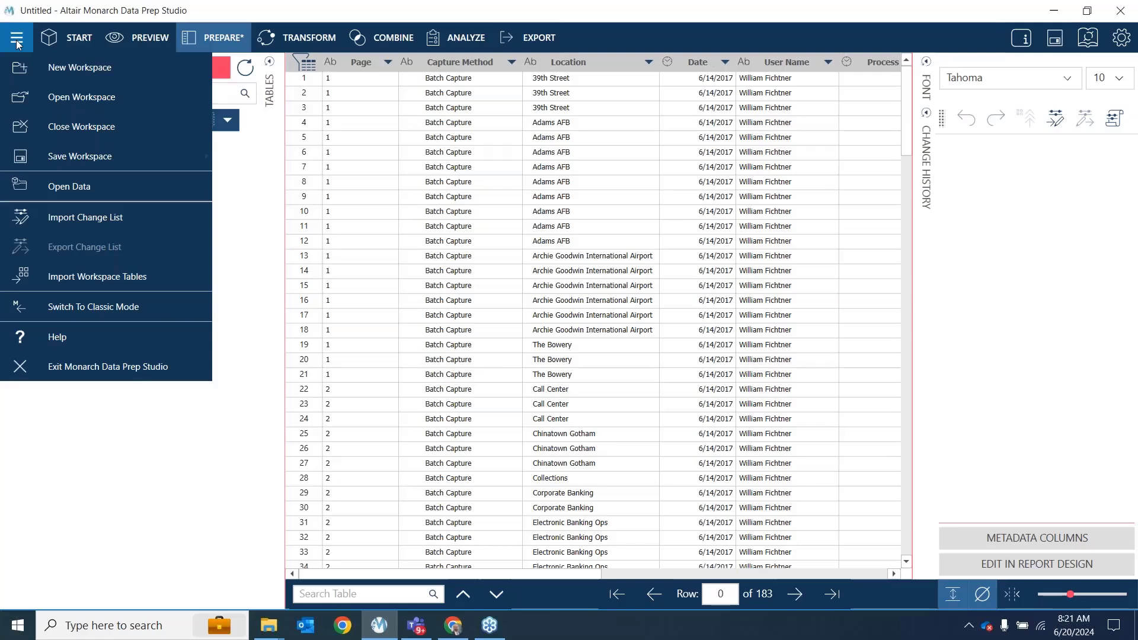
pyautogui.moveTo(26, 153)
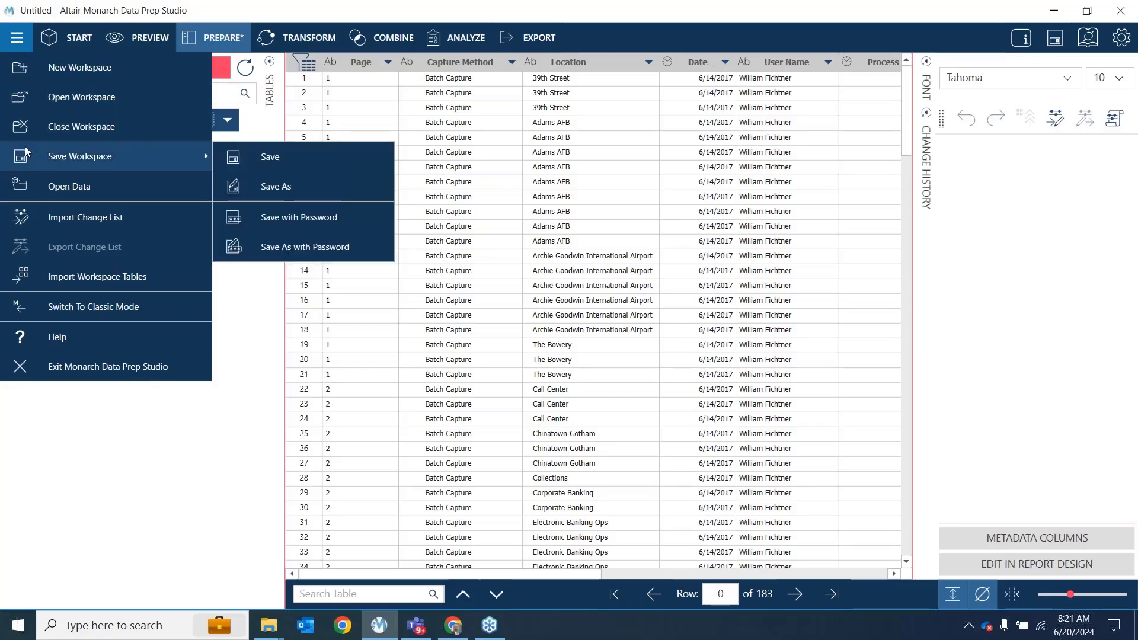
pyautogui.click(74, 430)
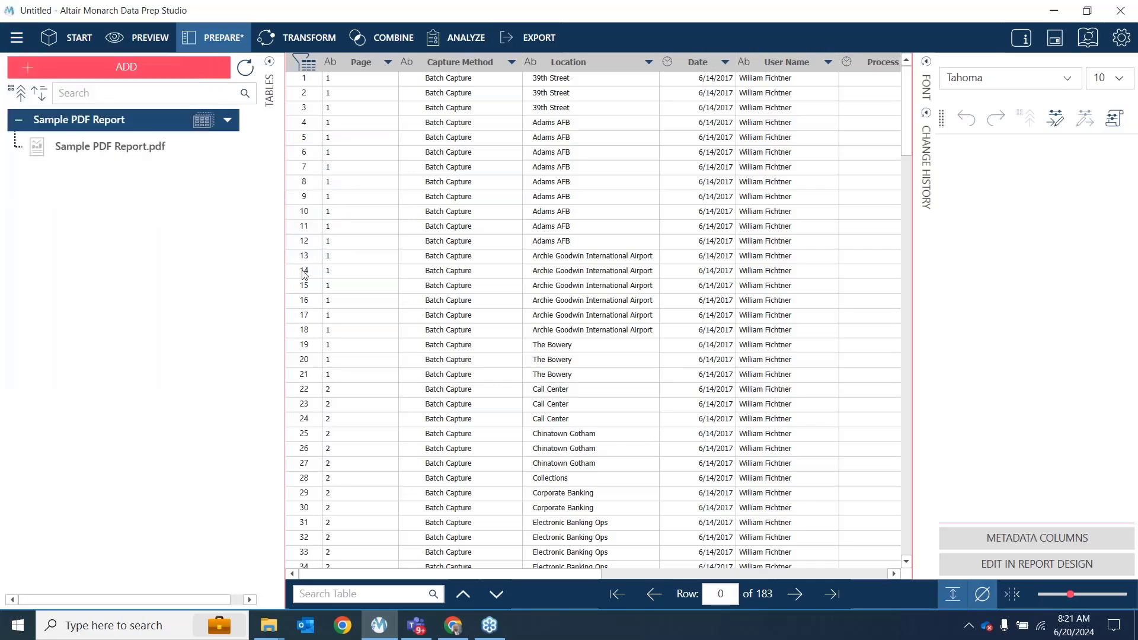
pyautogui.click(216, 153)
pyautogui.click(733, 574)
pyautogui.moveTo(733, 574); pyautogui.dragTo(446, 574)
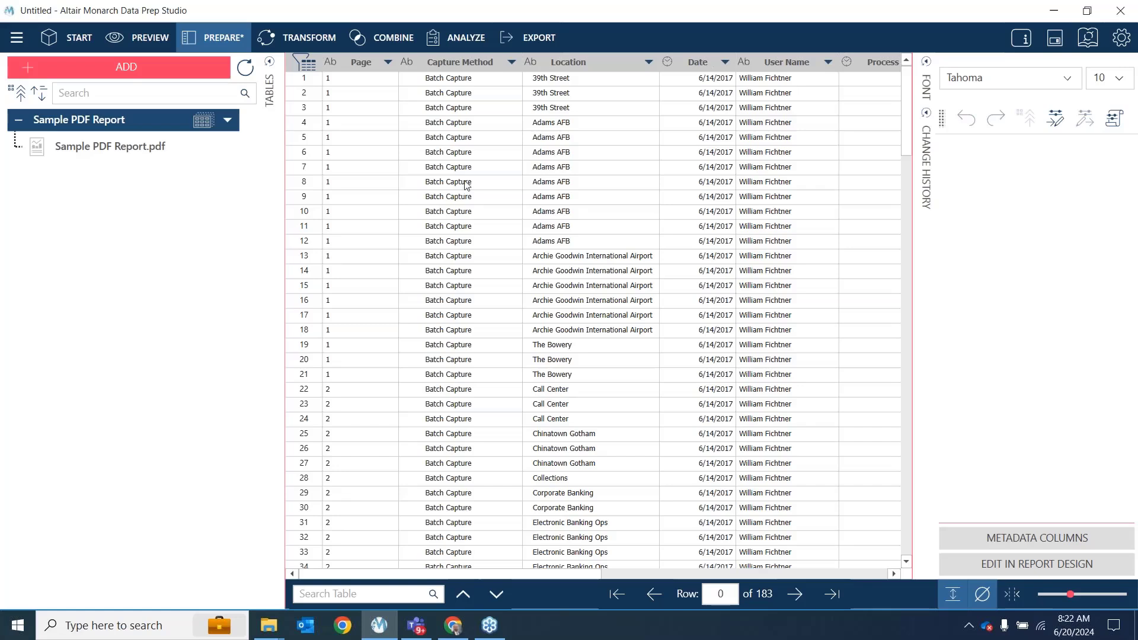
pyautogui.click(183, 43)
# Trim leading and trailing spaces from the Location and Capture Method columns
pyautogui.click(649, 63)
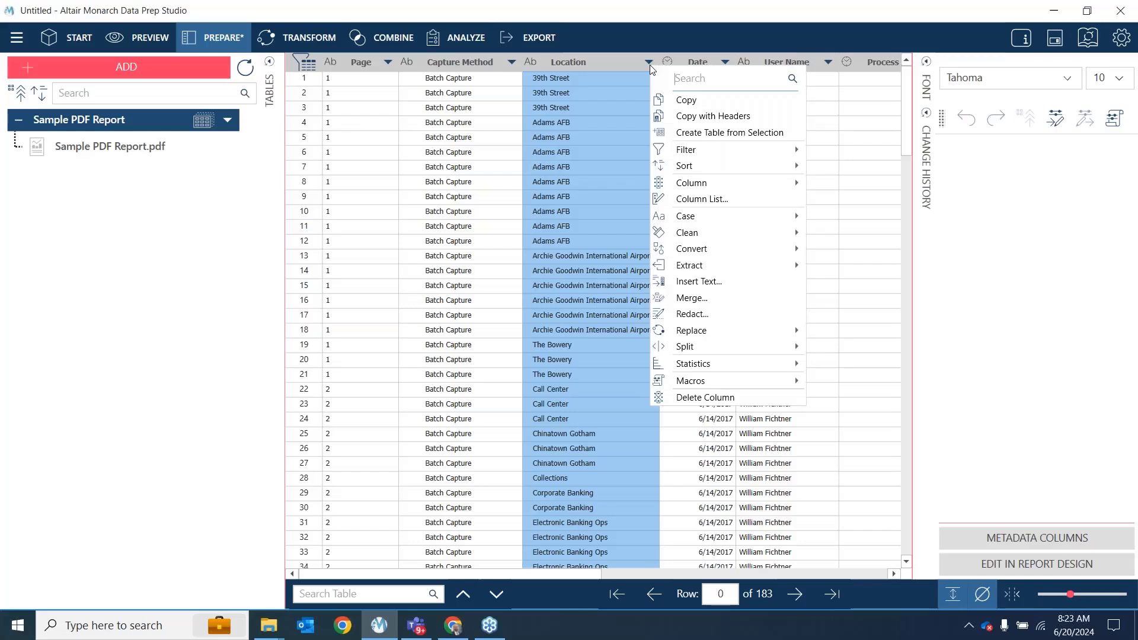
pyautogui.moveTo(673, 222)
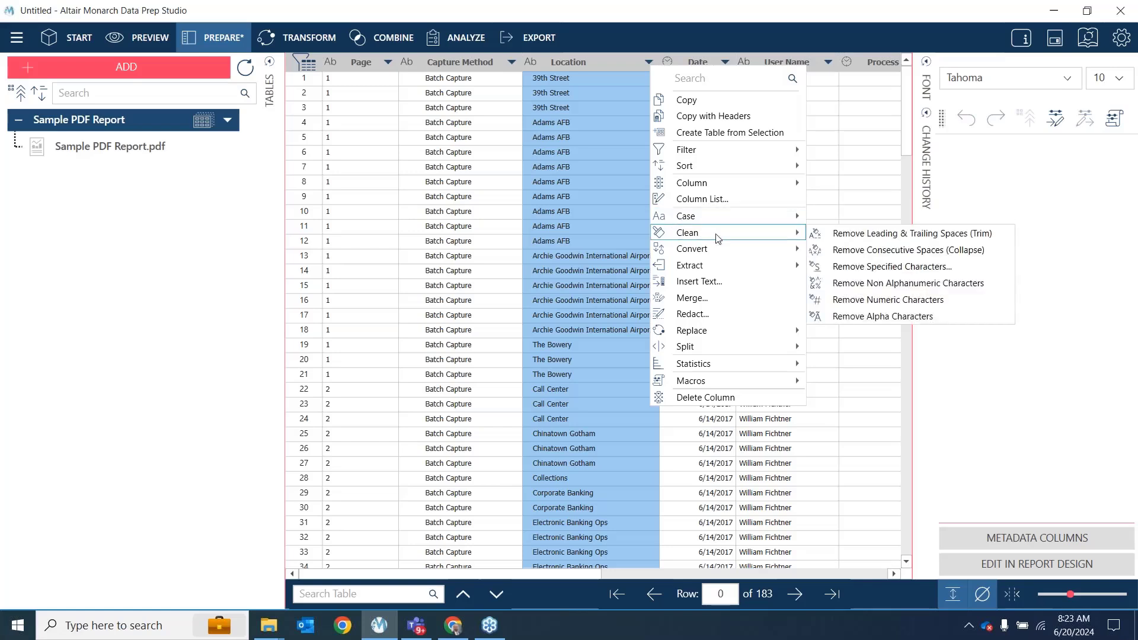
pyautogui.click(846, 234)
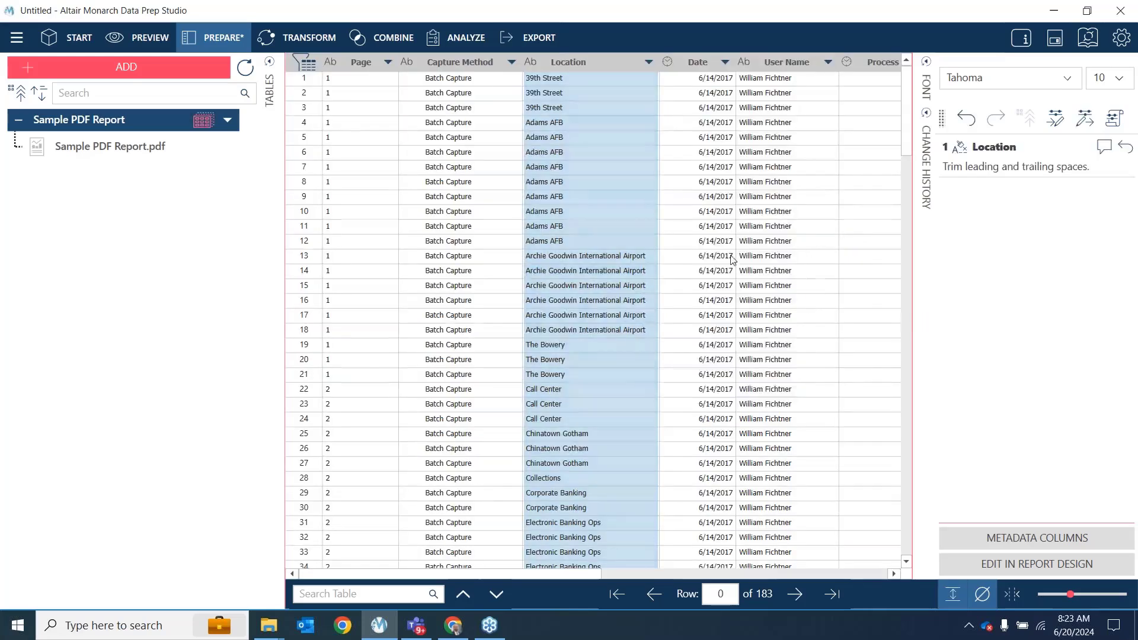
pyautogui.click(1005, 168)
pyautogui.moveTo(1006, 168); pyautogui.dragTo(444, 184)
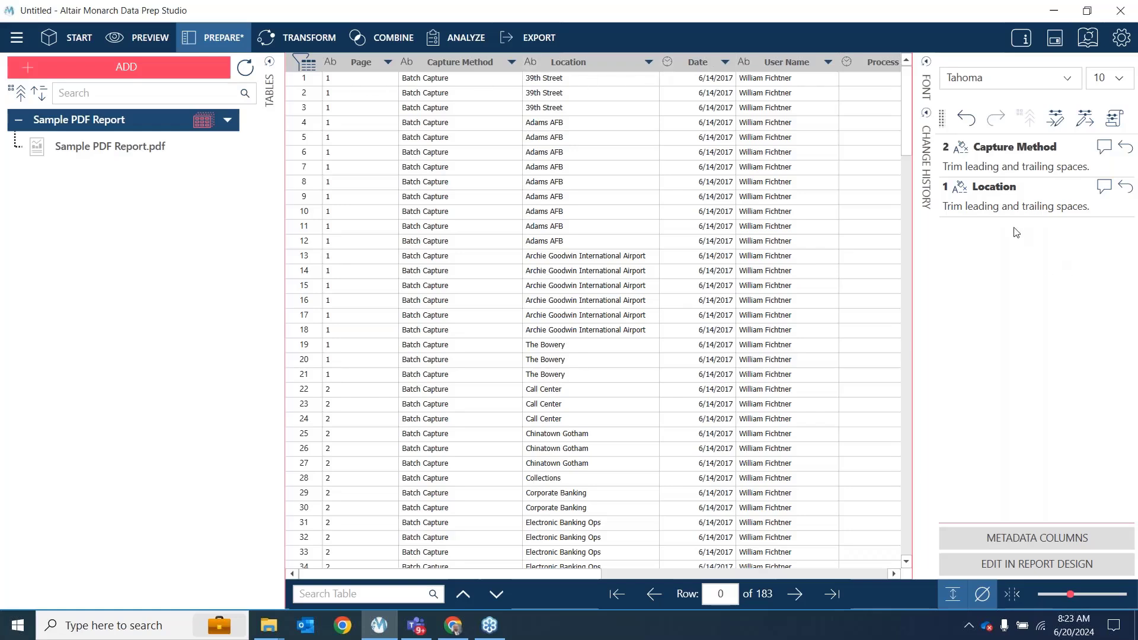
pyautogui.click(726, 62)
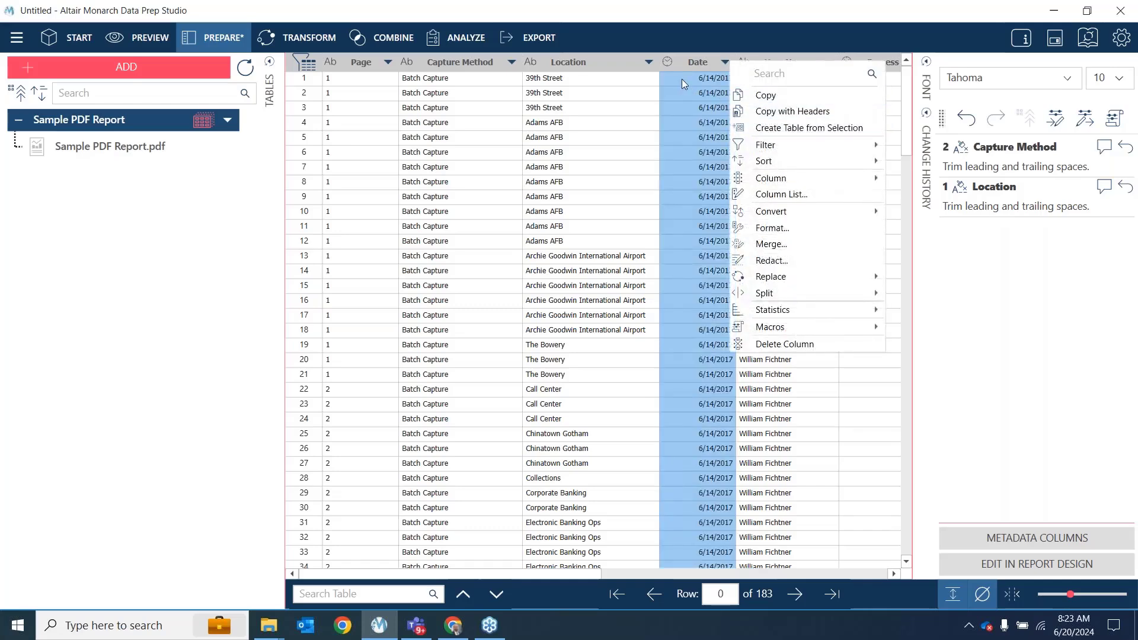
pyautogui.click(649, 64)
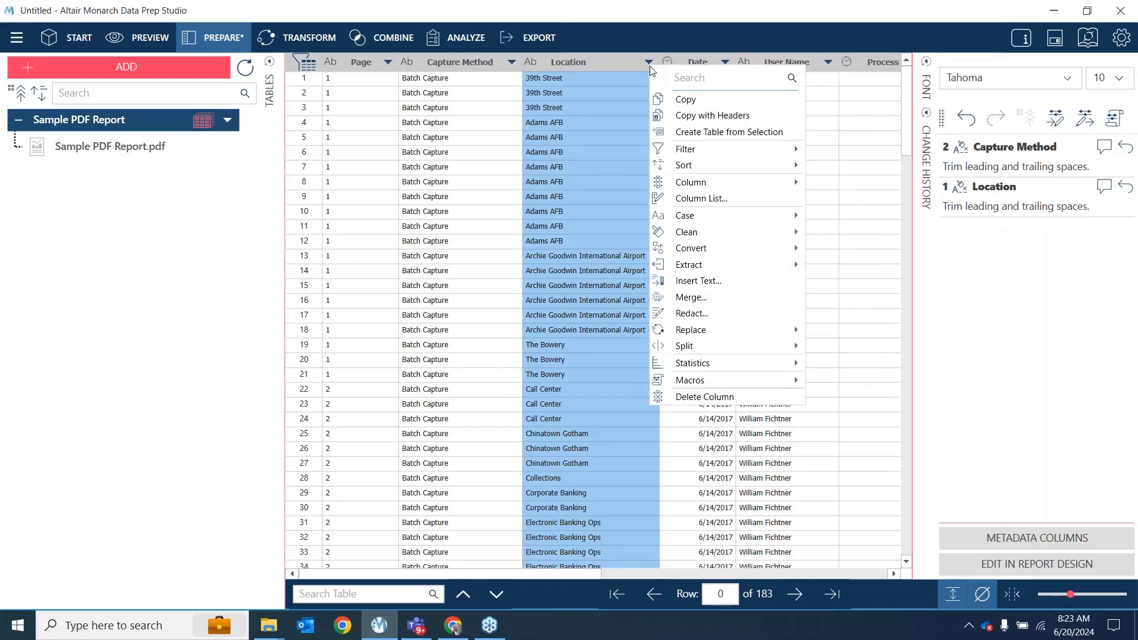
pyautogui.click(504, 125)
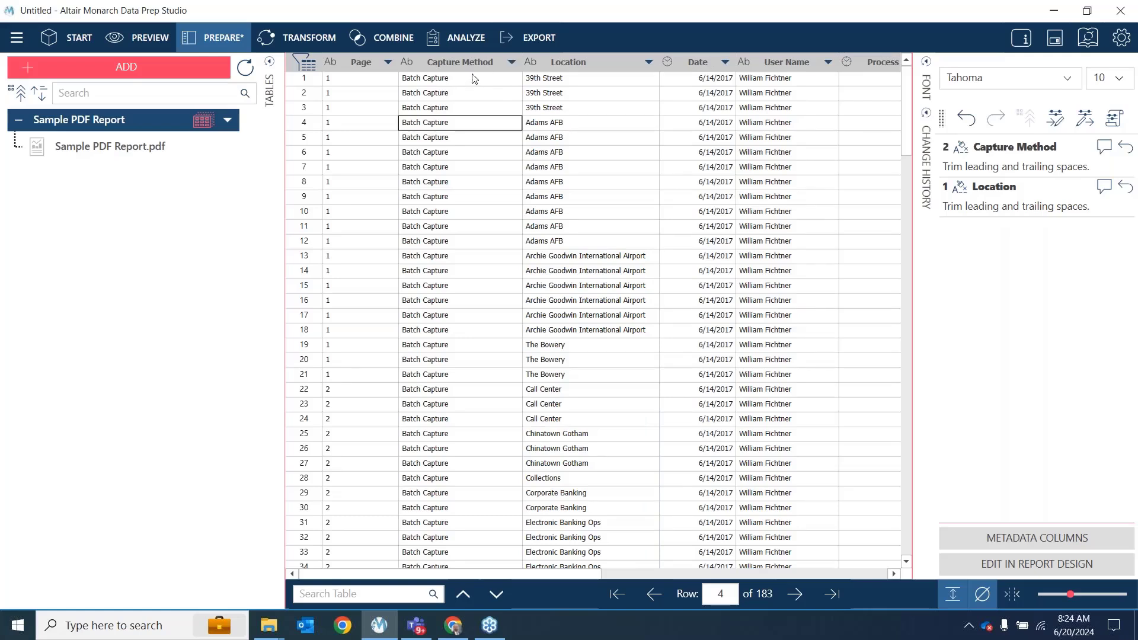
# Preview extracting 5 characters from the left of the Capture Method column, and discard the extraction
pyautogui.click(511, 62)
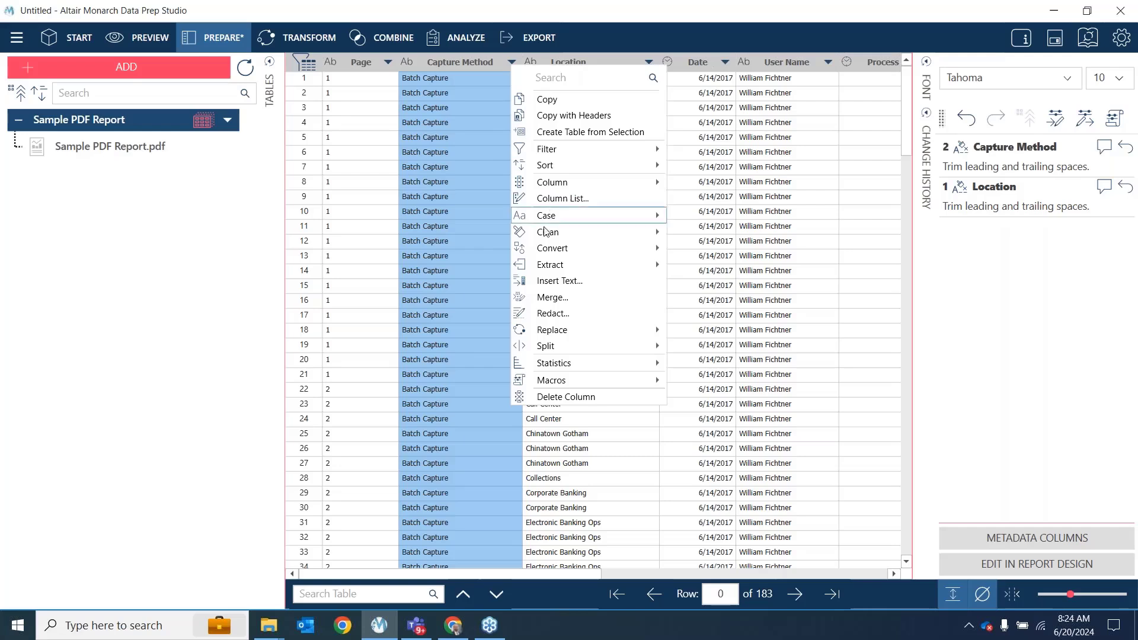
pyautogui.moveTo(558, 344)
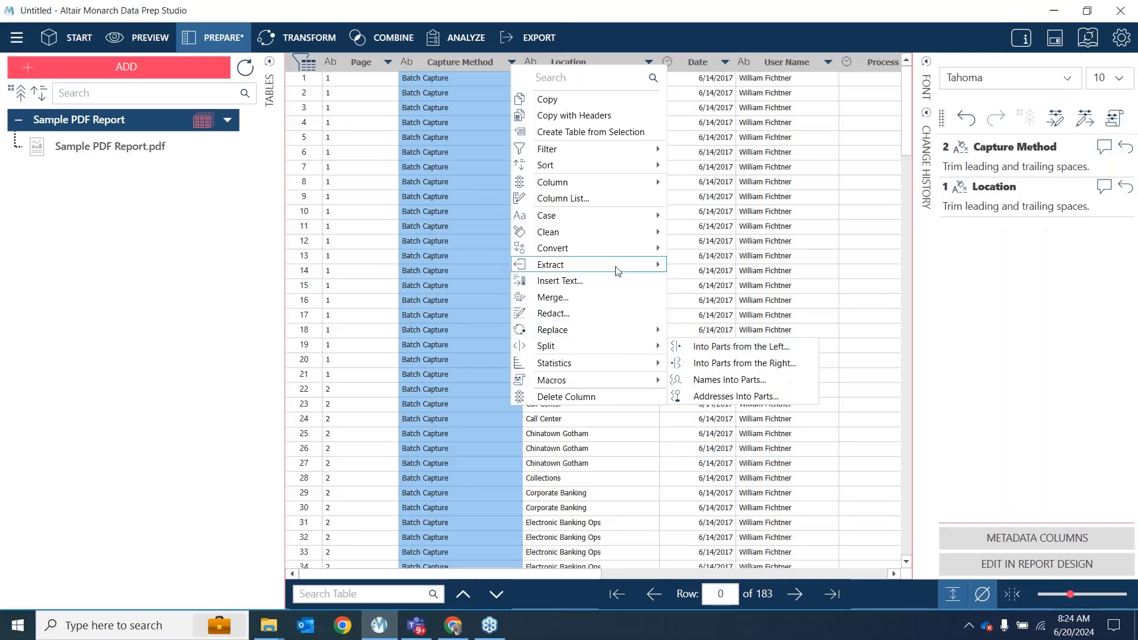
pyautogui.moveTo(617, 267)
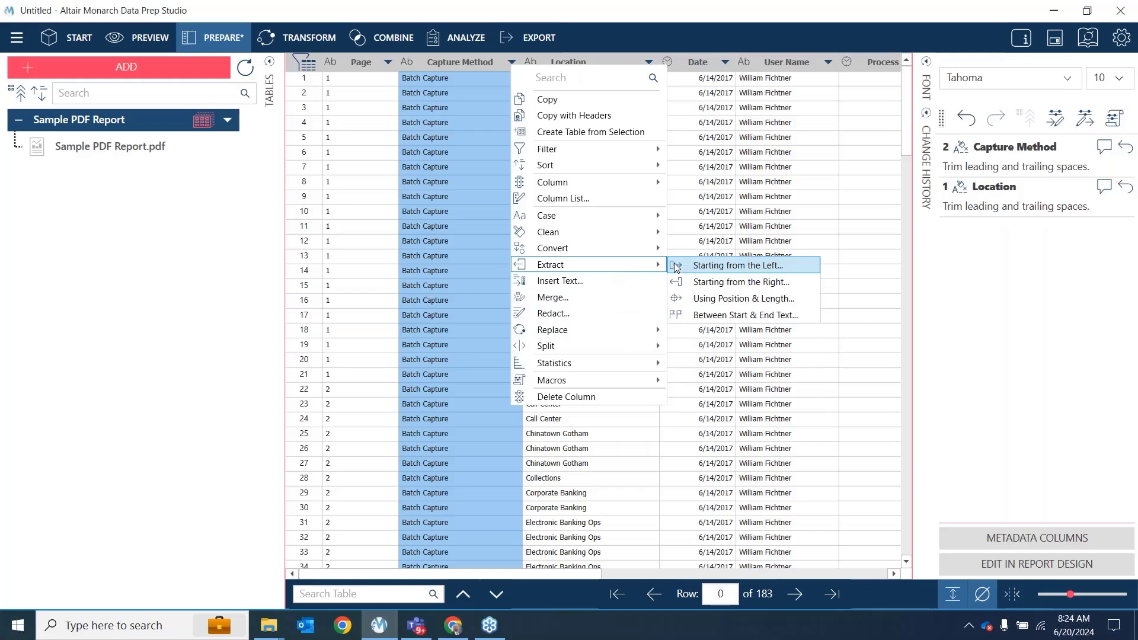
pyautogui.click(677, 268)
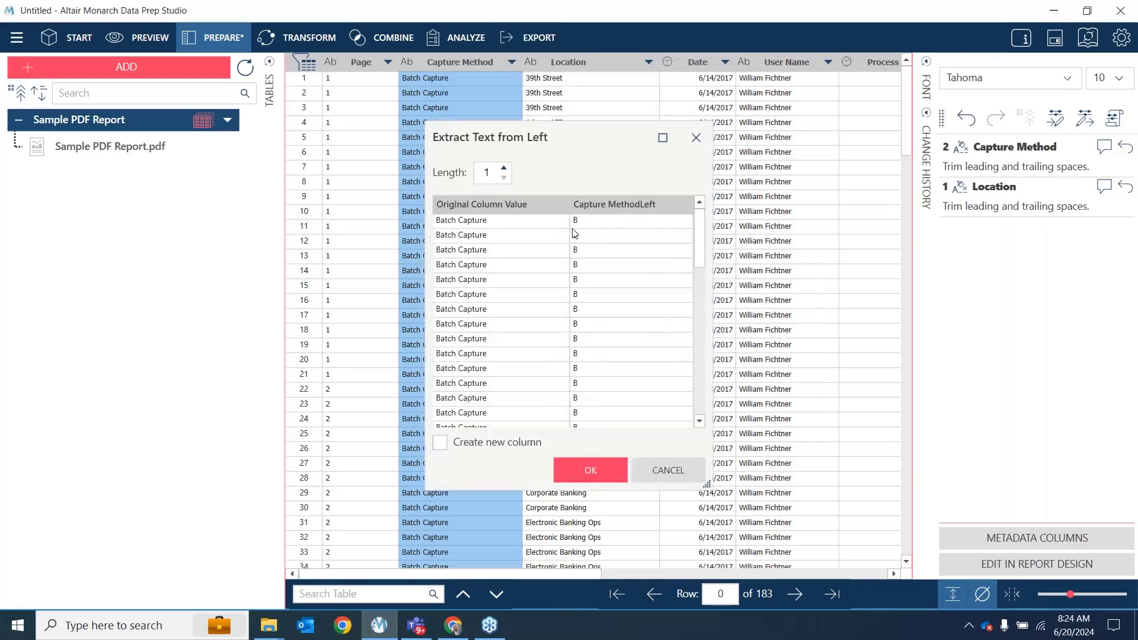
pyautogui.click(506, 170)
pyautogui.click(506, 170)
pyautogui.click(506, 170)
pyautogui.click(506, 170)
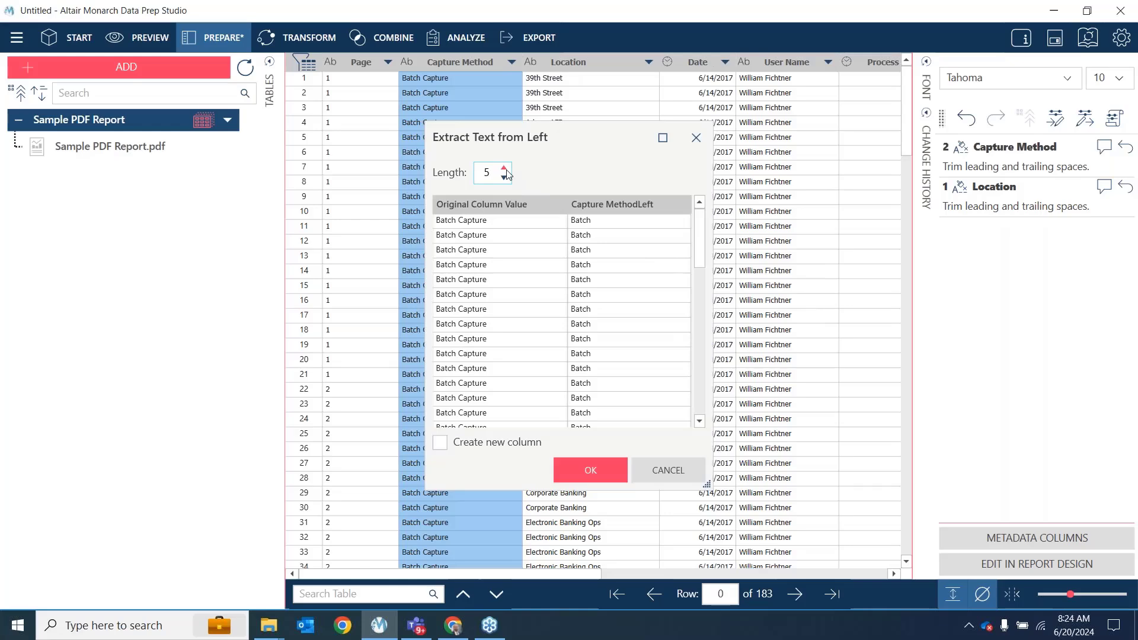
pyautogui.click(695, 138)
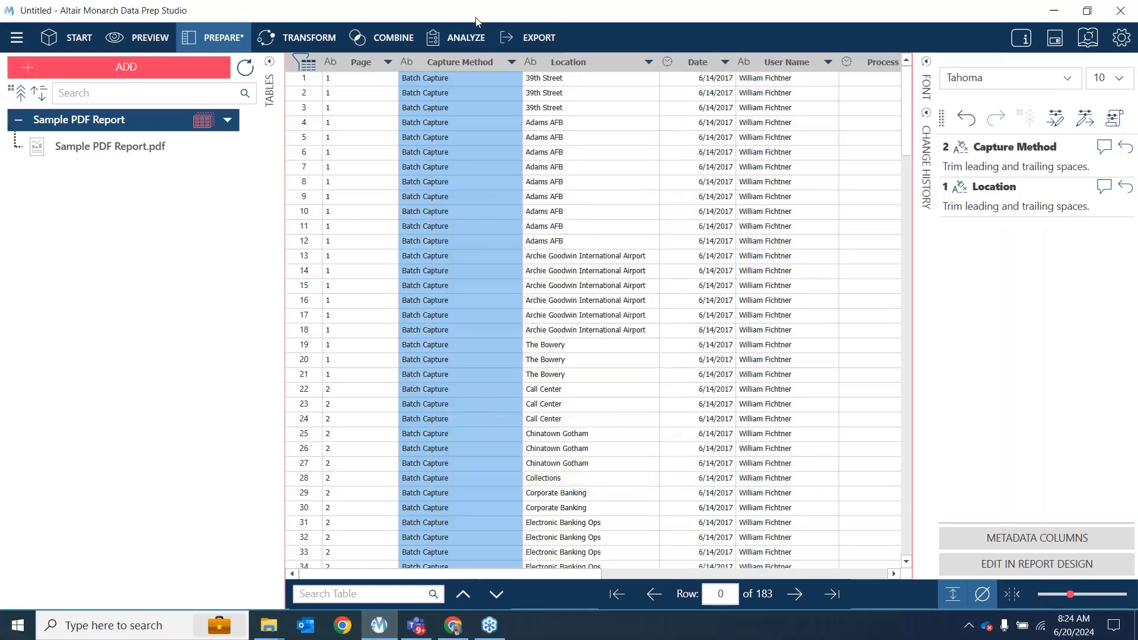
# Preview extracting text from Capture Method by position with start position 7 and length 8, and discard the extraction
pyautogui.click(510, 62)
pyautogui.moveTo(546, 257)
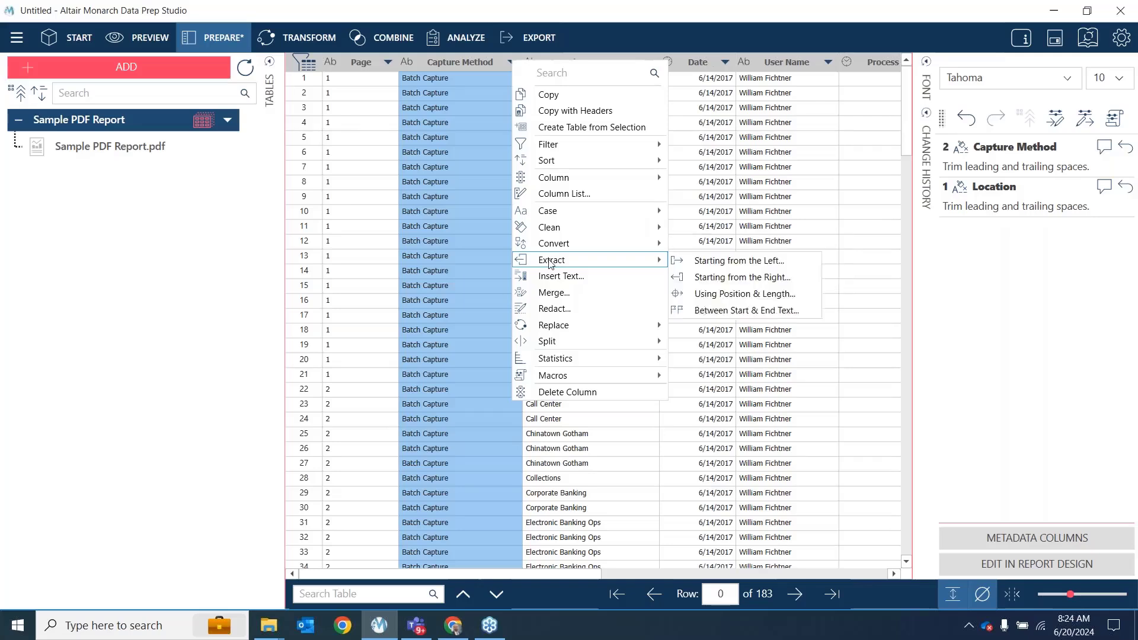
pyautogui.click(710, 296)
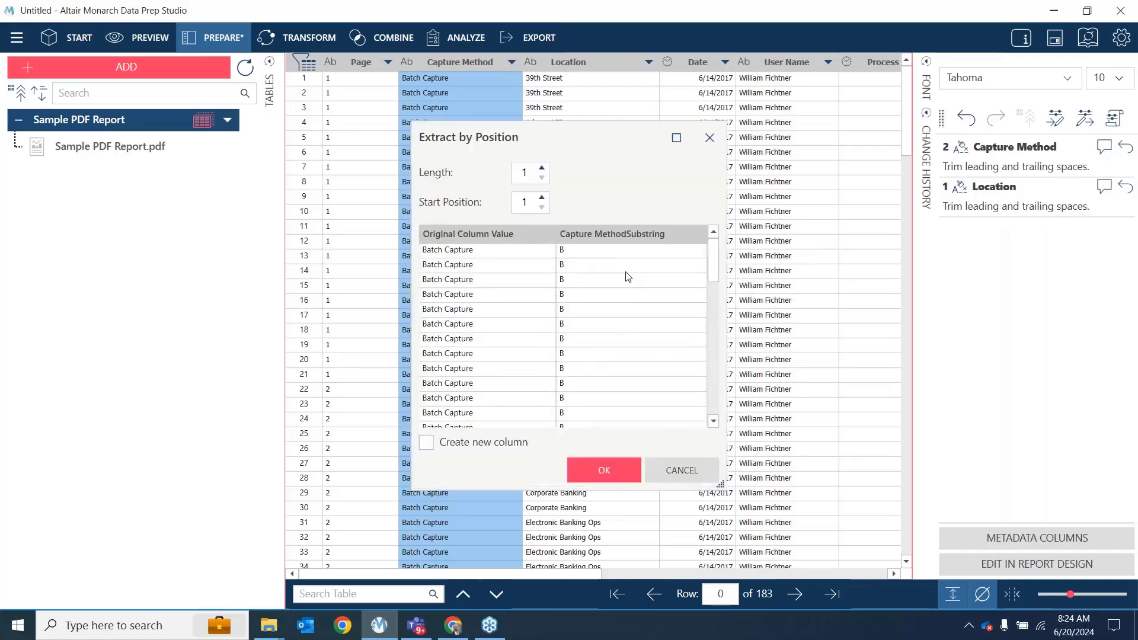
pyautogui.click(542, 198)
pyautogui.click(542, 198)
pyautogui.click(542, 198)
pyautogui.click(542, 198)
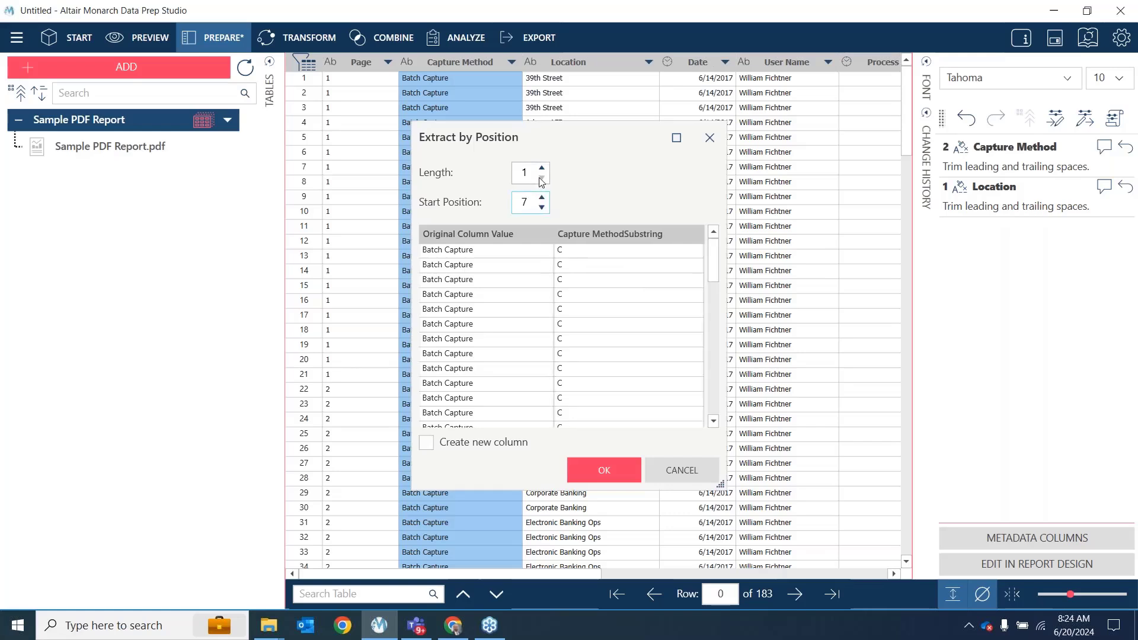
pyautogui.click(541, 168)
pyautogui.click(542, 168)
pyautogui.click(542, 168)
pyautogui.click(541, 168)
pyautogui.click(541, 168)
pyautogui.click(542, 168)
pyautogui.click(542, 168)
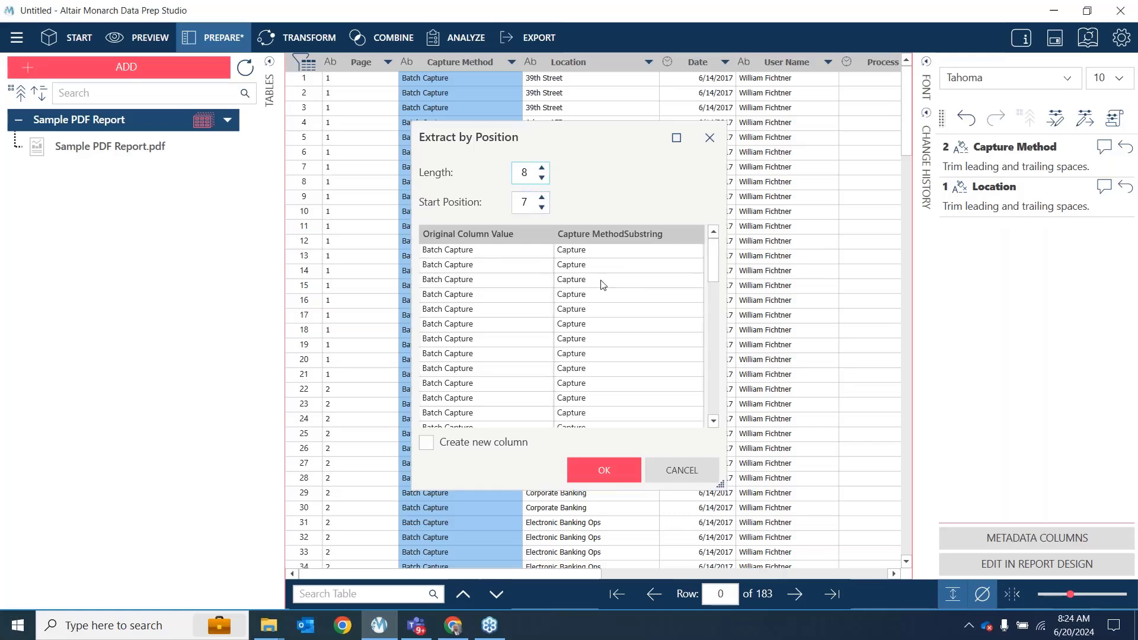
pyautogui.click(692, 469)
# Split Capture Method from the left into 2 columns using a space delimiter, removing the original column
pyautogui.click(513, 61)
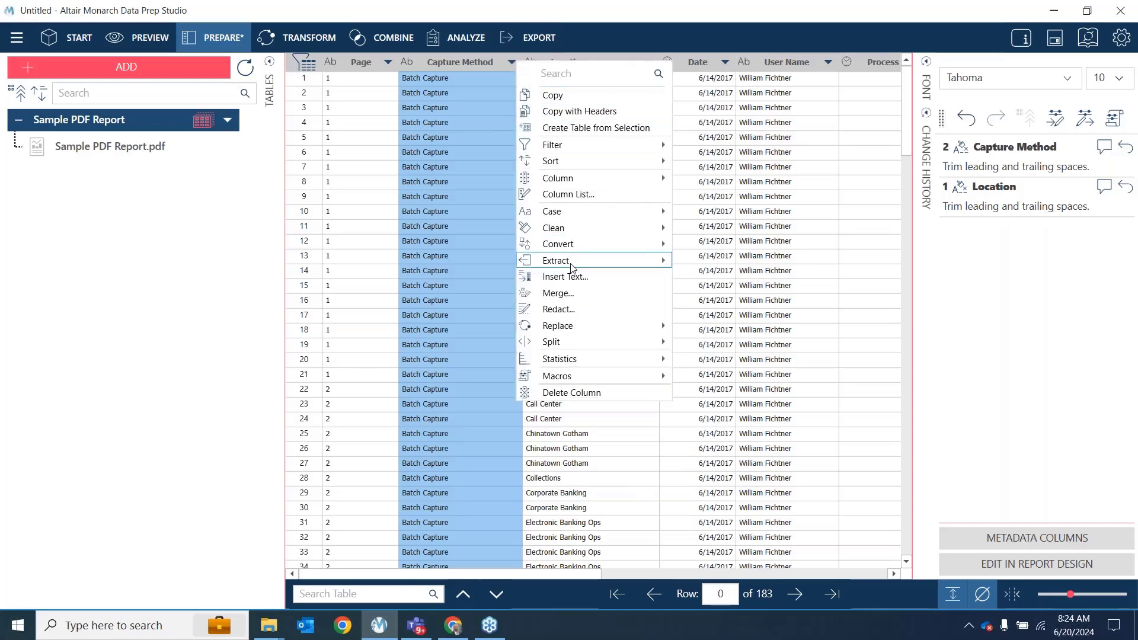
pyautogui.moveTo(572, 266)
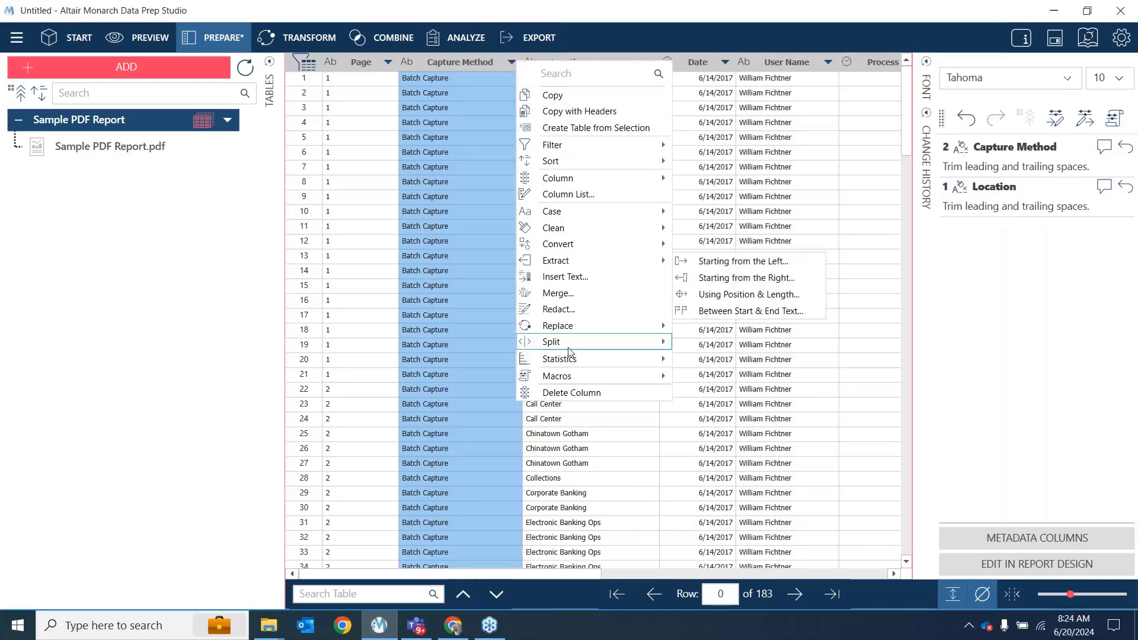
pyautogui.moveTo(570, 347)
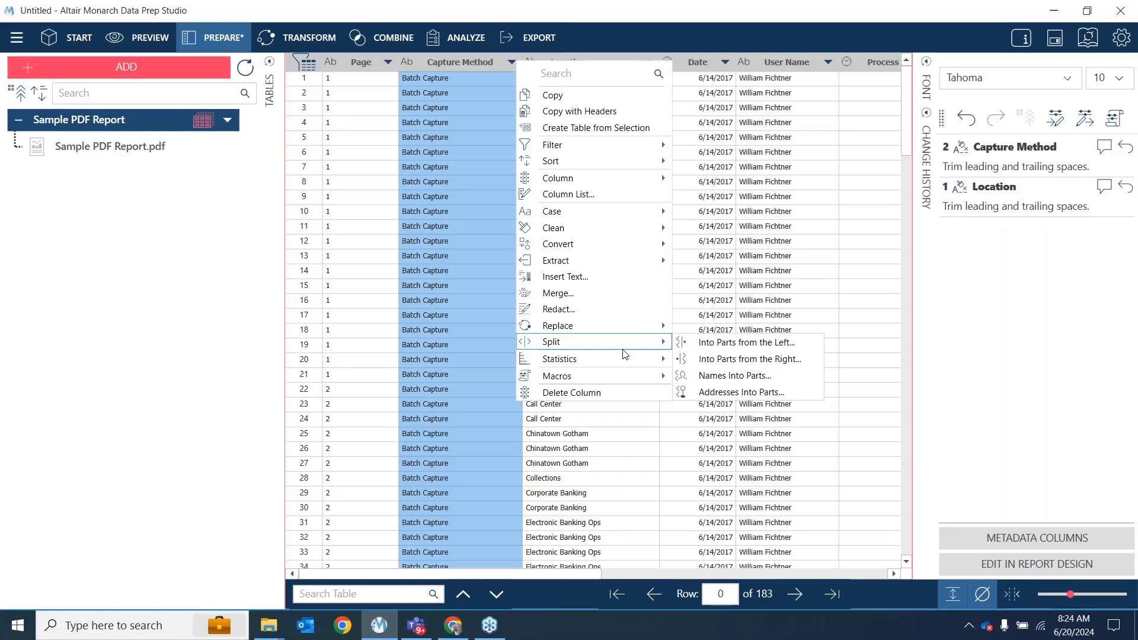
pyautogui.click(687, 349)
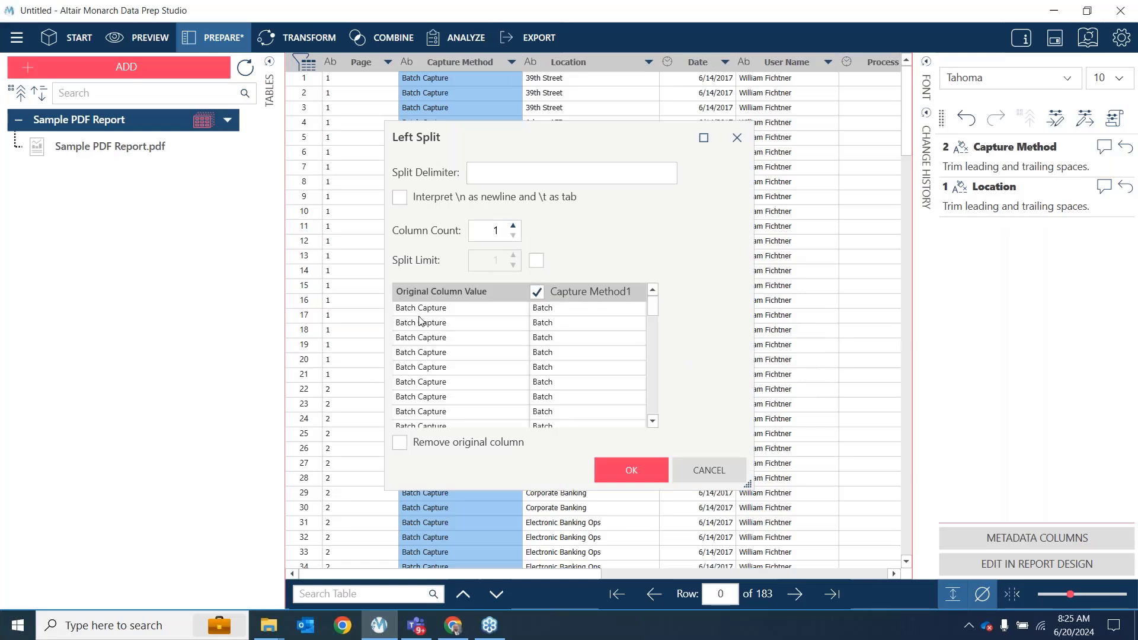
pyautogui.click(512, 176)
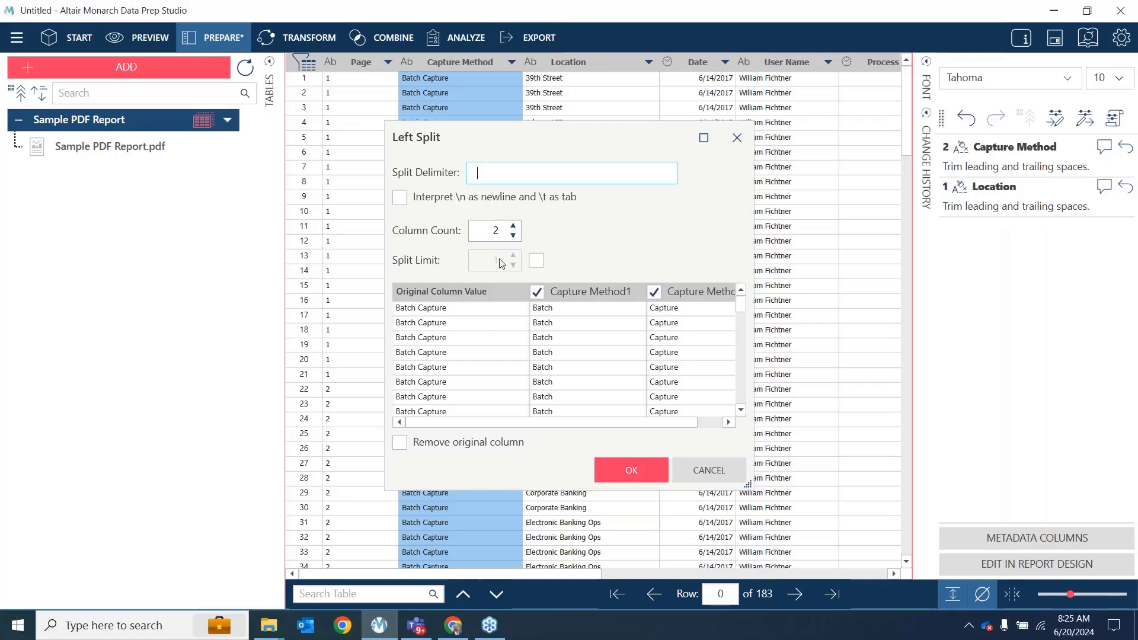
pyautogui.click(401, 445)
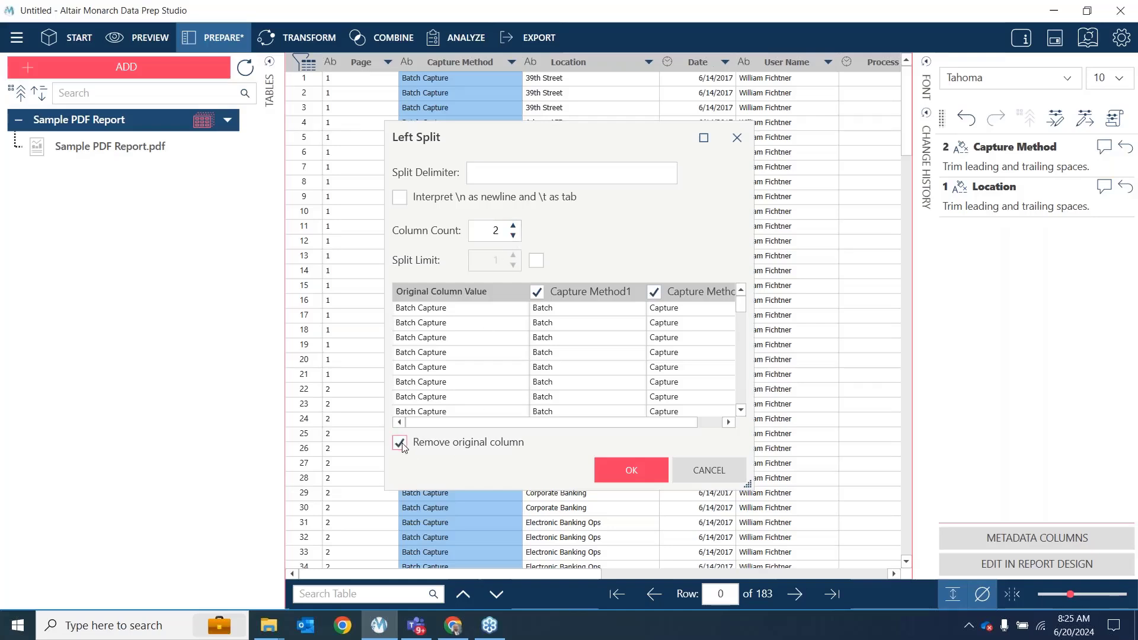
pyautogui.click(645, 473)
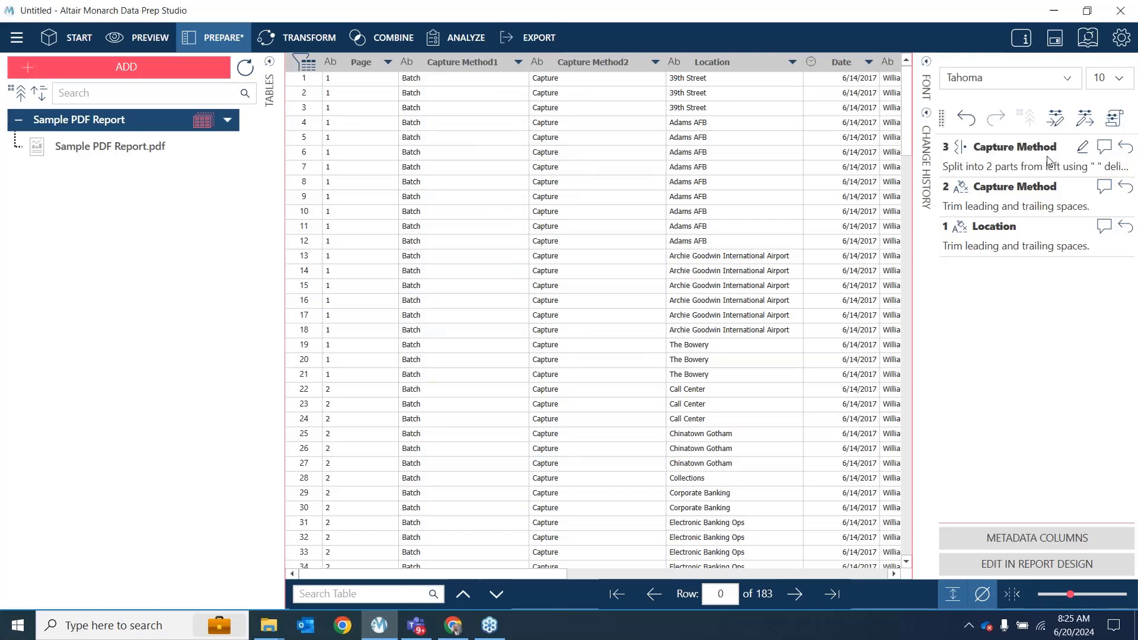
# Undo and redo the Capture Method split in the change history, and review its split settings without editing them
pyautogui.click(1126, 151)
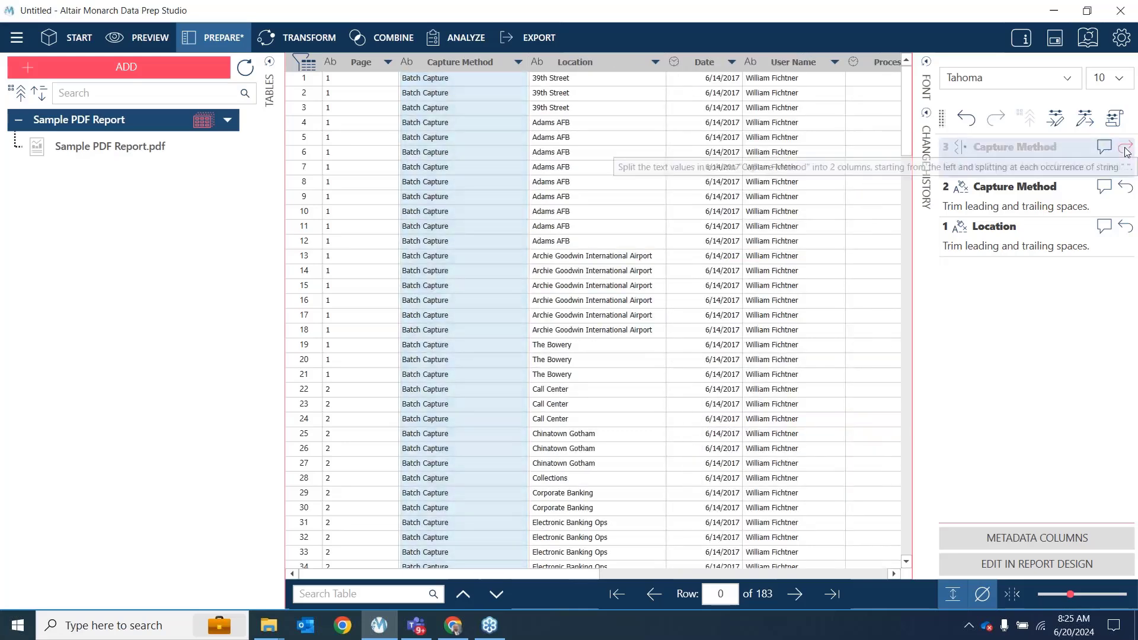
pyautogui.click(1126, 149)
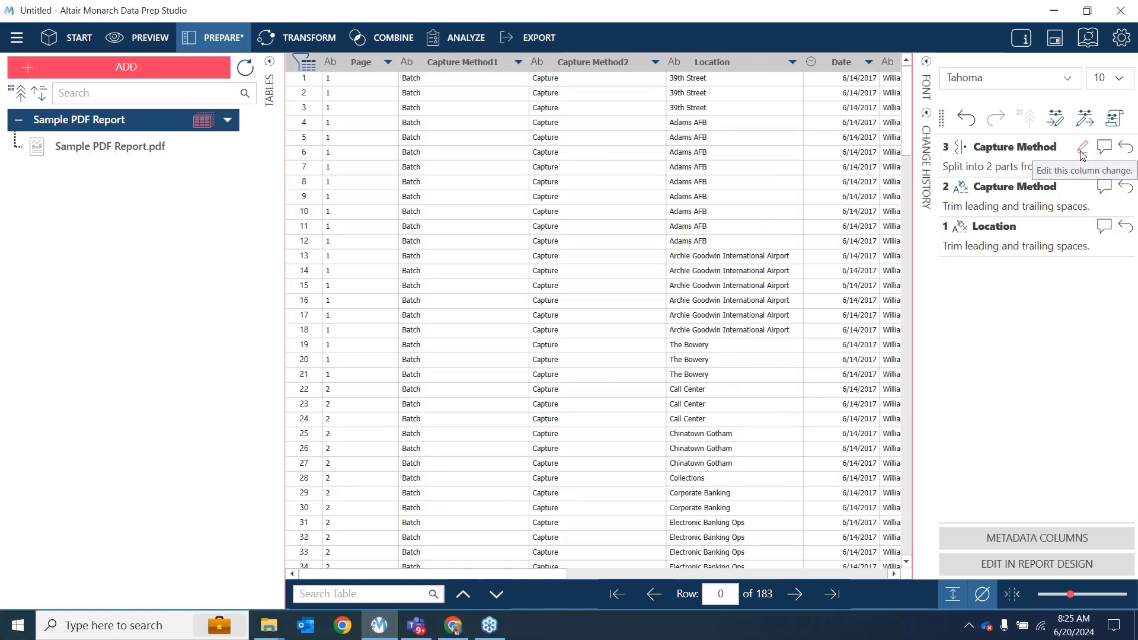
pyautogui.click(1084, 152)
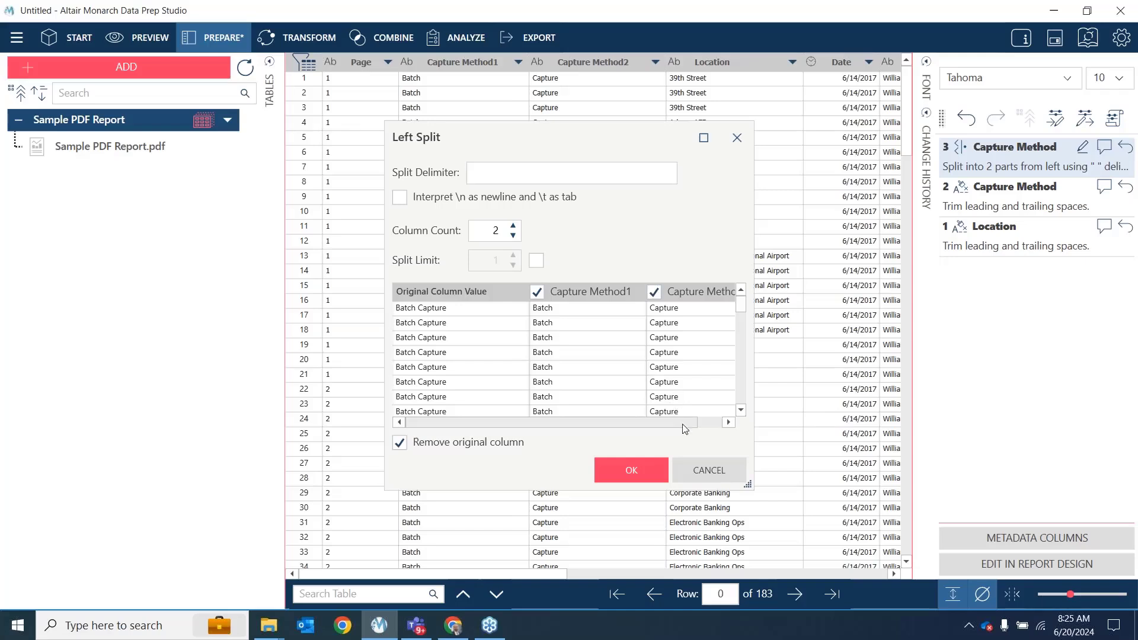
pyautogui.click(707, 470)
# Delete the Capture Method split from the change history
pyautogui.rightClick(998, 164)
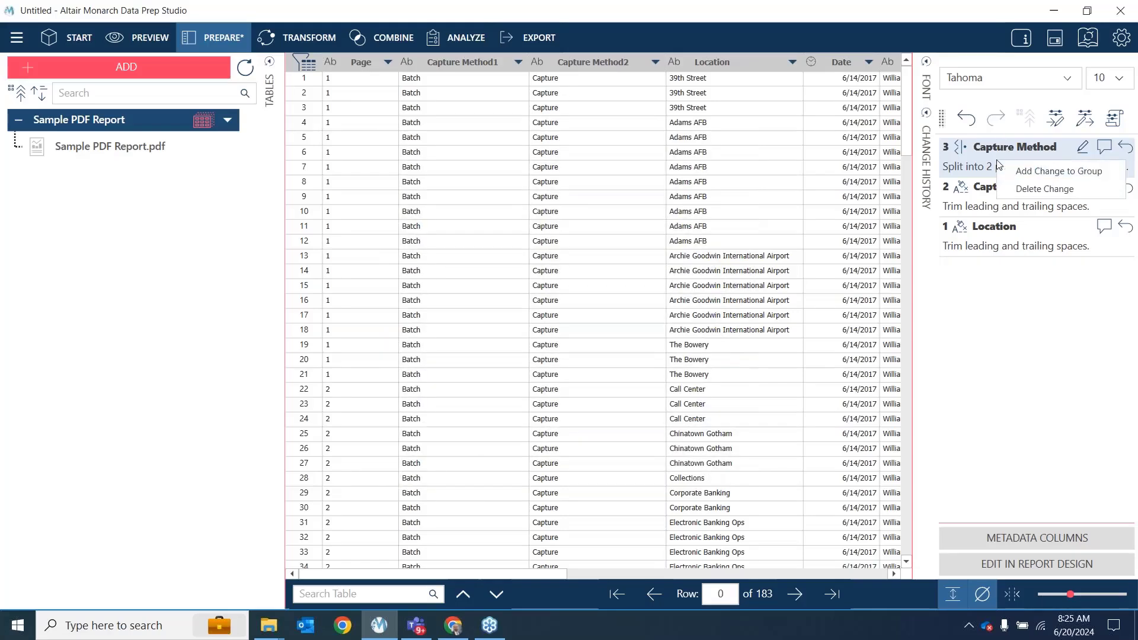
pyautogui.click(1014, 190)
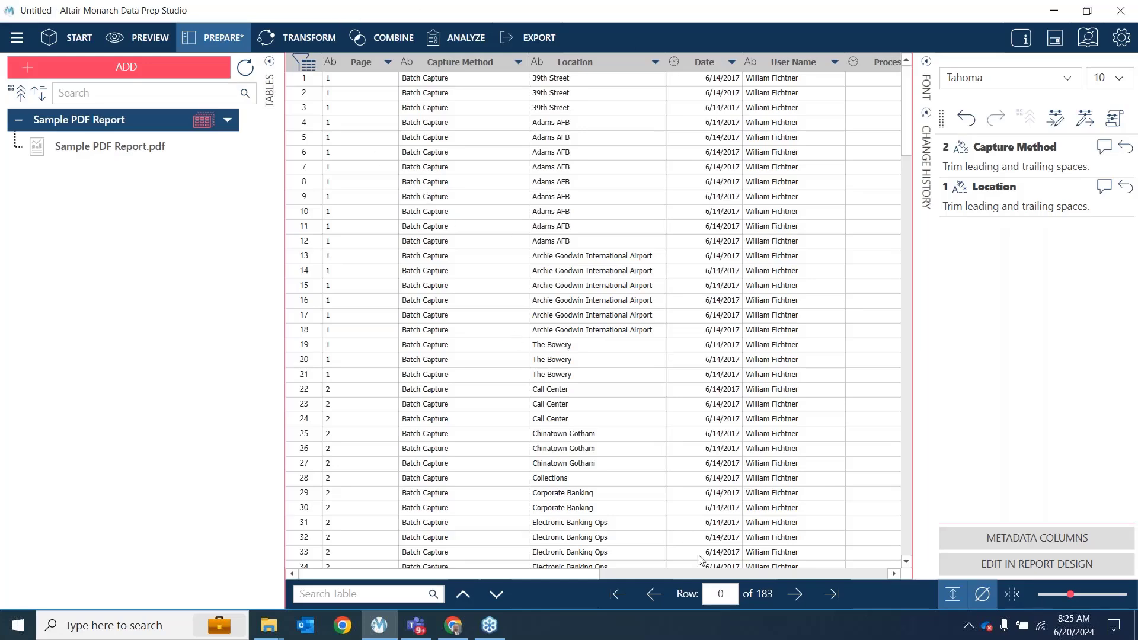
pyautogui.click(726, 575)
pyautogui.click(887, 575)
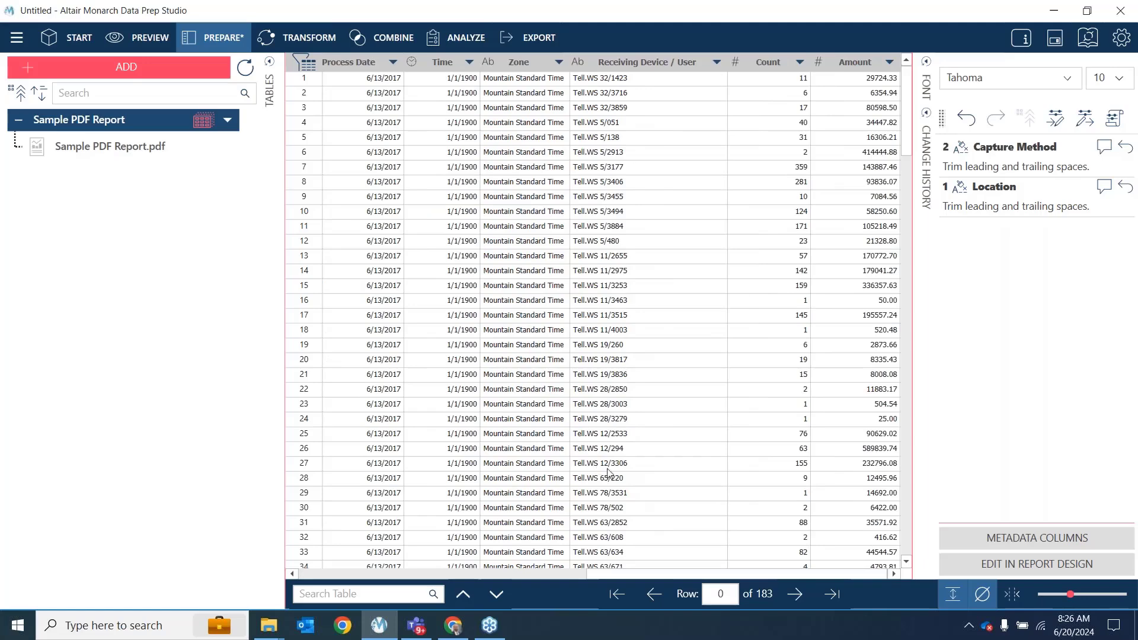
# Start a Group transformation on the Sample PDF Report table with Location as the group column
pyautogui.moveTo(587, 577); pyautogui.dragTo(314, 578)
pyautogui.moveTo(551, 78); pyautogui.dragTo(571, 240)
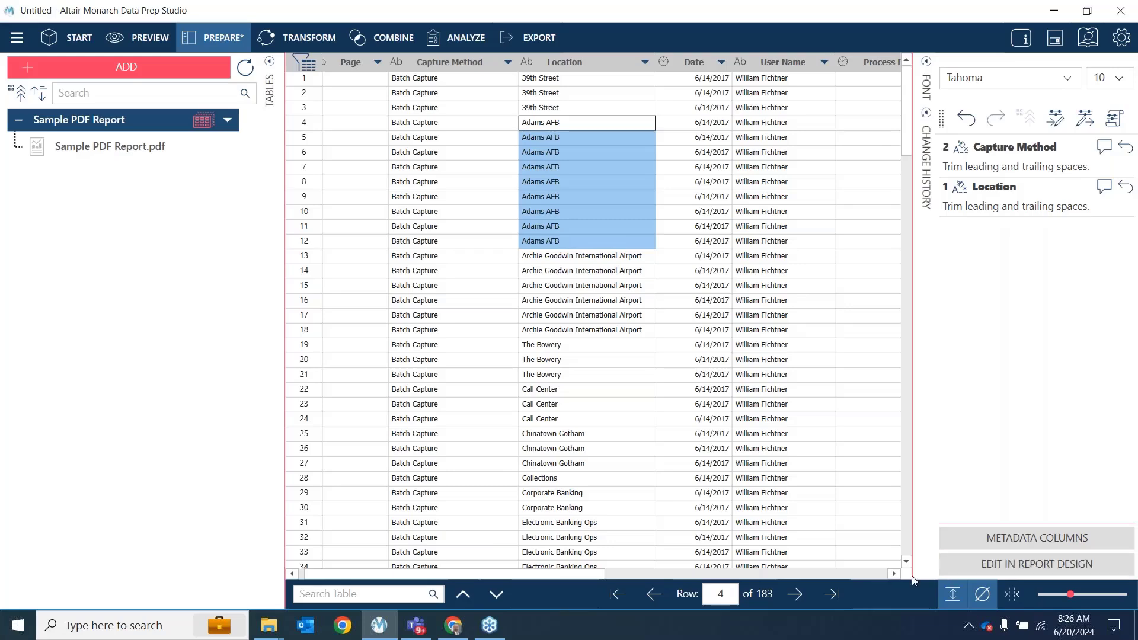
pyautogui.click(877, 575)
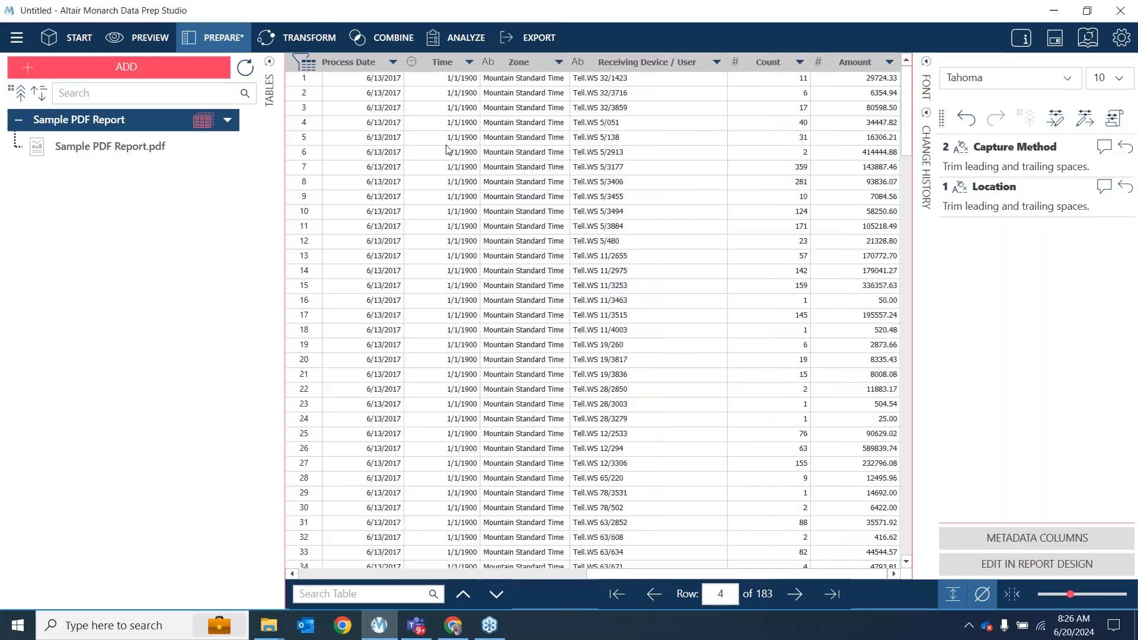
pyautogui.click(508, 577)
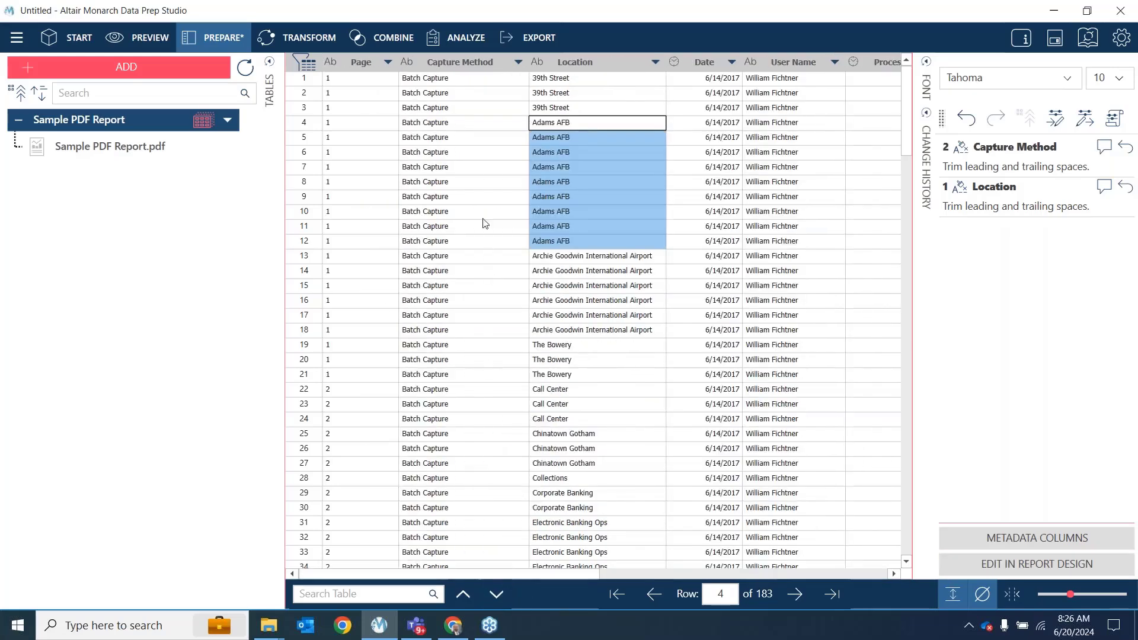
pyautogui.click(311, 37)
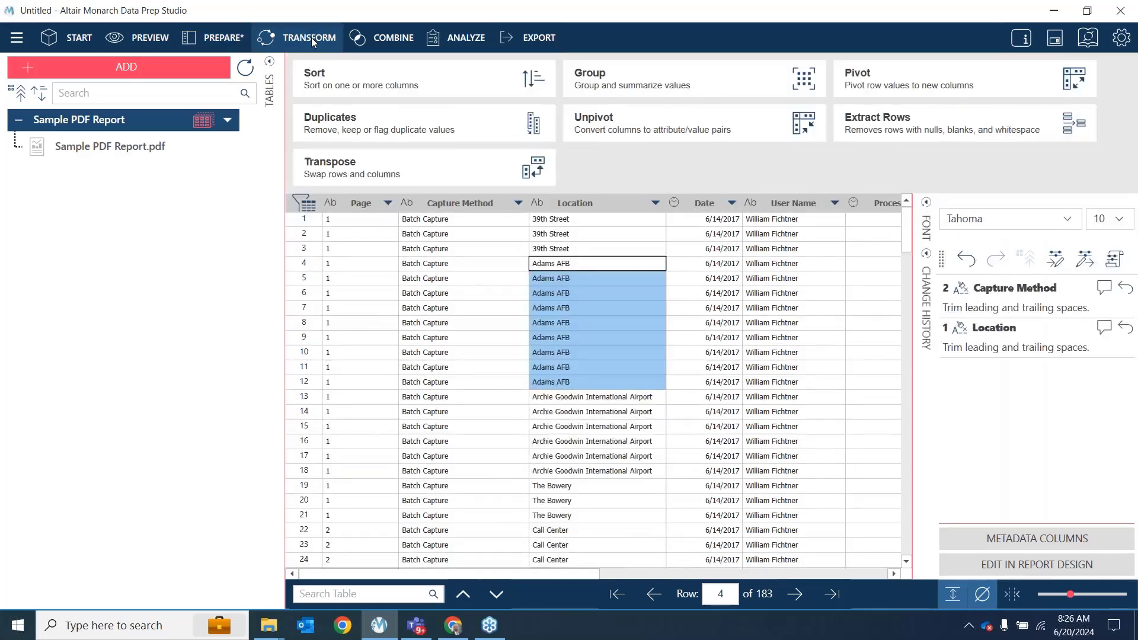
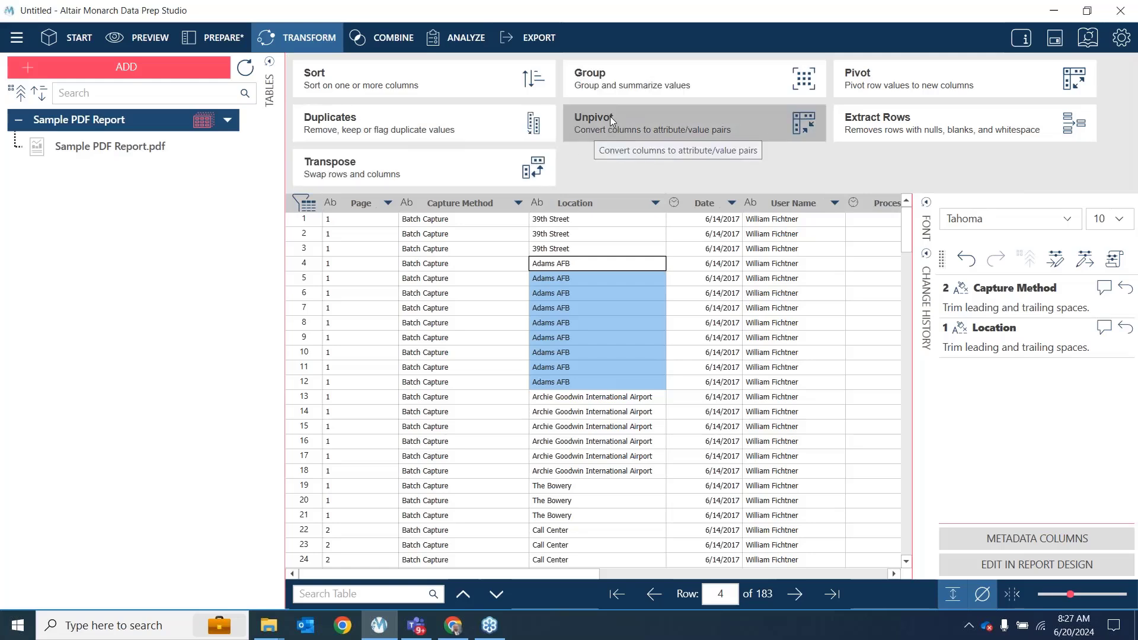
pyautogui.click(664, 79)
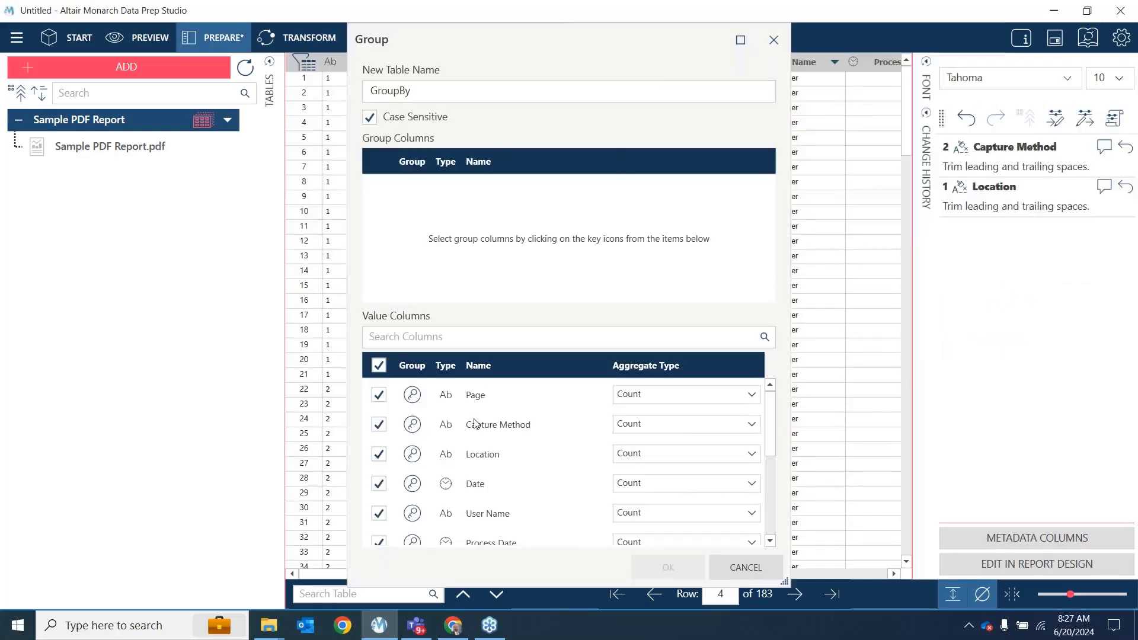
pyautogui.click(412, 454)
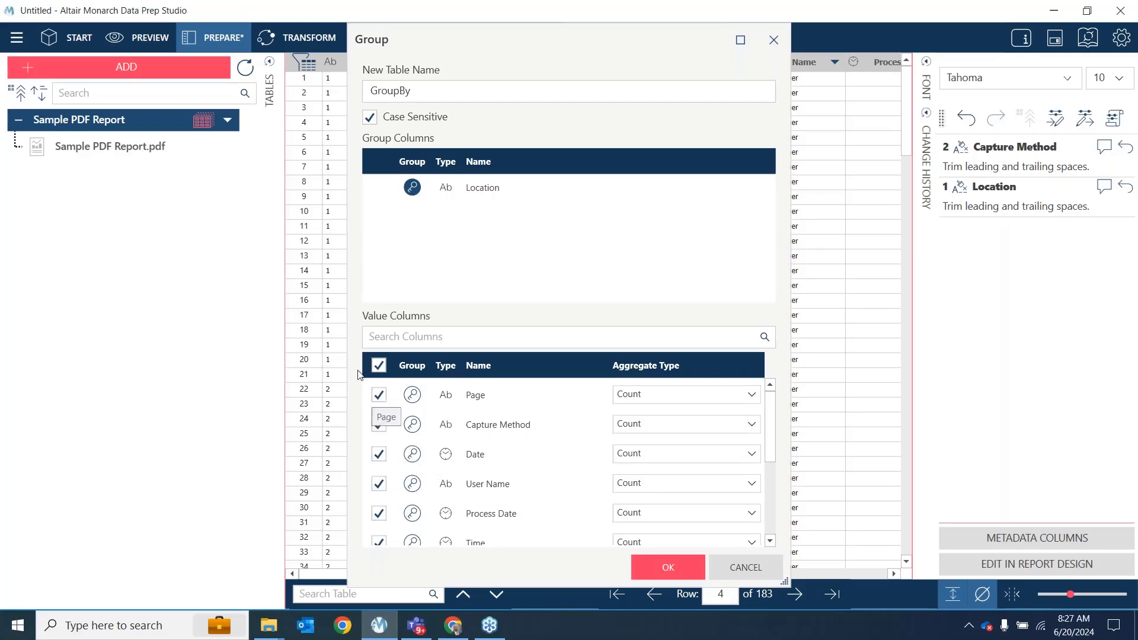
# Include only Amount as a value column with the Sum aggregate, and create the GroupBy table
pyautogui.click(379, 365)
pyautogui.scroll(-3, 413, 426)
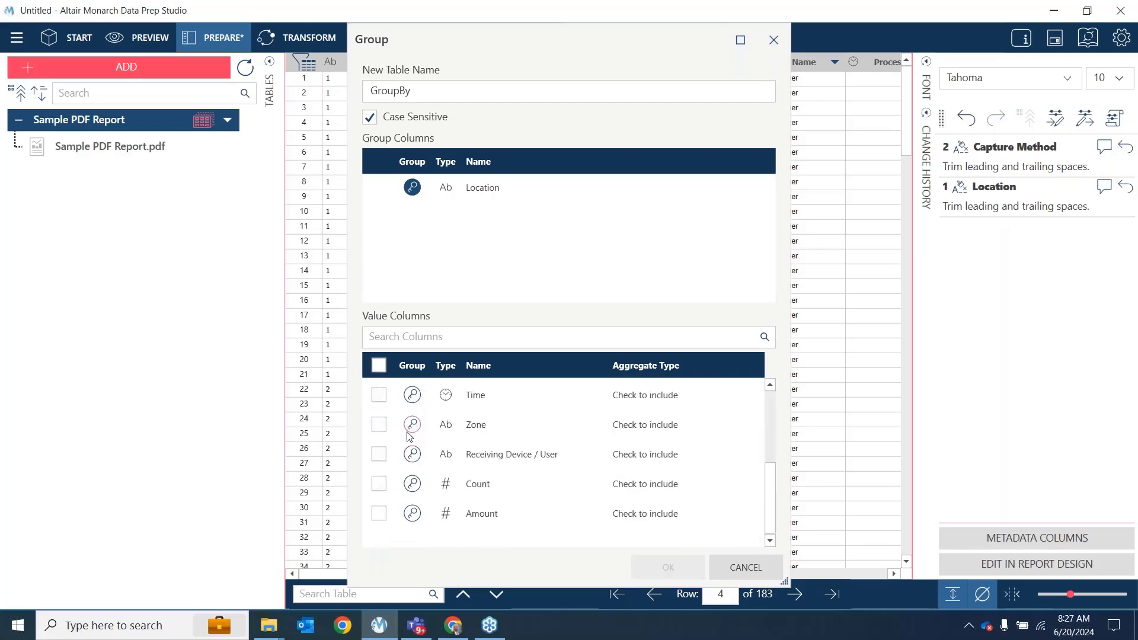
pyautogui.click(379, 514)
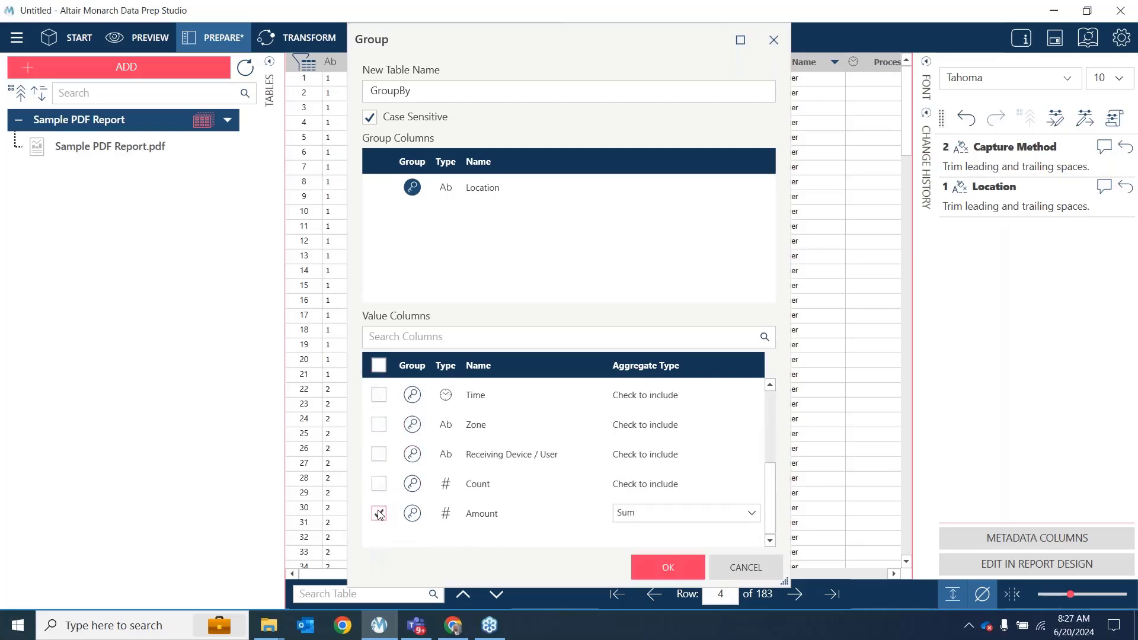
pyautogui.click(752, 513)
pyautogui.scroll(-1, 724, 539)
pyautogui.scroll(-1, 719, 540)
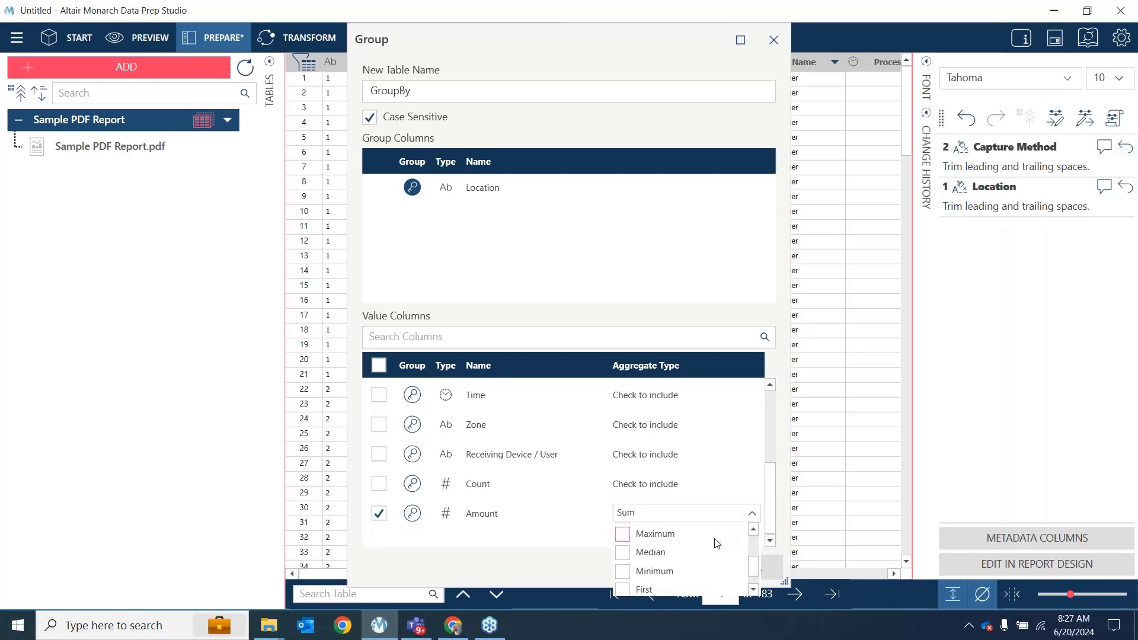
pyautogui.scroll(-1, 666, 551)
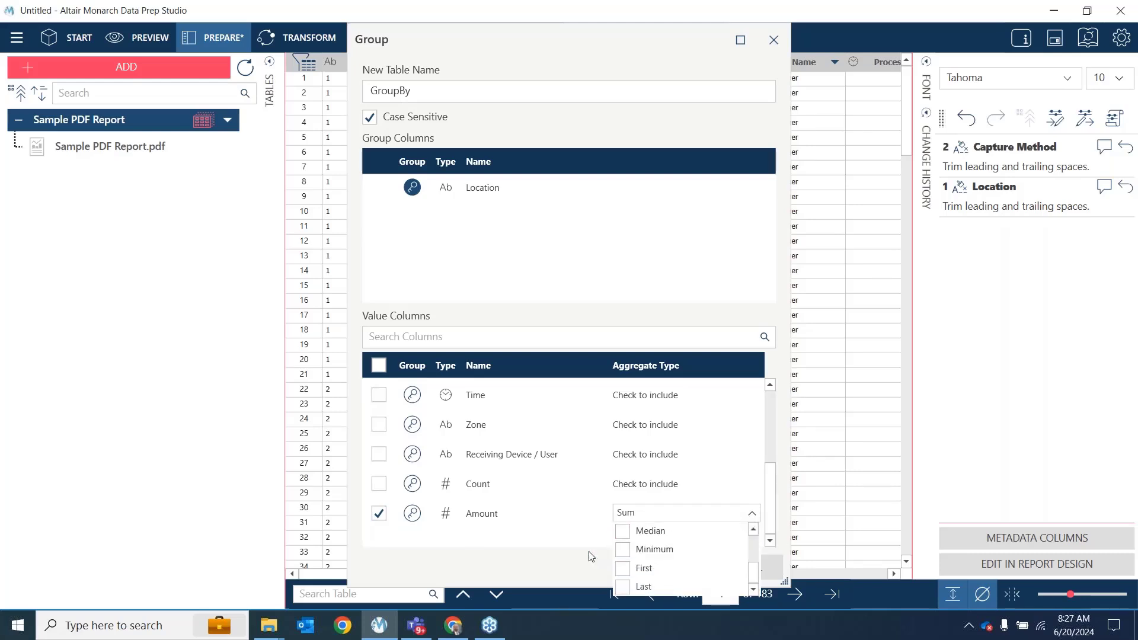
pyautogui.click(562, 489)
pyautogui.click(680, 563)
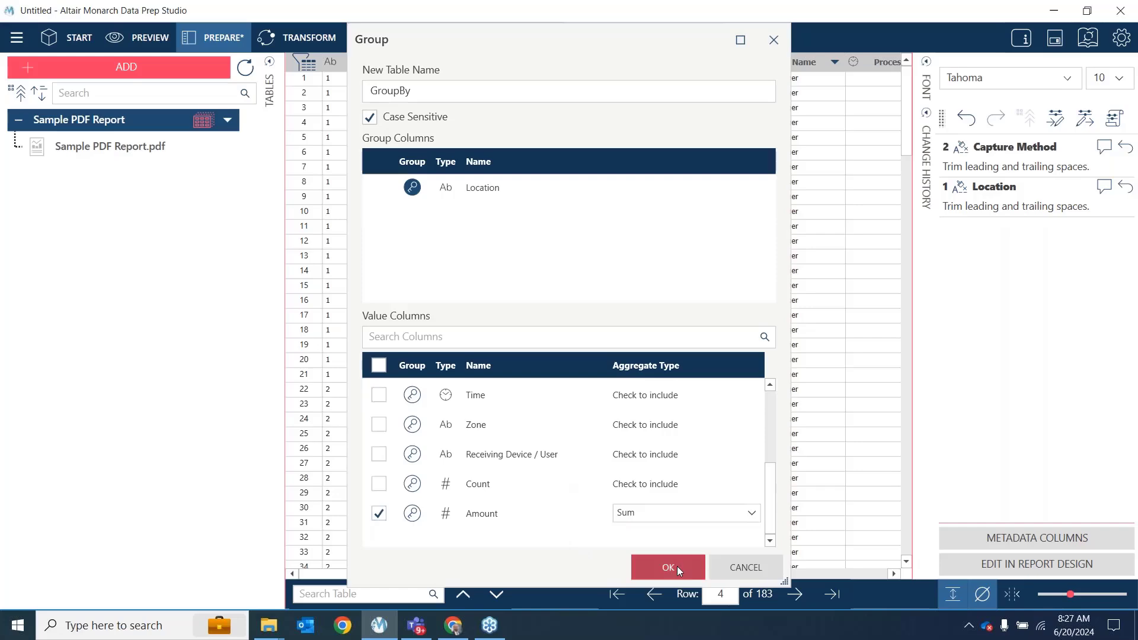
# Review the source Sample PDF Report table and its change history, and return to the GroupBy table
pyautogui.click(167, 178)
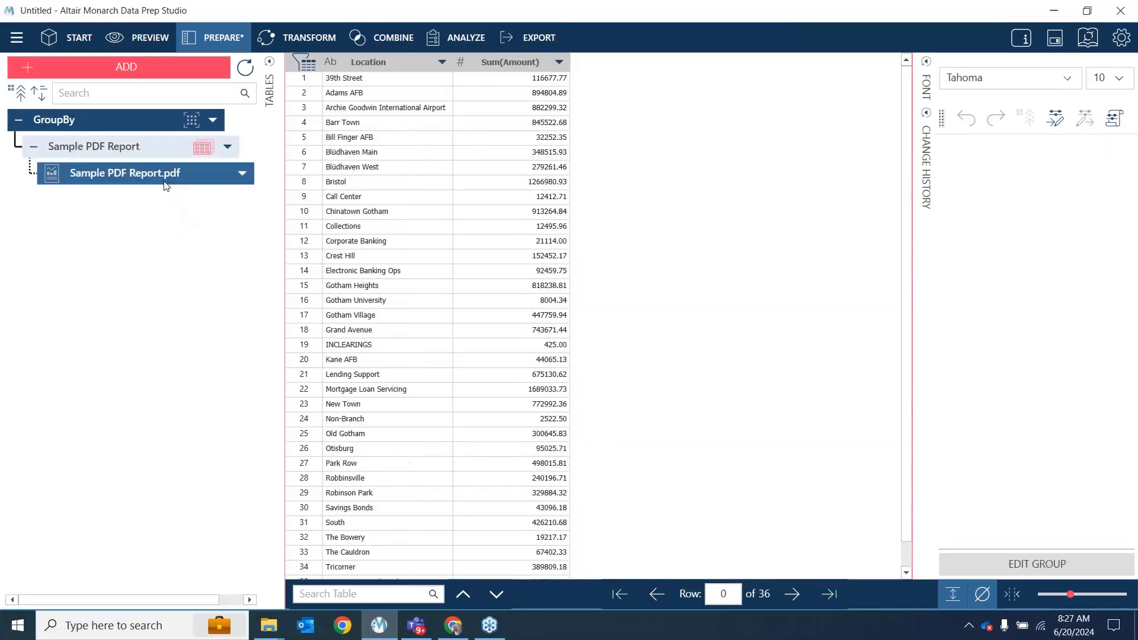
pyautogui.click(149, 152)
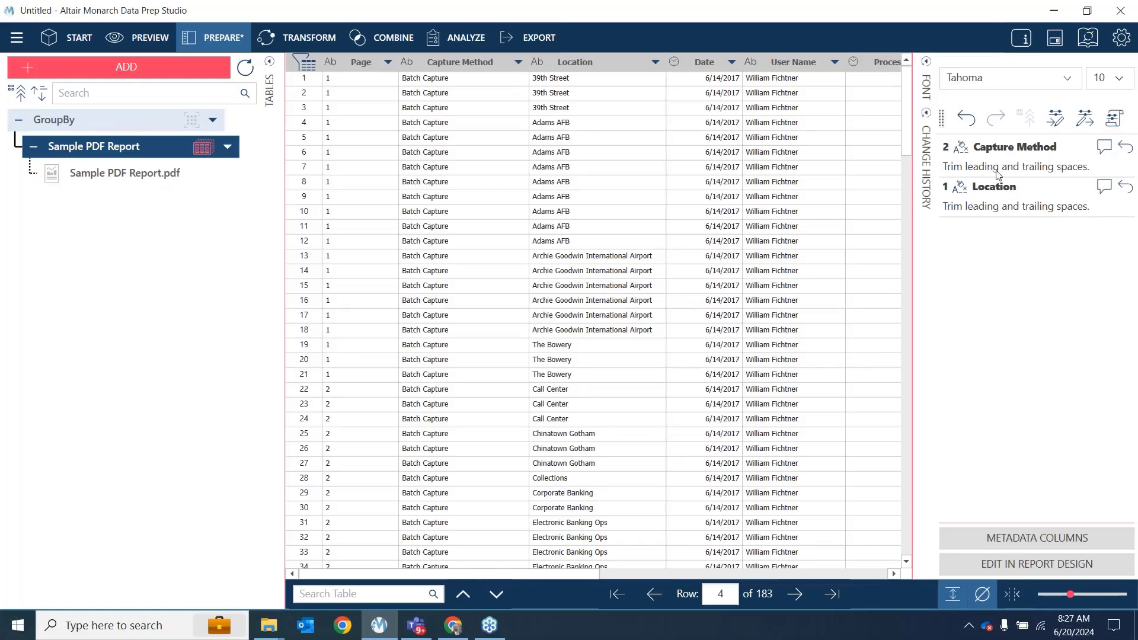
pyautogui.click(149, 124)
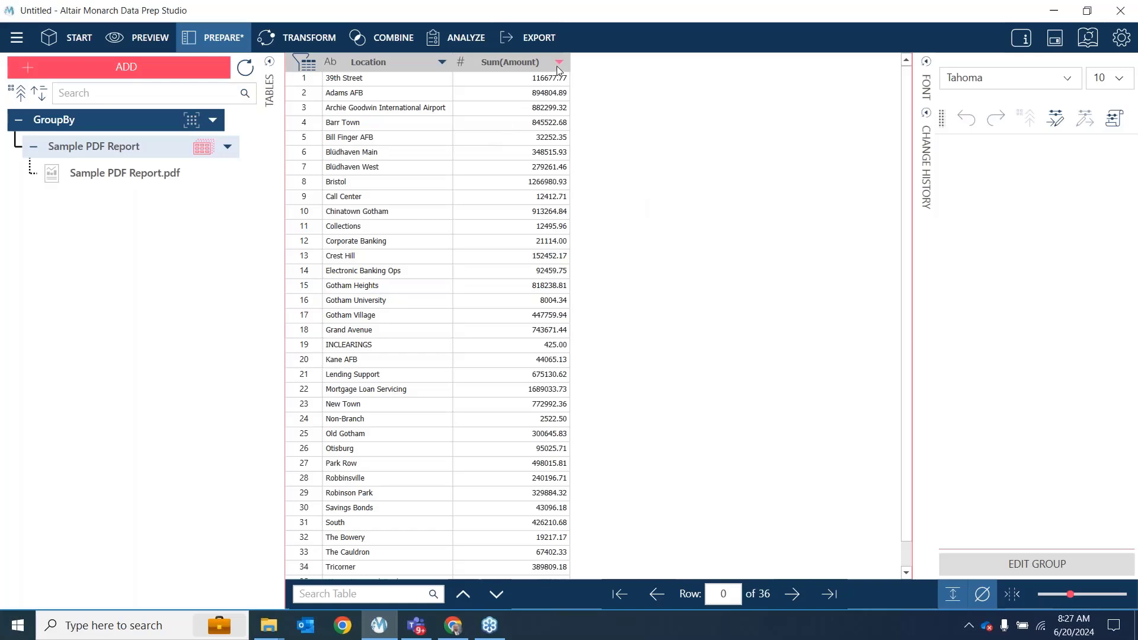
# Format the Sum(Amount) column of the GroupBy table as Currency and check the formatted values
pyautogui.click(457, 62)
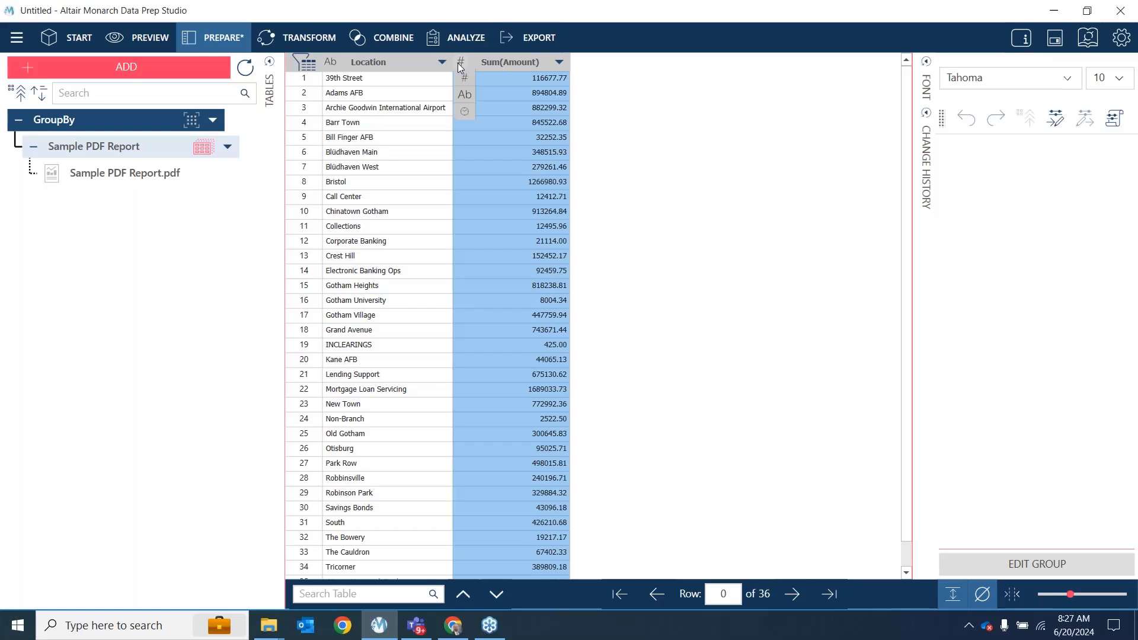
pyautogui.click(561, 64)
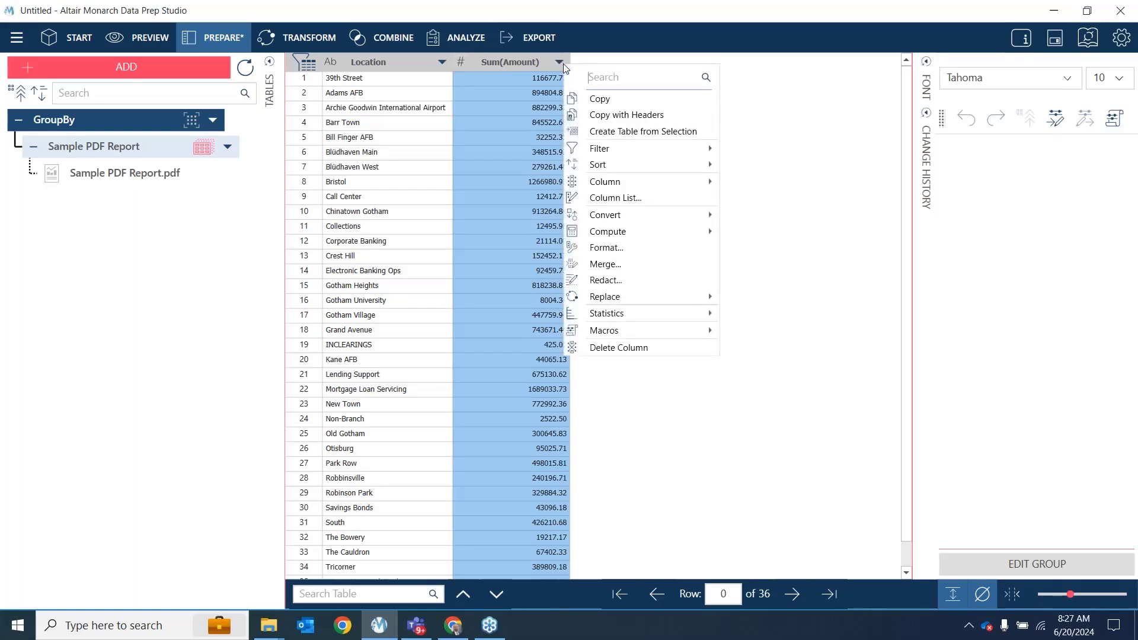
pyautogui.click(608, 249)
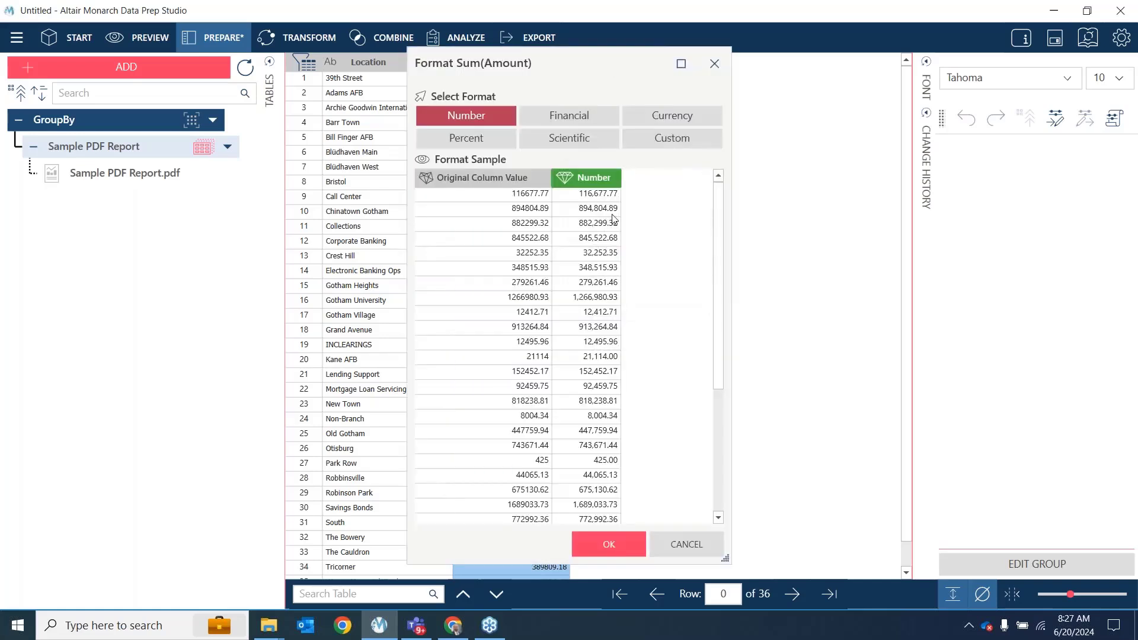
pyautogui.click(672, 119)
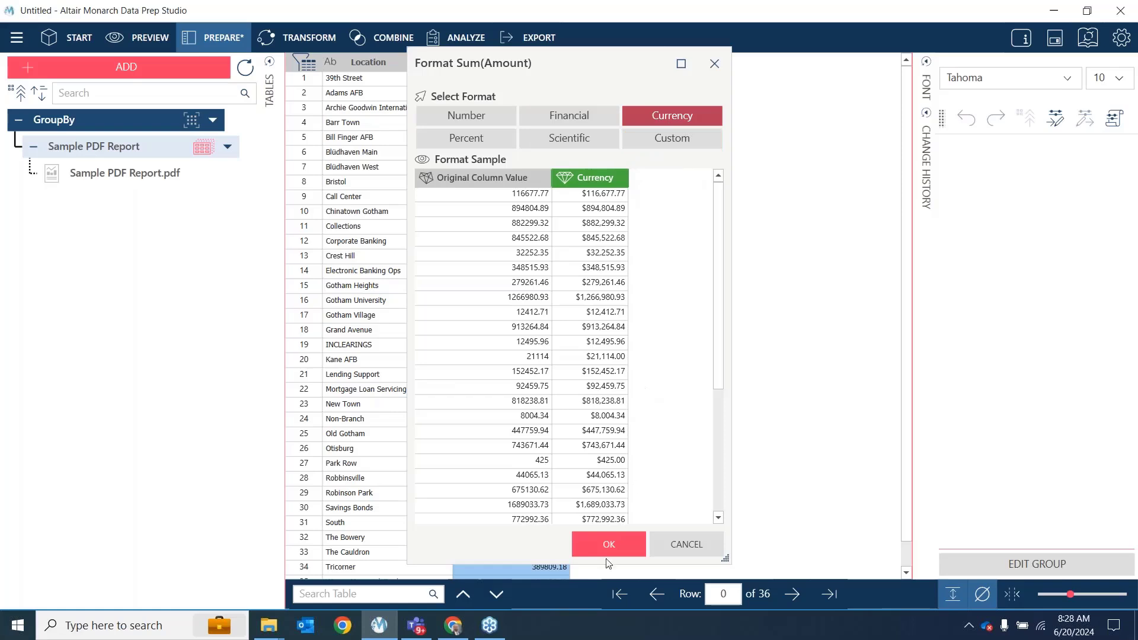
pyautogui.click(619, 548)
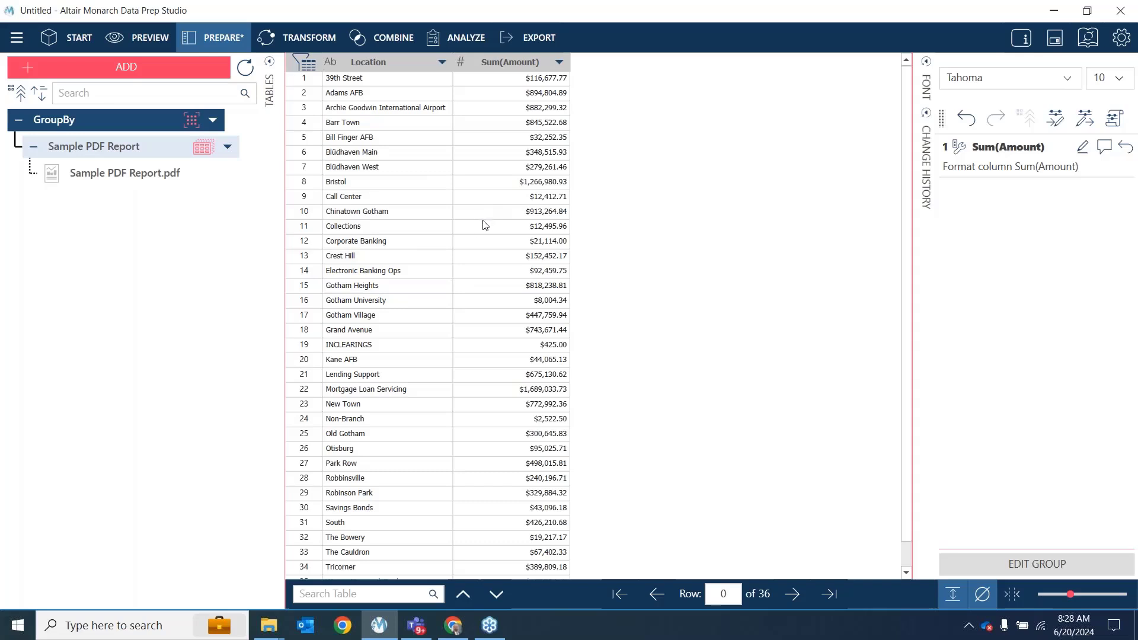
pyautogui.scroll(-1, 475, 242)
pyautogui.scroll(1, 475, 241)
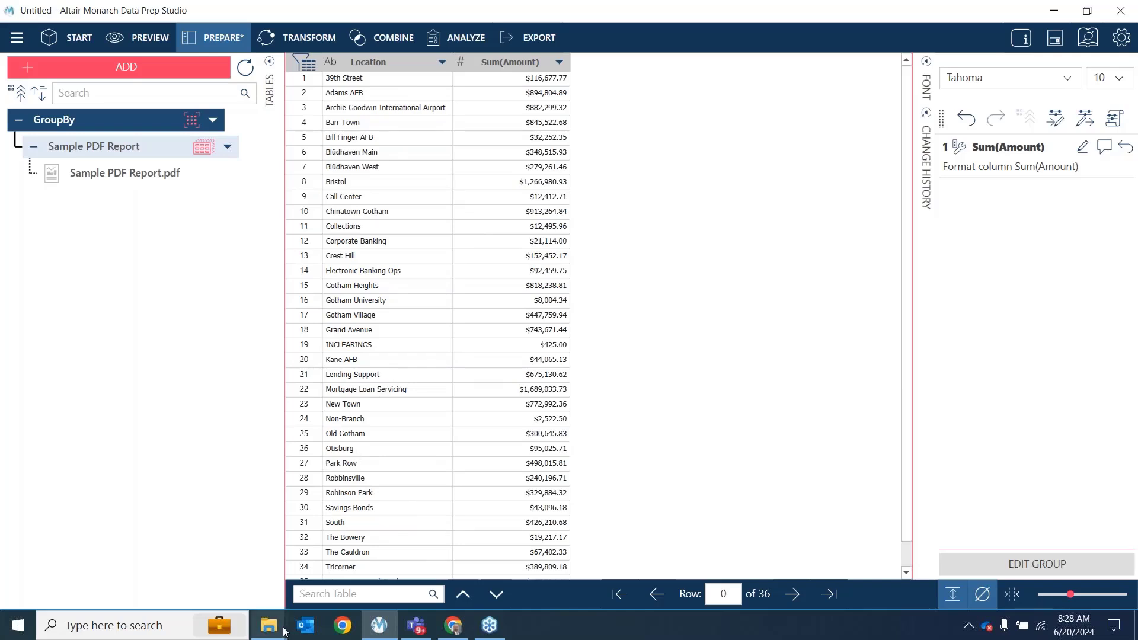
# Open the Branch Information workbook from the Example files folder in Excel, examine its branch records, and close it
pyautogui.moveTo(276, 627)
pyautogui.click(364, 557)
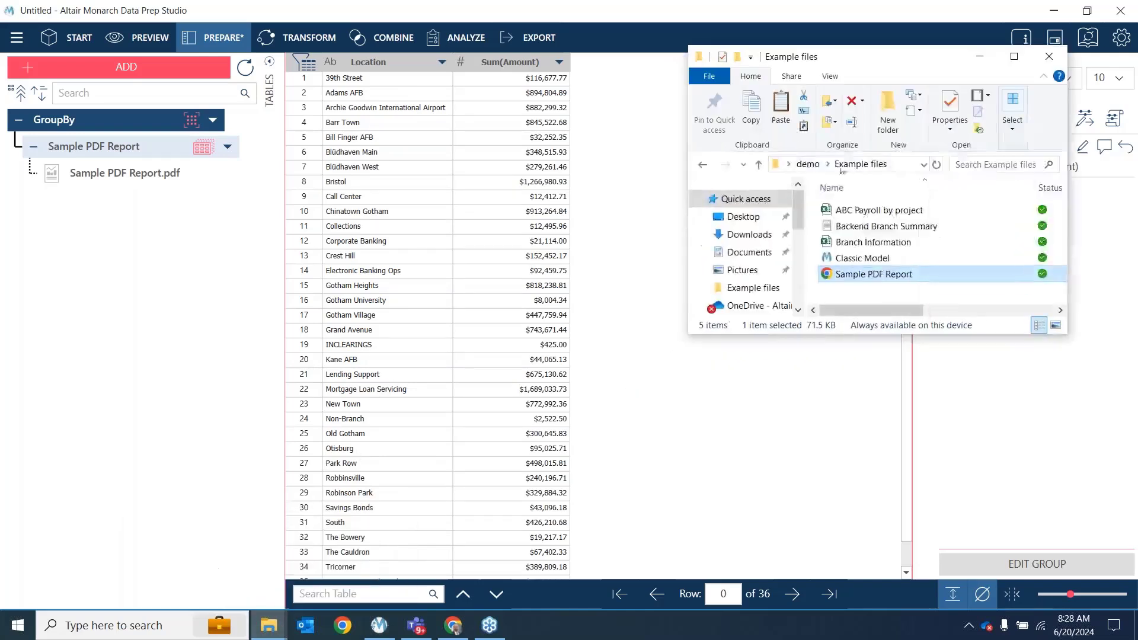
pyautogui.click(877, 243)
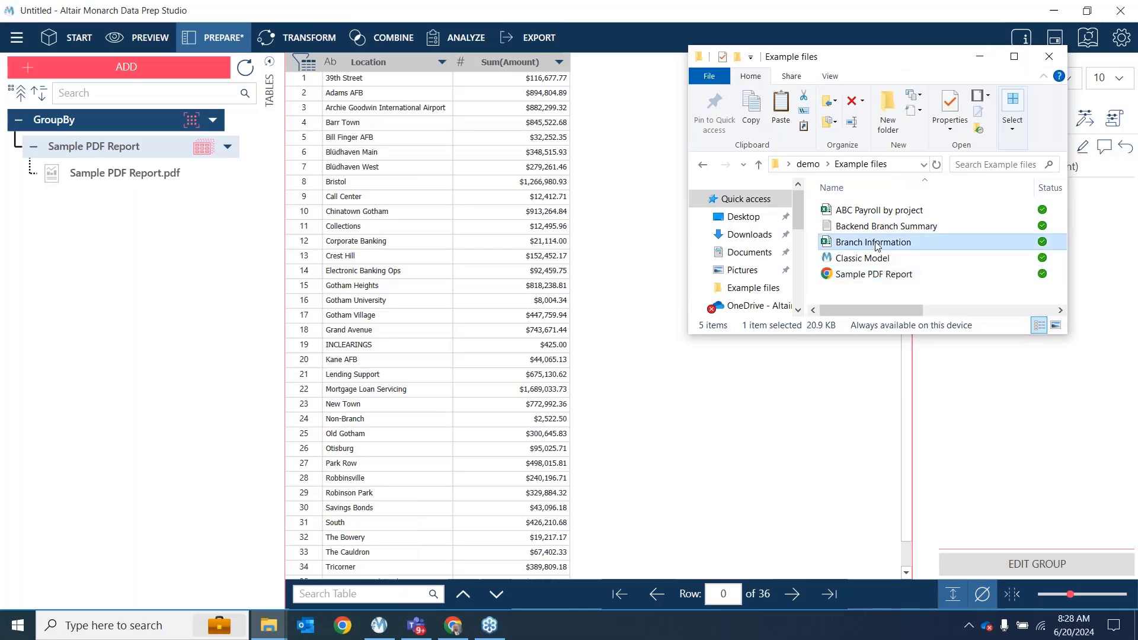
pyautogui.doubleClick(877, 242)
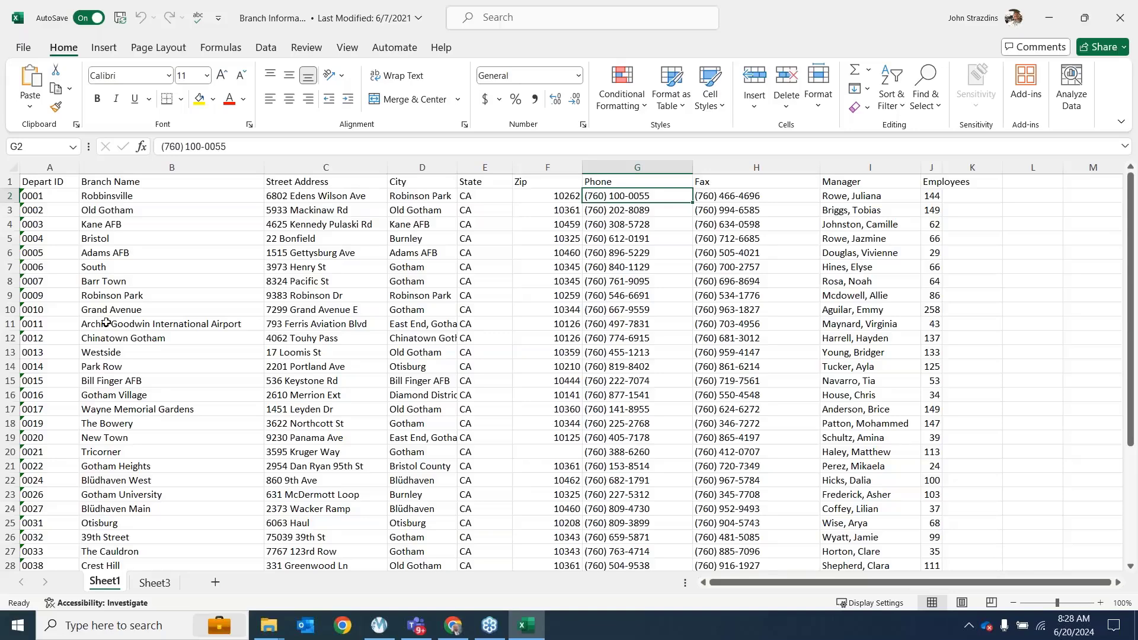
pyautogui.scroll(-2, 103, 314)
pyautogui.click(49, 452)
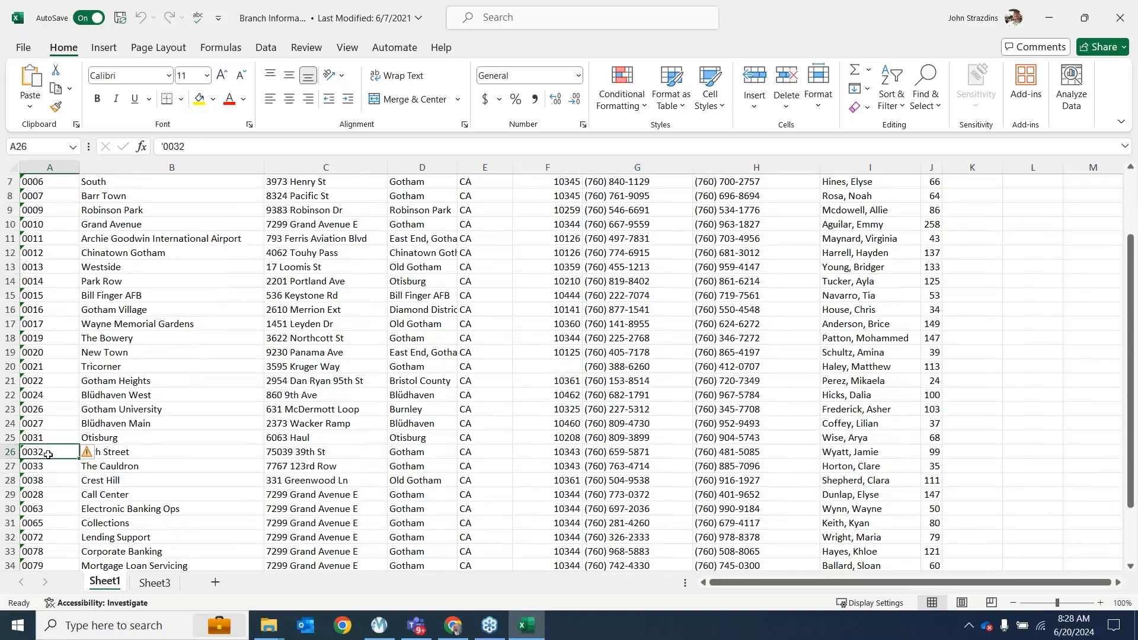
pyautogui.scroll(2, 50, 436)
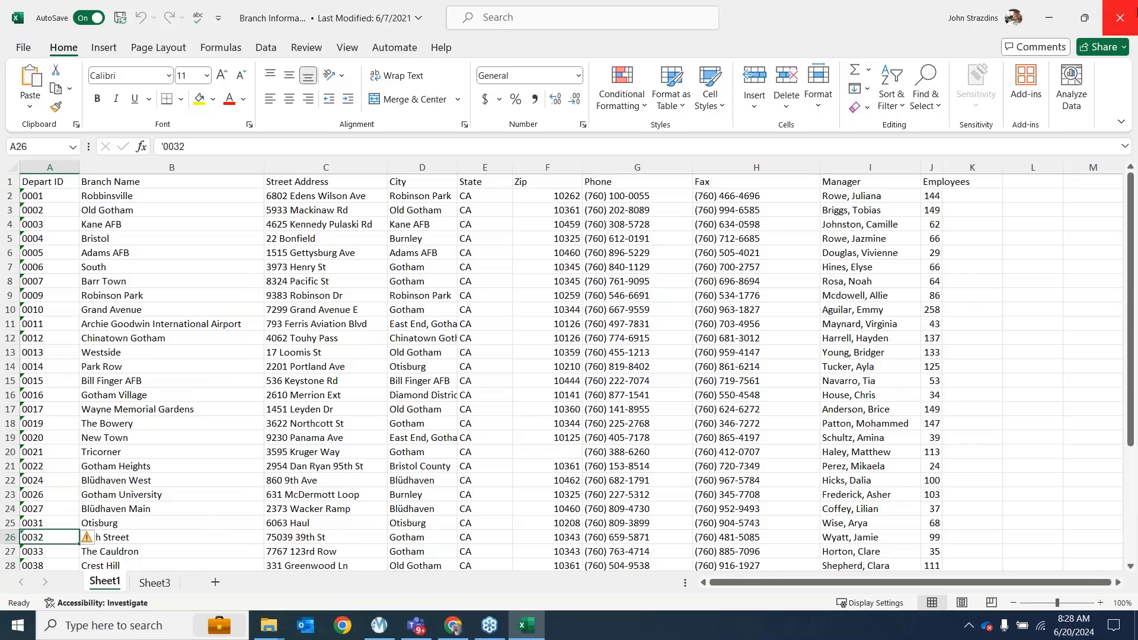
pyautogui.click(1120, 18)
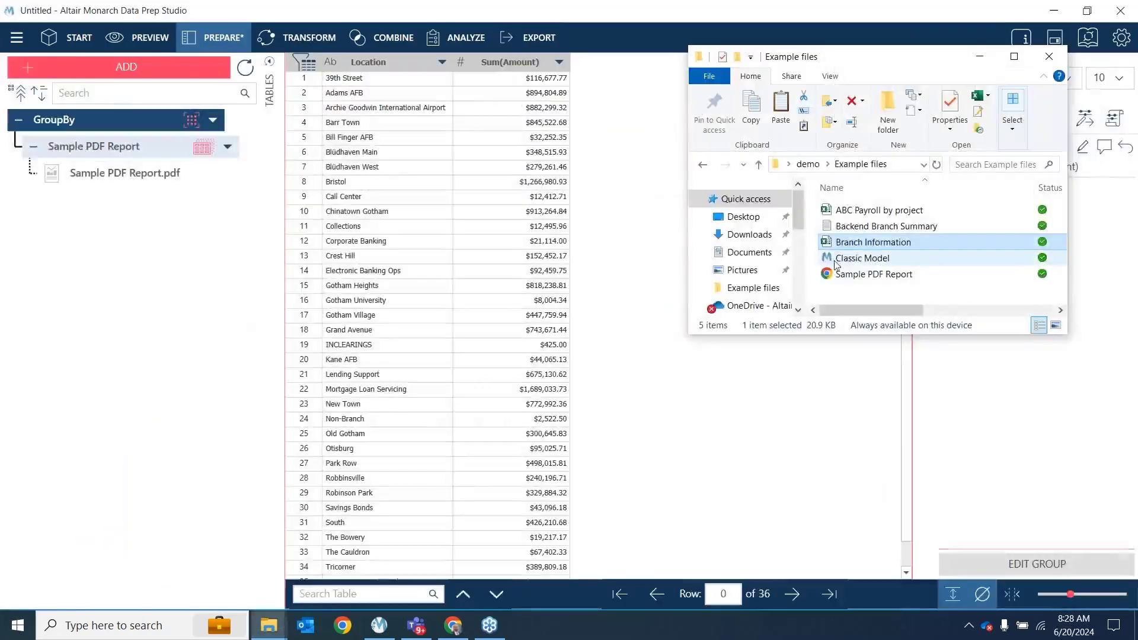
# Load Sheet1$ of Branch Information into Monarch Data Prep Studio as a database table and name it Master Data
pyautogui.moveTo(874, 244); pyautogui.dragTo(233, 304)
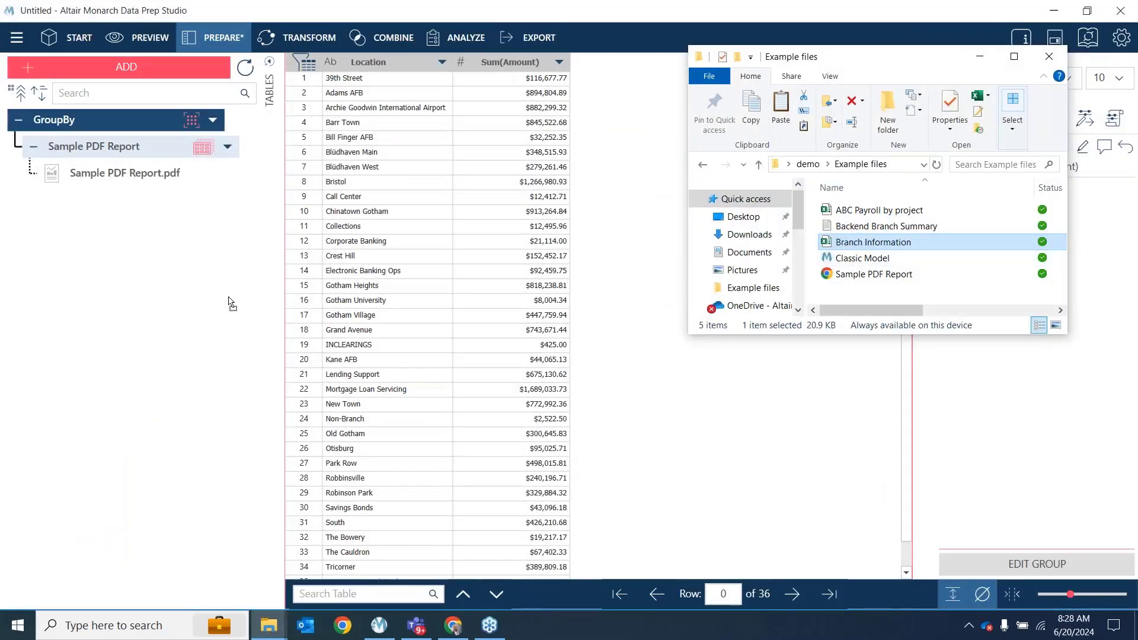
pyautogui.click(986, 65)
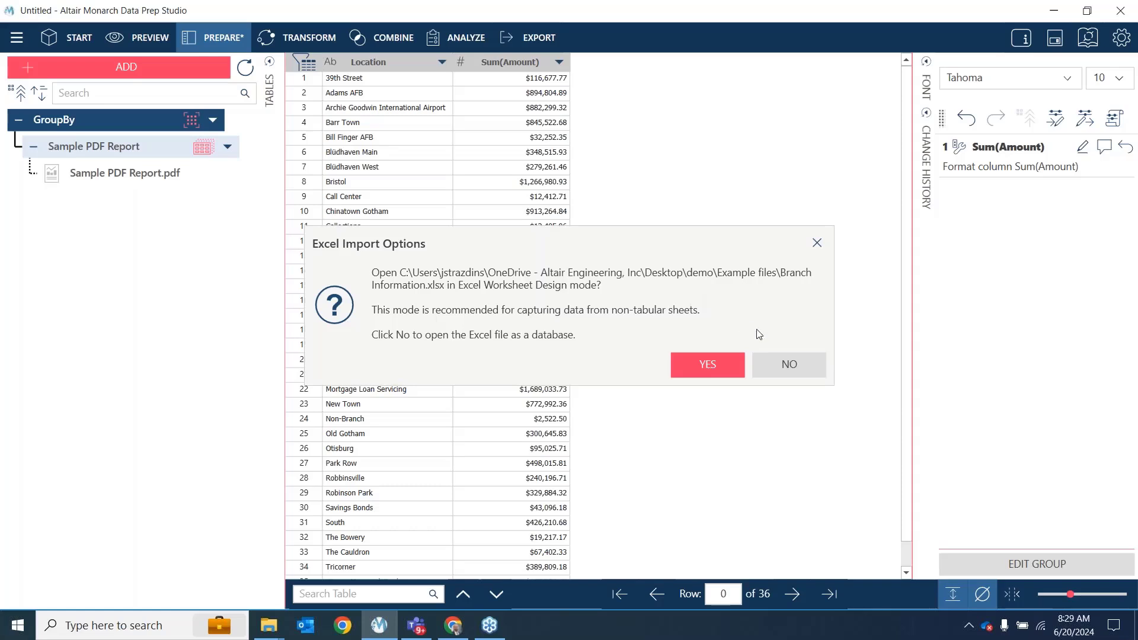
pyautogui.click(788, 366)
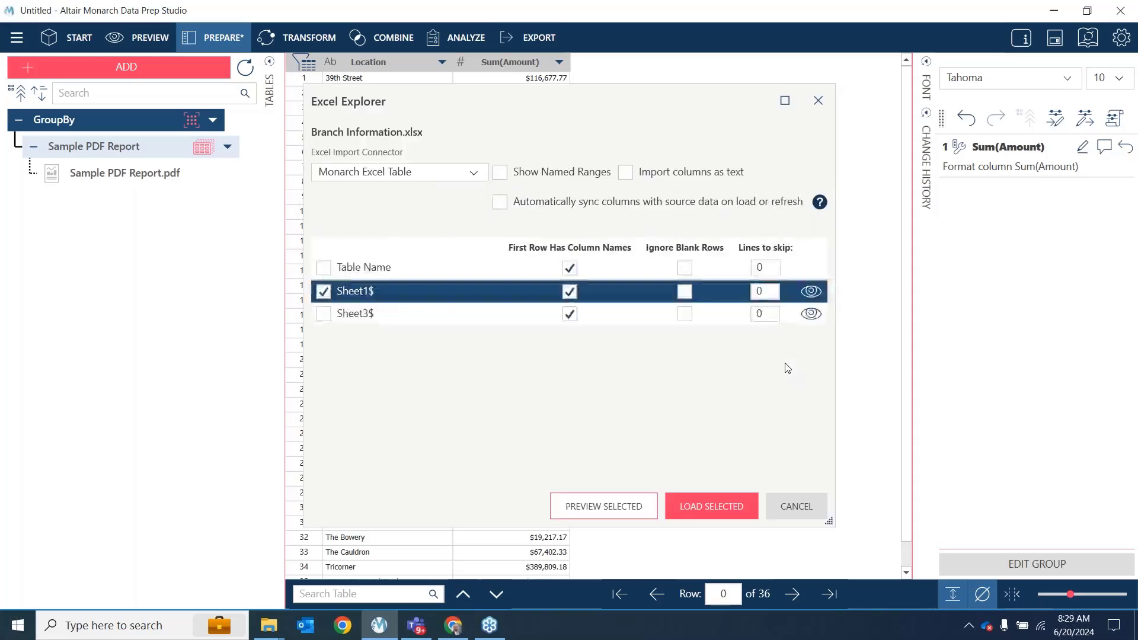
pyautogui.click(711, 509)
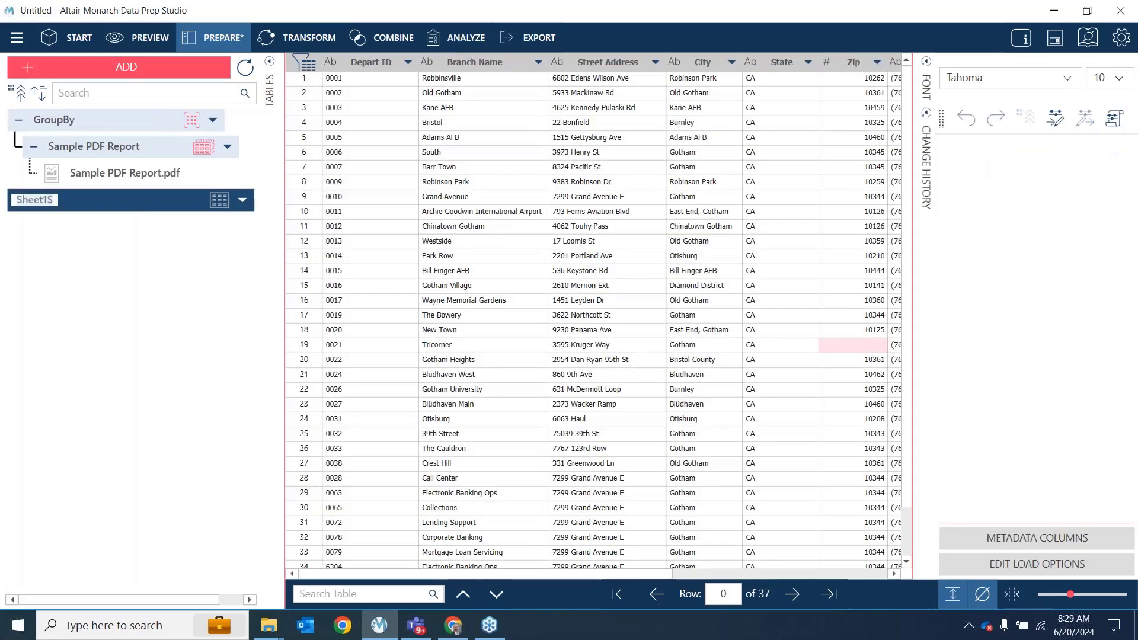
pyautogui.write('Master Data')
pyautogui.press('Return')
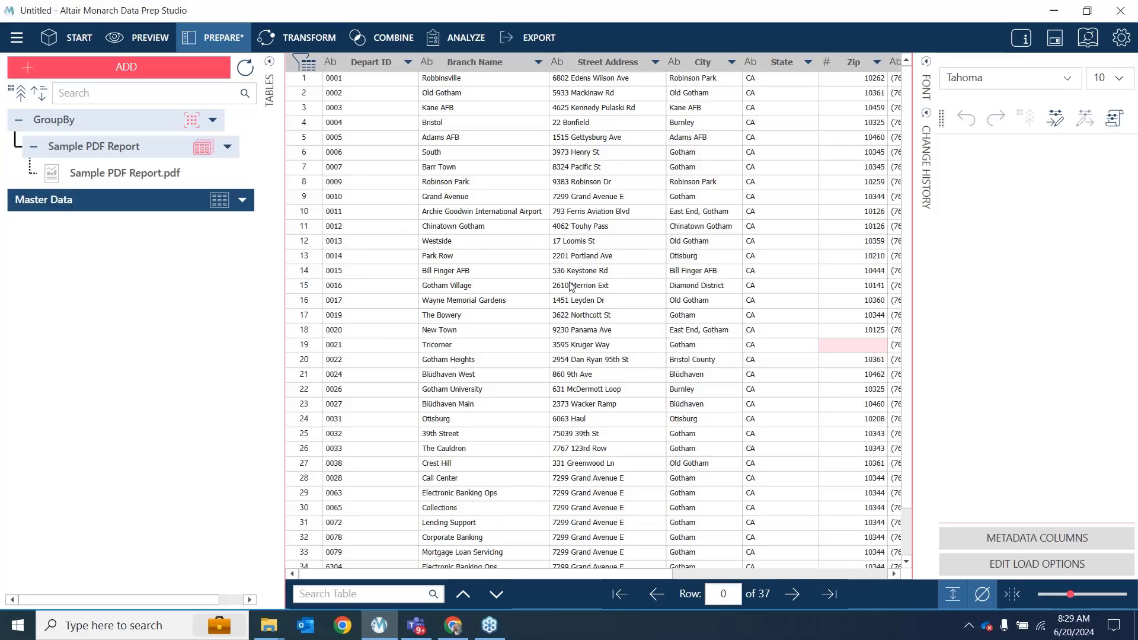
# Compare the Branch Name values in Master Data with the Location values in the GroupBy table
pyautogui.scroll(-2, 571, 288)
pyautogui.scroll(2, 571, 288)
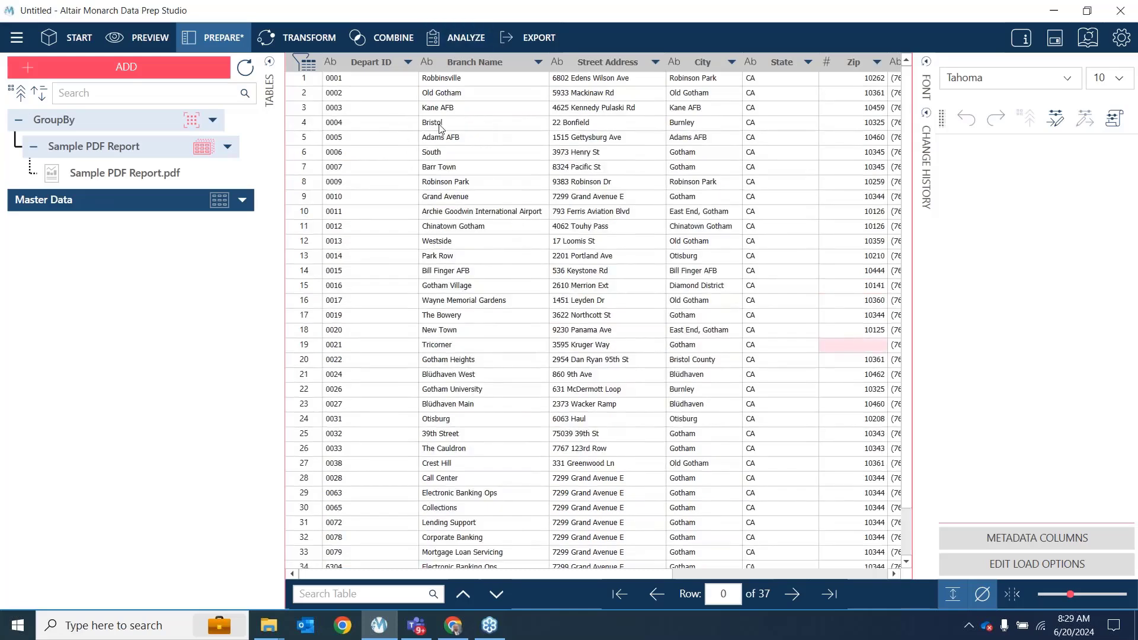
pyautogui.click(154, 125)
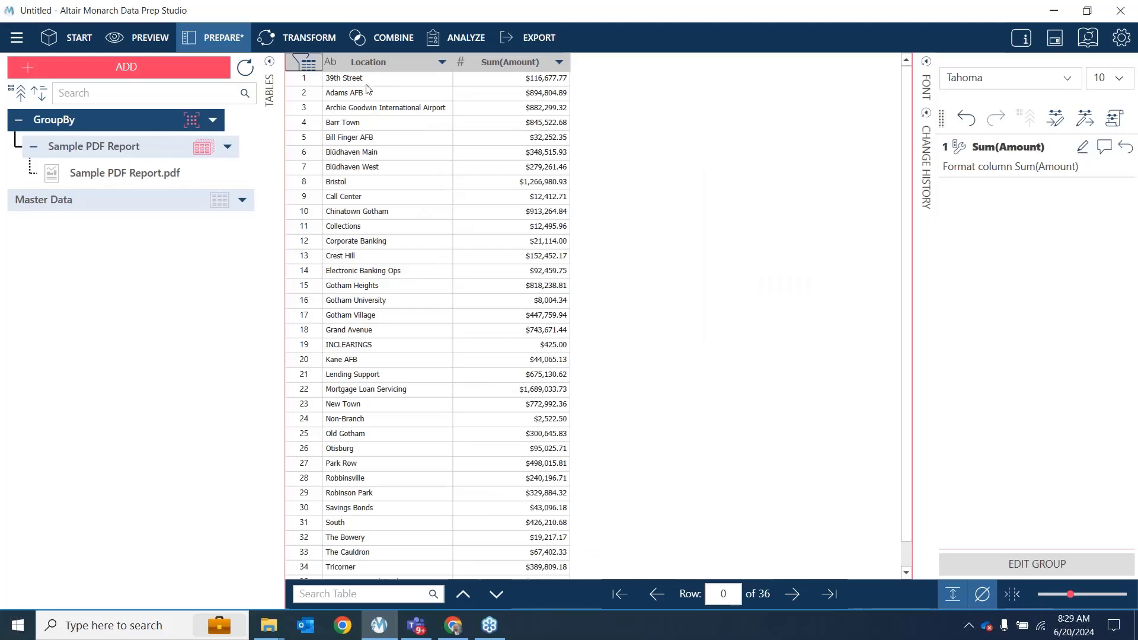
pyautogui.click(184, 198)
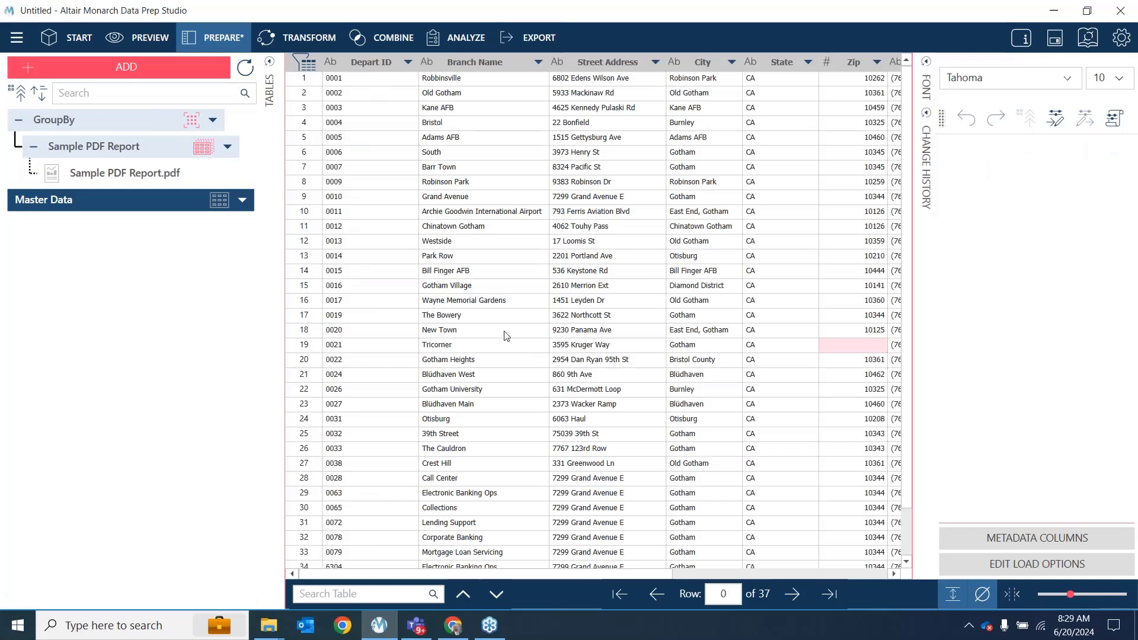
# Place Master Data as the left table and GroupBy as the right table of a new table join
pyautogui.click(448, 433)
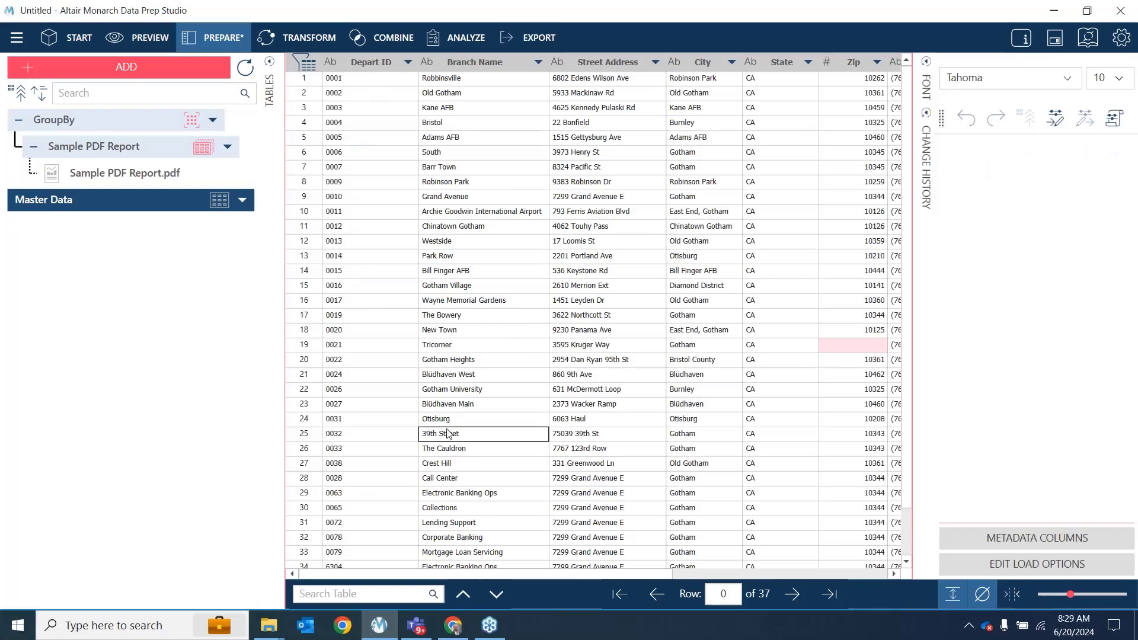
pyautogui.click(337, 436)
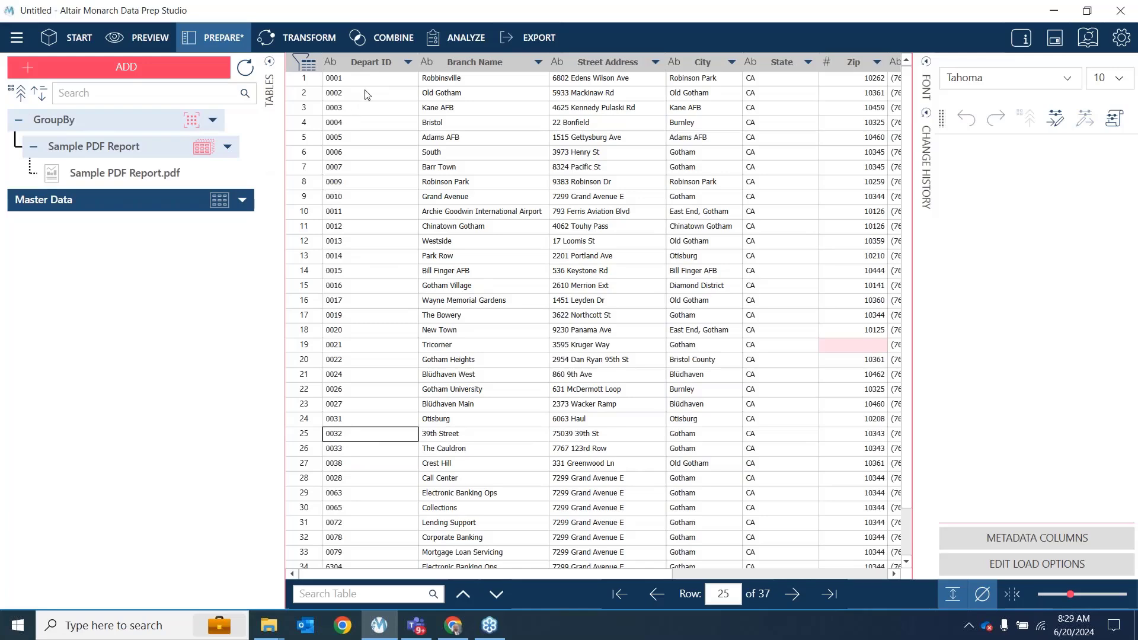
pyautogui.click(379, 46)
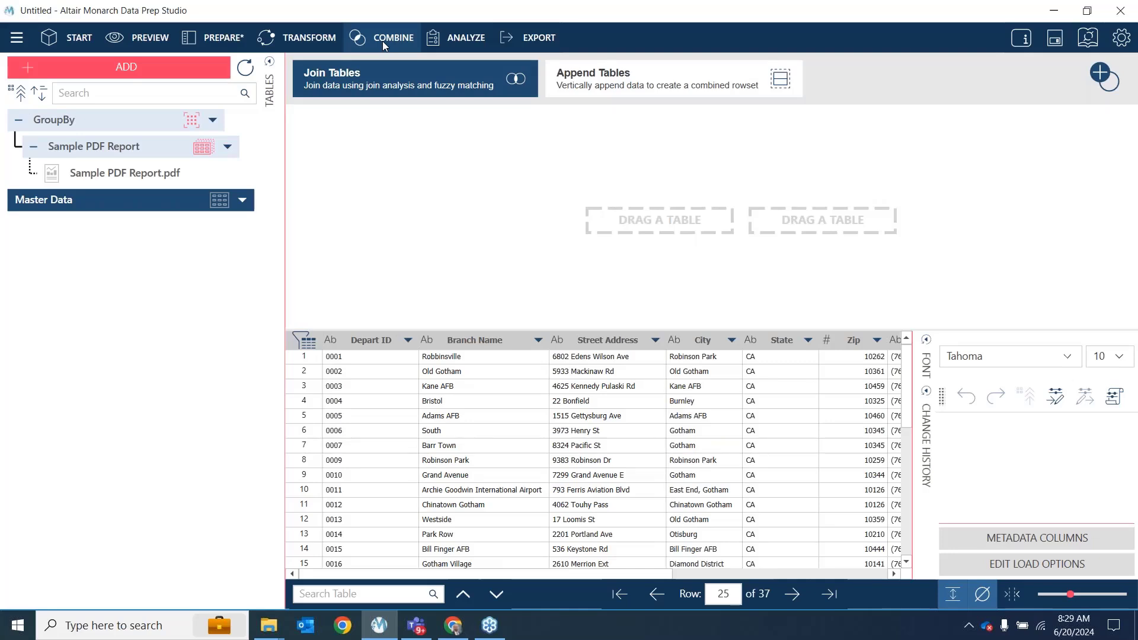
pyautogui.click(384, 46)
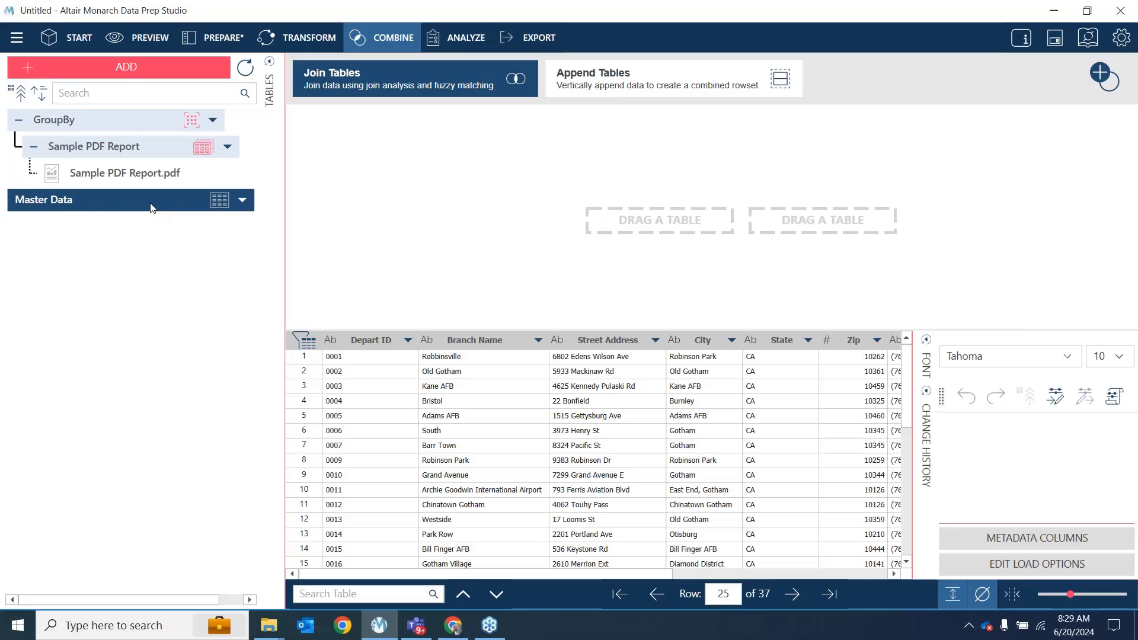
pyautogui.doubleClick(150, 208)
pyautogui.moveTo(124, 119); pyautogui.dragTo(754, 218)
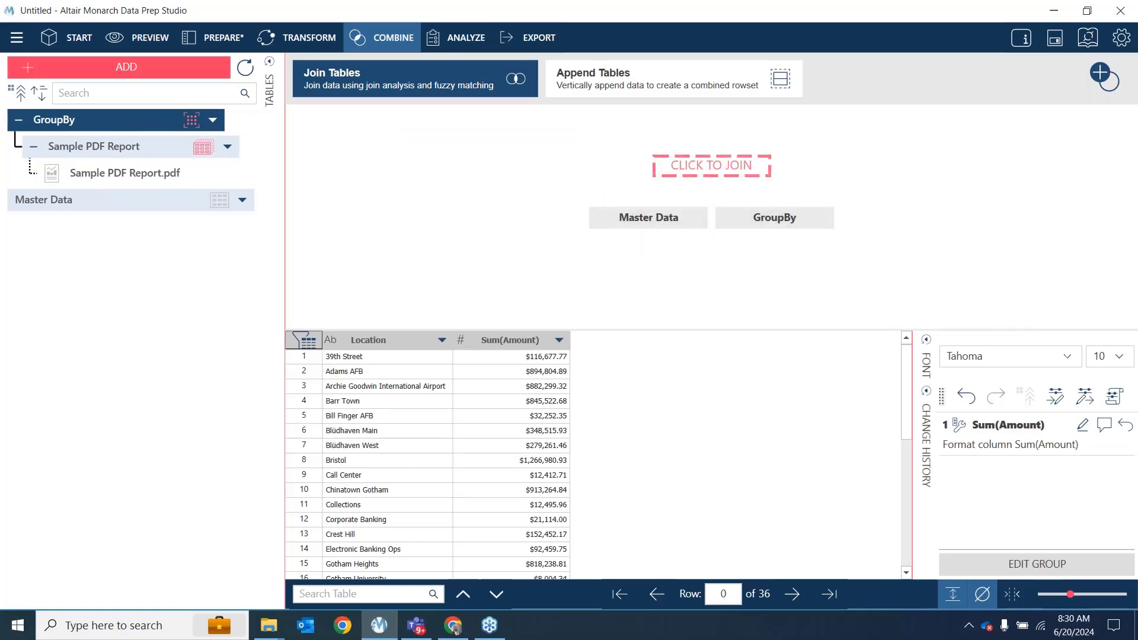
# Start joining Master Data with GroupBy and use the recommended key pair Branch Name and Location
pyautogui.click(713, 167)
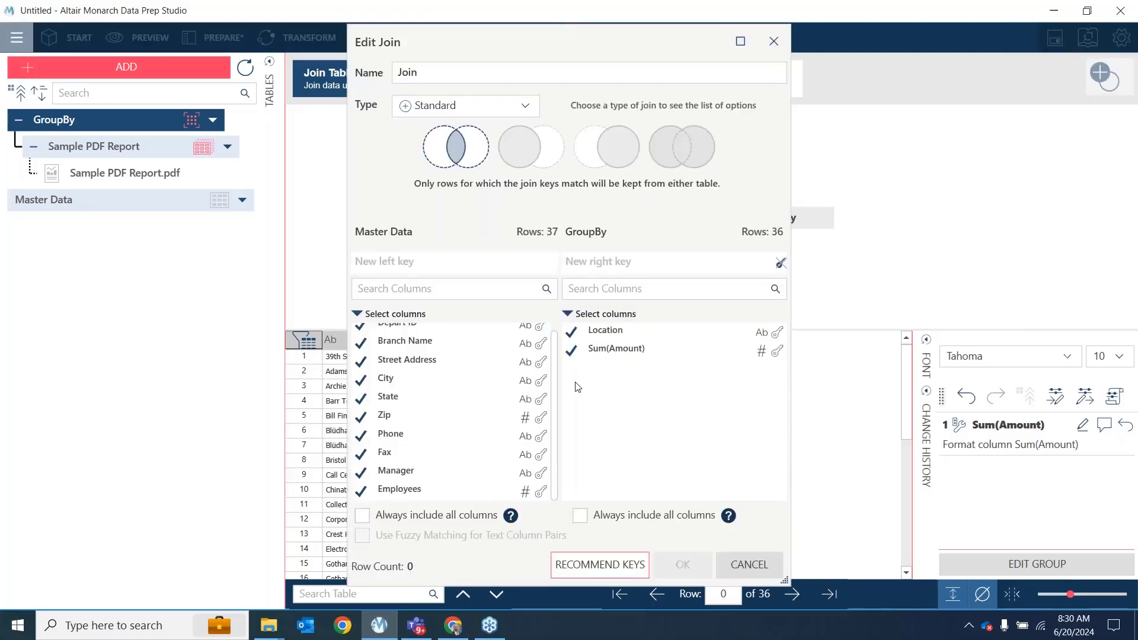
pyautogui.scroll(1, 423, 418)
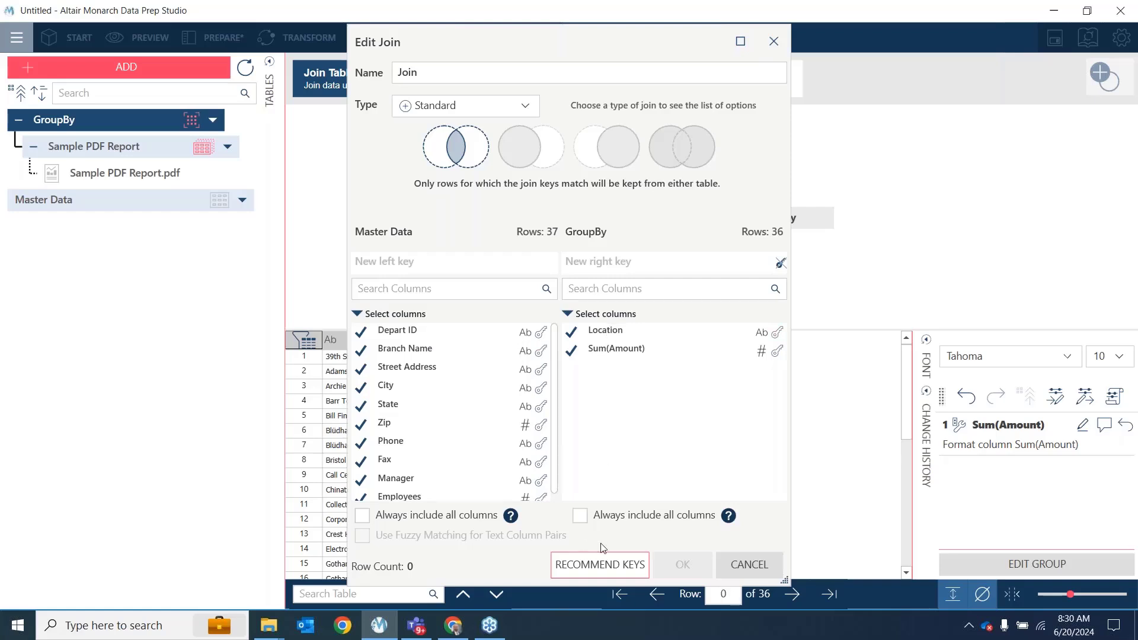
pyautogui.click(610, 557)
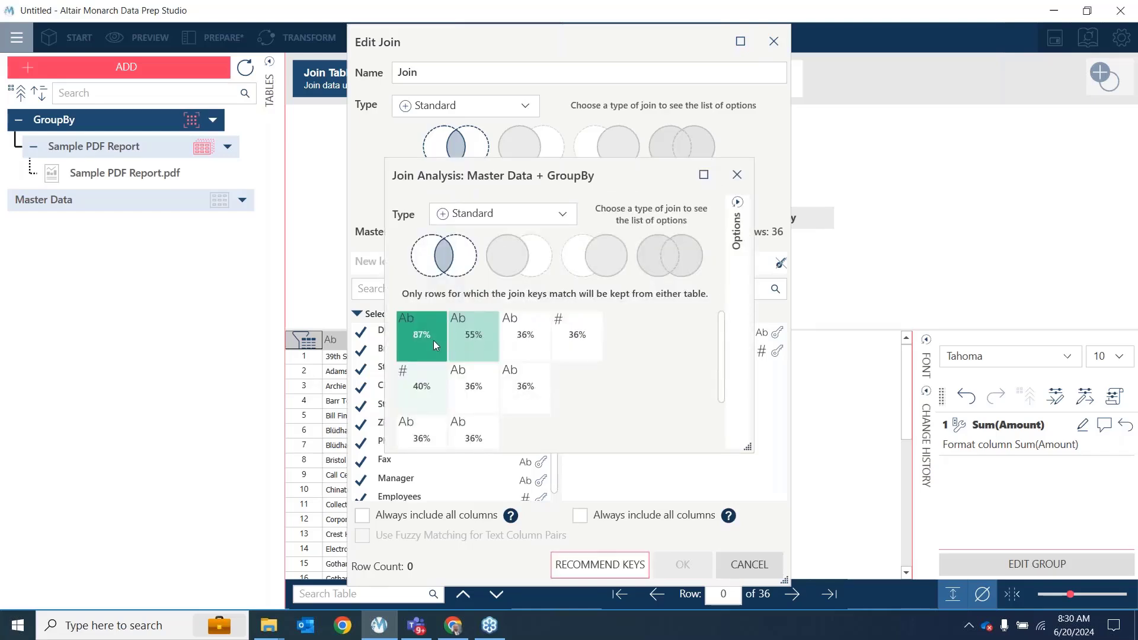
pyautogui.moveTo(429, 340)
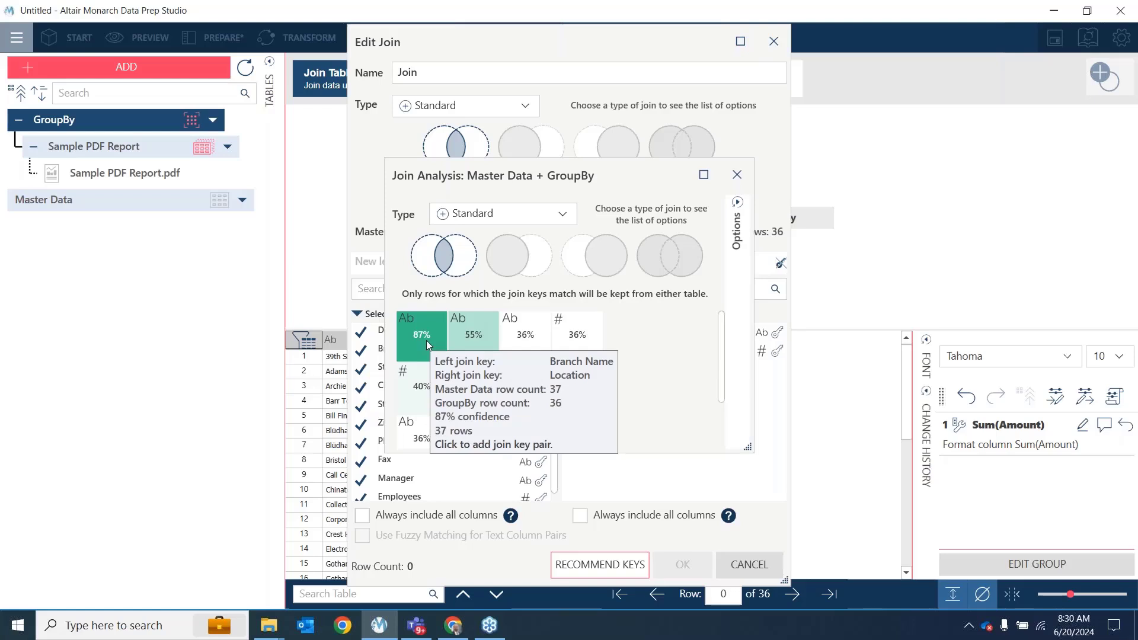
pyautogui.click(426, 342)
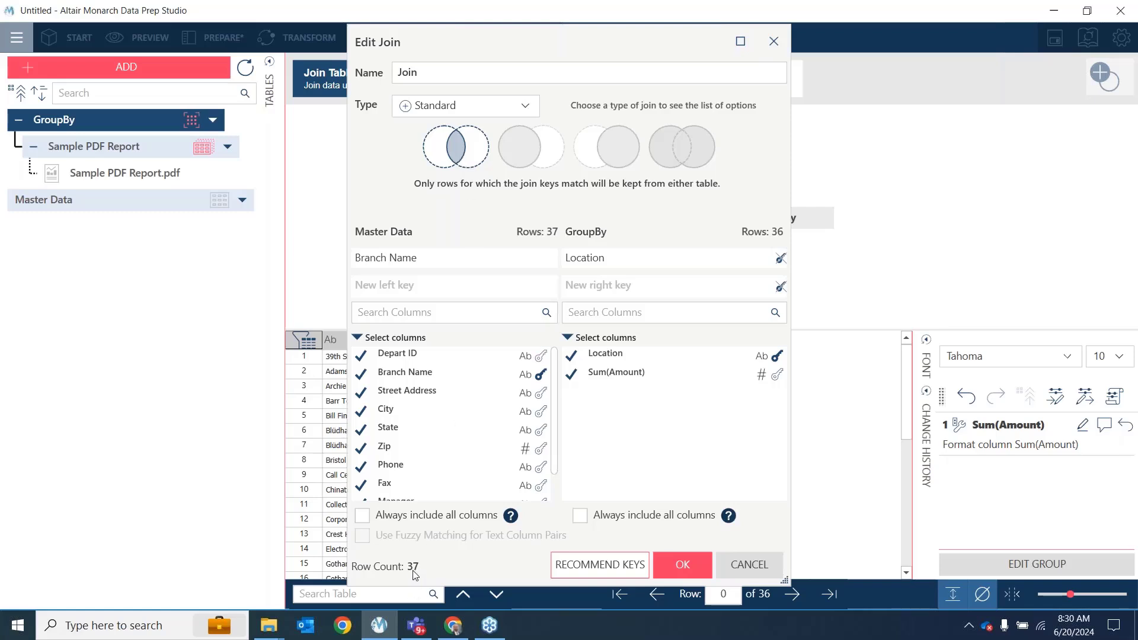
# Try the standard left outer, right outer and full outer joins and the Negative join type, comparing their row counts
pyautogui.click(530, 158)
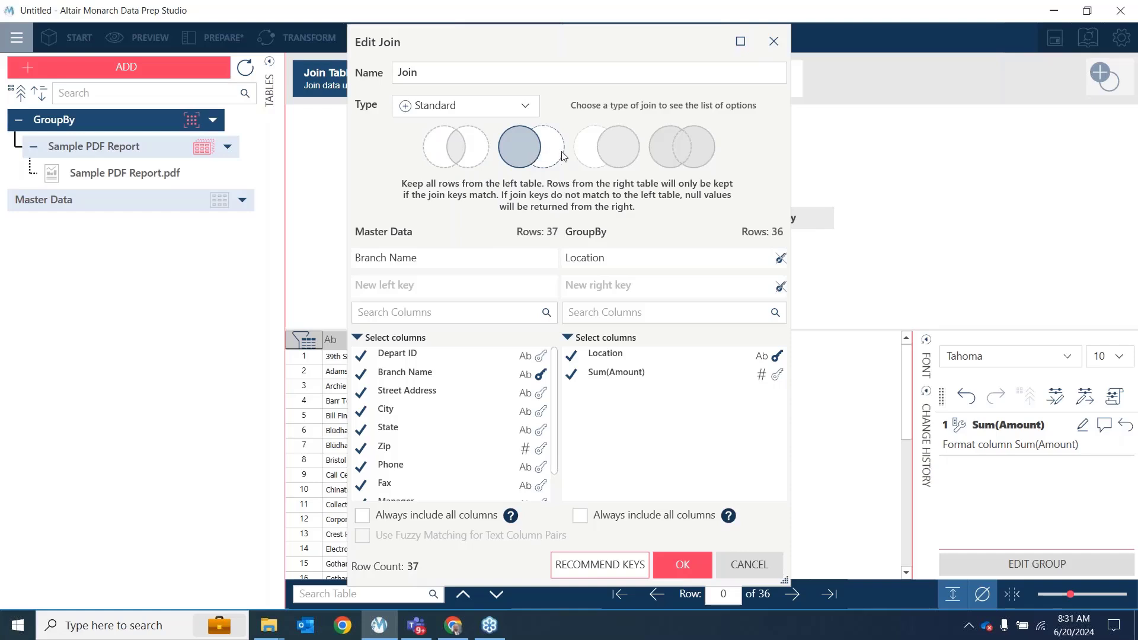
pyautogui.click(618, 153)
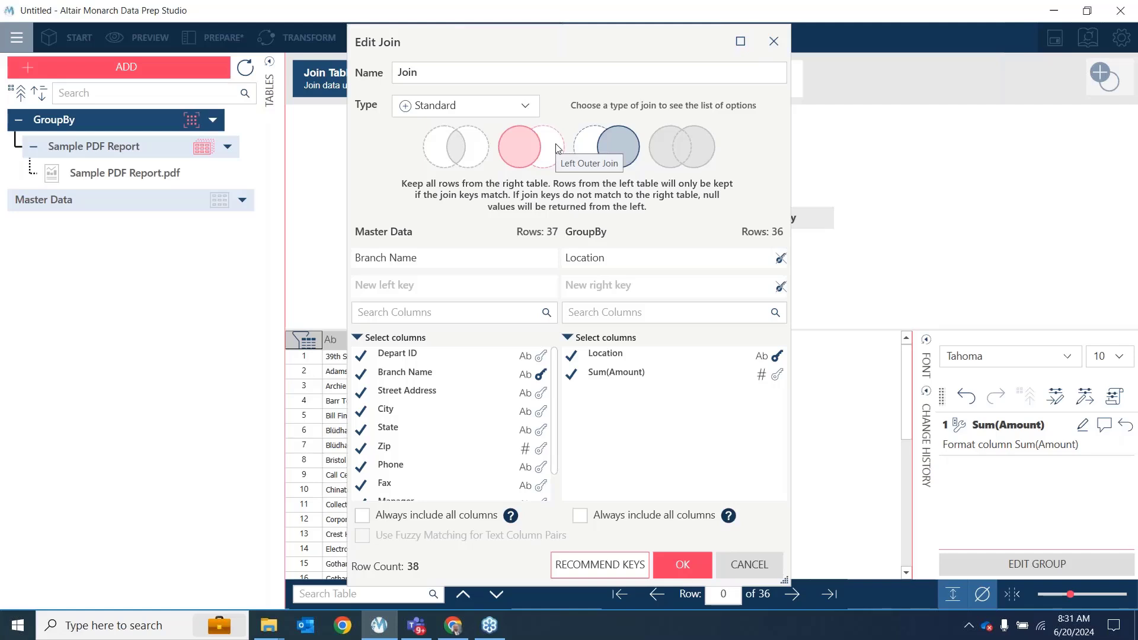
pyautogui.click(683, 151)
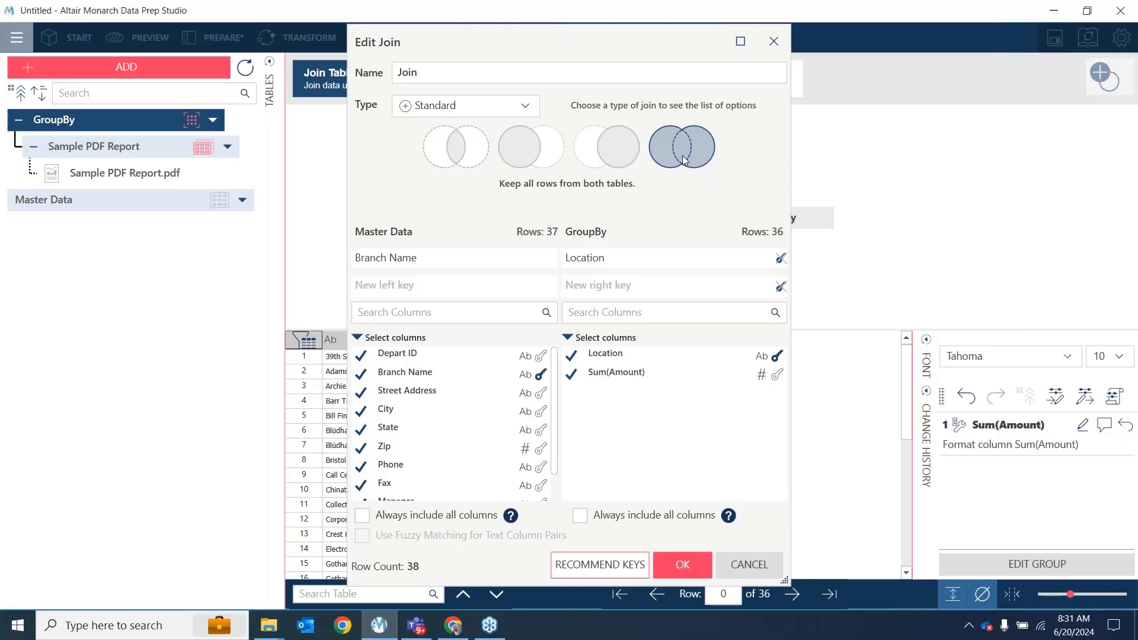
pyautogui.click(527, 109)
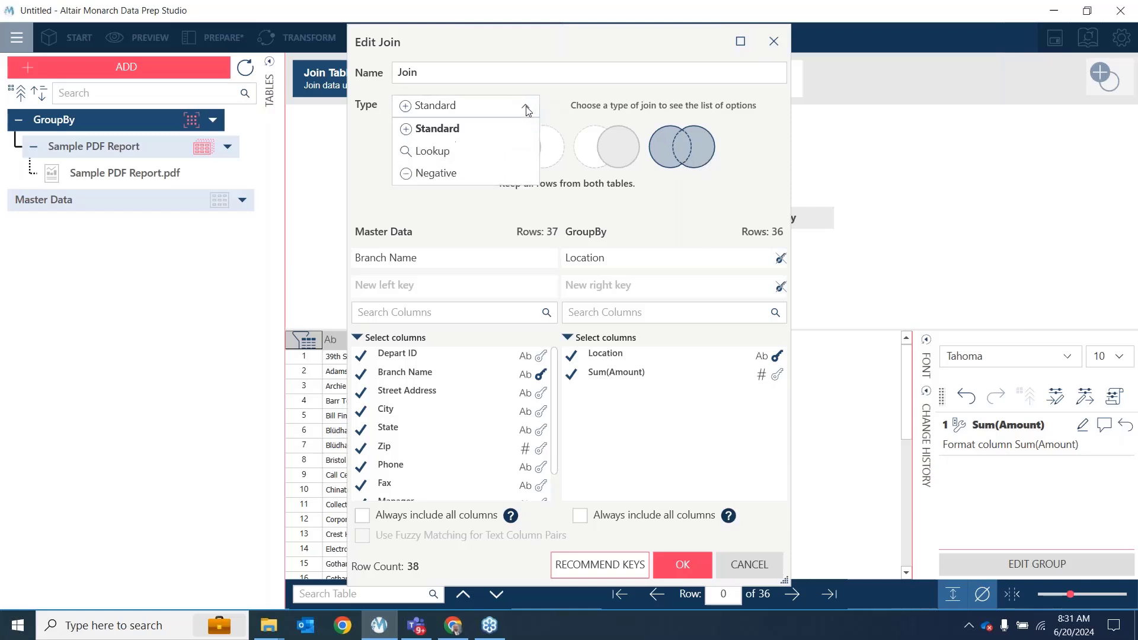
pyautogui.click(512, 173)
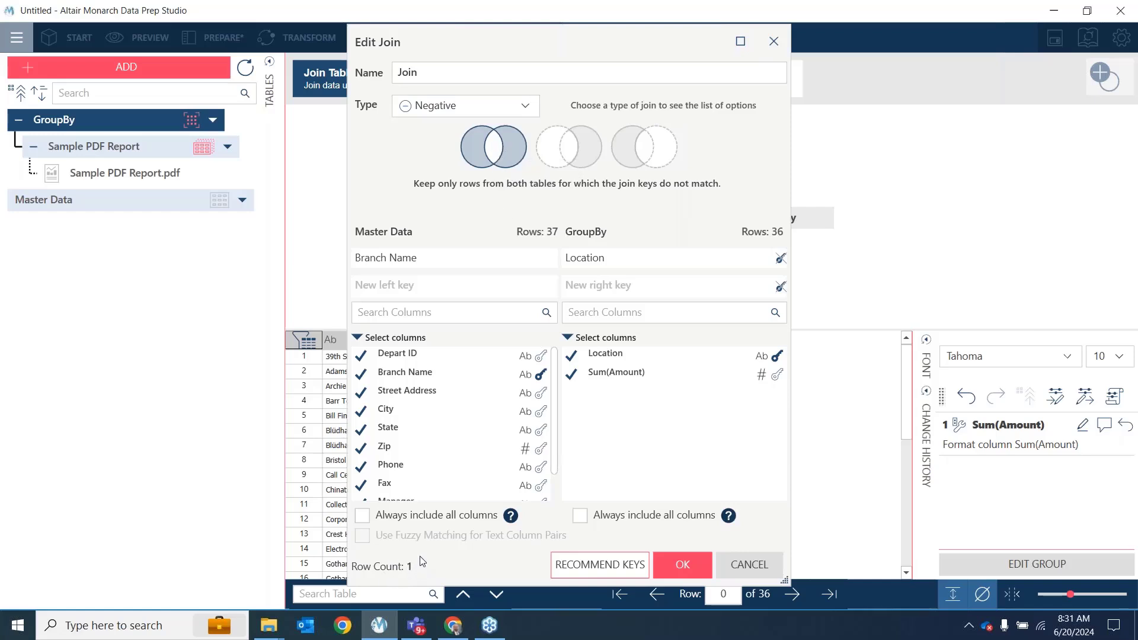
# Create the join as a Standard full outer join that keeps all rows from both tables
pyautogui.click(526, 108)
pyautogui.click(518, 131)
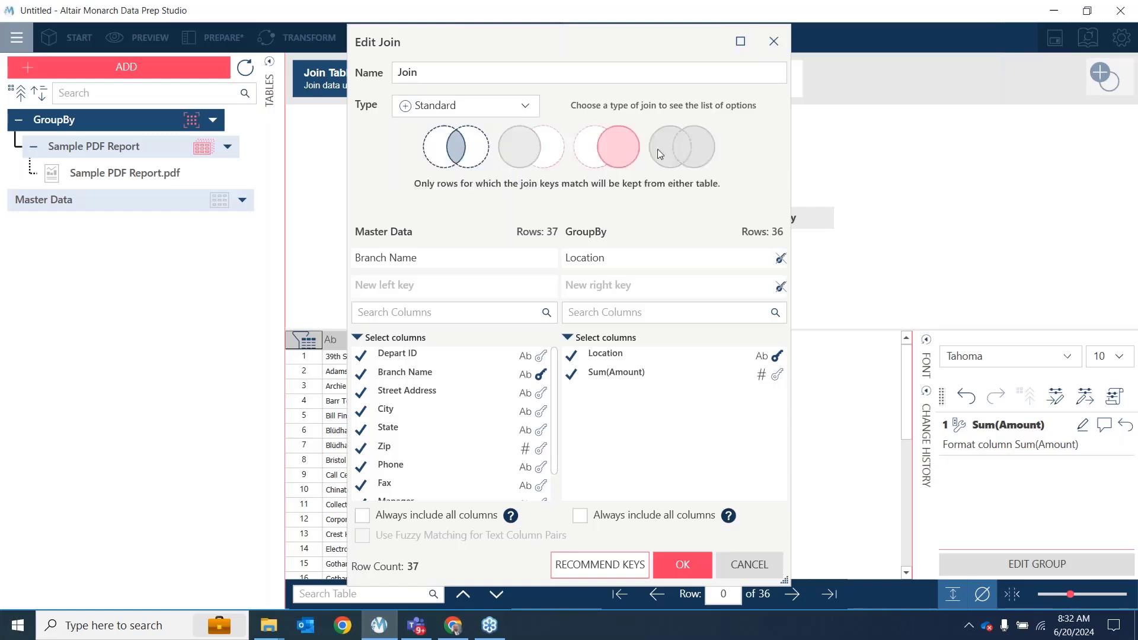
pyautogui.click(689, 153)
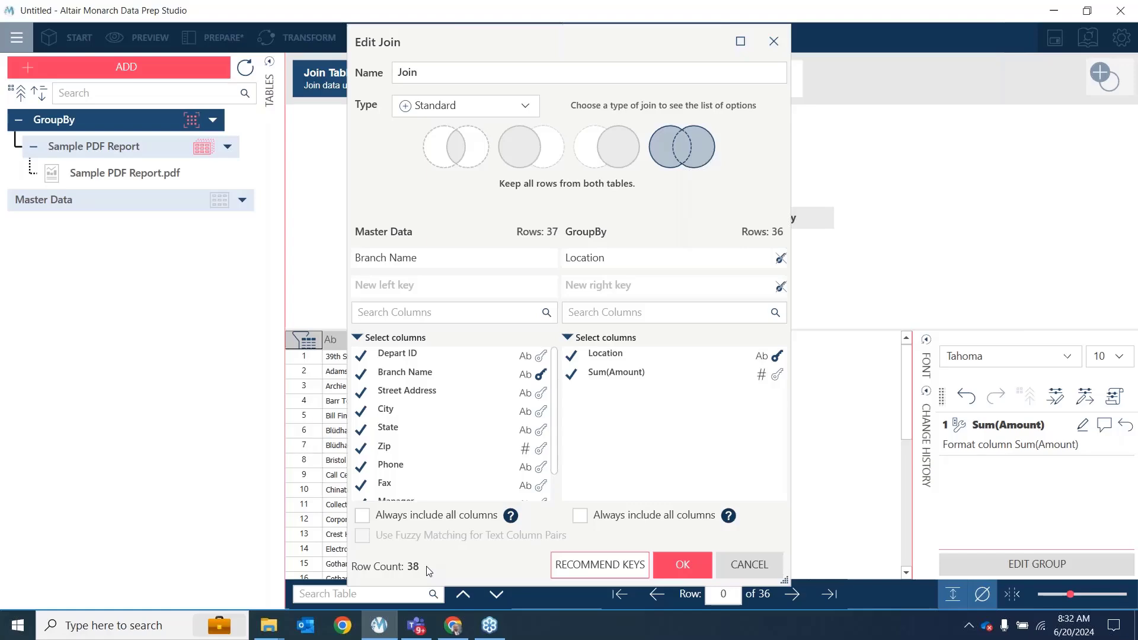
pyautogui.click(680, 563)
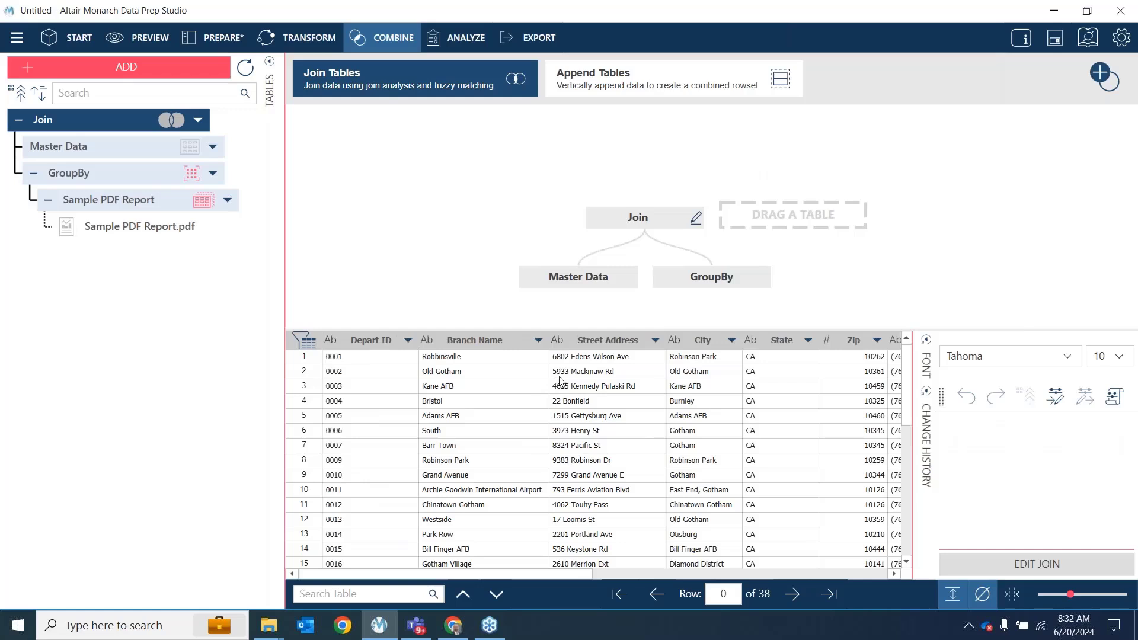
# Edit the join so that only Depart ID and Manager are included from the Master Data columns
pyautogui.click(196, 123)
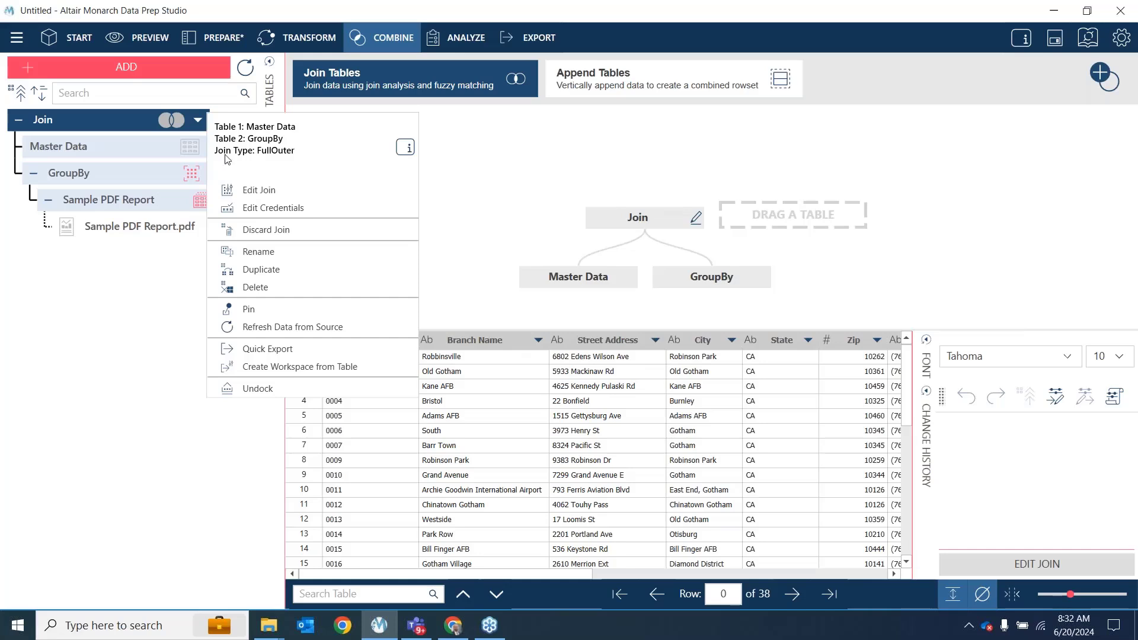
pyautogui.click(254, 190)
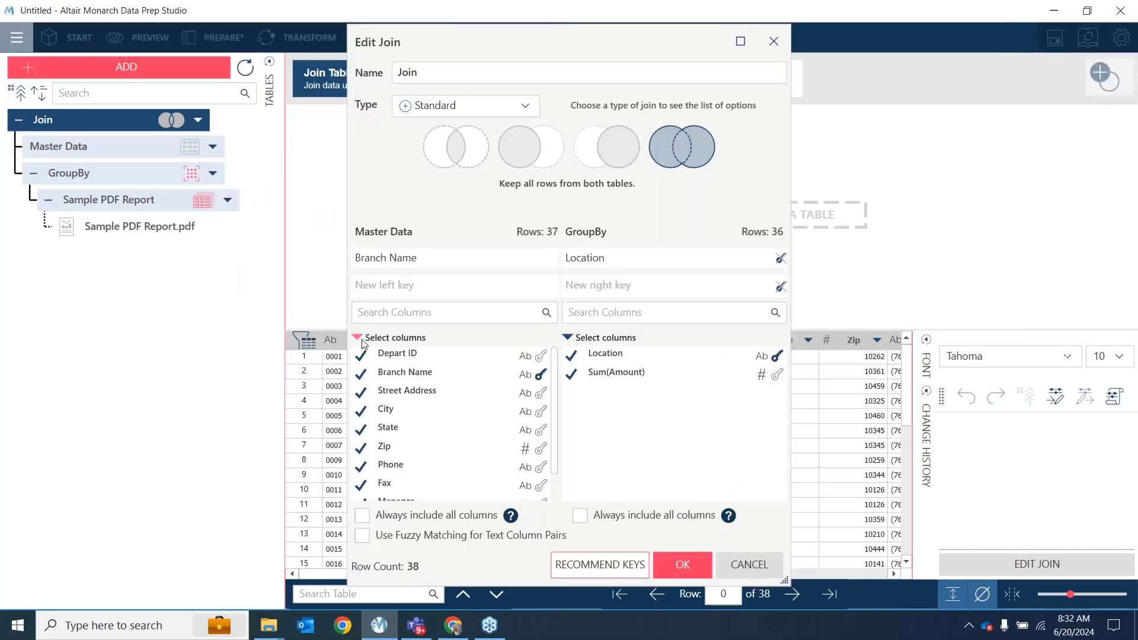
pyautogui.click(360, 341)
pyautogui.click(400, 362)
pyautogui.scroll(-1, 368, 412)
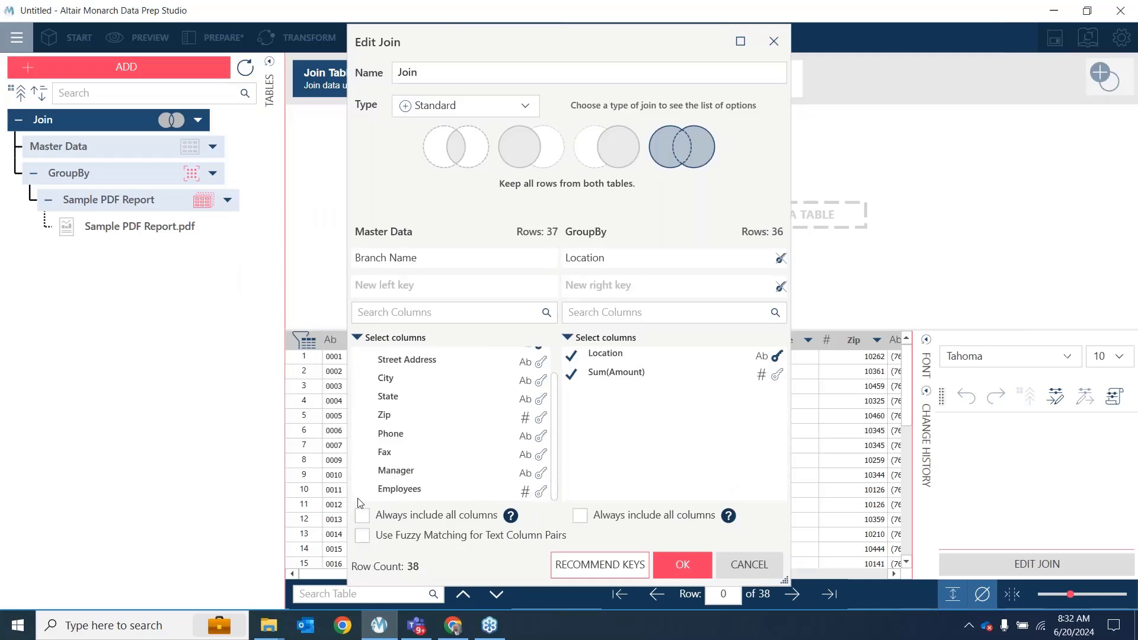
pyautogui.click(364, 473)
pyautogui.click(699, 564)
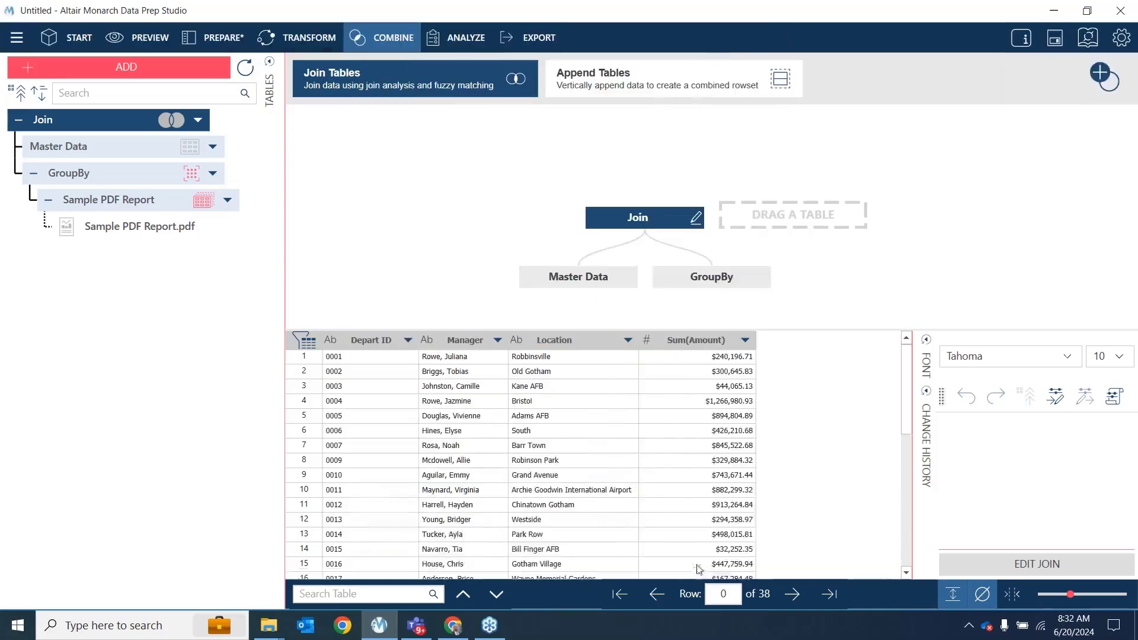
# Move the Manager column of the joined table behind Sum(Amount) and check the last rows
pyautogui.click(233, 37)
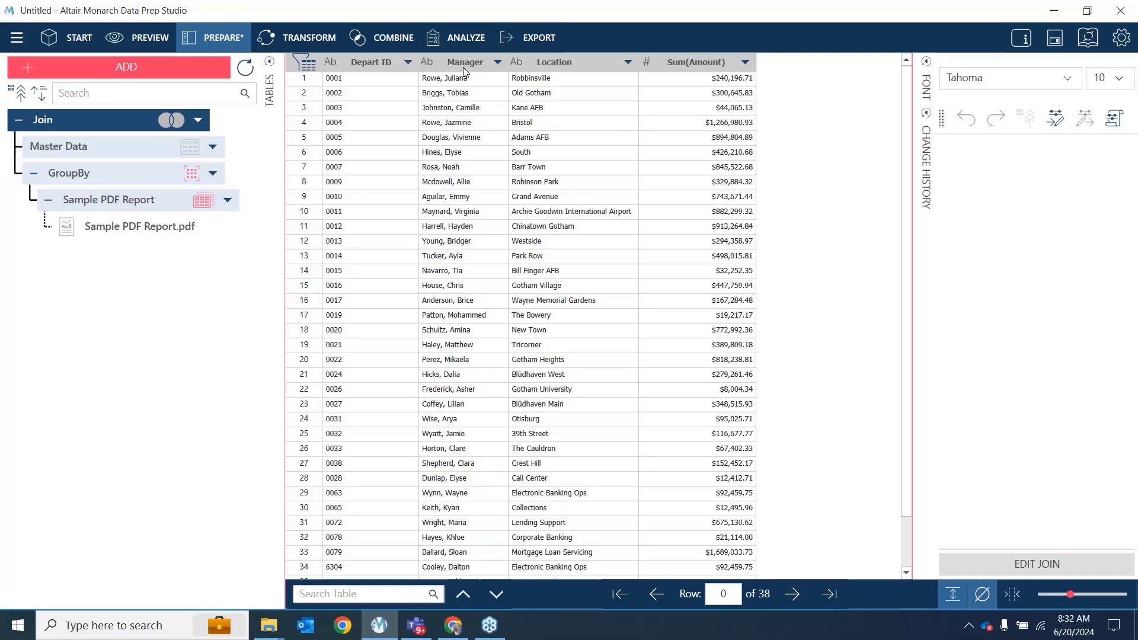
pyautogui.moveTo(465, 72); pyautogui.dragTo(726, 112)
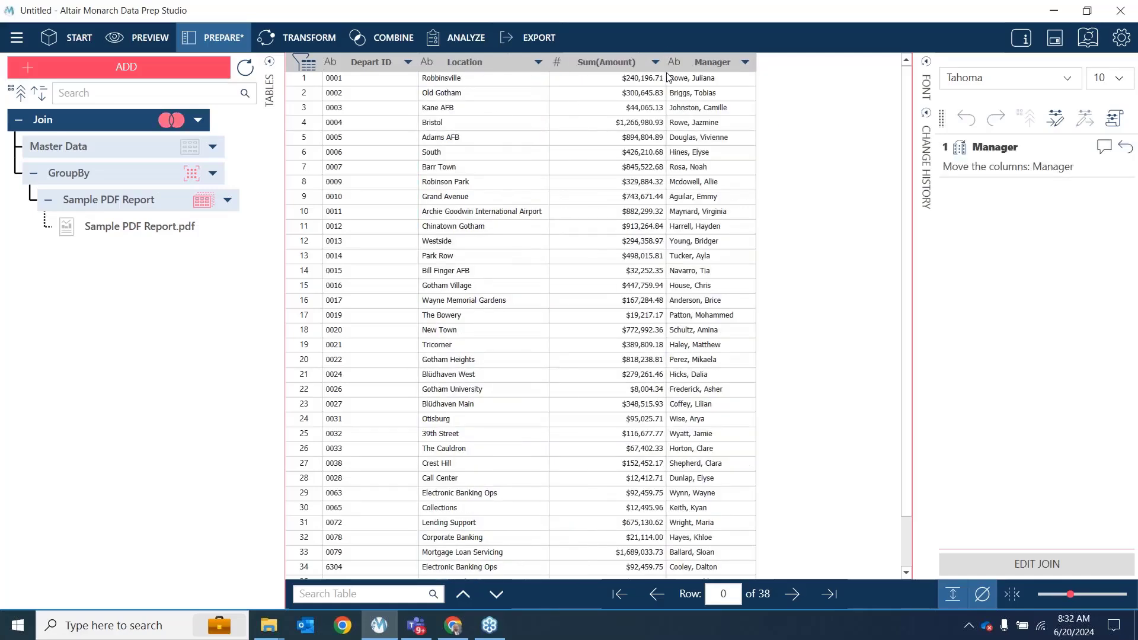
pyautogui.scroll(-2, 534, 196)
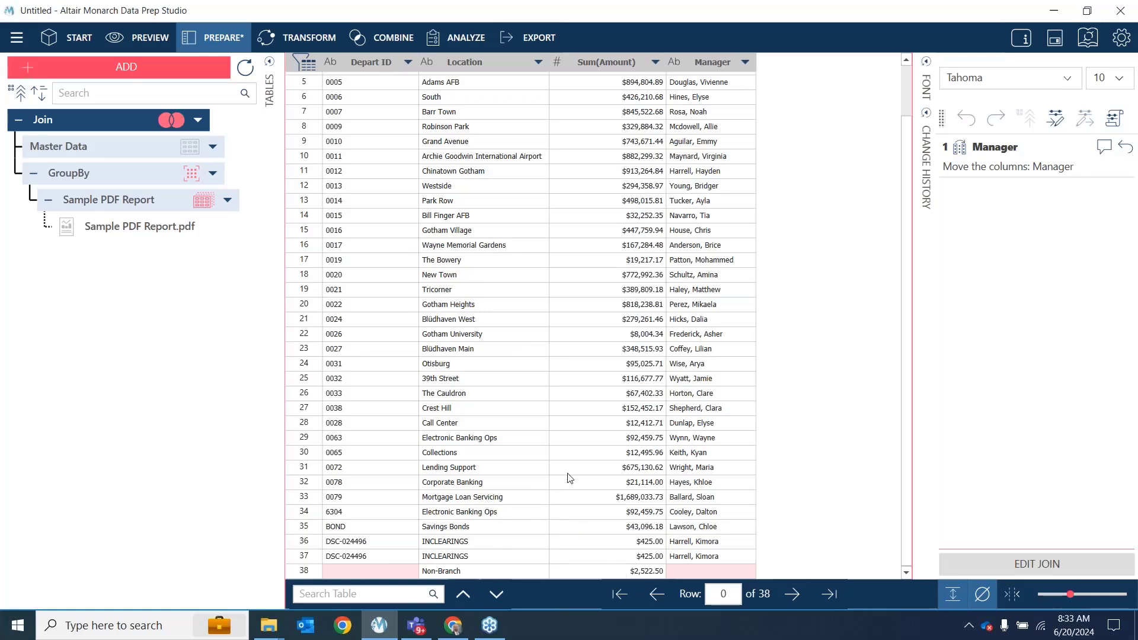
# Duplicate the Join table and name the copy audit
pyautogui.rightClick(108, 124)
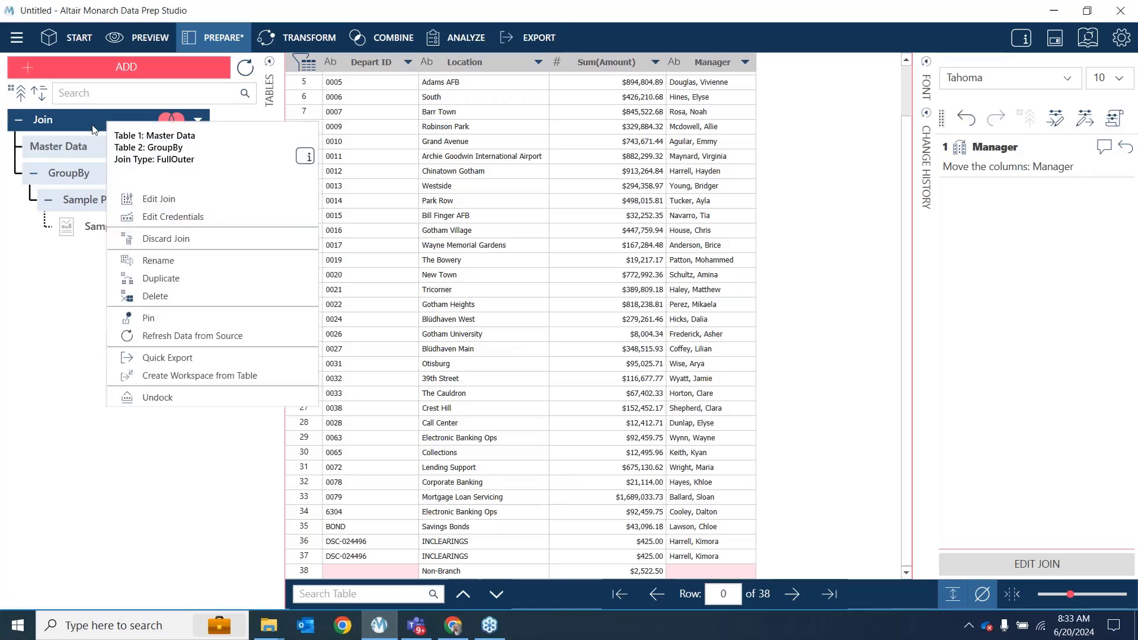
pyautogui.click(151, 277)
pyautogui.press('F2')
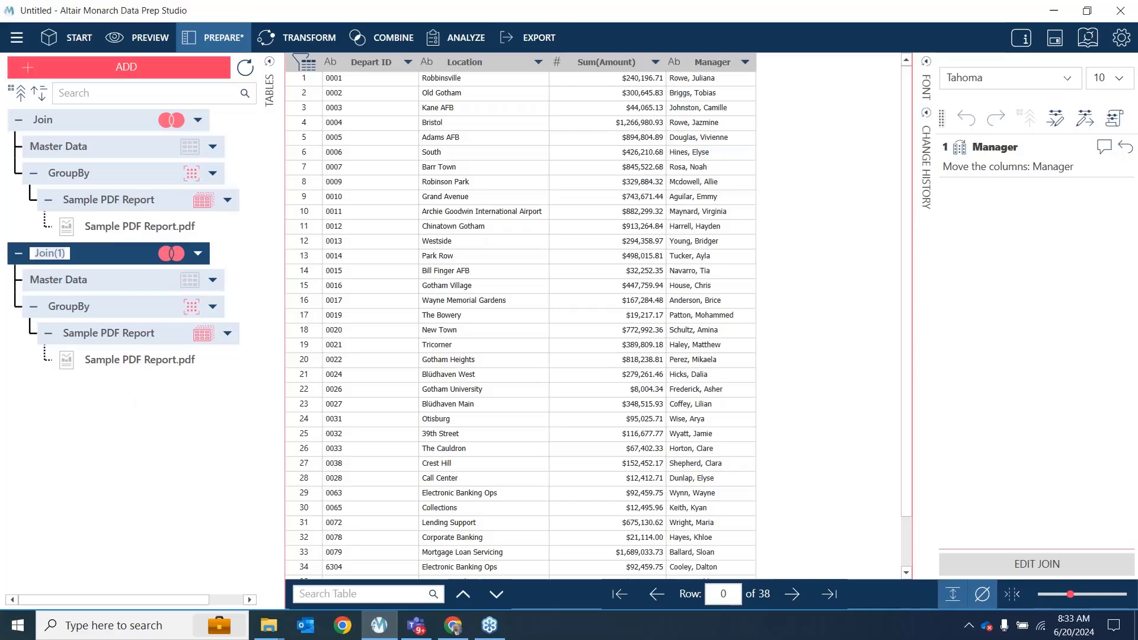
pyautogui.write('audit')
pyautogui.press('Return')
# Filter the Depart ID column of the audit table with the expression Is Not Null and check the remaining rows
pyautogui.scroll(-2, 366, 246)
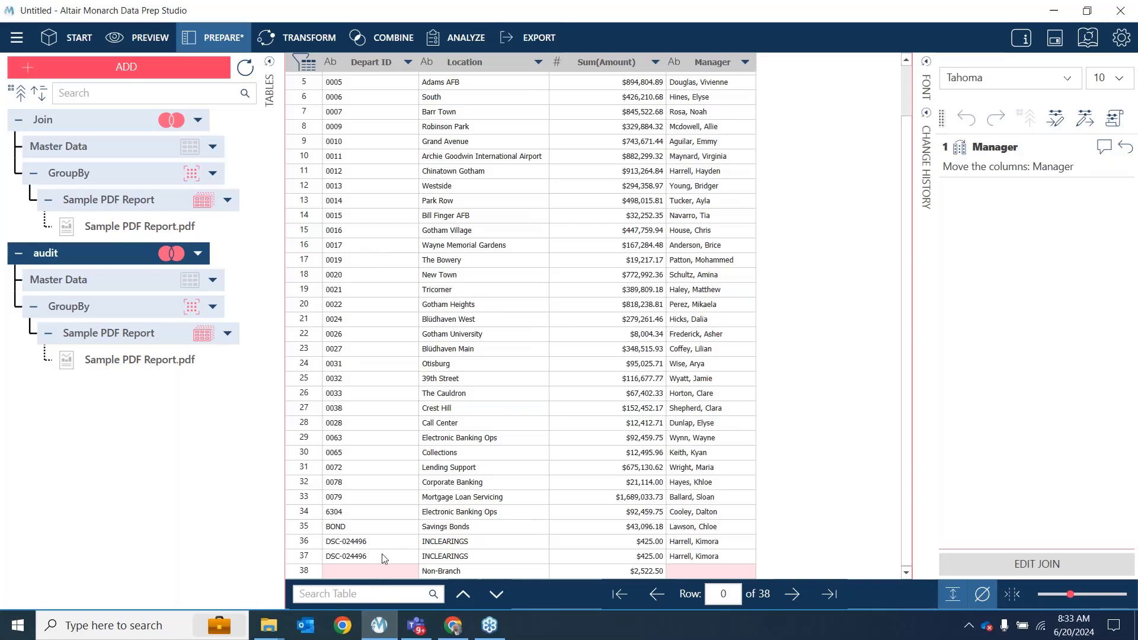
pyautogui.click(406, 63)
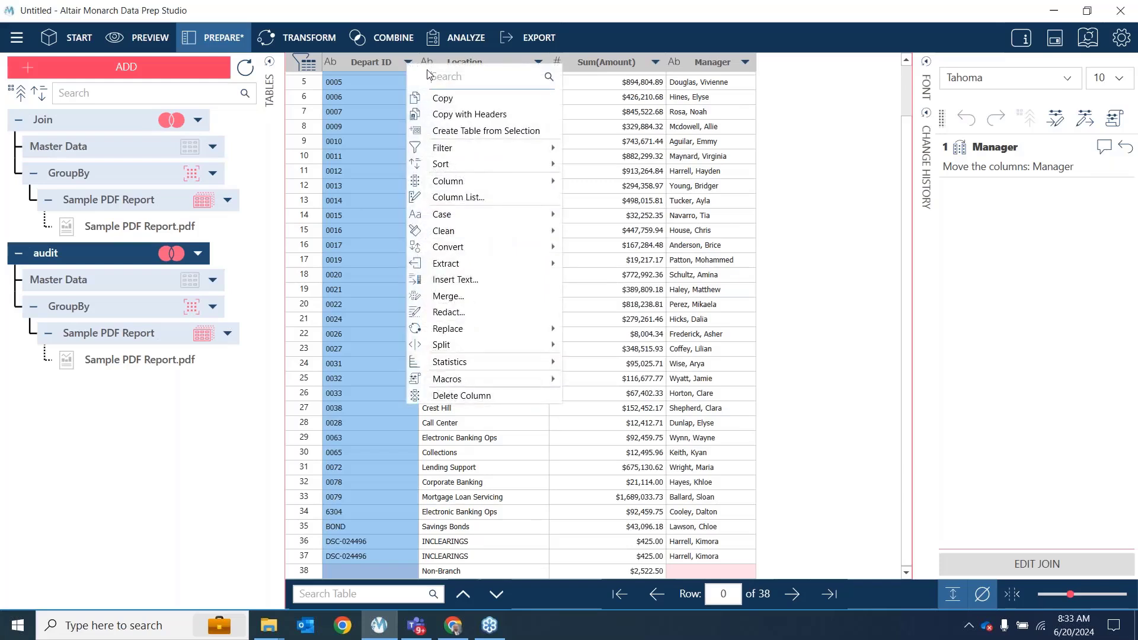
pyautogui.moveTo(471, 149)
pyautogui.click(602, 155)
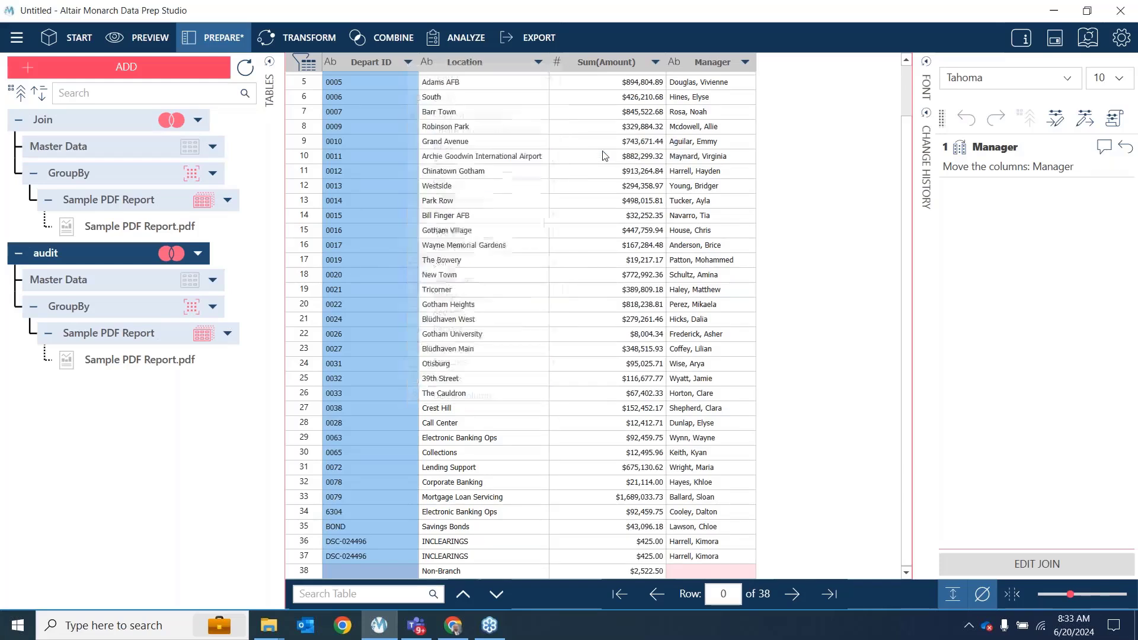
pyautogui.click(546, 308)
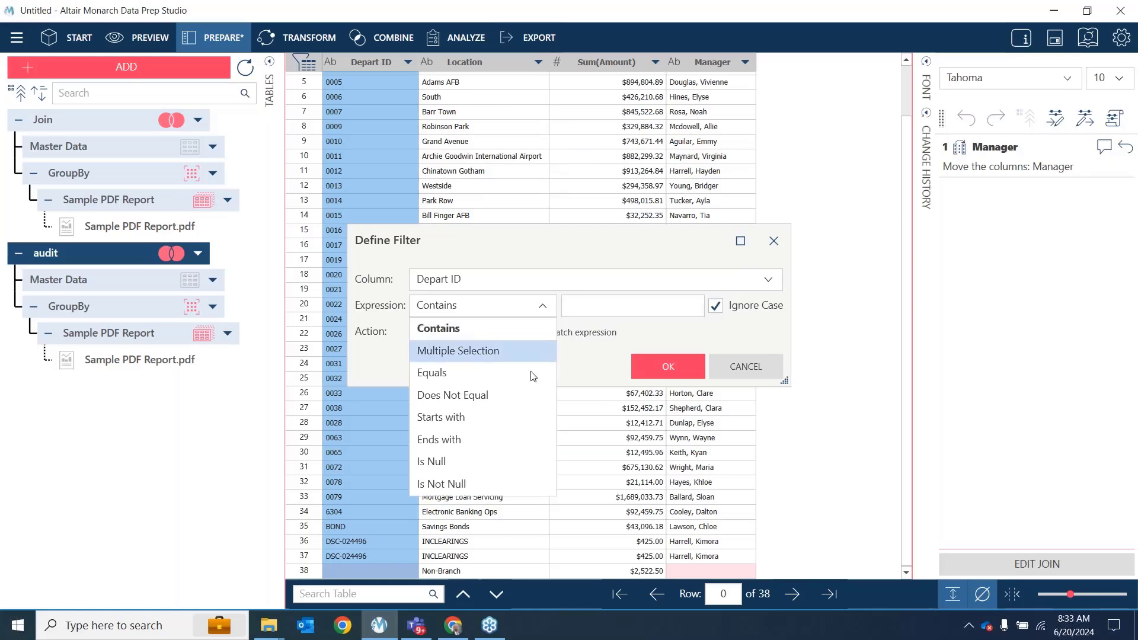
pyautogui.click(497, 486)
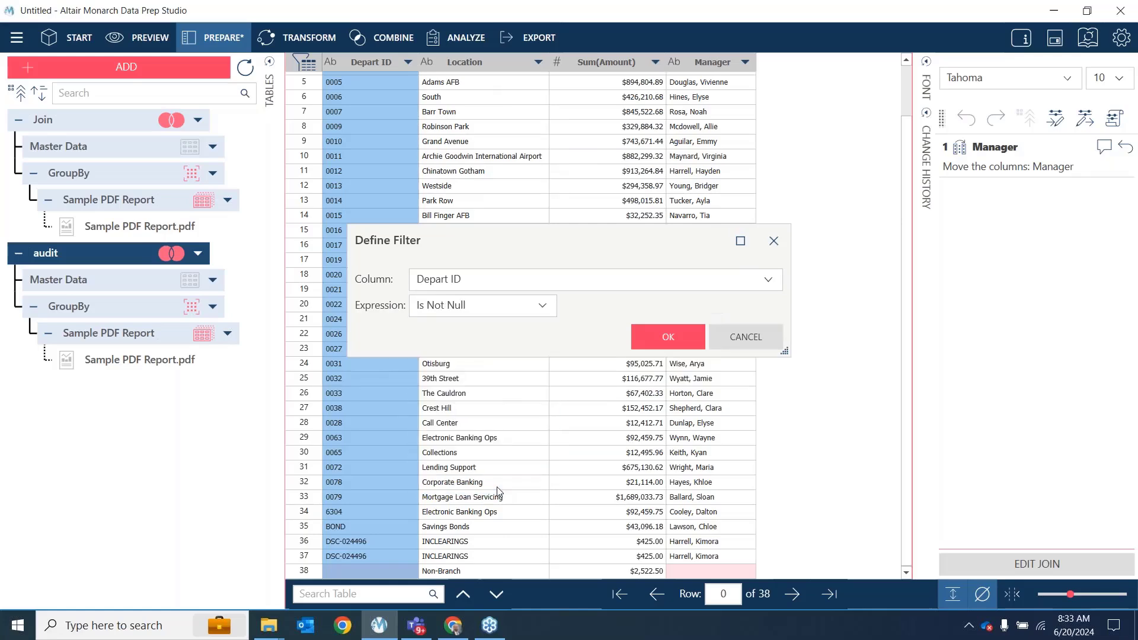
pyautogui.click(671, 341)
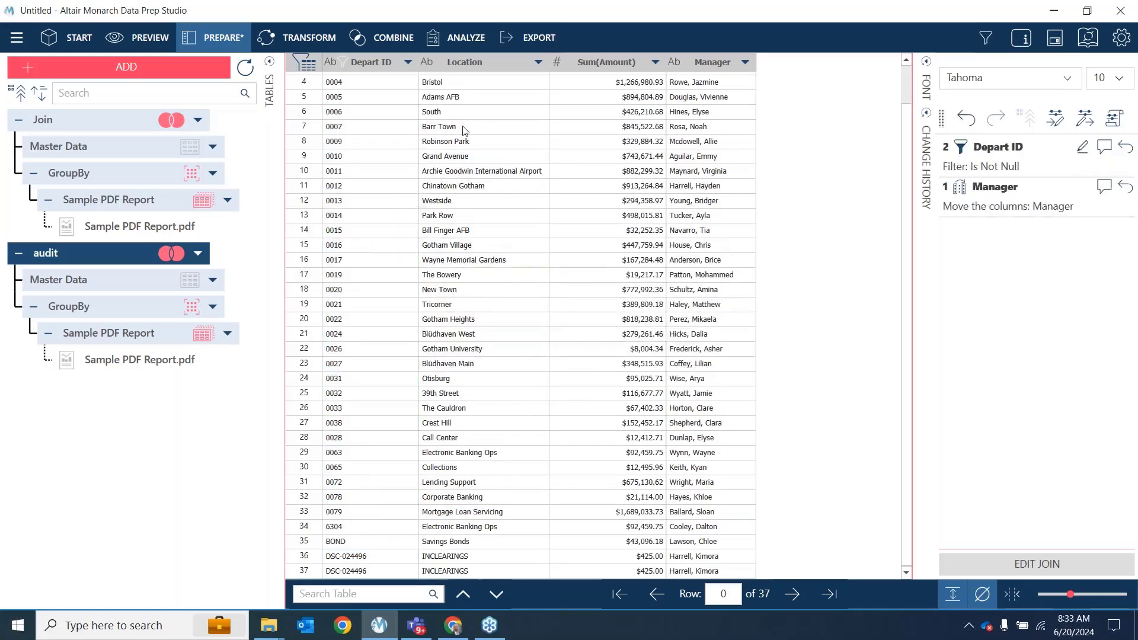
pyautogui.scroll(1, 563, 294)
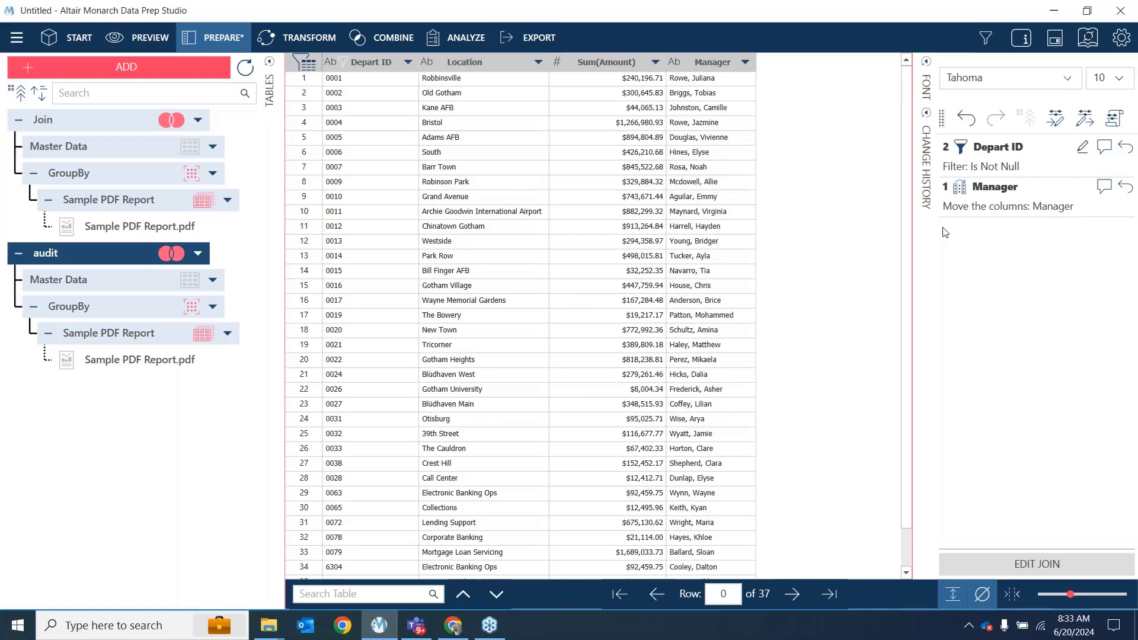
# Change the audit table's Depart ID filter expression to Is Null, and toggle the filter change off and on again
pyautogui.click(1082, 149)
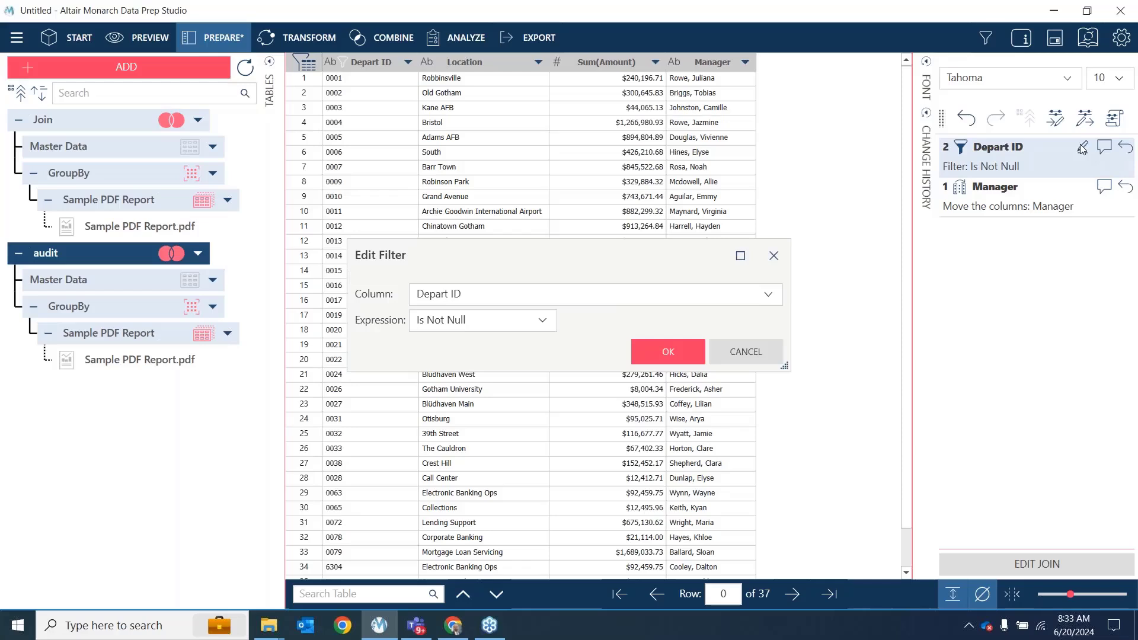
pyautogui.click(542, 320)
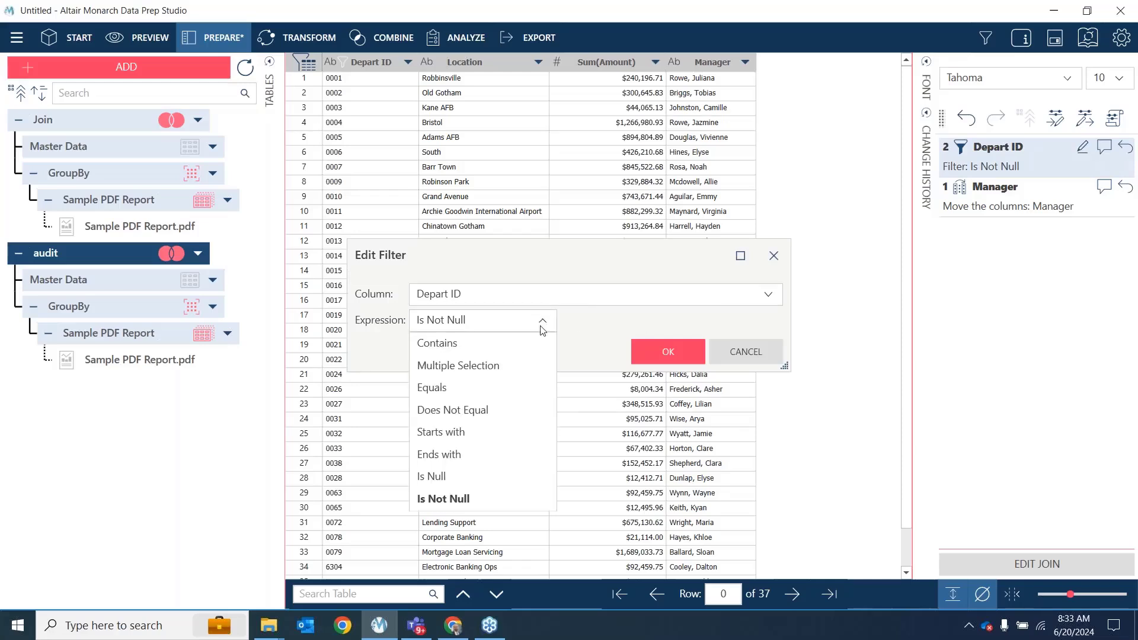
pyautogui.click(501, 485)
pyautogui.click(666, 352)
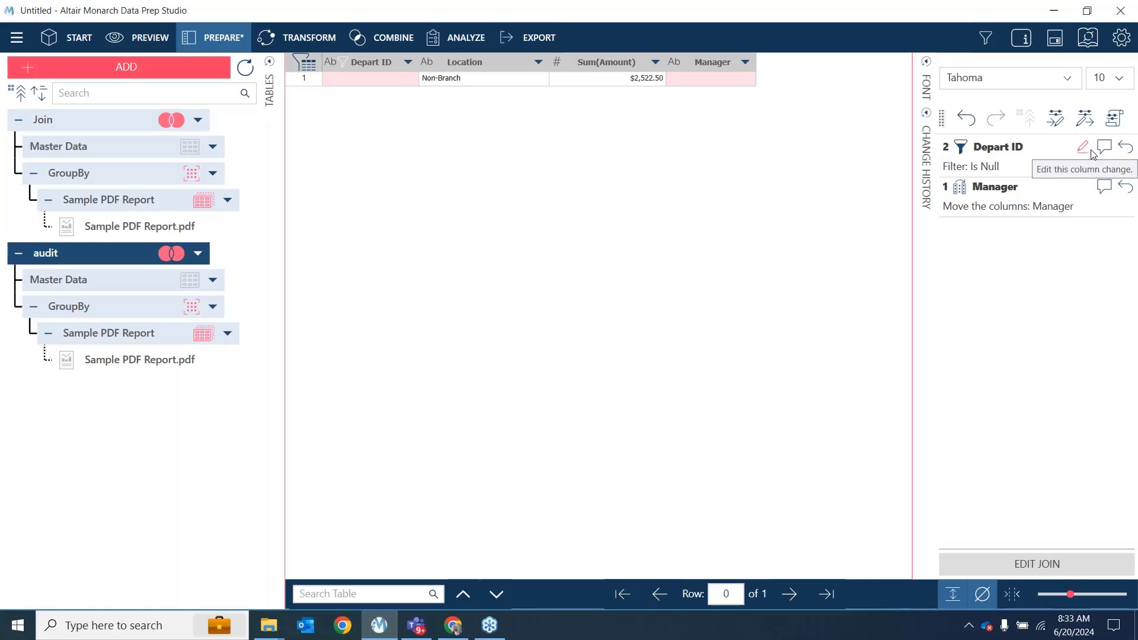
pyautogui.click(1123, 149)
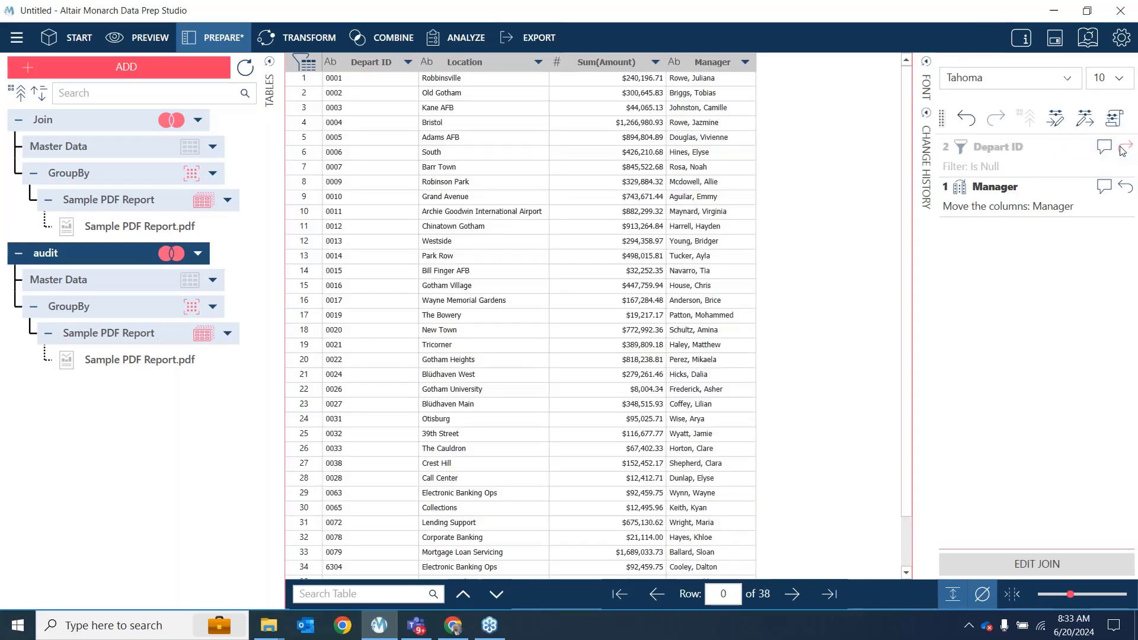
pyautogui.click(1124, 149)
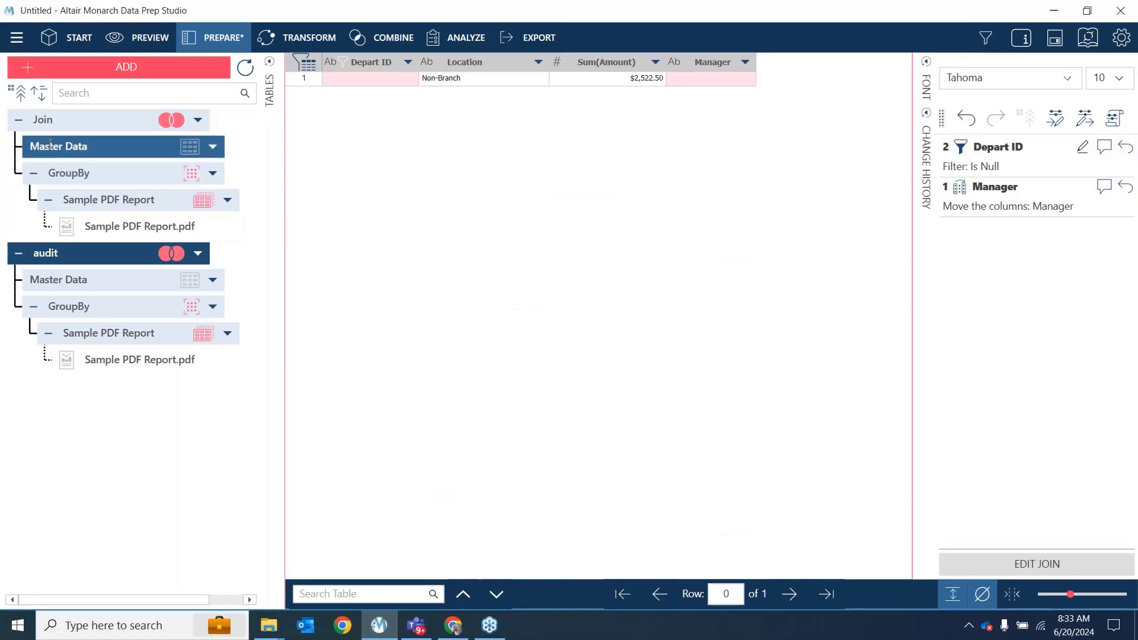
# Rename the Join table to data and view the audit table
pyautogui.click(52, 120)
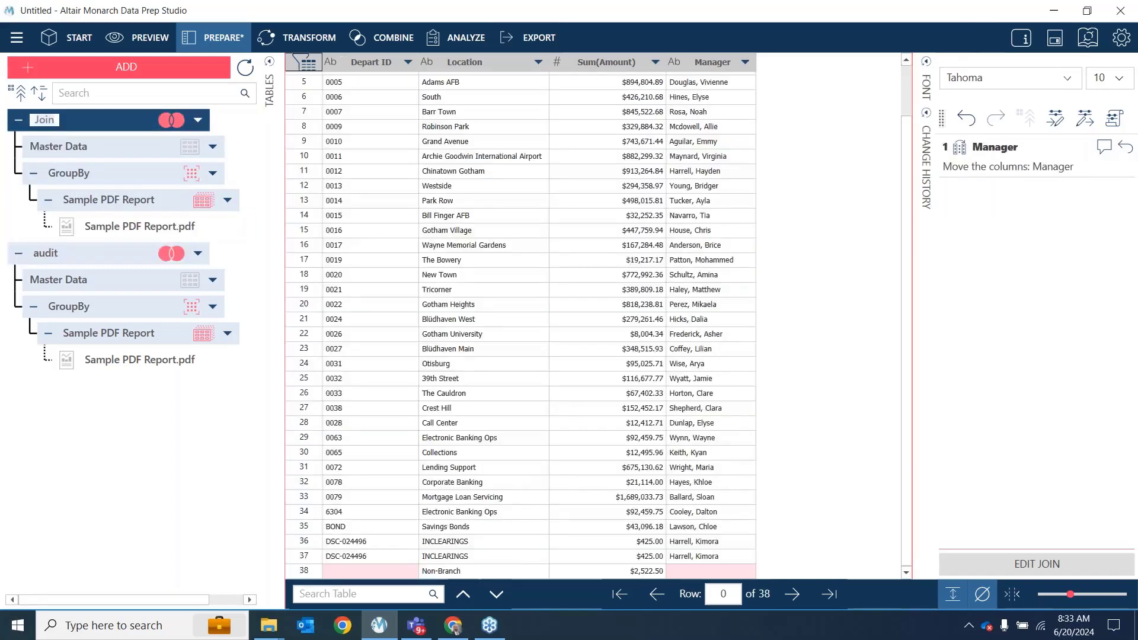
pyautogui.write('data')
pyautogui.press('Return')
pyautogui.click(99, 253)
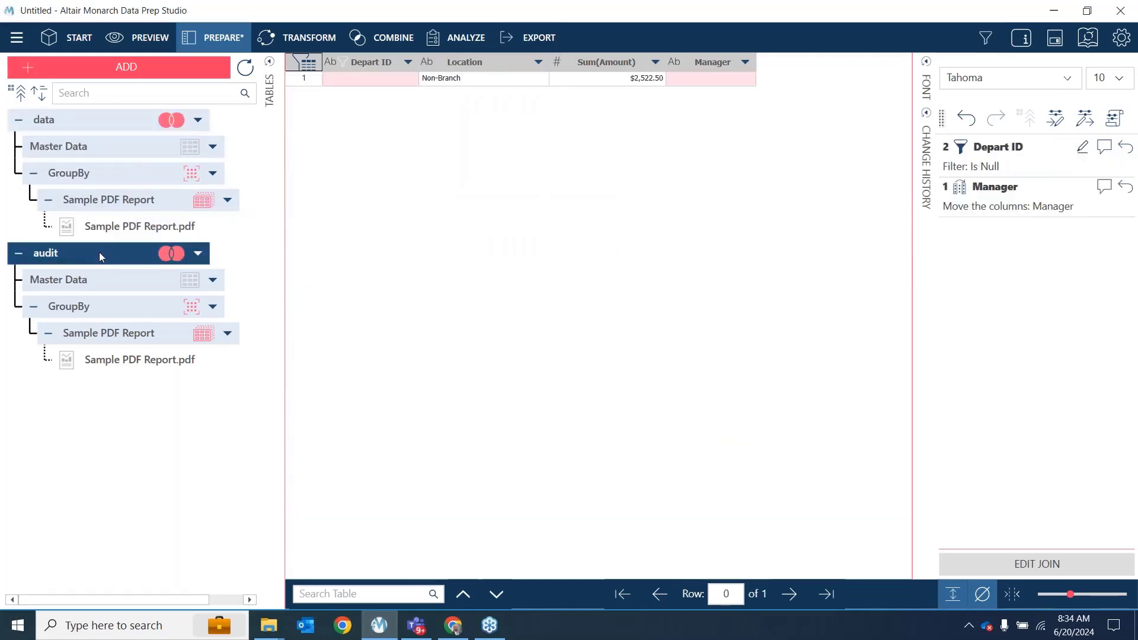
# Filter the Depart ID column of the data table with the expression Is Not Null
pyautogui.click(105, 119)
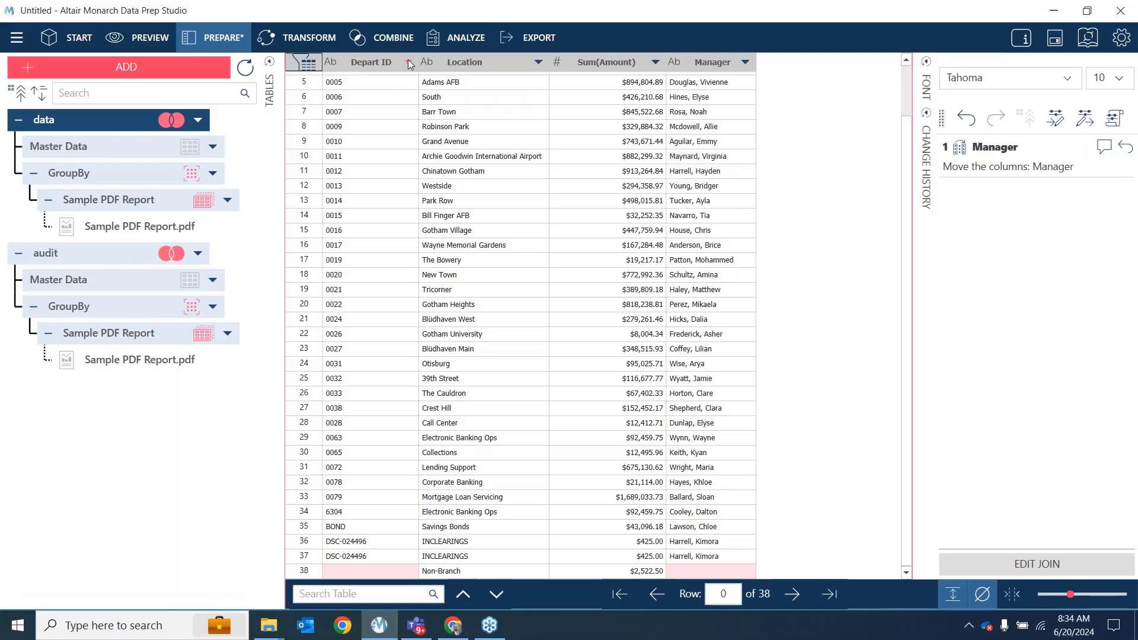
pyautogui.click(409, 63)
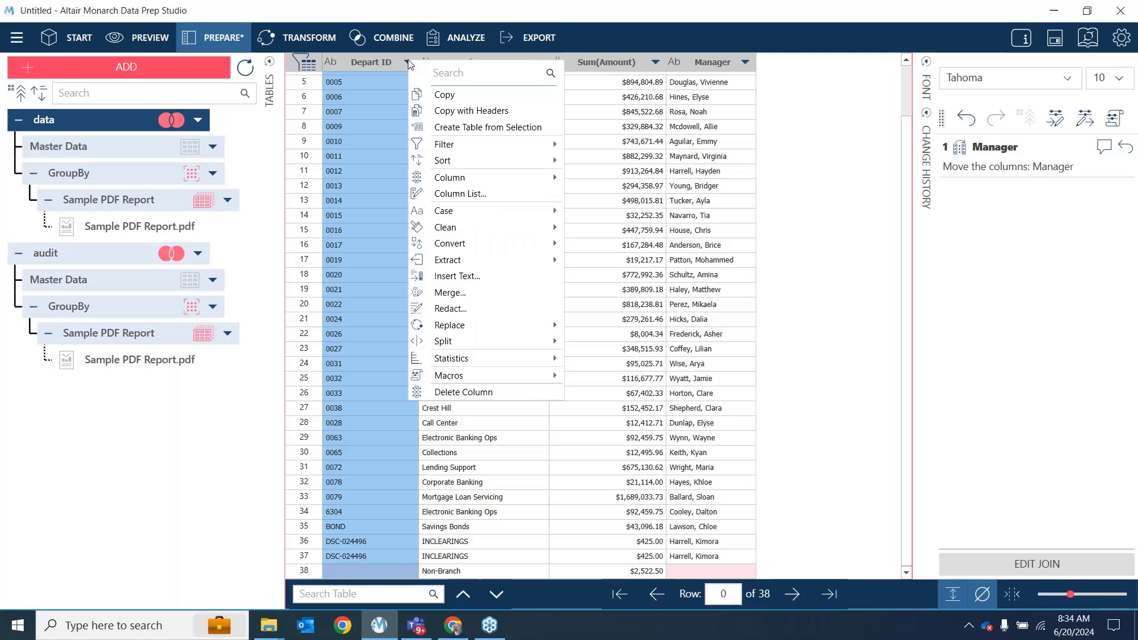
pyautogui.moveTo(468, 152)
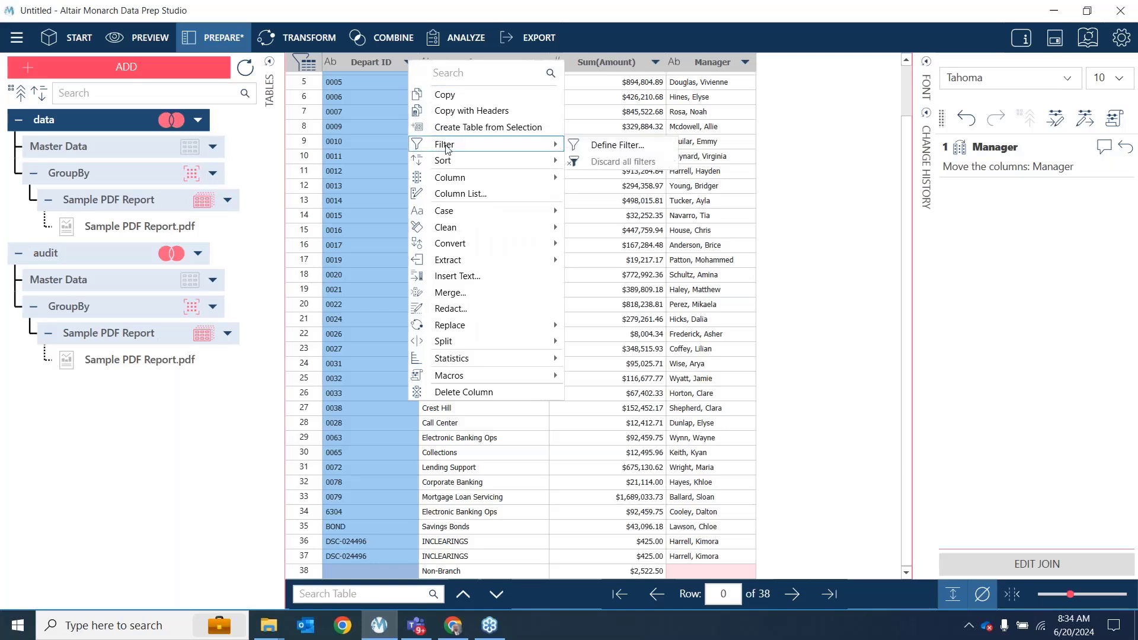
pyautogui.click(591, 146)
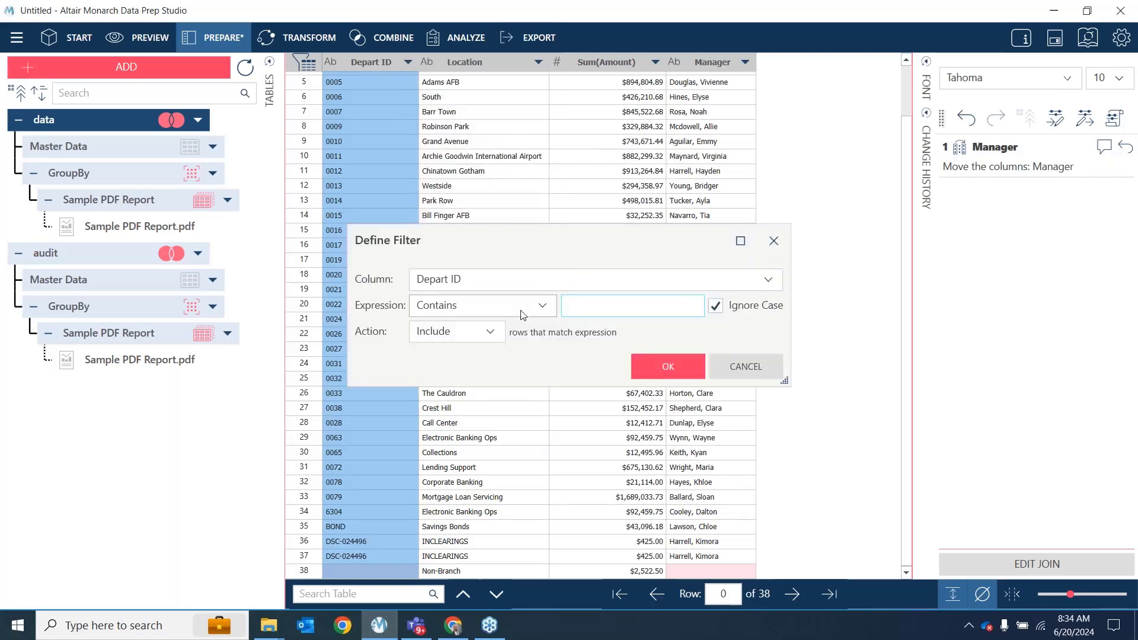
pyautogui.click(495, 337)
pyautogui.click(497, 337)
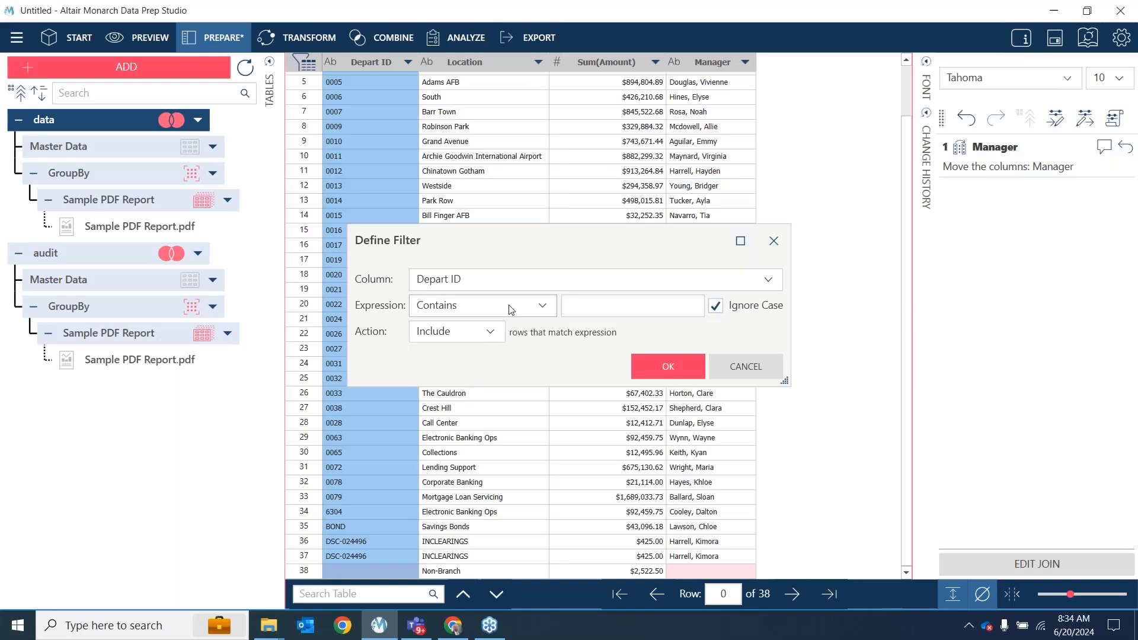
pyautogui.click(538, 312)
pyautogui.click(500, 462)
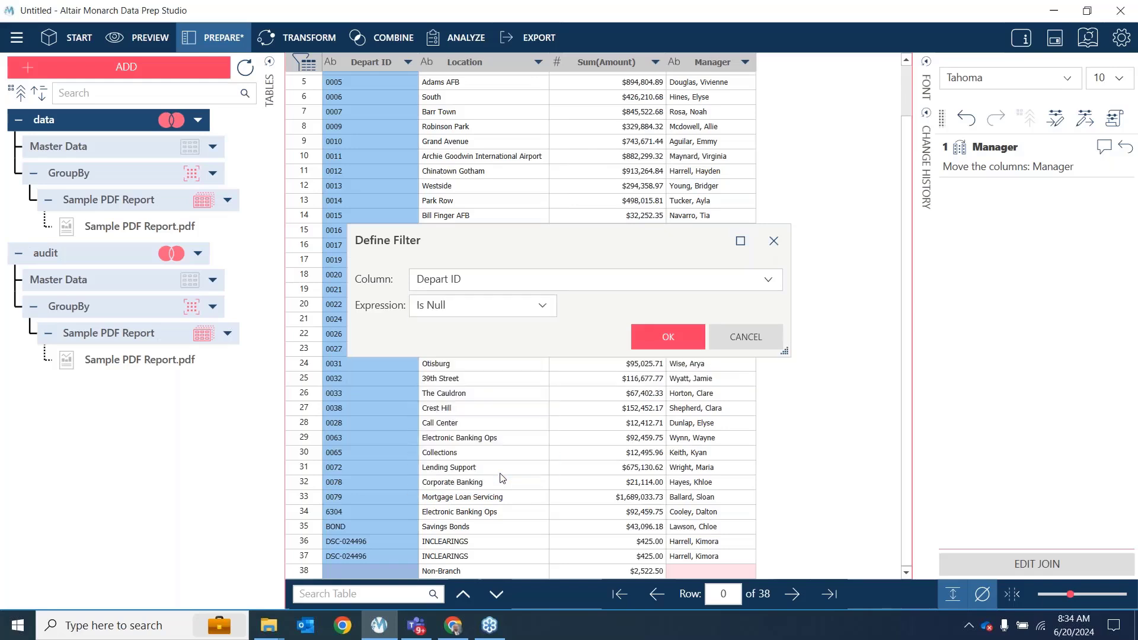
pyautogui.click(483, 306)
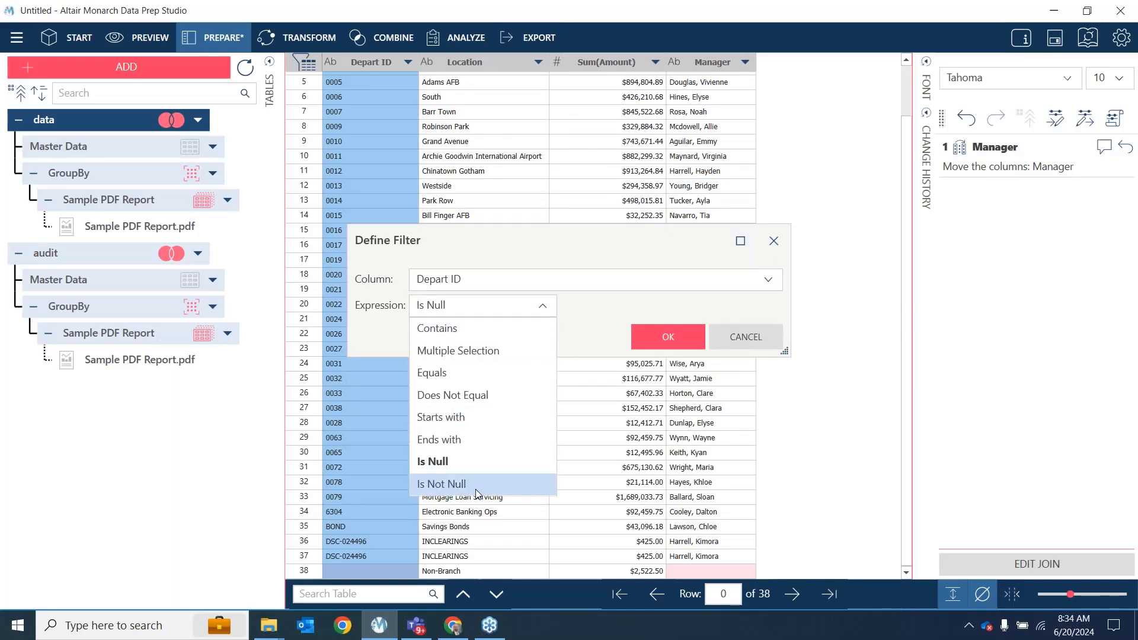
pyautogui.click(496, 480)
pyautogui.click(663, 339)
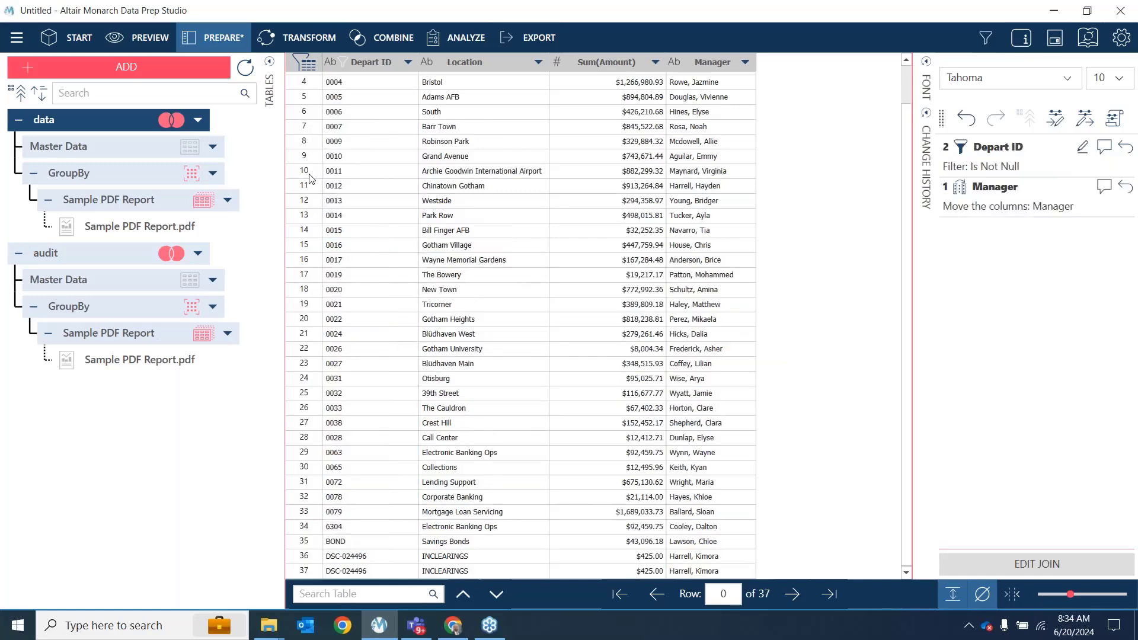
# Look at the options for joining tables and for appending them vertically
pyautogui.click(389, 43)
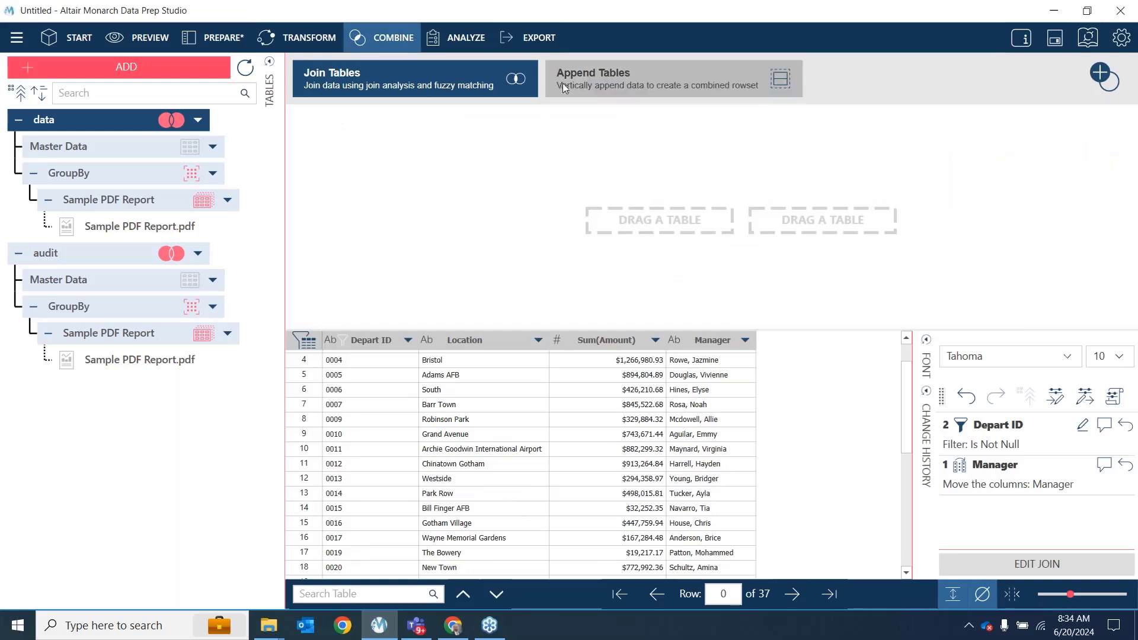
pyautogui.click(608, 85)
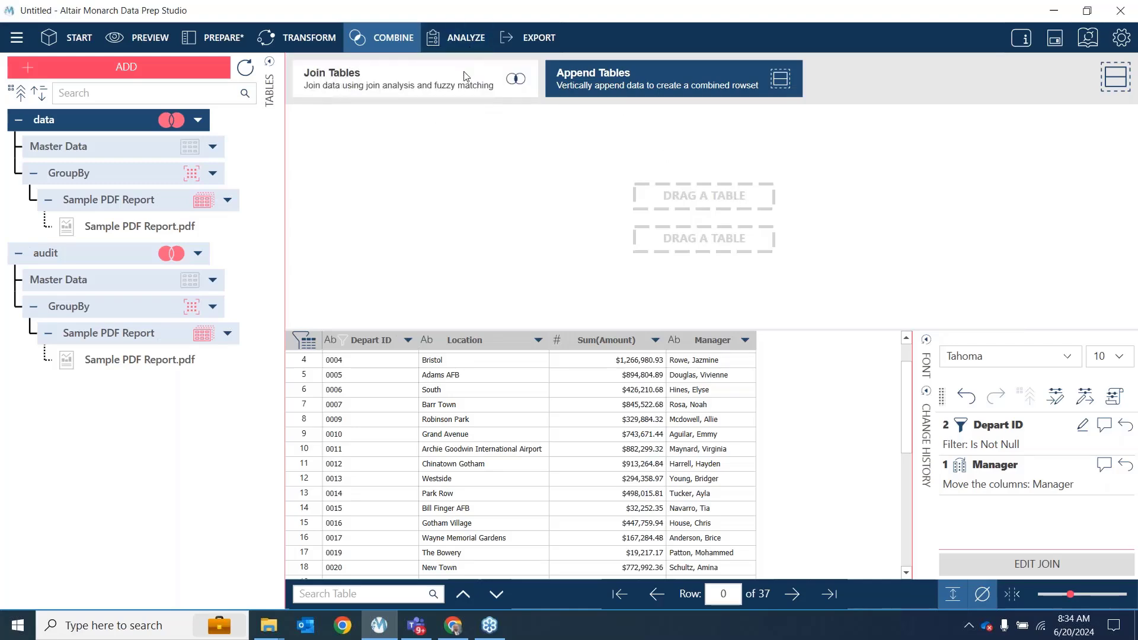
# Open the analysis view and inspect the extracted Sample PDF Report table and its source PDF
pyautogui.click(453, 42)
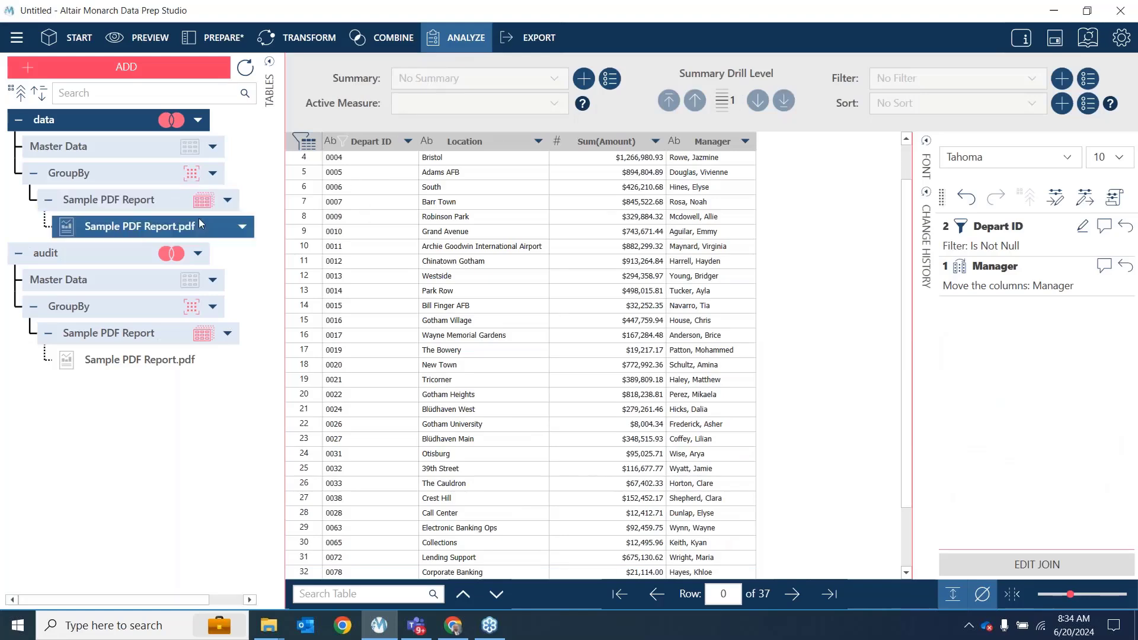
pyautogui.click(109, 204)
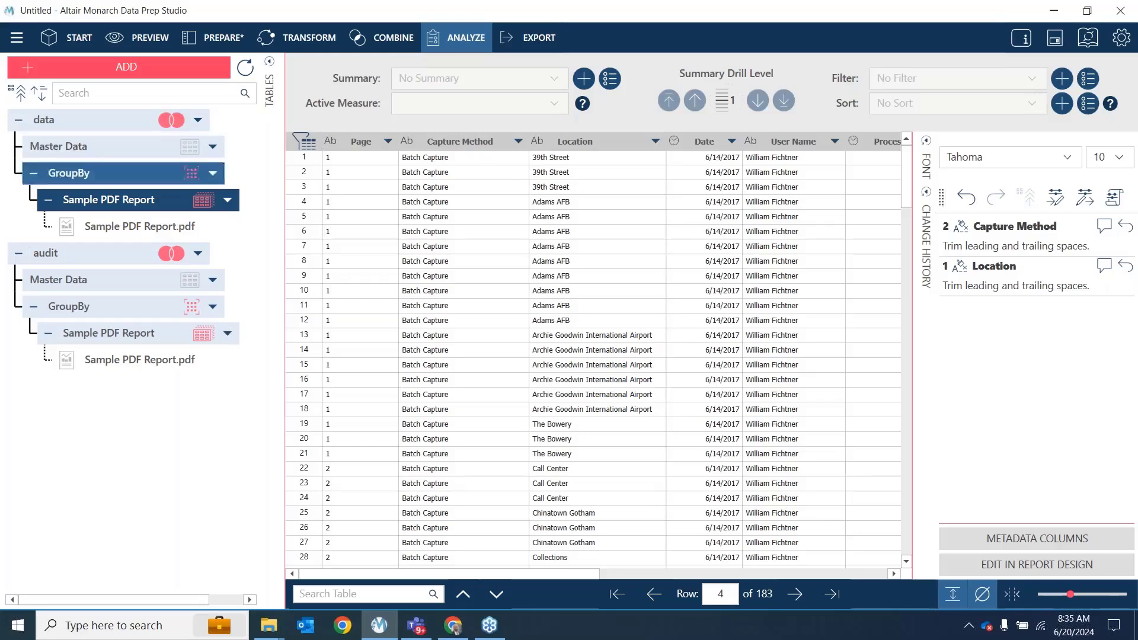
pyautogui.click(141, 233)
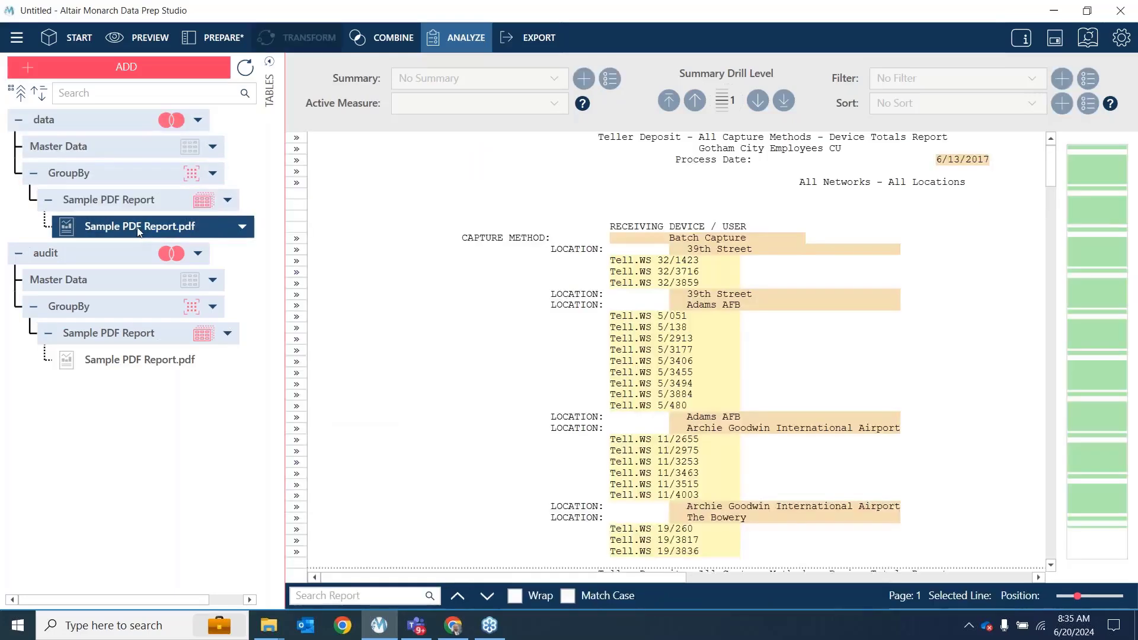
# Create a summary of the Sample PDF Report table with the sum of Amount as measure, Location as rows and User Name as columns
pyautogui.click(125, 201)
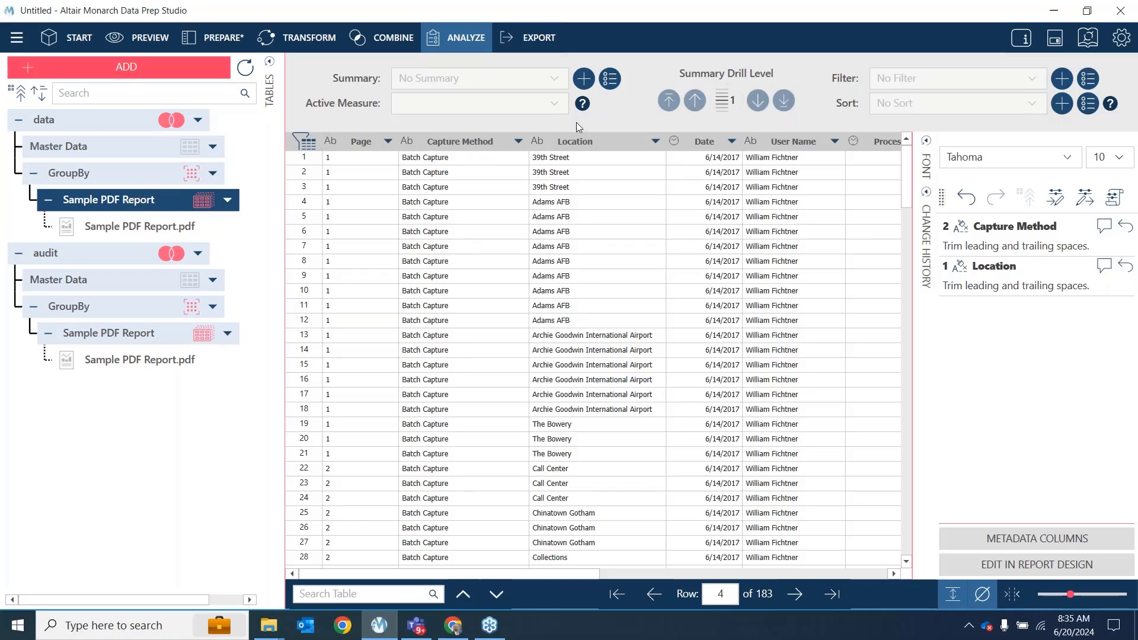
pyautogui.click(589, 80)
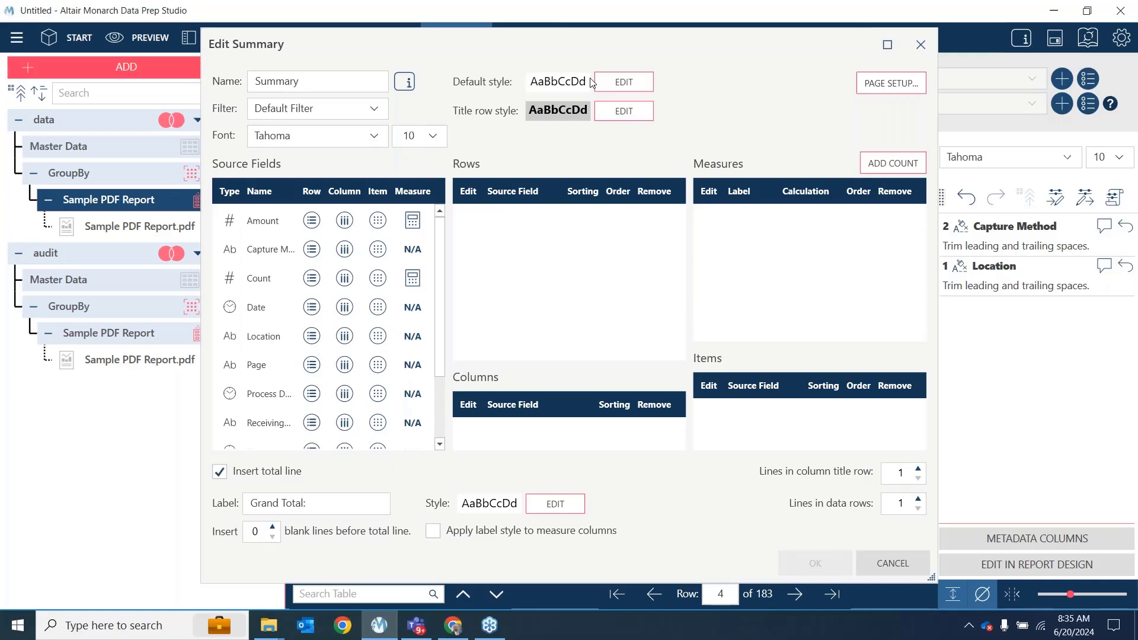
pyautogui.click(413, 226)
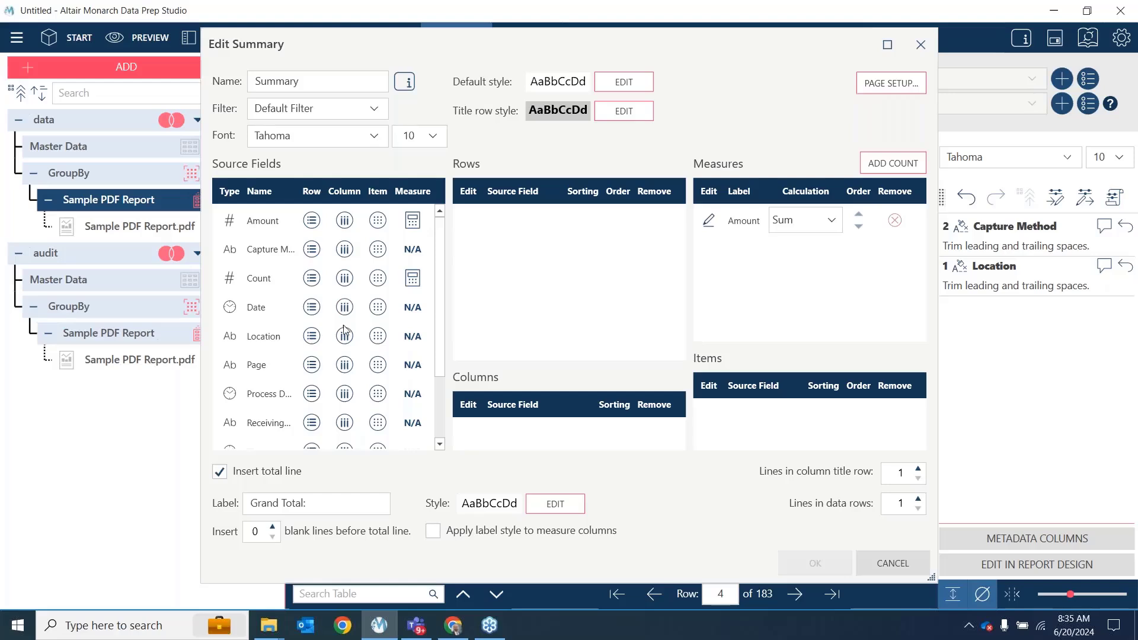
pyautogui.click(312, 336)
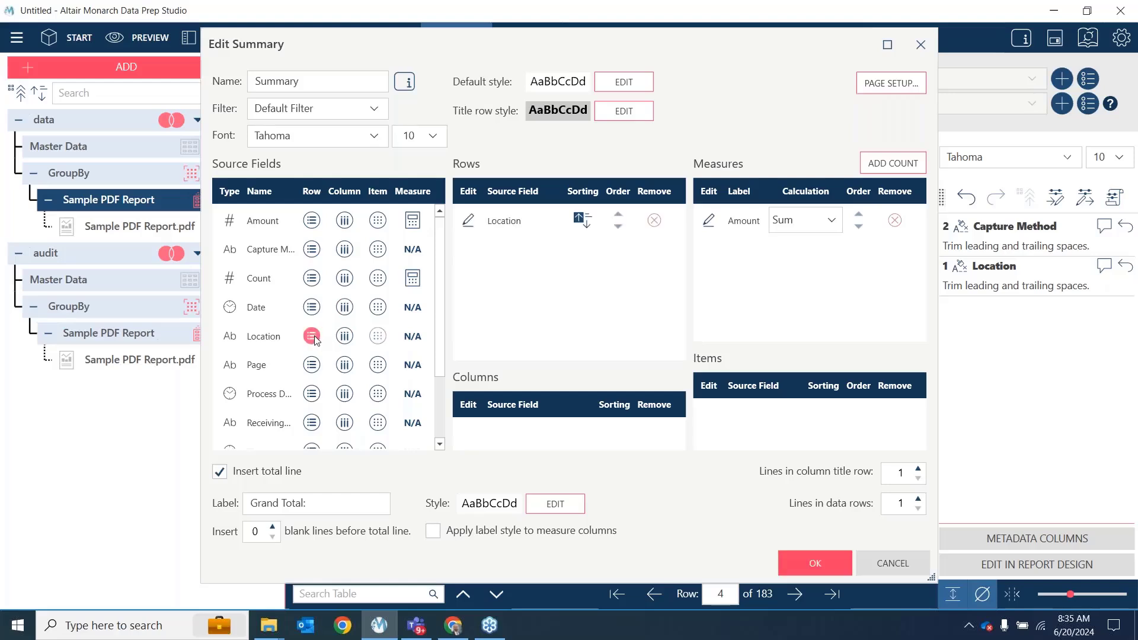
pyautogui.scroll(-1, 320, 344)
pyautogui.click(349, 401)
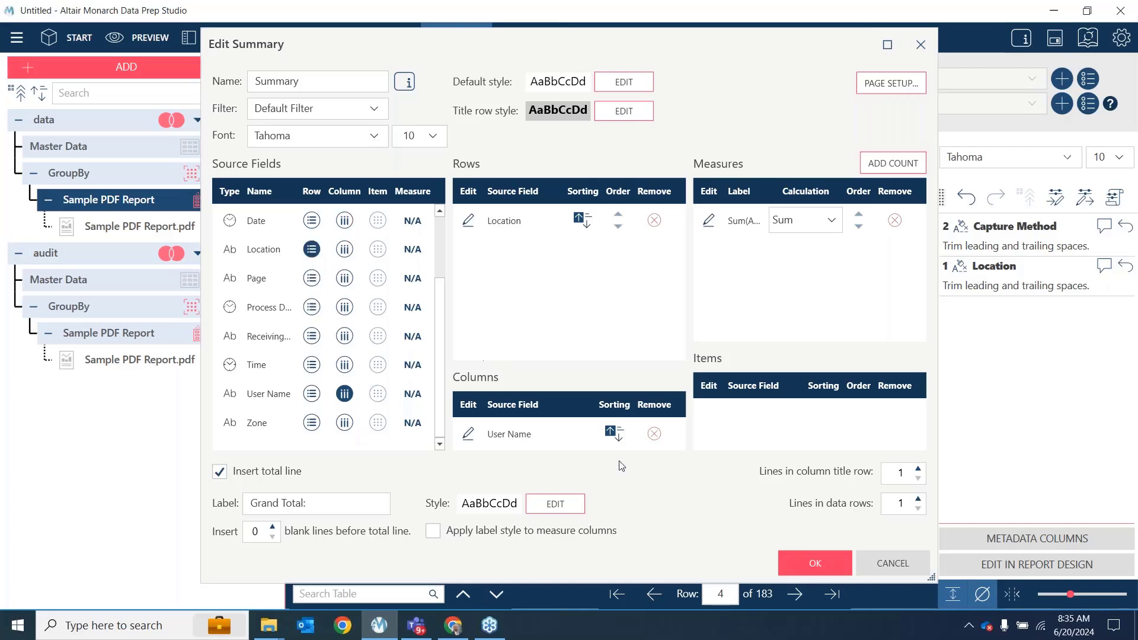
pyautogui.click(806, 561)
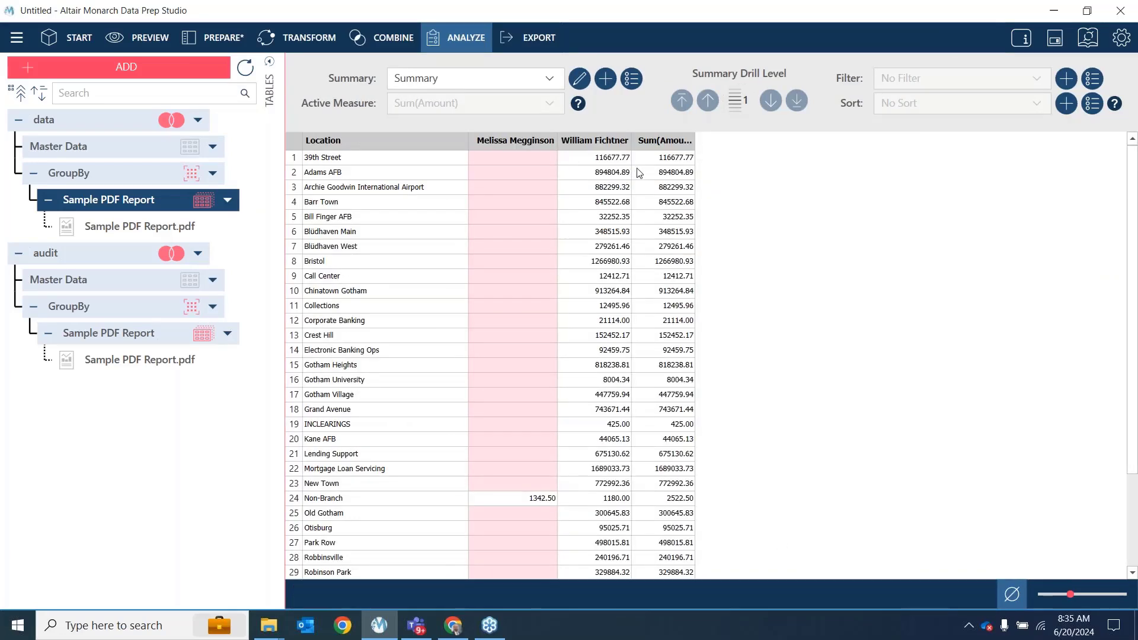
# Examine the summary's Non-Branch row and Grand Total line for the amounts per user
pyautogui.scroll(-2, 520, 345)
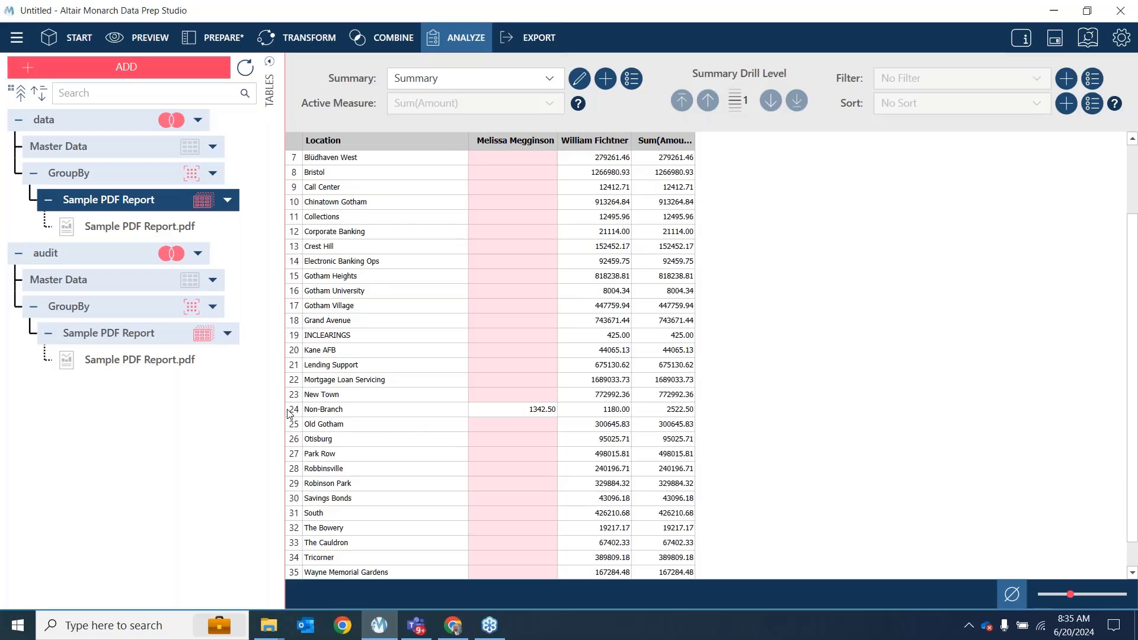
pyautogui.click(317, 410)
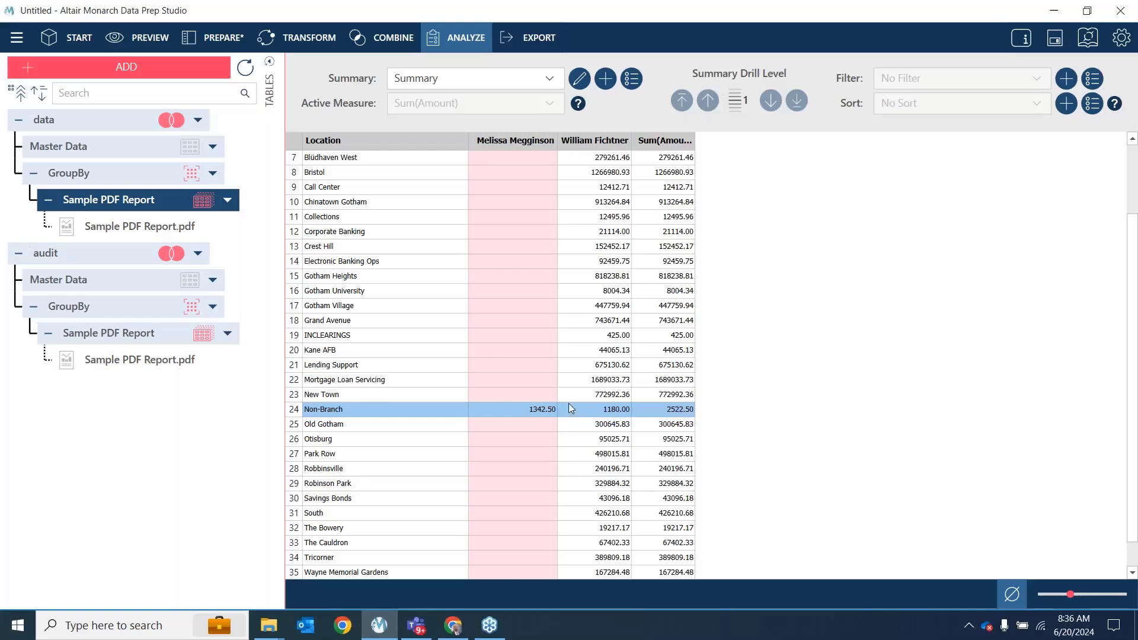
pyautogui.scroll(-1, 569, 405)
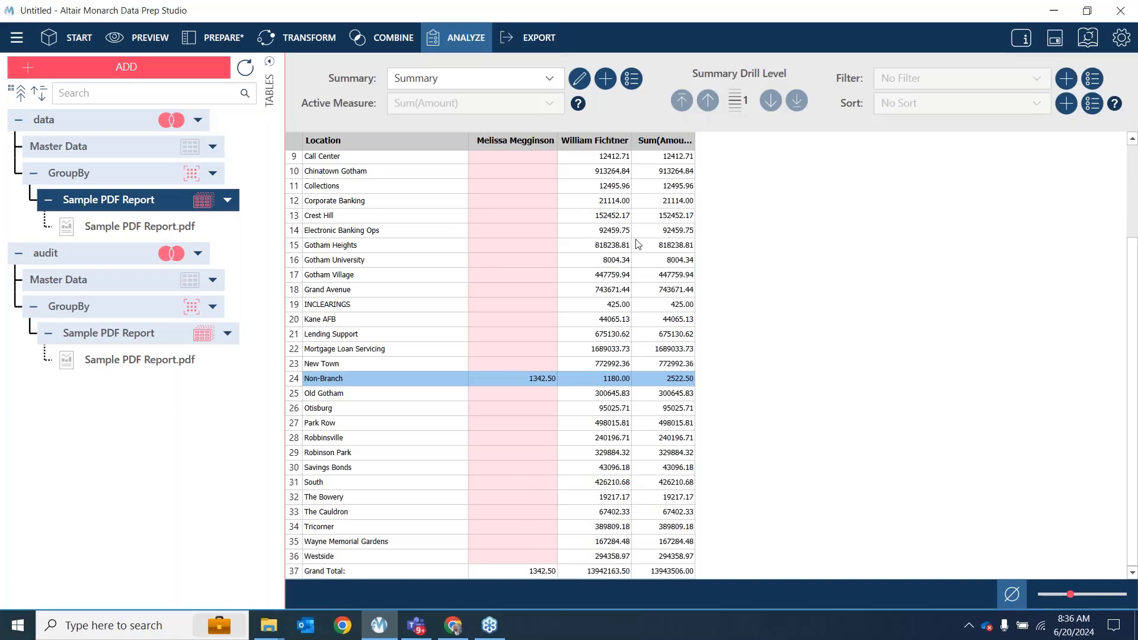
pyautogui.scroll(3, 523, 331)
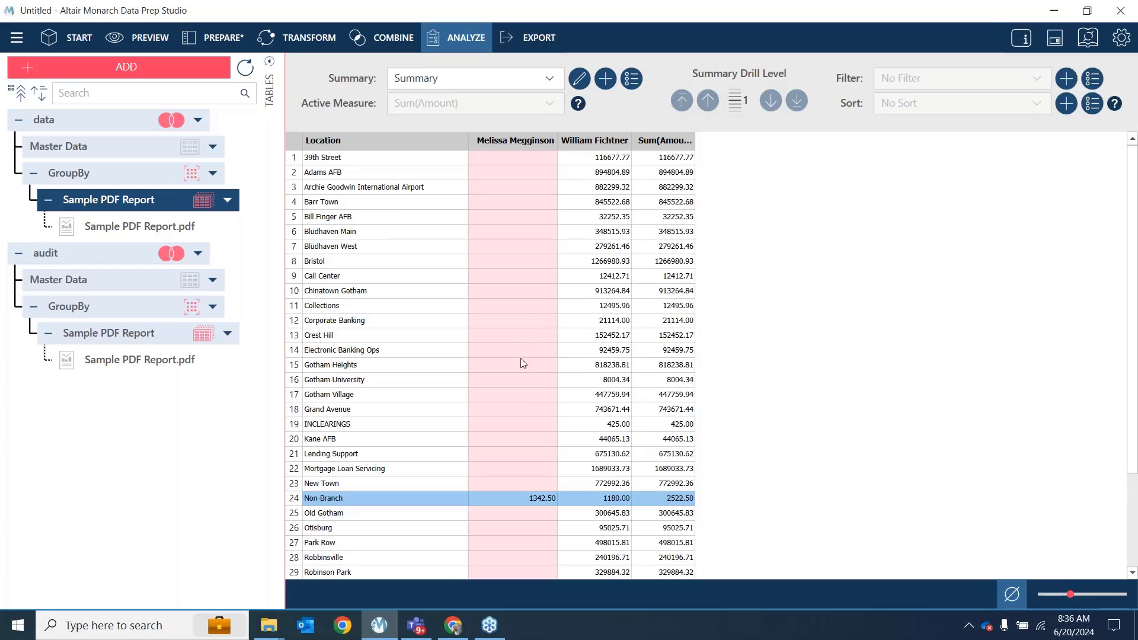
pyautogui.scroll(-3, 523, 380)
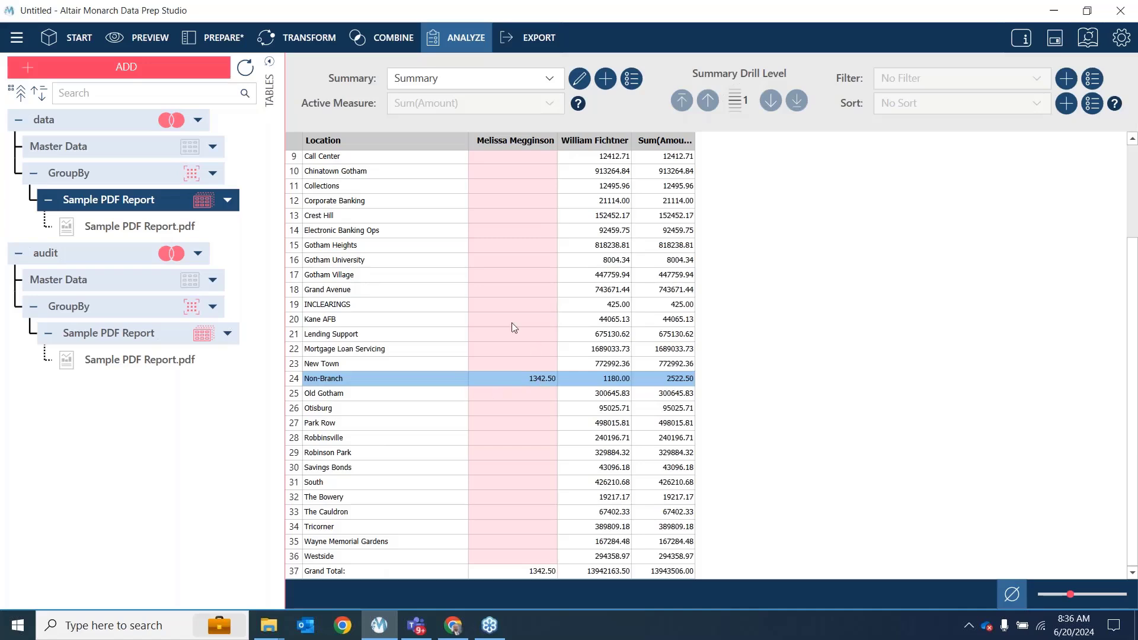
pyautogui.scroll(3, 513, 325)
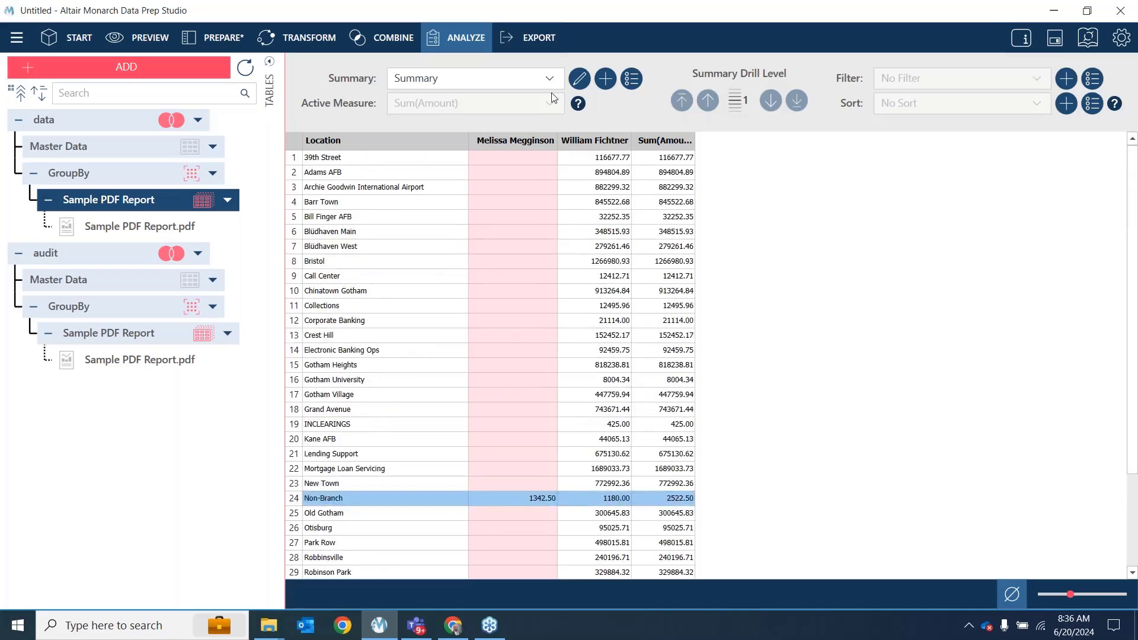
# Add a Microsoft Excel export for the data table
pyautogui.click(522, 38)
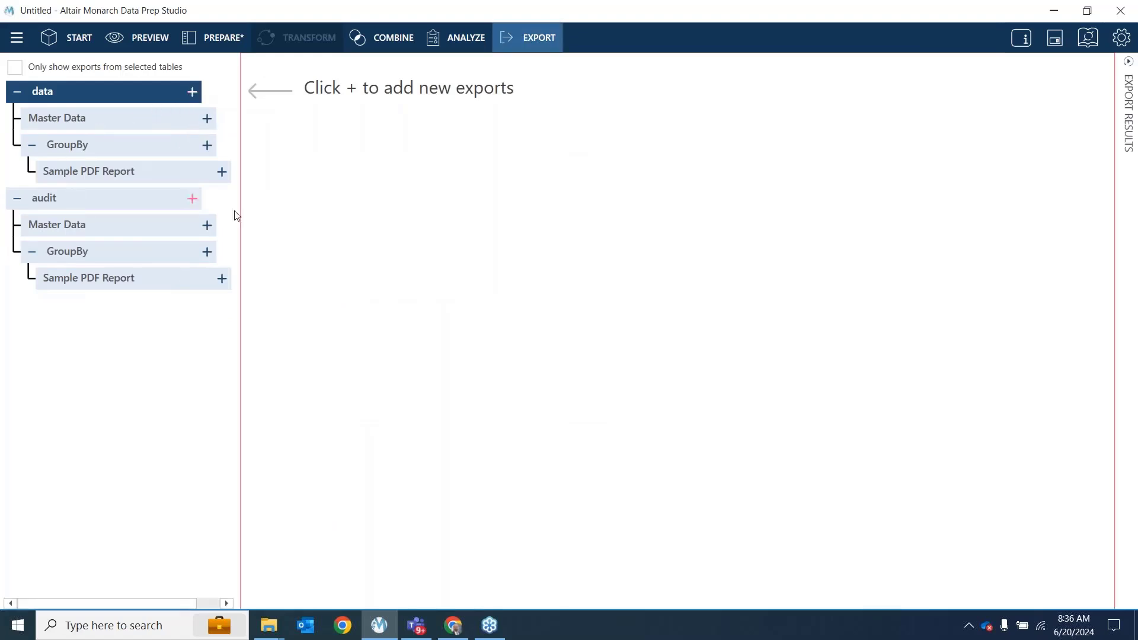
pyautogui.click(193, 92)
pyautogui.click(228, 124)
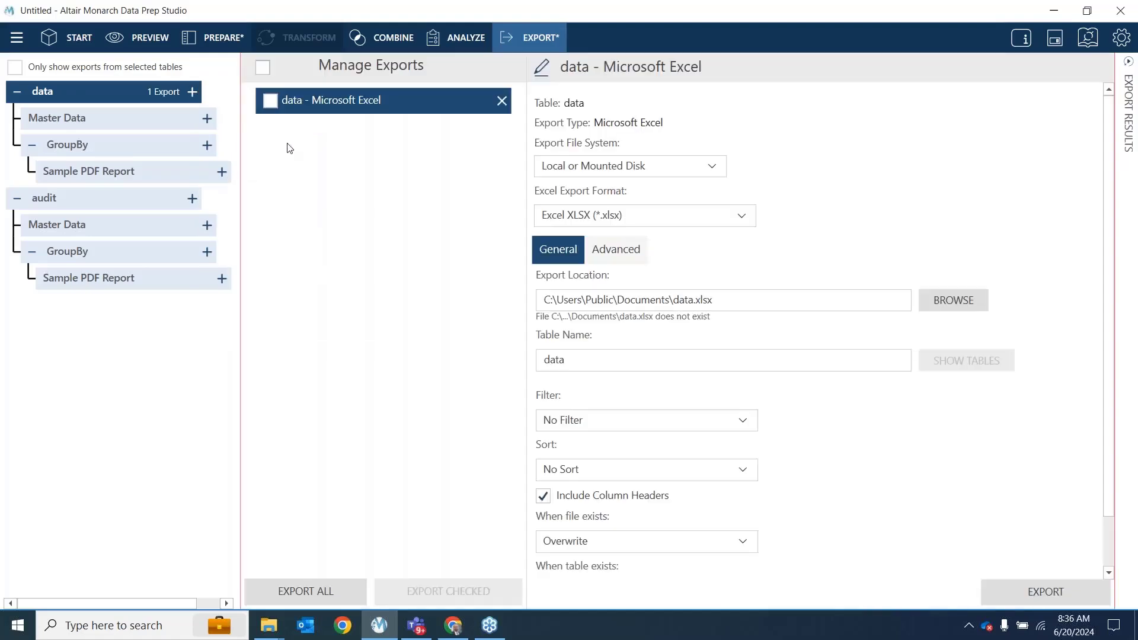
# Set the data export's location to C:\Users\Public\Documents\sample.xlsx
pyautogui.click(716, 301)
pyautogui.press('BackSpace')
pyautogui.press('BackSpace')
pyautogui.press('BackSpace')
pyautogui.press('BackSpace')
pyautogui.press('BackSpace')
pyautogui.press('BackSpace')
pyautogui.press('BackSpace')
pyautogui.press('BackSpace')
pyautogui.press('BackSpace')
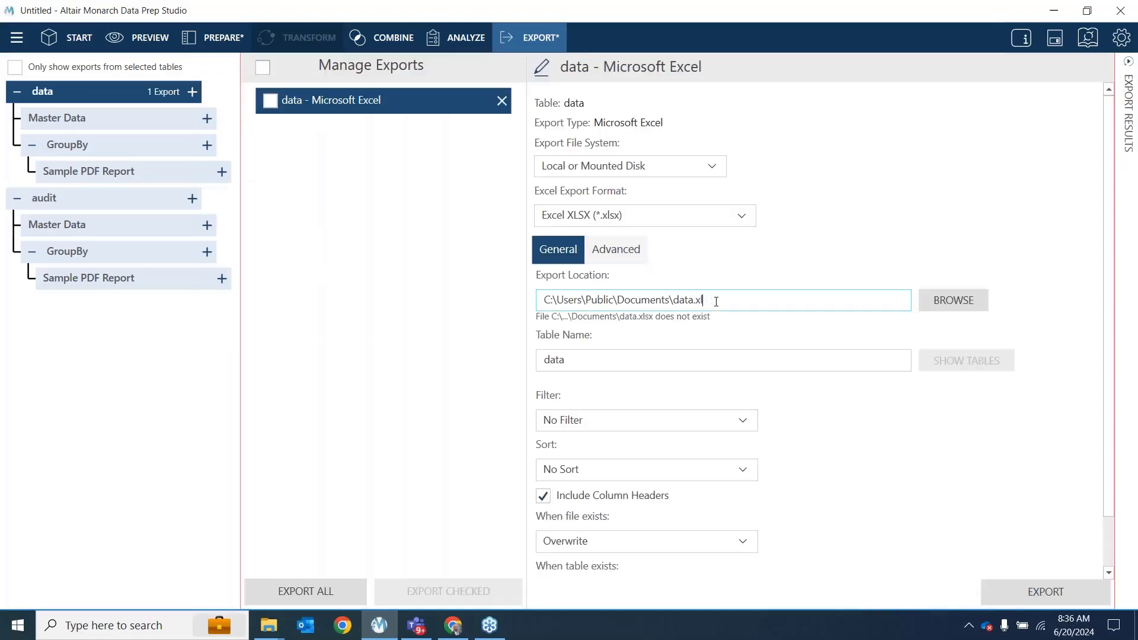
pyautogui.write('sample')
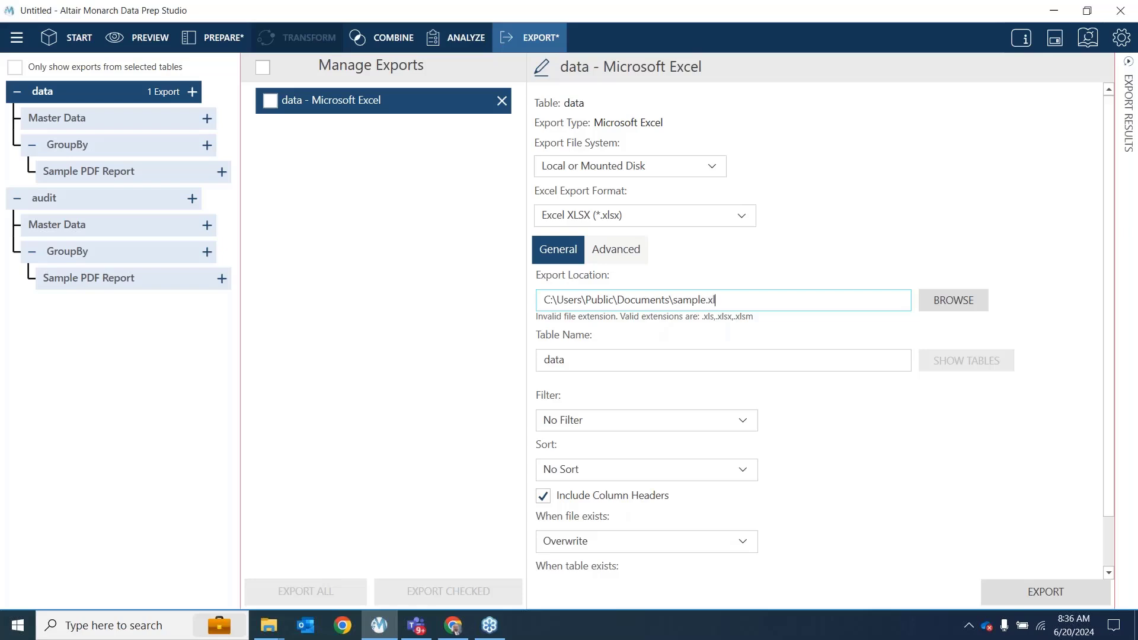
pyautogui.write('.xlsx')
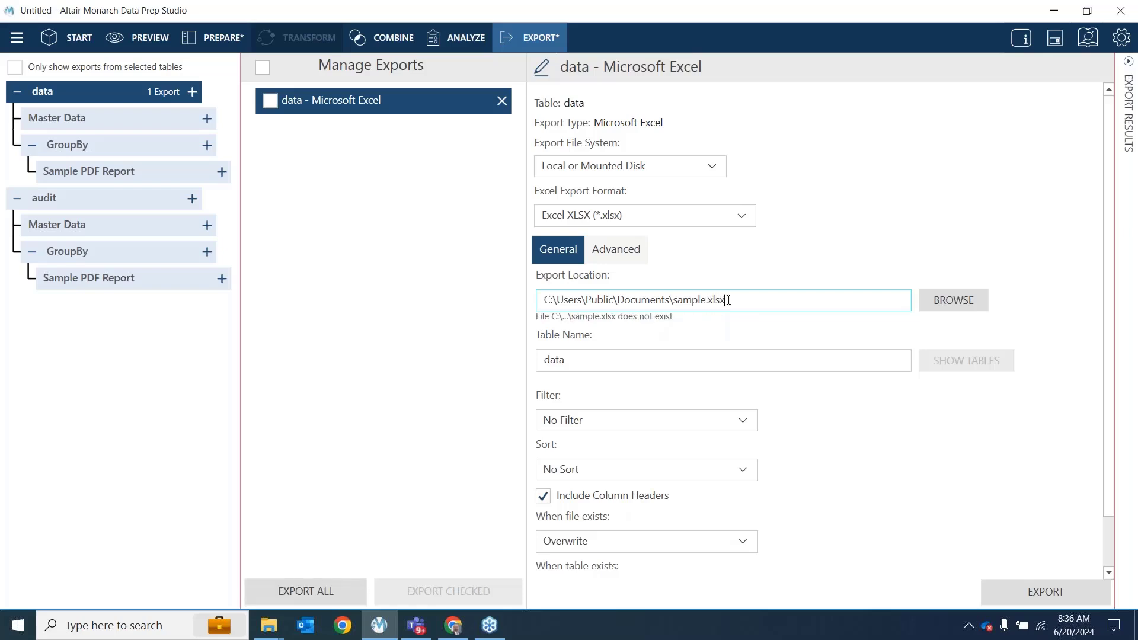
# Add a Microsoft Excel summary export for the data branch's Sample PDF Report, using C:\Users\Public\Documents\sample.xlsx as its location
pyautogui.moveTo(727, 301); pyautogui.dragTo(497, 307)
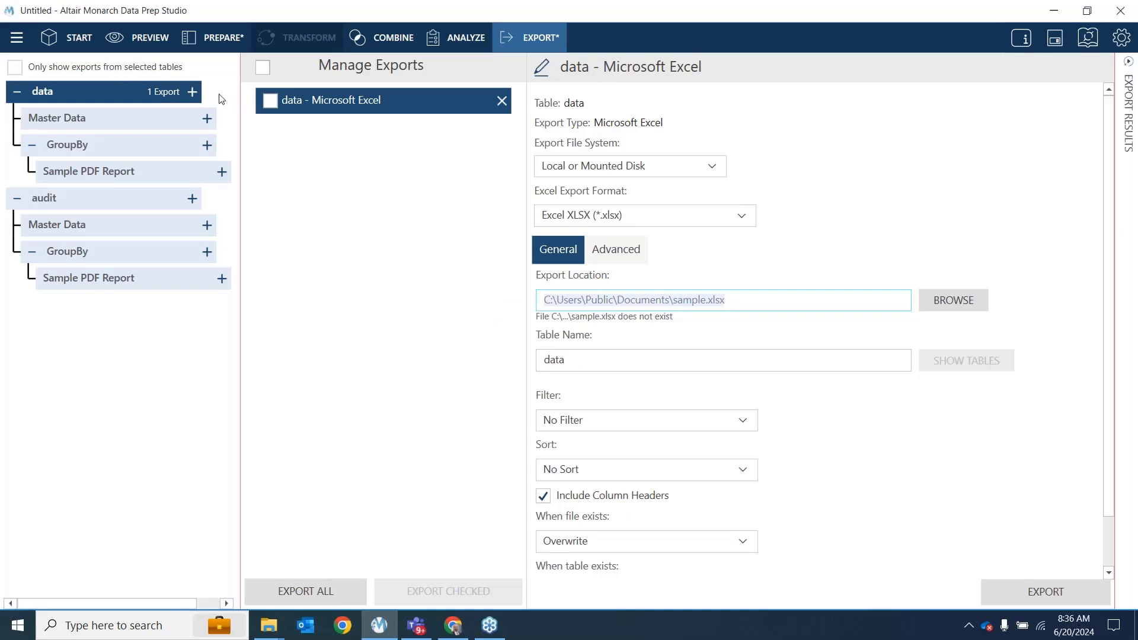
pyautogui.click(222, 172)
pyautogui.moveTo(329, 219)
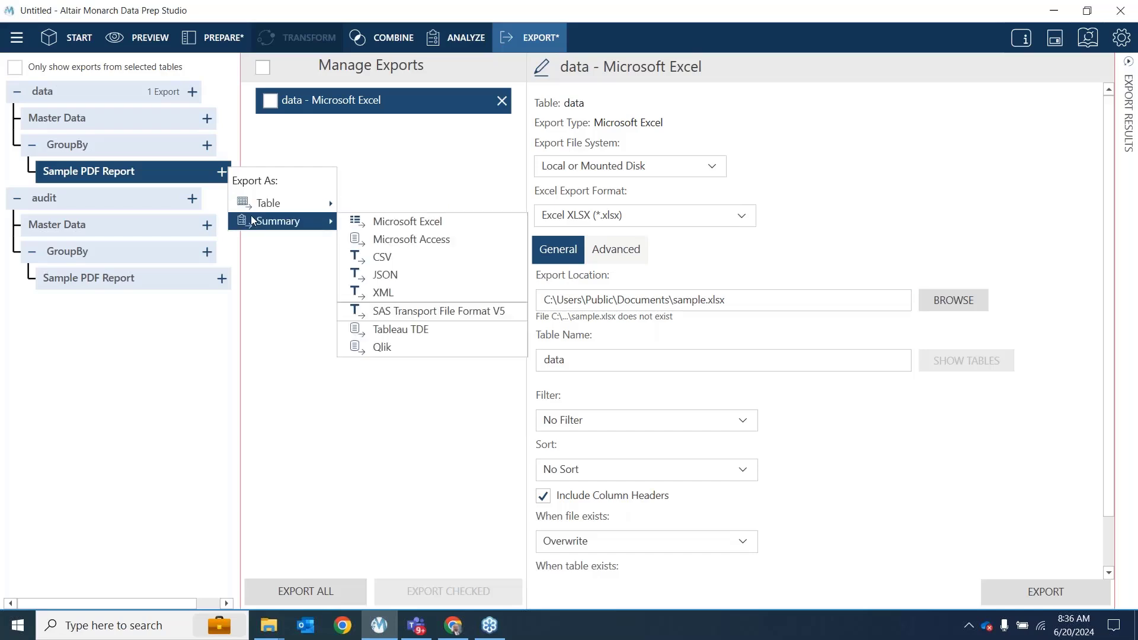
pyautogui.click(356, 224)
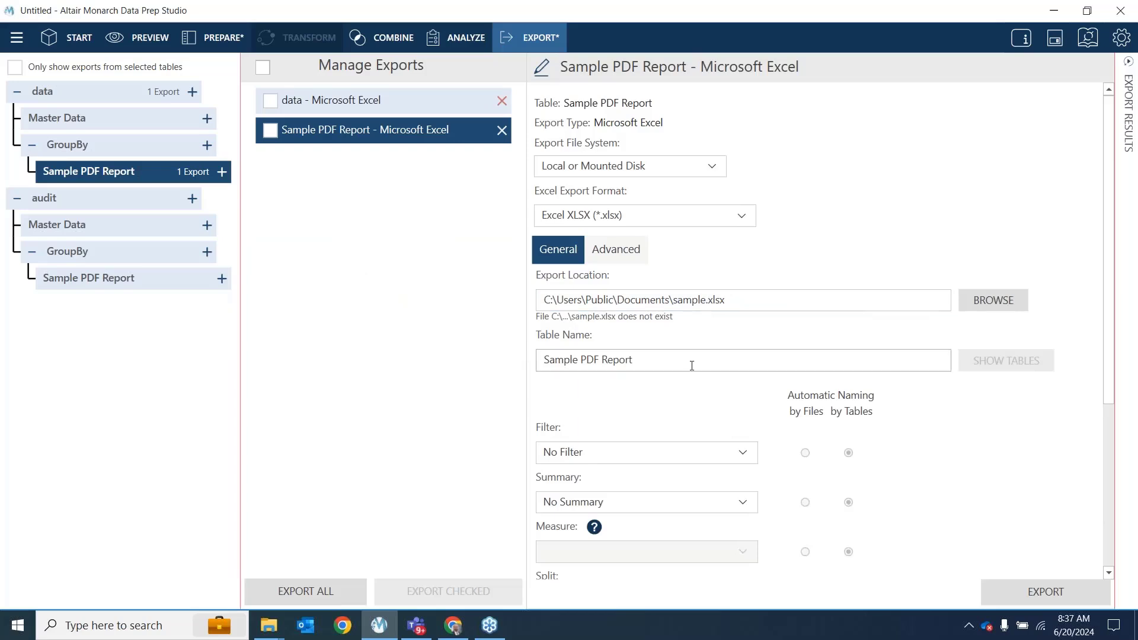
# Configure the Sample PDF Report export to append when the file exists and overwrite when the table exists
pyautogui.scroll(-5, 676, 391)
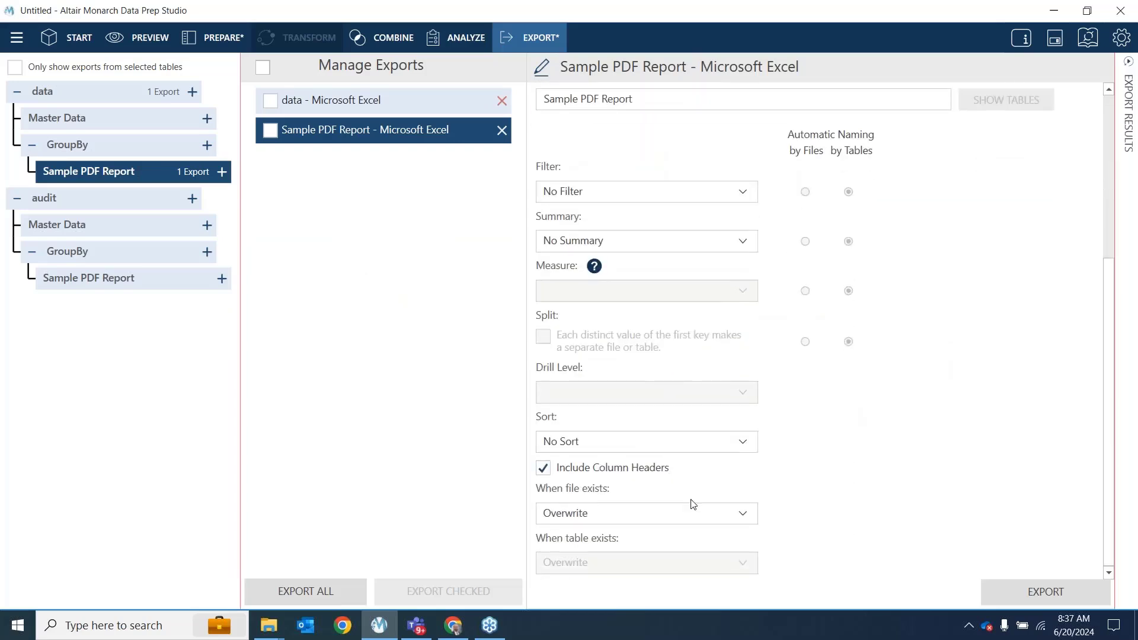
pyautogui.click(742, 513)
pyautogui.click(731, 557)
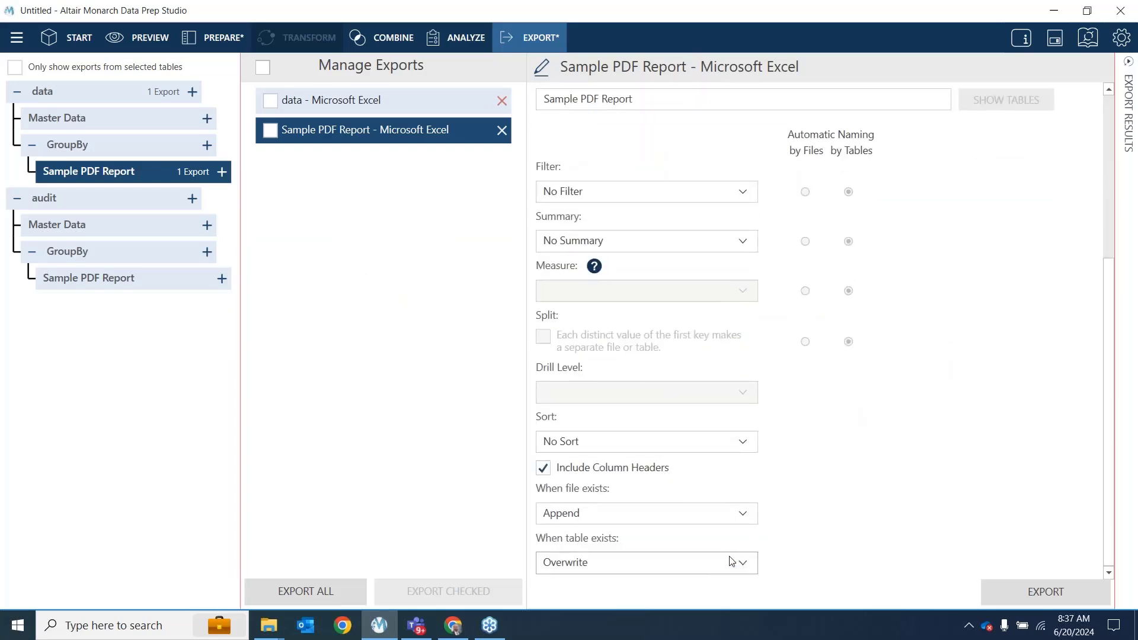
pyautogui.click(732, 561)
pyautogui.click(746, 513)
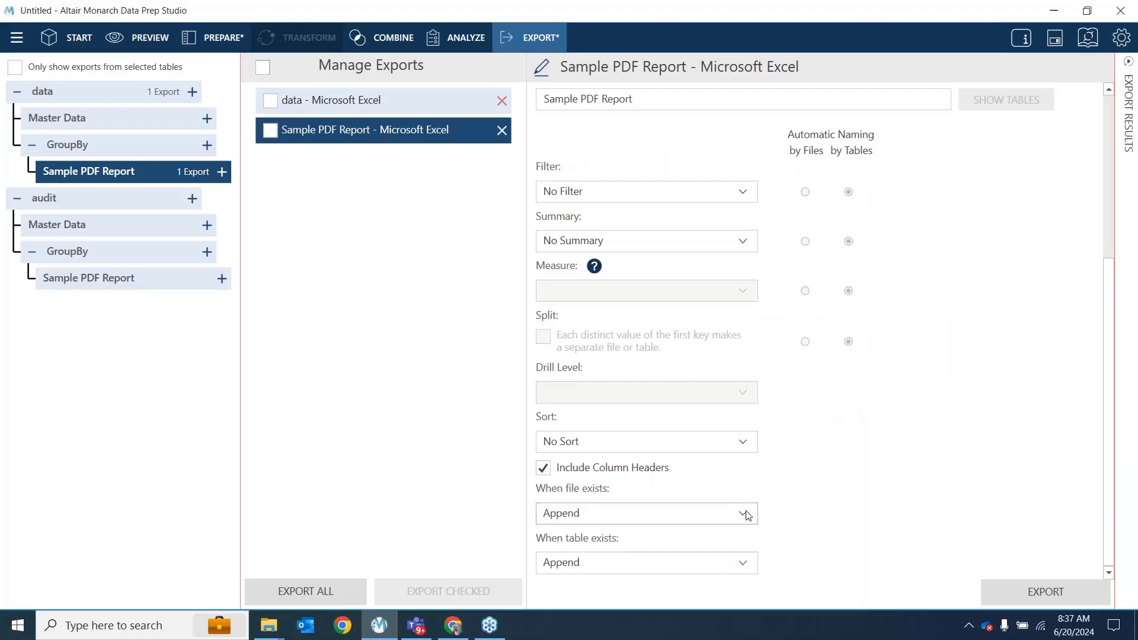
pyautogui.click(745, 563)
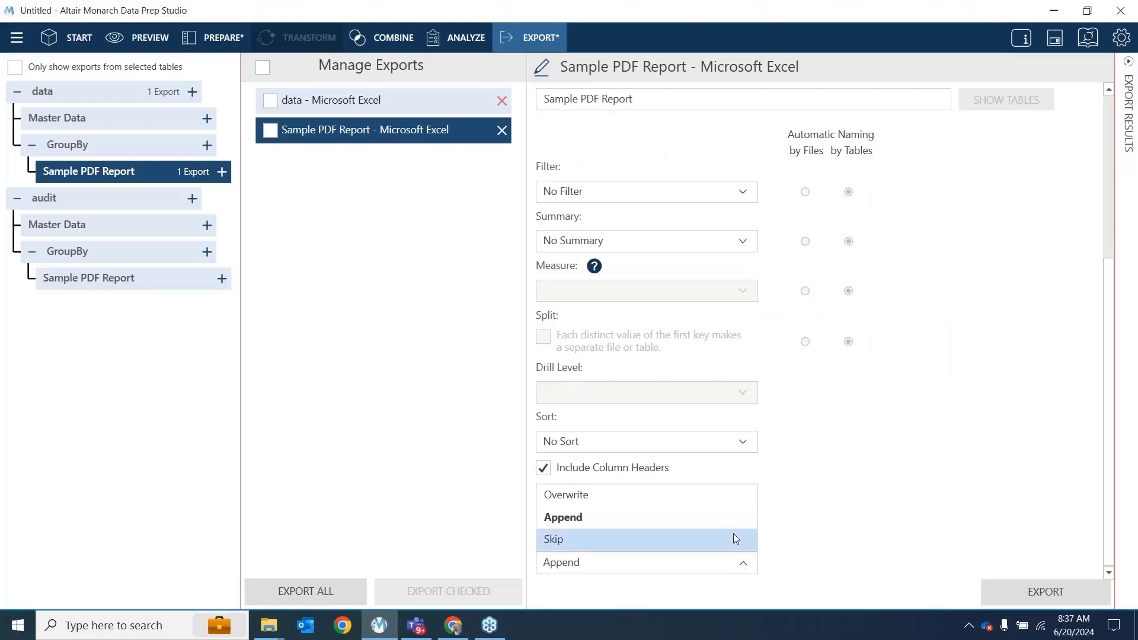
pyautogui.click(750, 501)
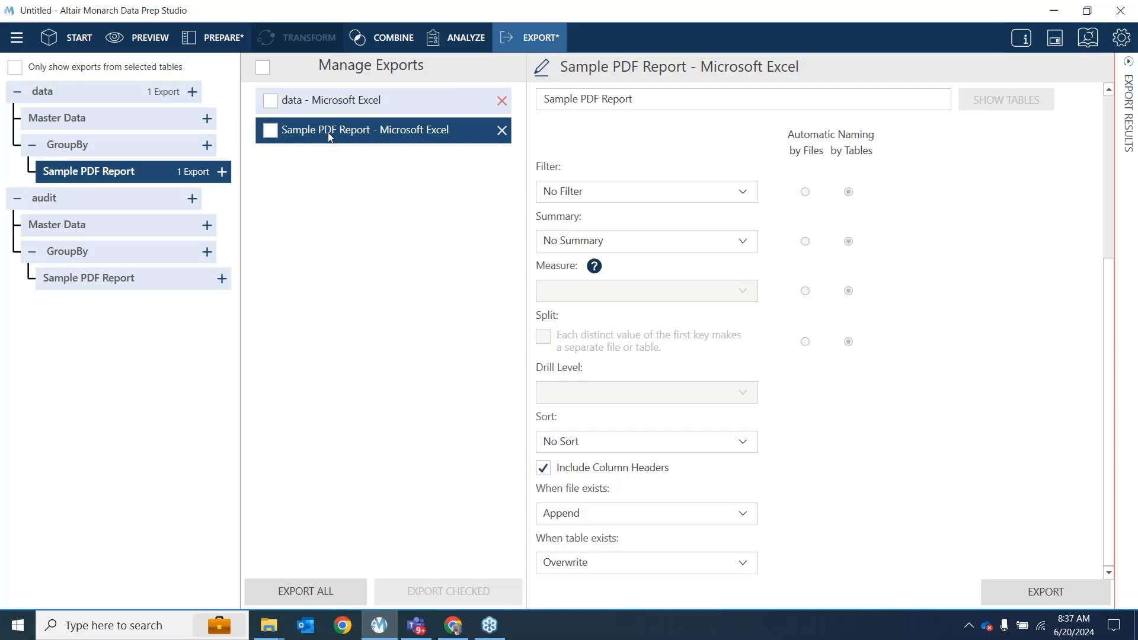
# Add a Microsoft Excel export for the audit table with C:\Users\Public\Documents\sample.xlsx as its location
pyautogui.click(103, 206)
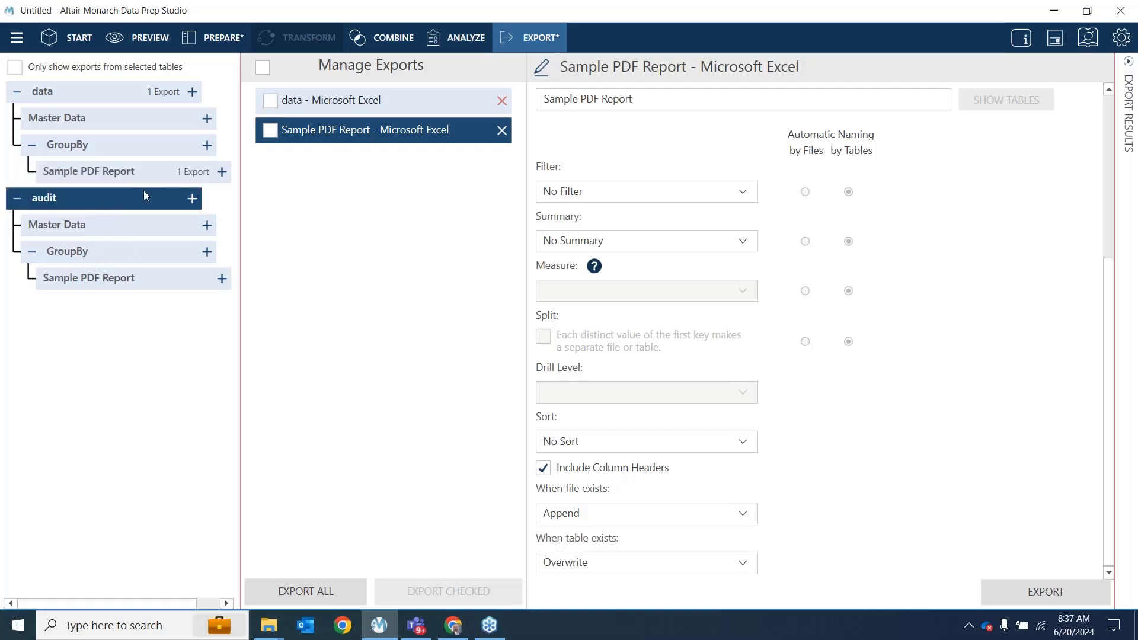
pyautogui.click(192, 199)
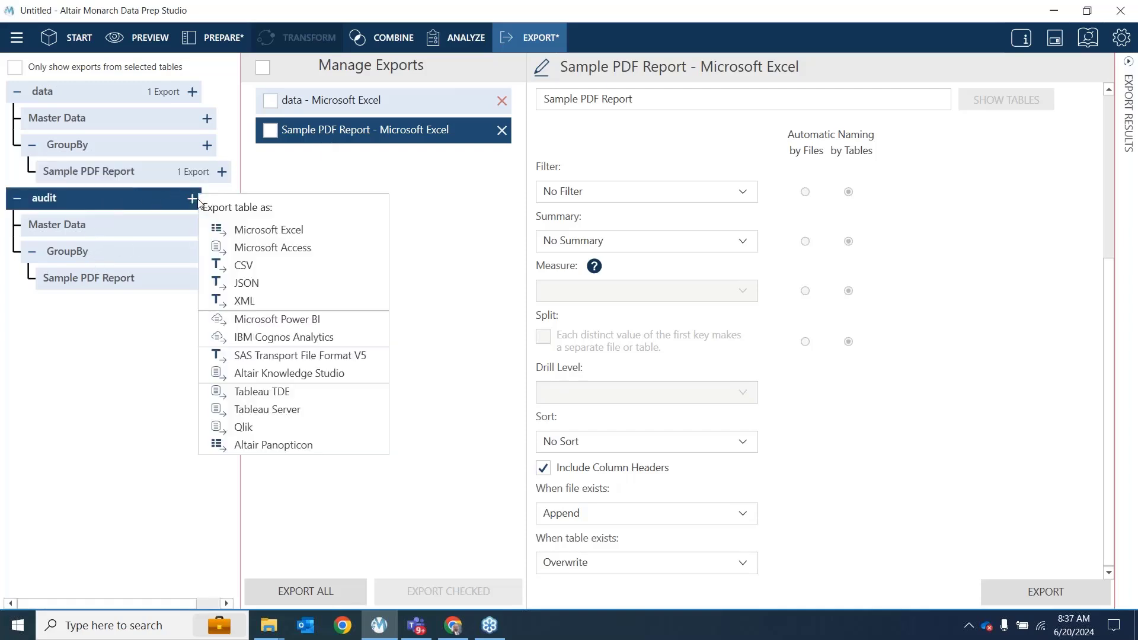
pyautogui.click(249, 232)
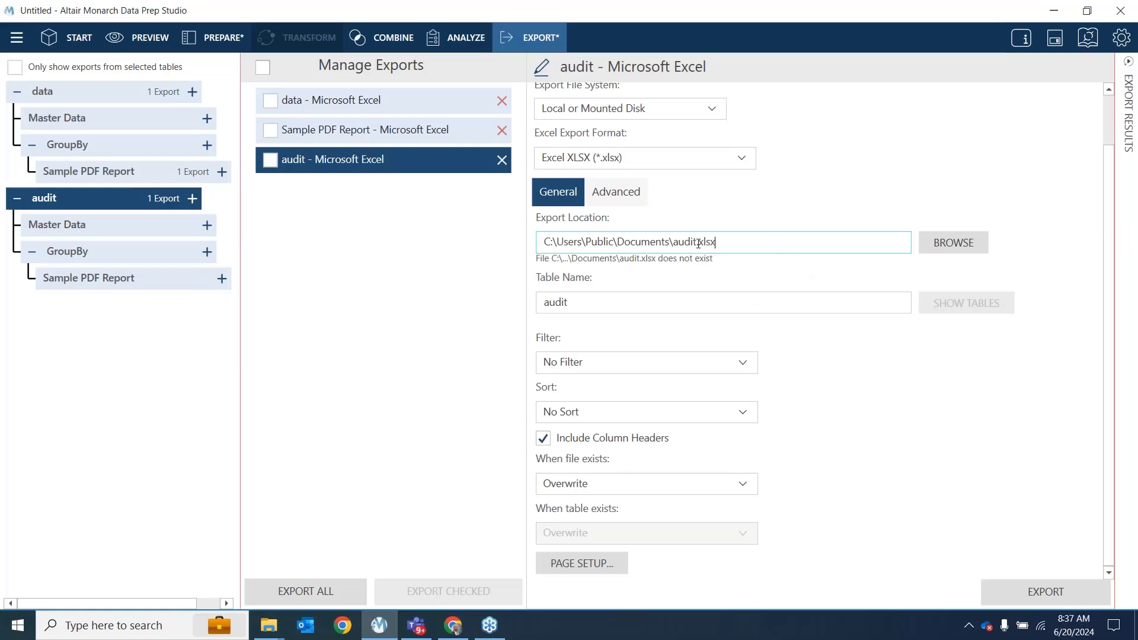
pyautogui.hotkey('ctrl', 'a')
pyautogui.write('C:\\Users\\Public\\Documents\\sample.xlsx')
pyautogui.click(939, 469)
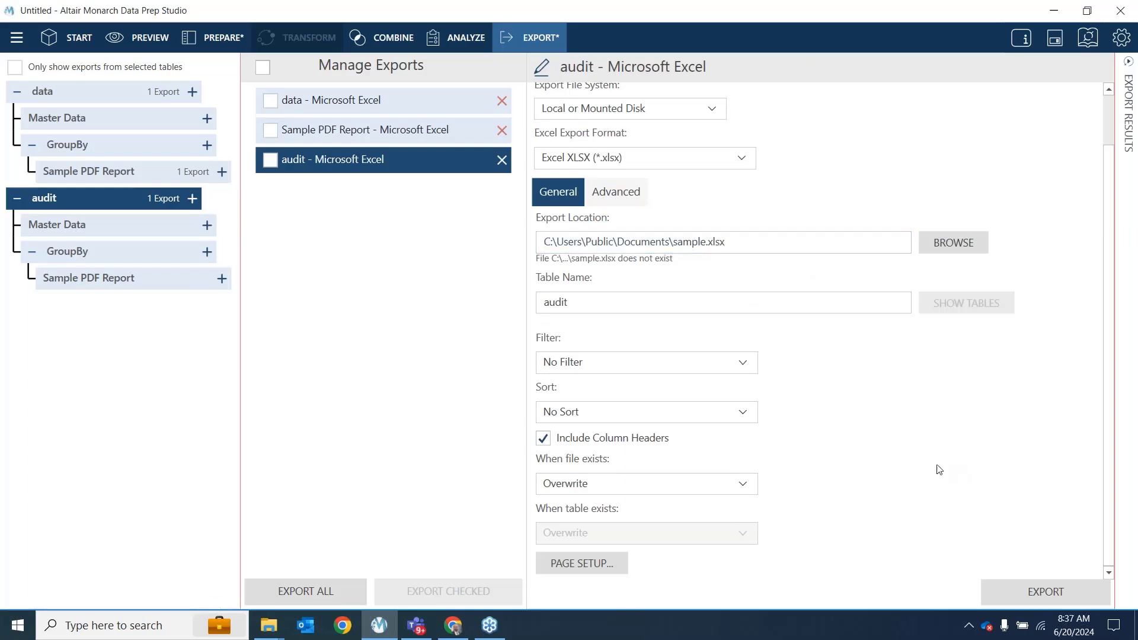
# Set the audit export to append when the file exists, and run all the exports
pyautogui.click(748, 485)
pyautogui.click(728, 526)
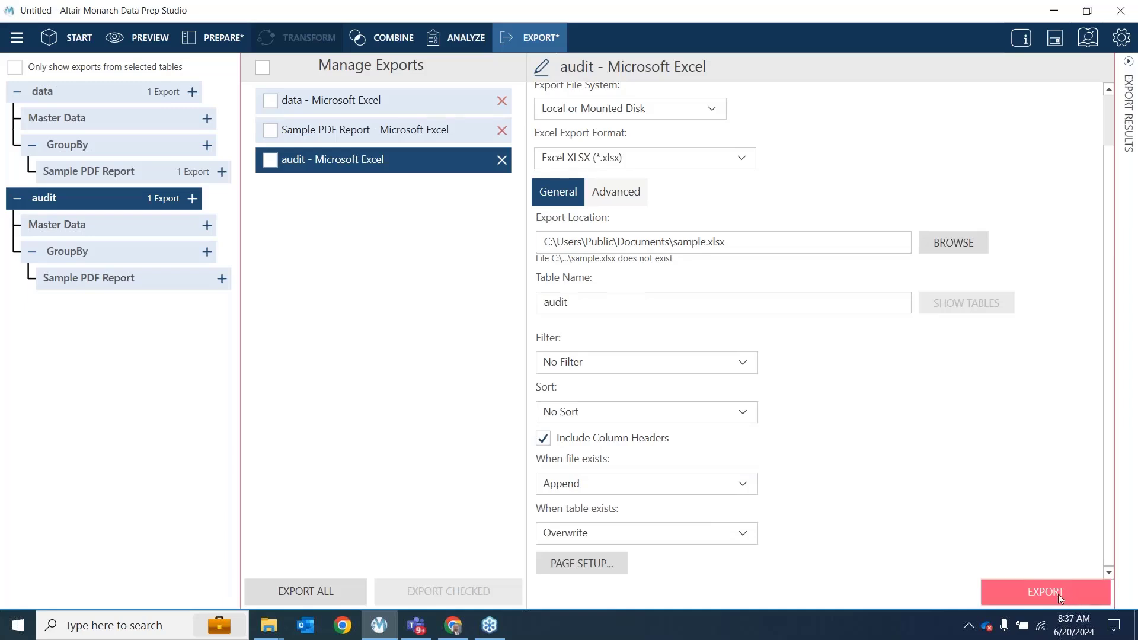
pyautogui.click(346, 585)
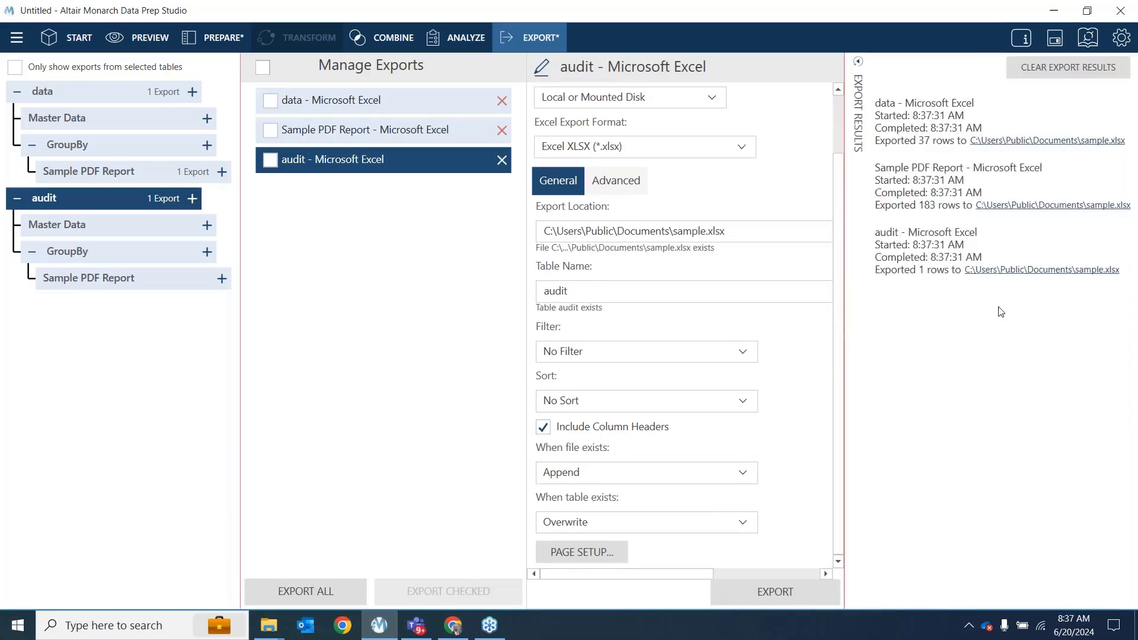
# Open the exported sample workbook in Excel, examine its data, Sample_PDF_Report and audit sheets, and close it along with its folder
pyautogui.click(1013, 272)
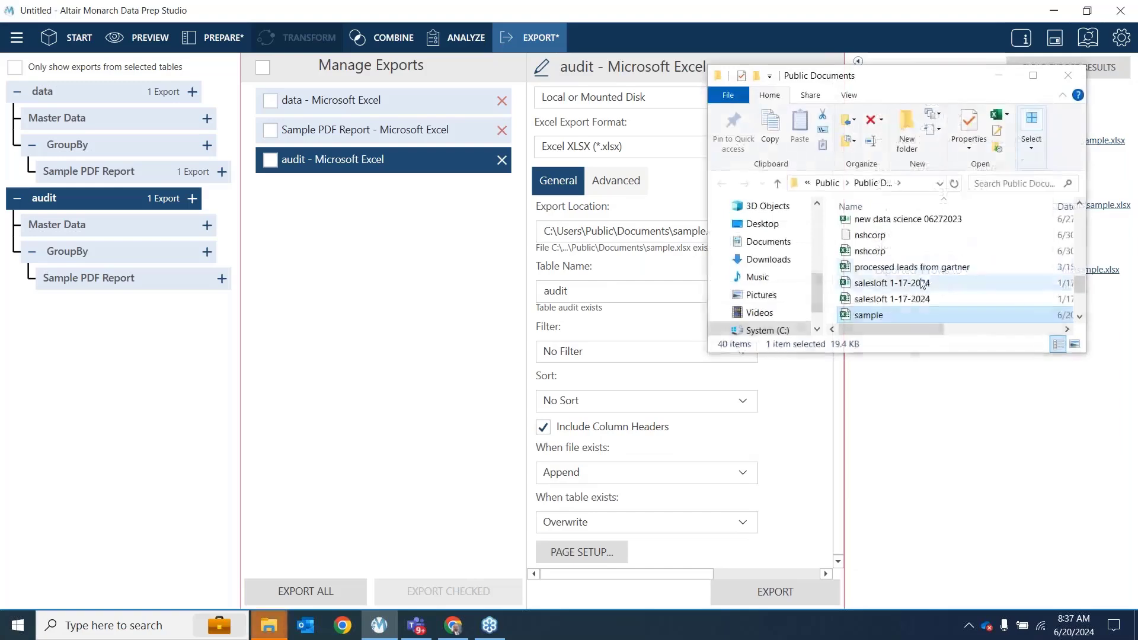
pyautogui.doubleClick(920, 313)
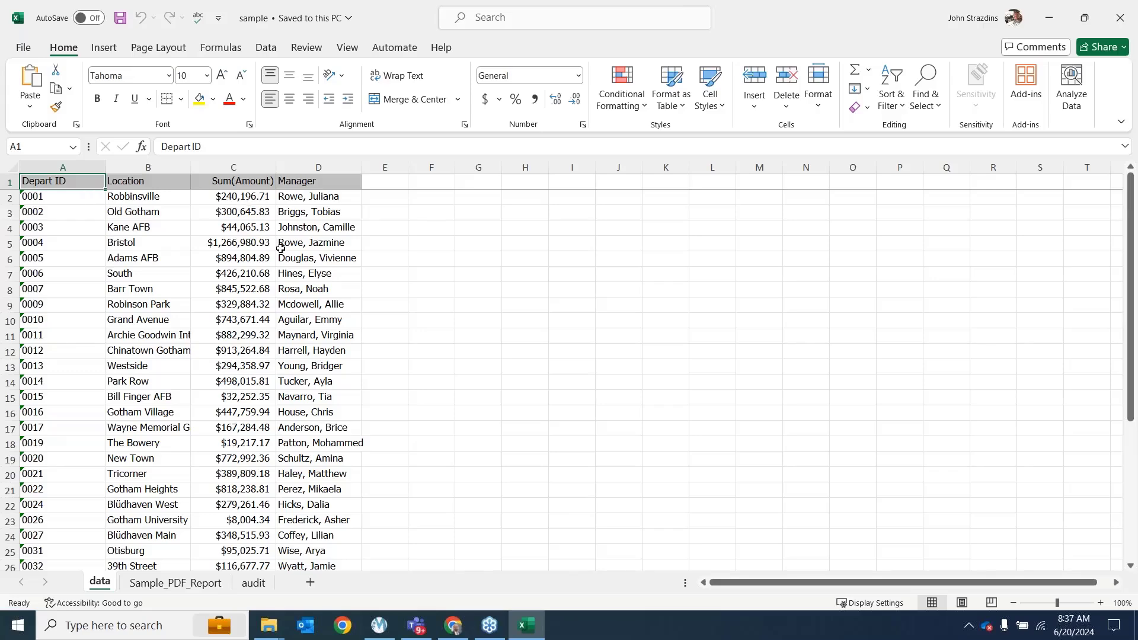
pyautogui.scroll(-2, 281, 249)
pyautogui.click(133, 581)
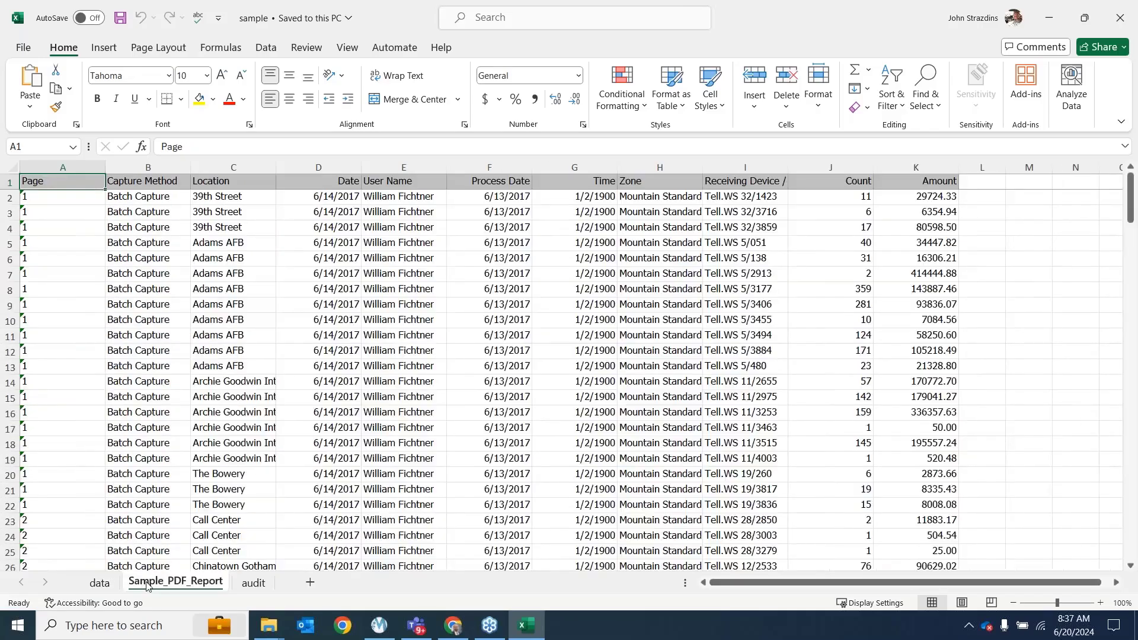
pyautogui.scroll(-5, 192, 545)
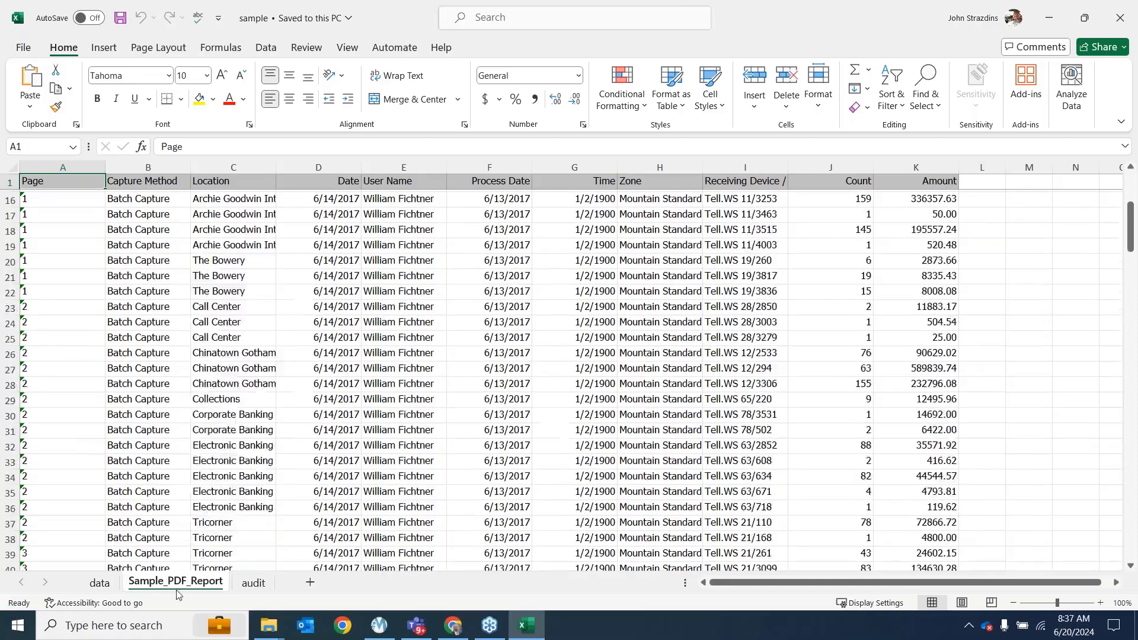
pyautogui.scroll(-2, 182, 567)
pyautogui.click(251, 582)
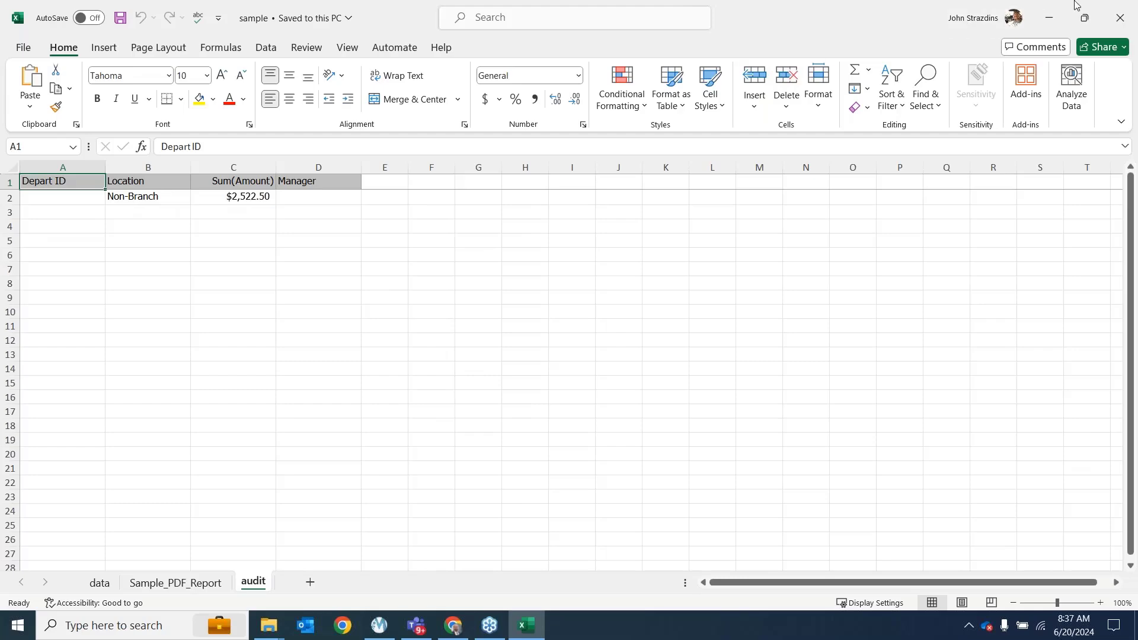
pyautogui.click(1120, 19)
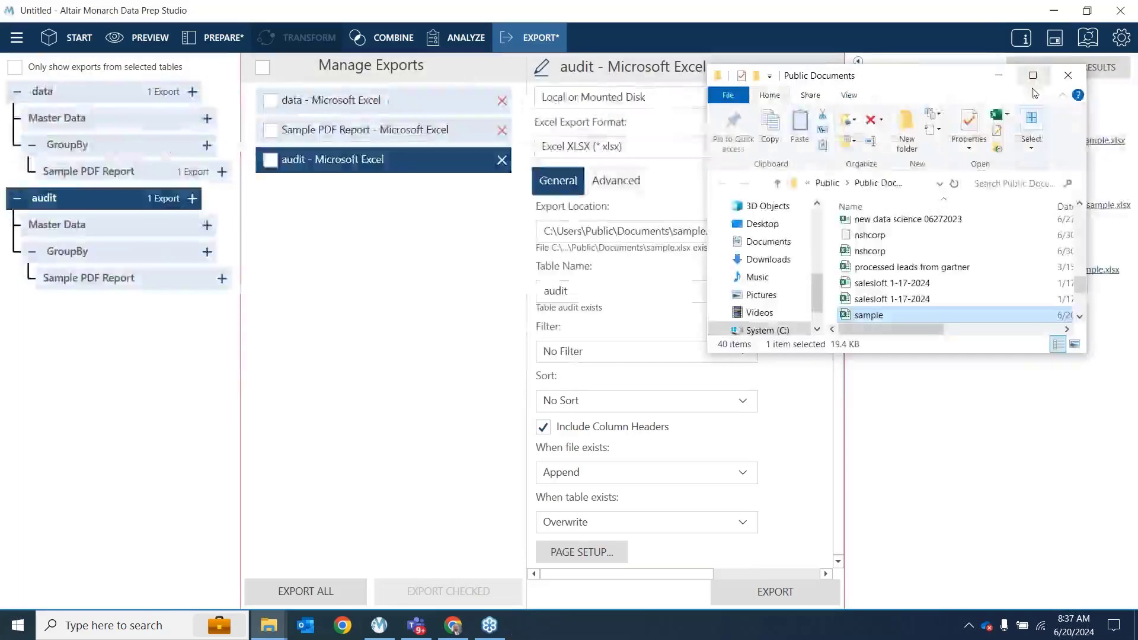
pyautogui.click(1067, 75)
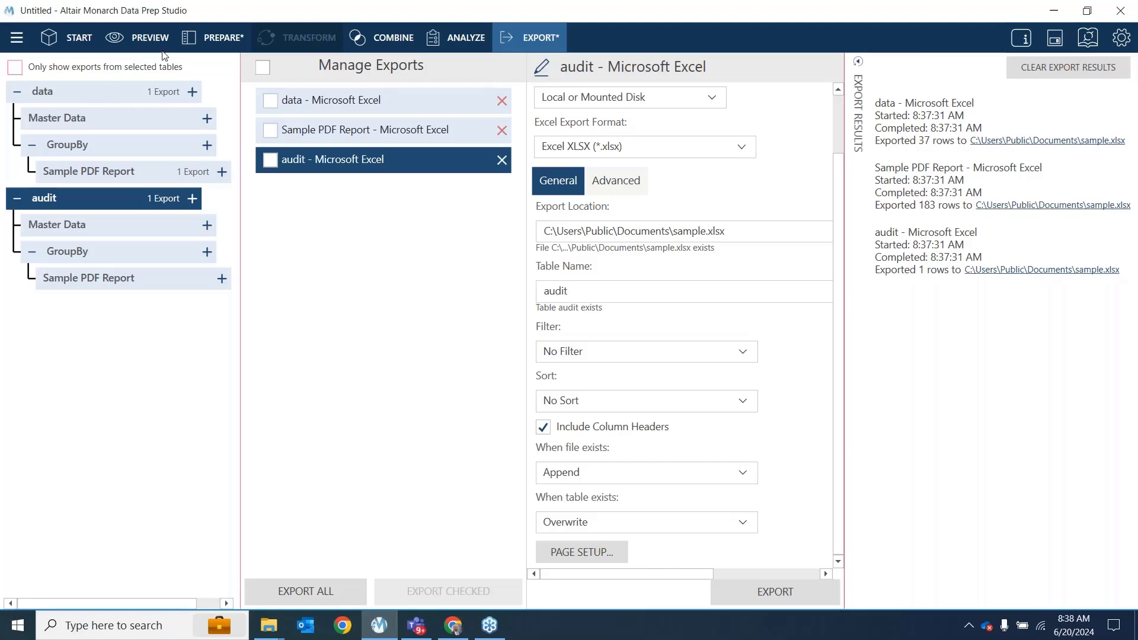
# Remove the Sample PDF Report.pdf source report from the Sample PDF Report tables in both the data and audit branches
pyautogui.click(232, 49)
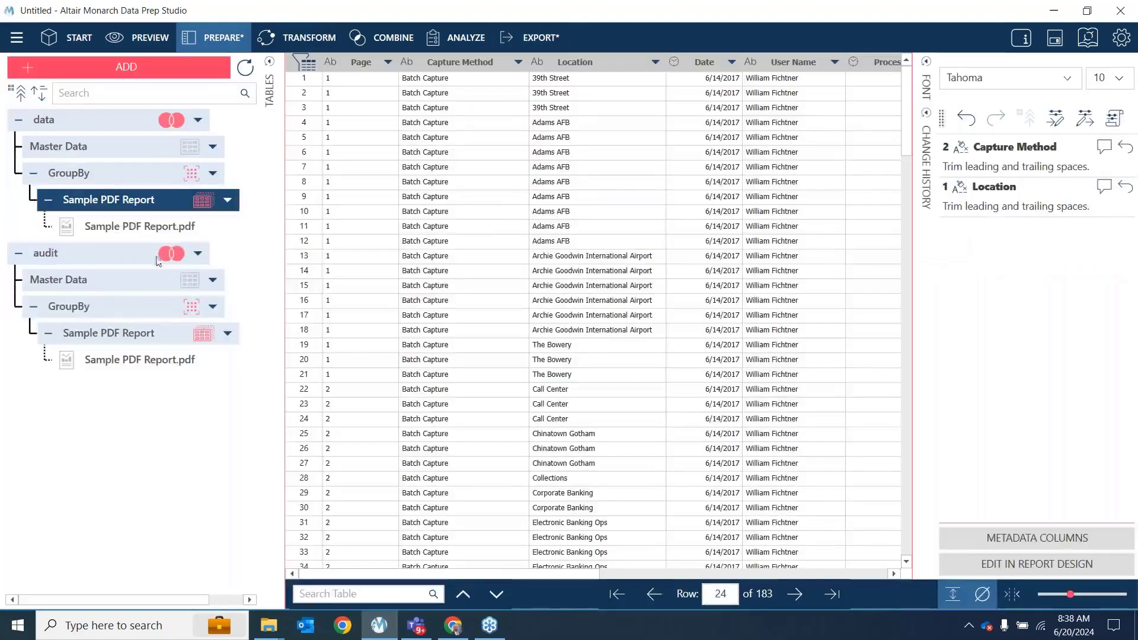
pyautogui.click(161, 228)
pyautogui.rightClick(161, 228)
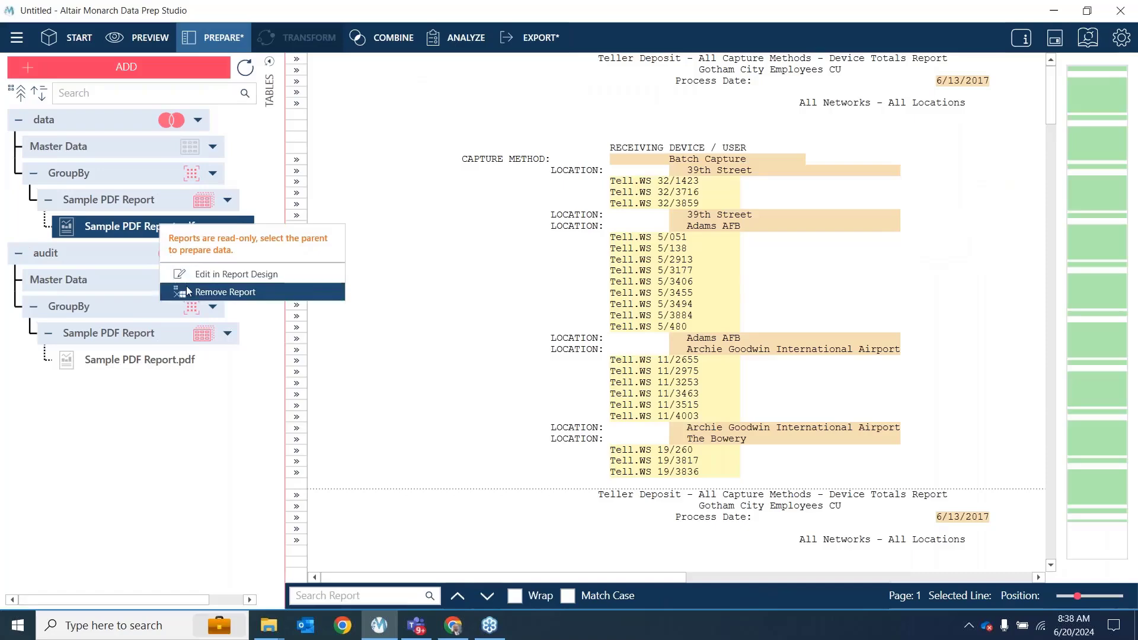
pyautogui.click(188, 291)
pyautogui.click(159, 336)
pyautogui.rightClick(159, 336)
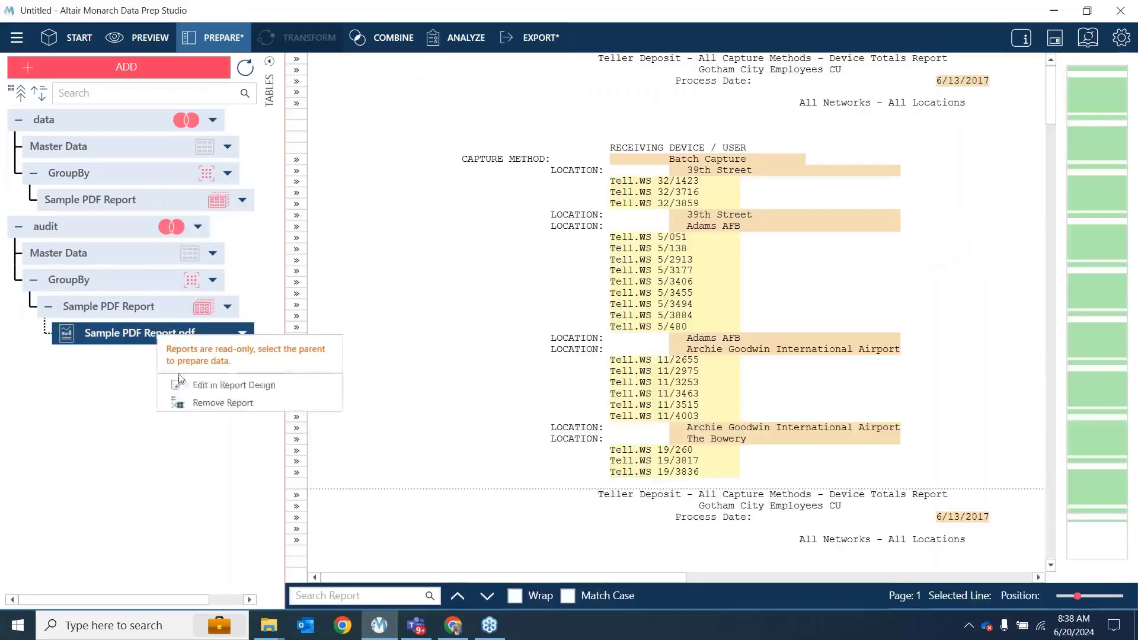
pyautogui.click(199, 403)
# Add the Sample PDF Report file from the Example files folder to the data branch's Sample PDF Report table
pyautogui.moveTo(268, 633)
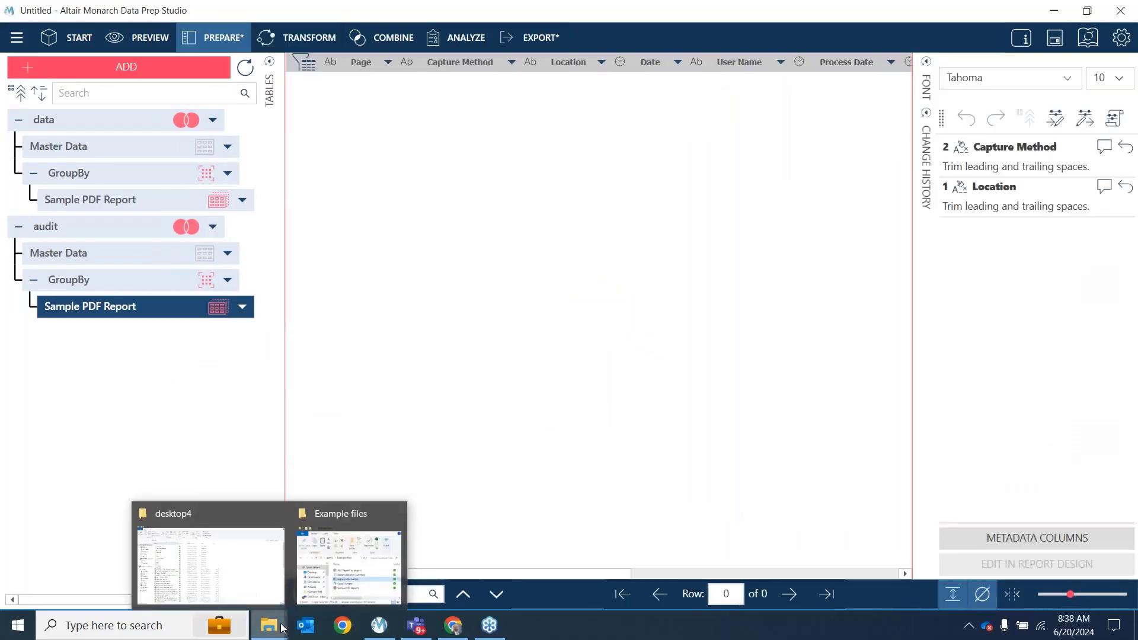
pyautogui.click(349, 556)
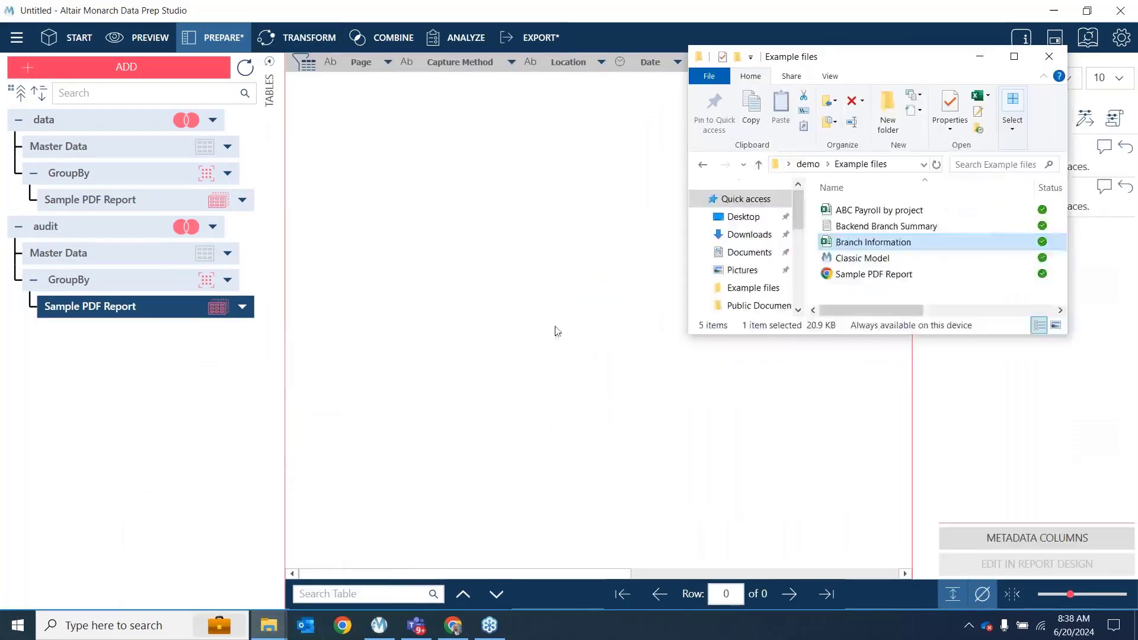
pyautogui.click(891, 275)
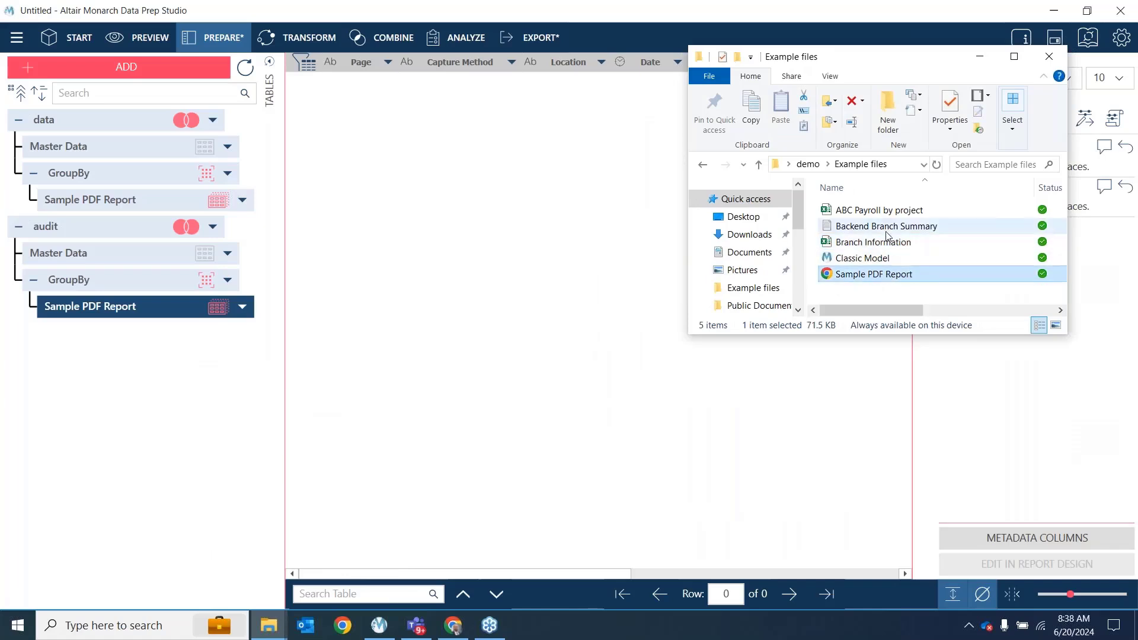
pyautogui.keyDown('shift'); pyautogui.click(915, 212); pyautogui.keyUp('shift')
pyautogui.moveTo(909, 256); pyautogui.dragTo(195, 201)
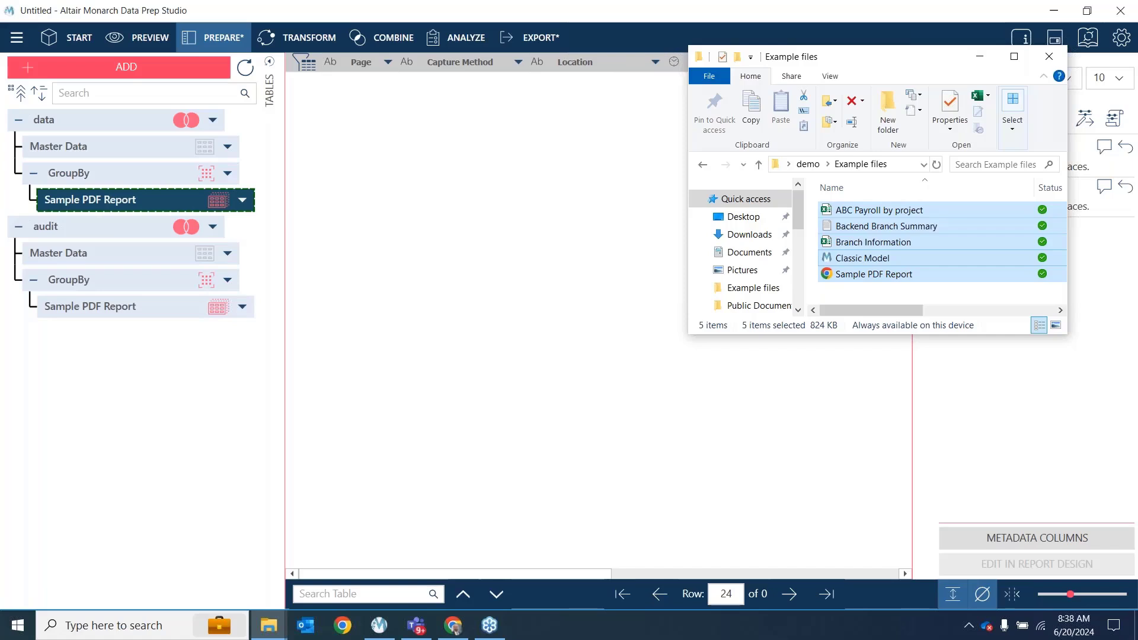
pyautogui.moveTo(196, 200)
pyautogui.mouseDown()
pyautogui.moveTo(746, 230)
pyautogui.moveTo(883, 259)
pyautogui.moveTo(700, 270)
pyautogui.moveTo(193, 202)
pyautogui.mouseUp()
# Add the Sample PDF Report file from the Example files folder to the audit branch's Sample PDF Report table
pyautogui.click(894, 274)
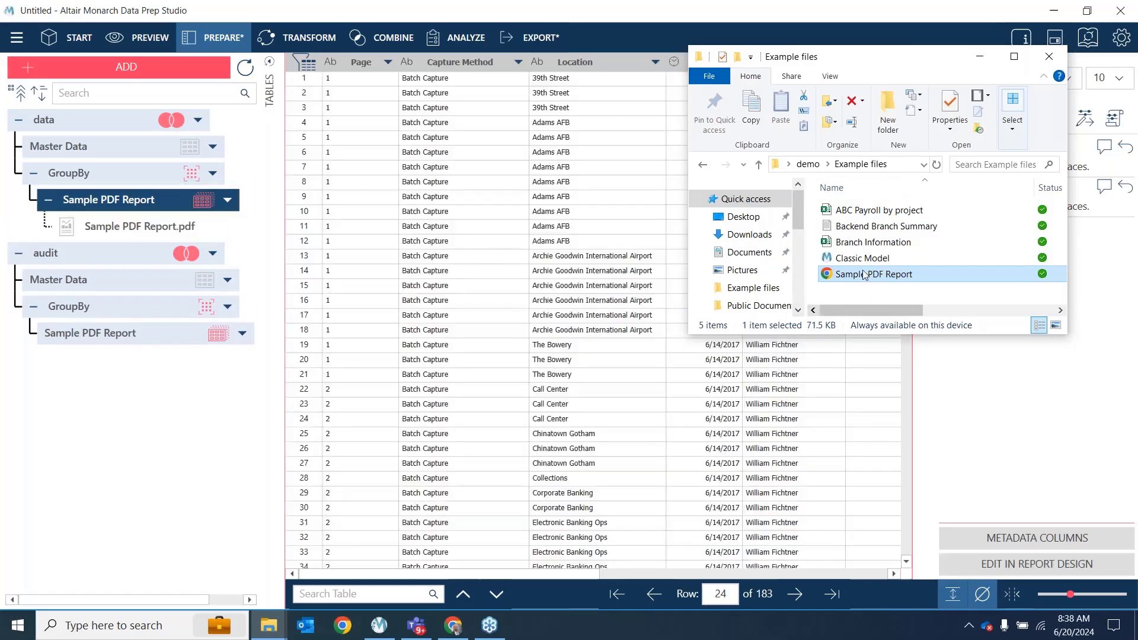
pyautogui.click(122, 341)
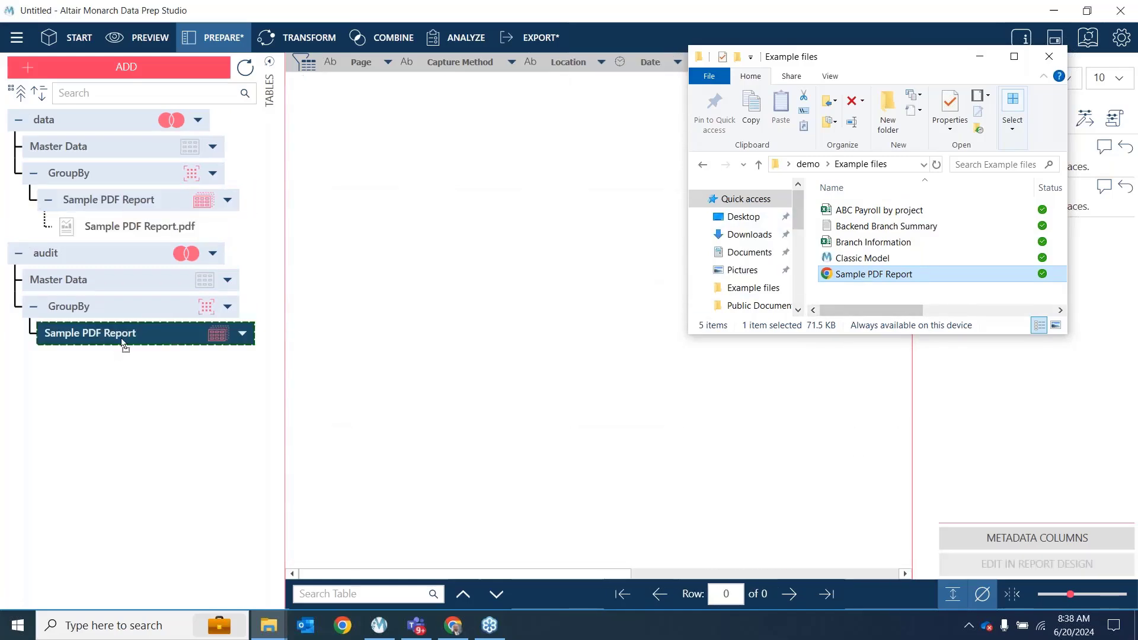
pyautogui.moveTo(123, 344); pyautogui.dragTo(123, 344)
# Inspect the workspace file paths and leave the dialog without changing them
pyautogui.rightClick(123, 344)
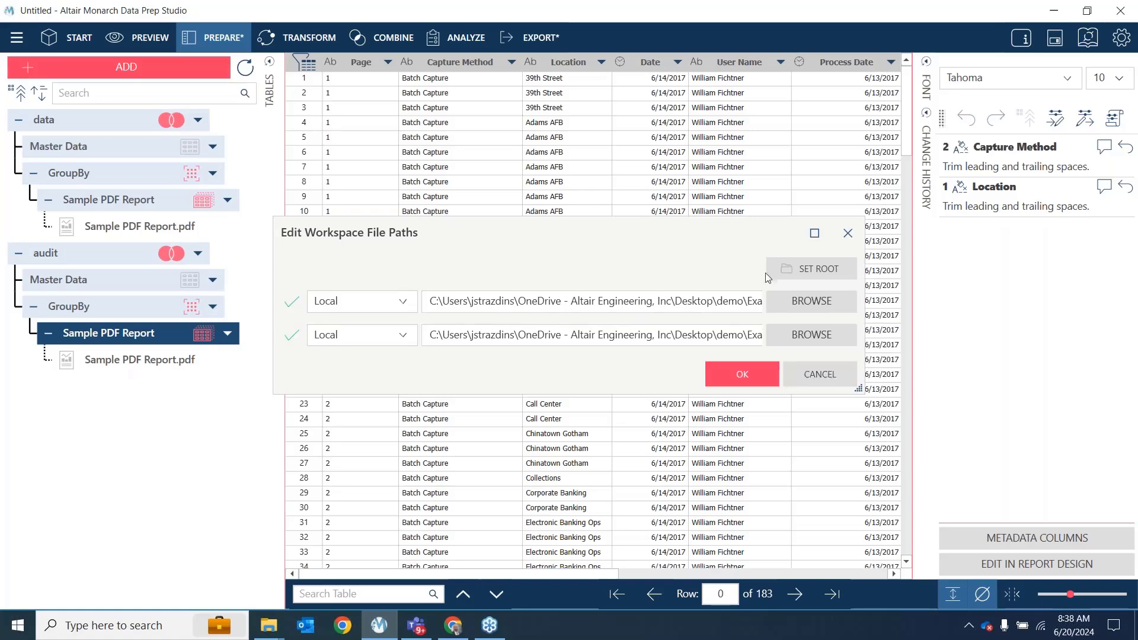
pyautogui.click(802, 378)
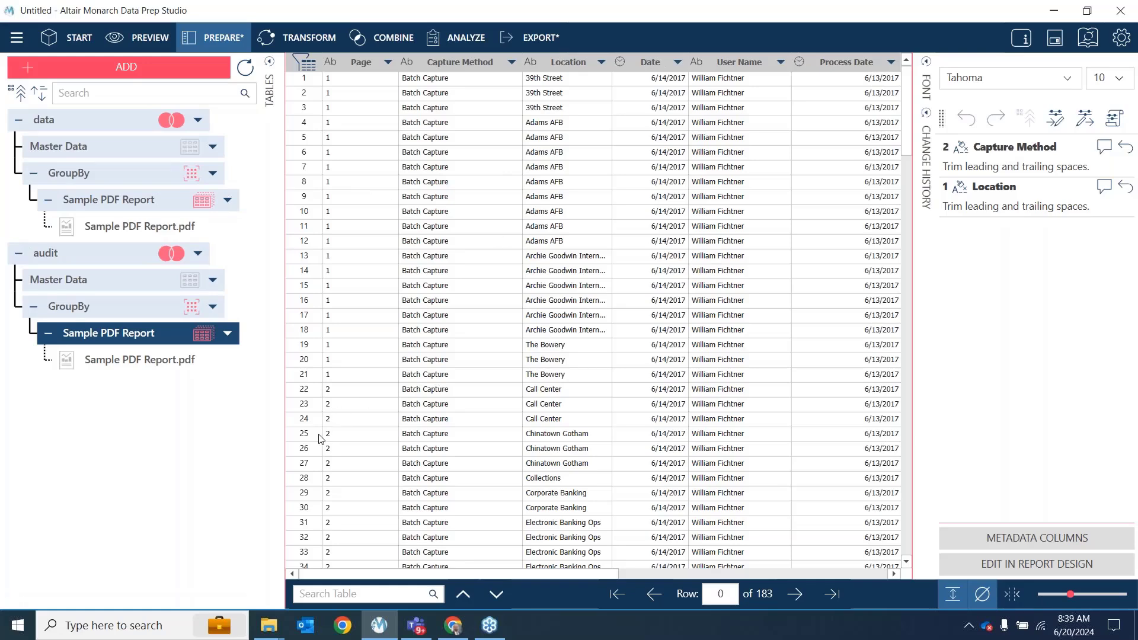
# Open the ABC Payroll by project workbook from the Example files folder in Excel
pyautogui.moveTo(268, 626)
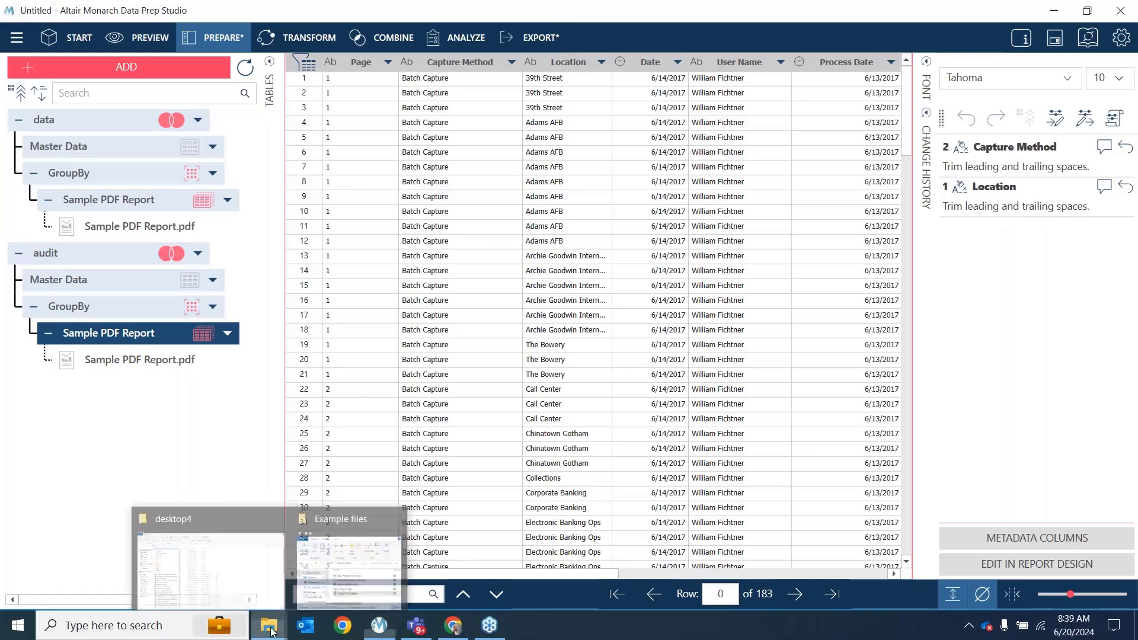
pyautogui.click(323, 571)
pyautogui.click(896, 212)
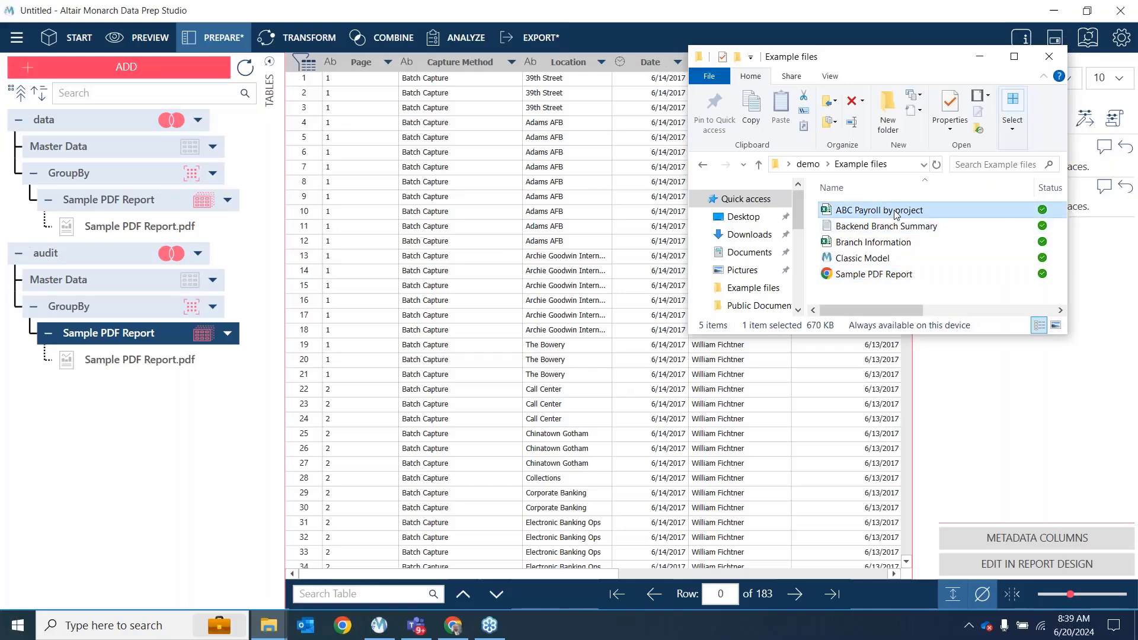
pyautogui.doubleClick(896, 211)
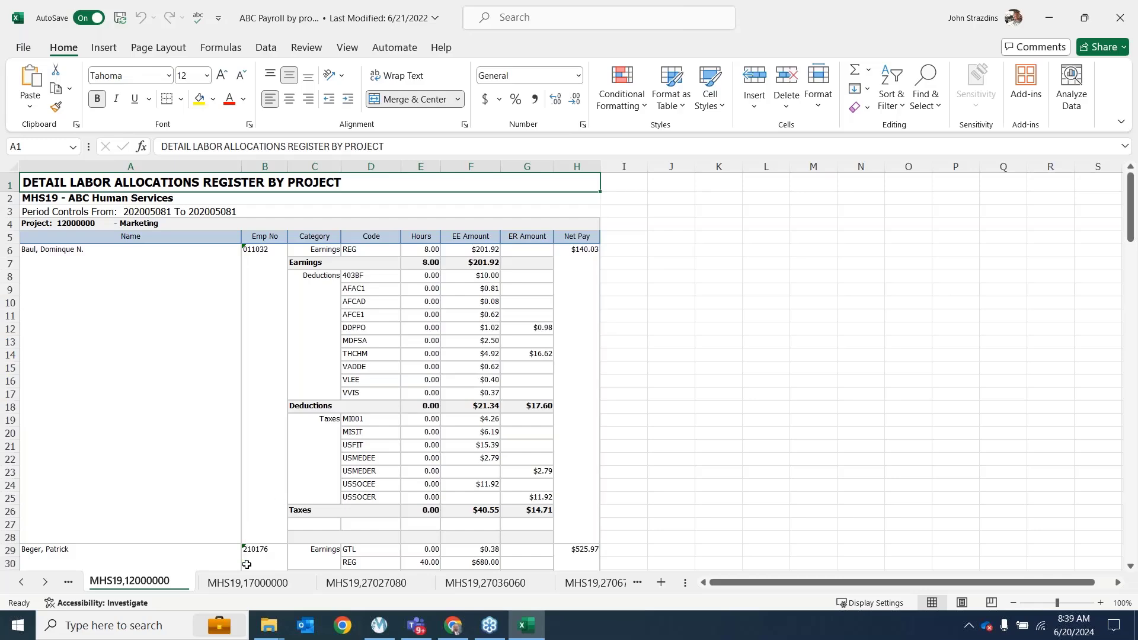
# Look through the payroll workbook's project sheets and examine the MHS19,27095985 sheet down to its project totals
pyautogui.click(249, 583)
pyautogui.click(366, 584)
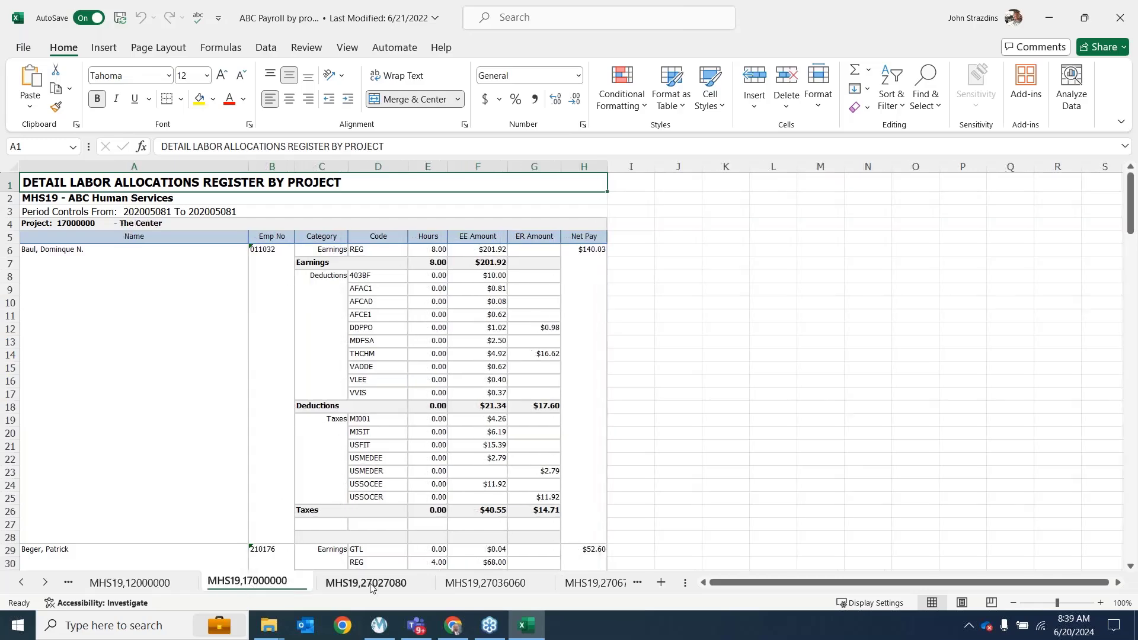
pyautogui.click(474, 587)
pyautogui.click(581, 590)
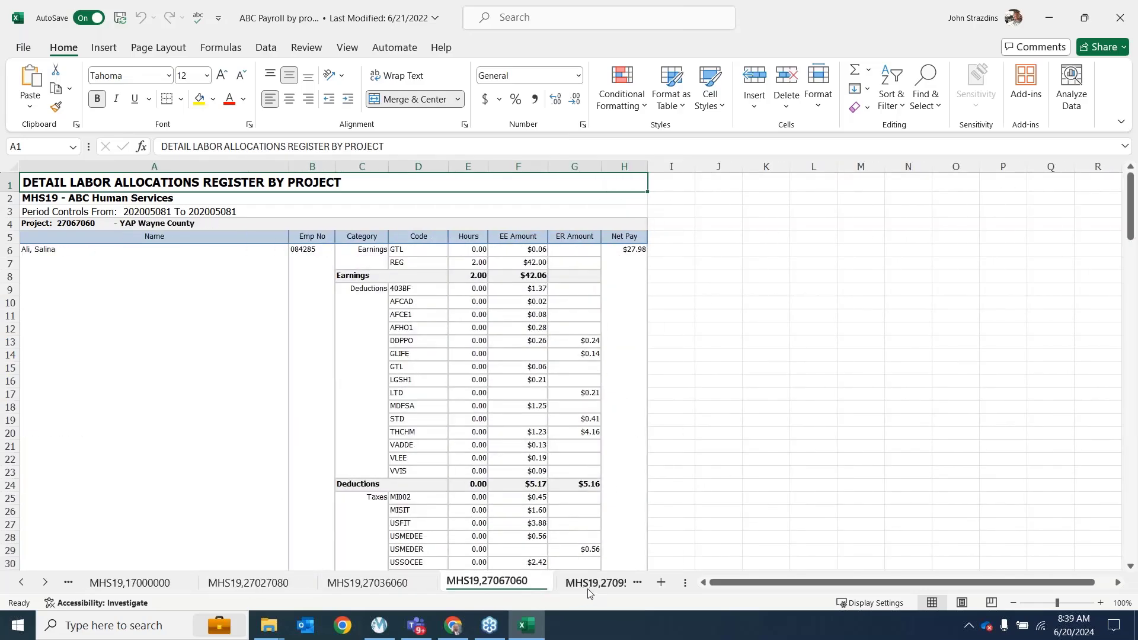
pyautogui.click(588, 592)
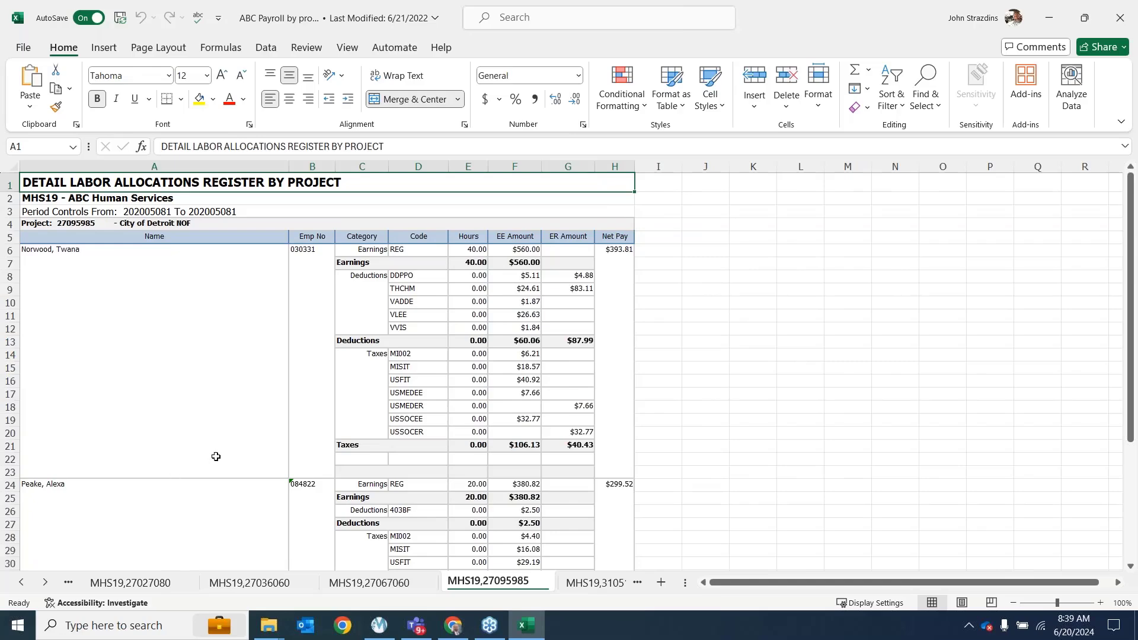
pyautogui.scroll(-3, 261, 425)
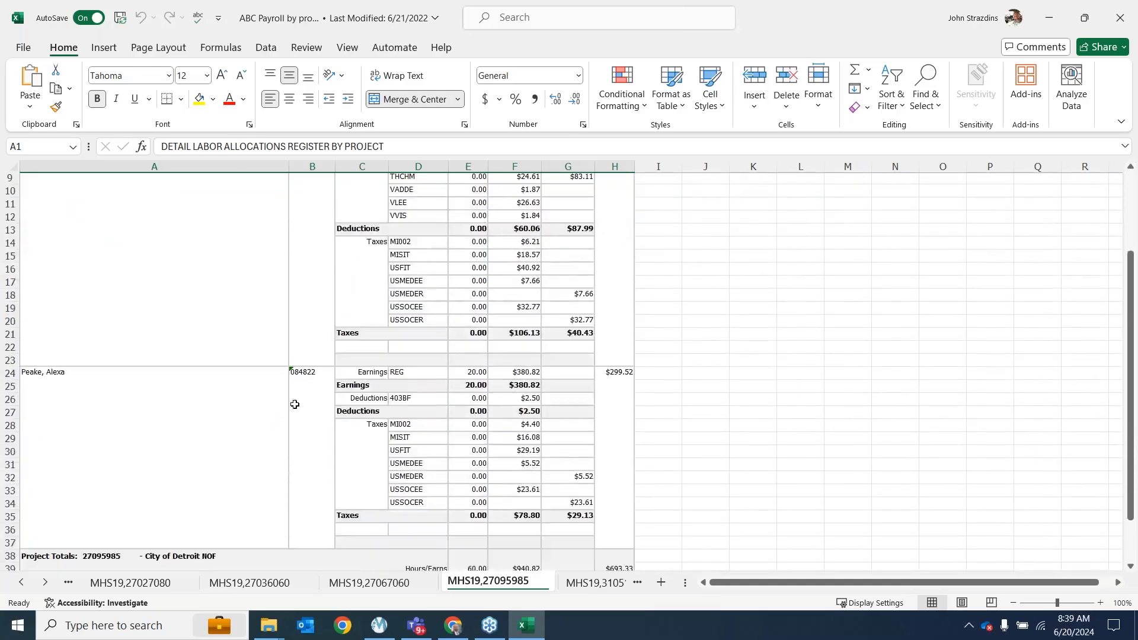
pyautogui.scroll(-1, 351, 420)
pyautogui.scroll(-4, 407, 374)
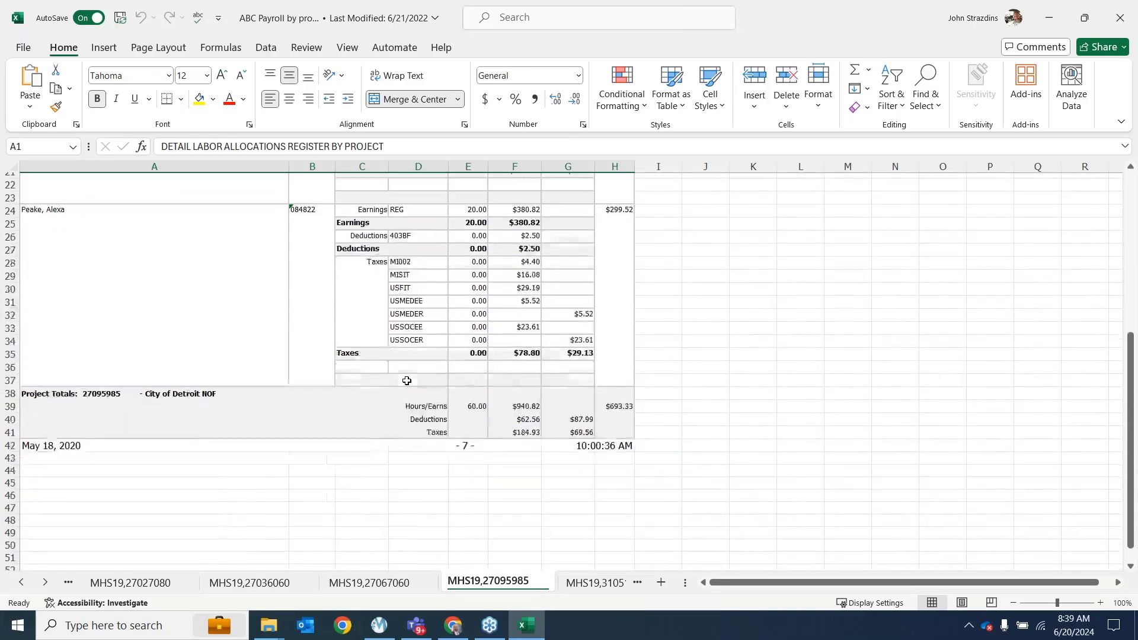
pyautogui.scroll(4, 384, 387)
pyautogui.click(372, 583)
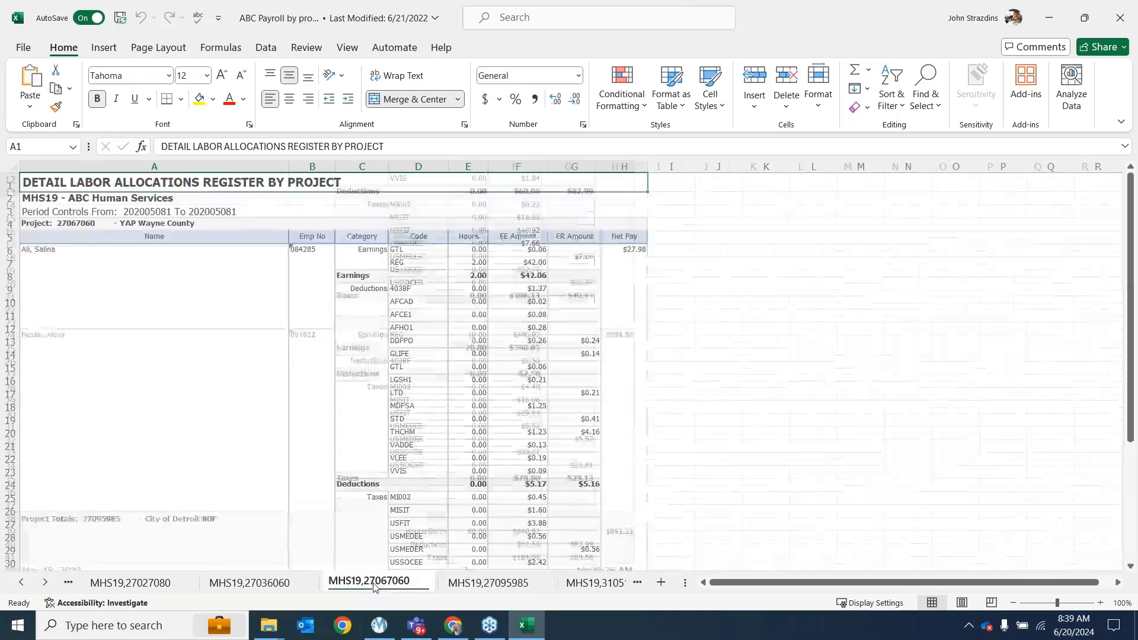
pyautogui.scroll(-2, 281, 485)
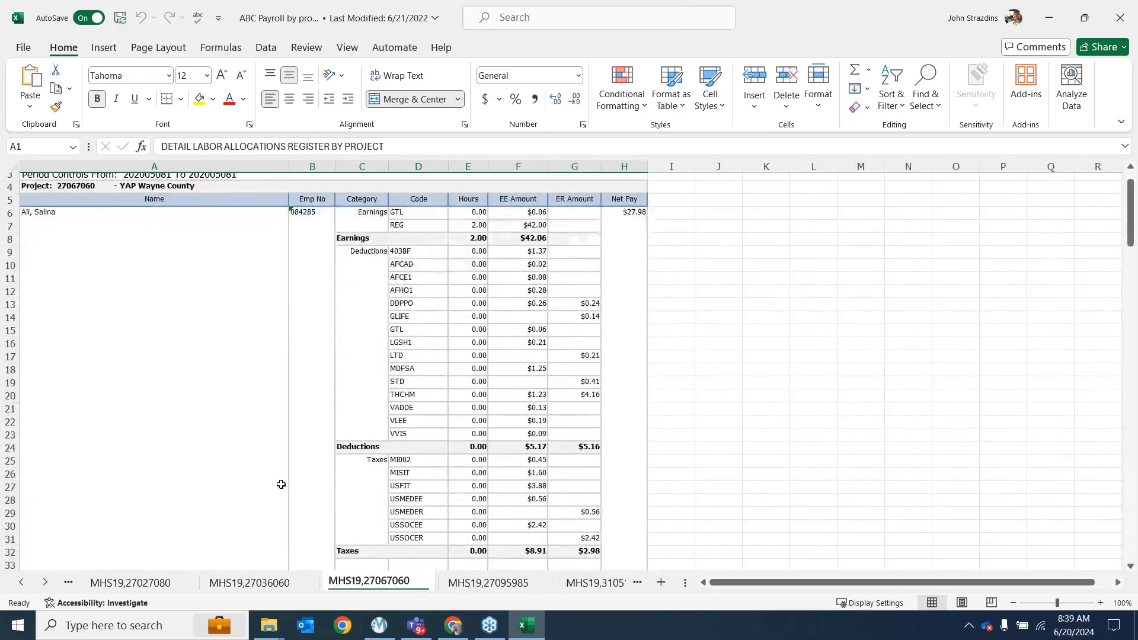
pyautogui.scroll(2, 375, 421)
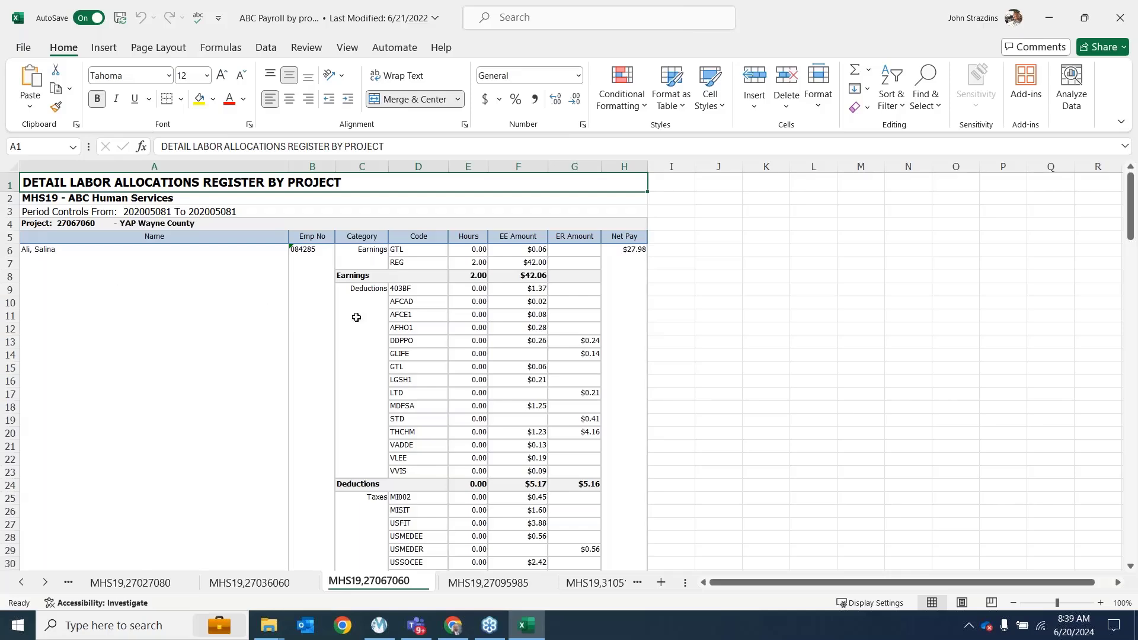
pyautogui.scroll(-5, 392, 339)
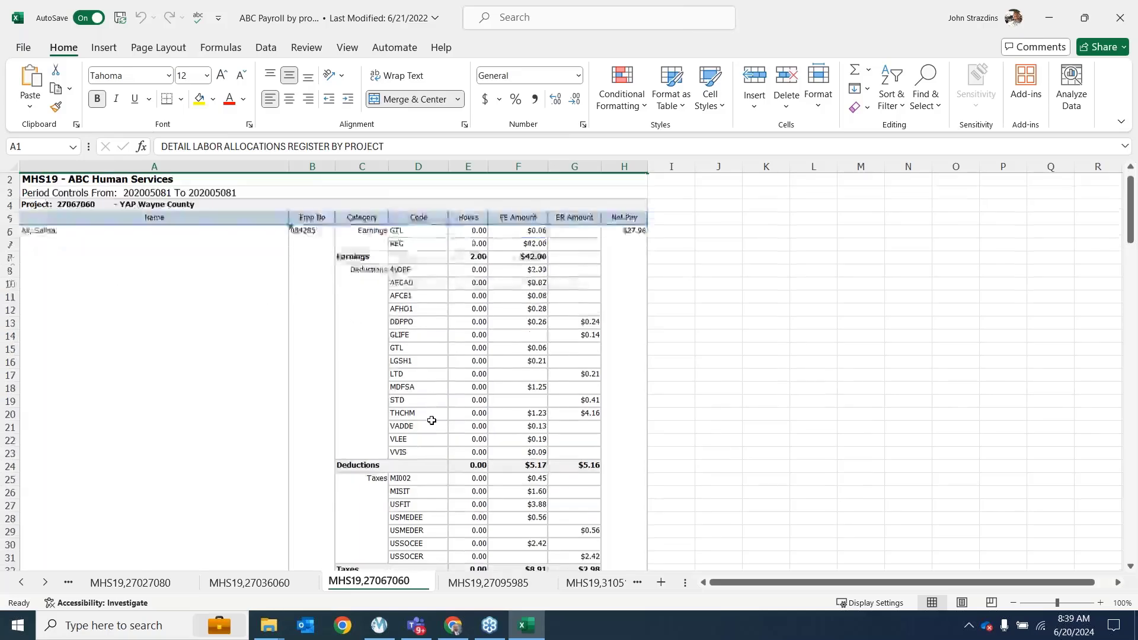
pyautogui.scroll(4, 391, 344)
pyautogui.scroll(-1, 391, 351)
pyautogui.scroll(-3, 391, 350)
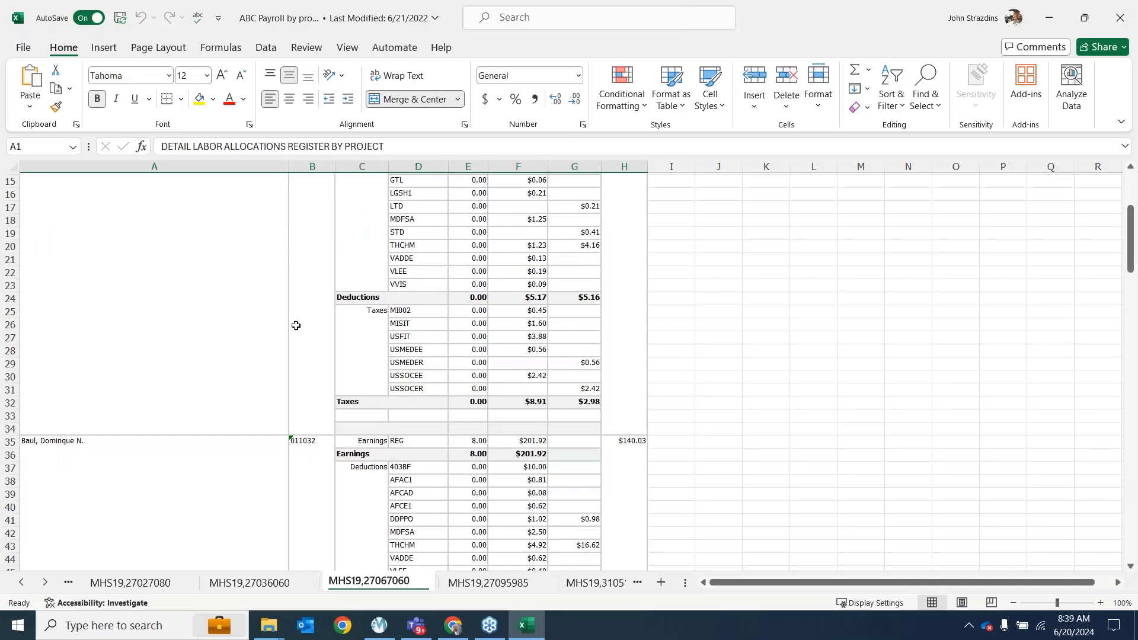
pyautogui.click(1111, 33)
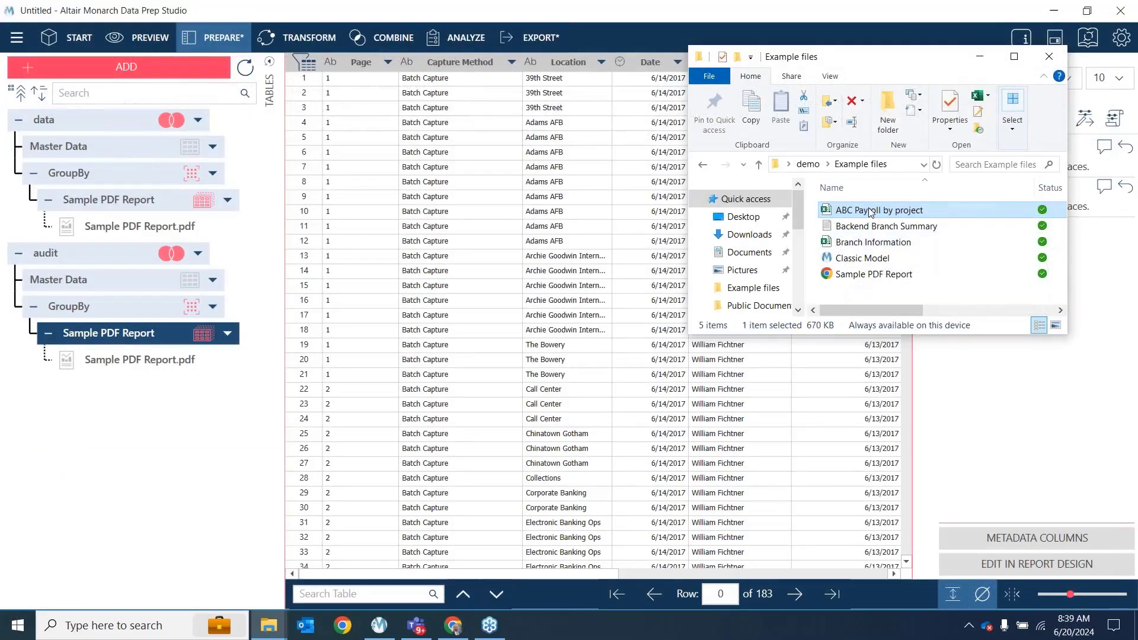
# Load ABC Payroll by project into Monarch Data Prep Studio in Excel Worksheet Design mode
pyautogui.moveTo(870, 212); pyautogui.dragTo(308, 406)
pyautogui.click(980, 56)
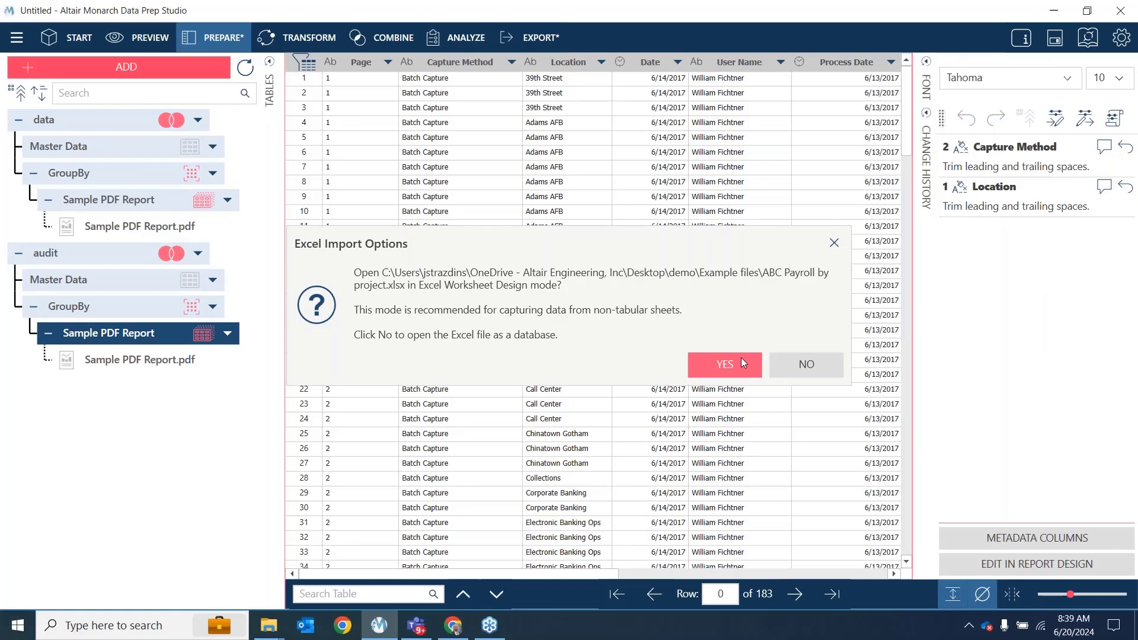
pyautogui.click(738, 364)
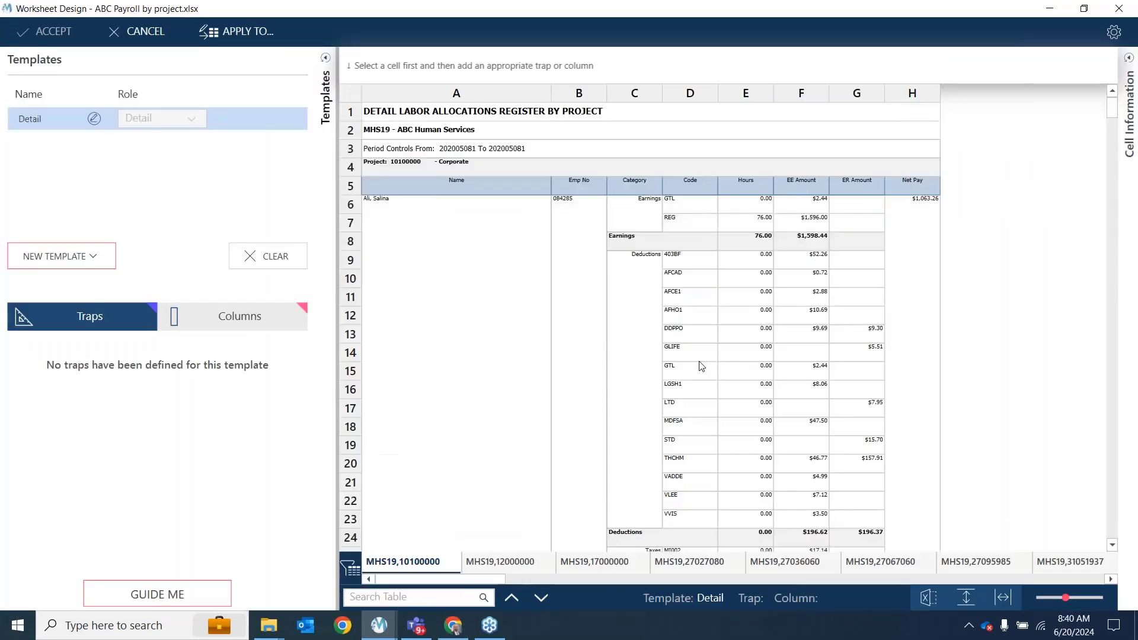
# Auto-define the Detail table from row 6 and inspect its columns, traps and the value rule of trap F
pyautogui.click(354, 205)
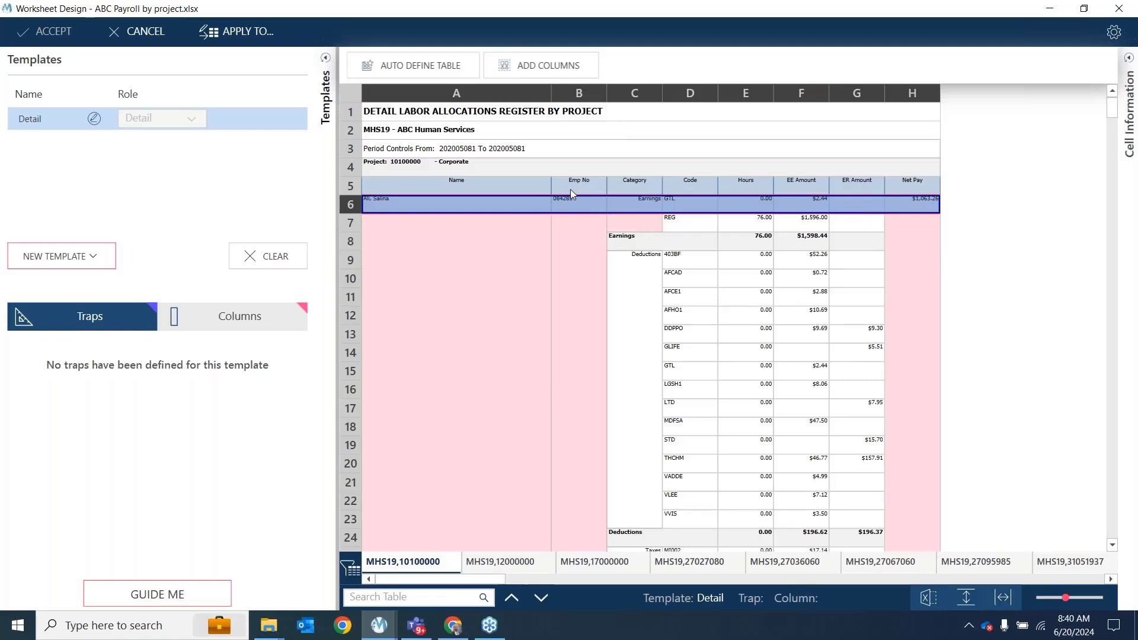
pyautogui.click(429, 64)
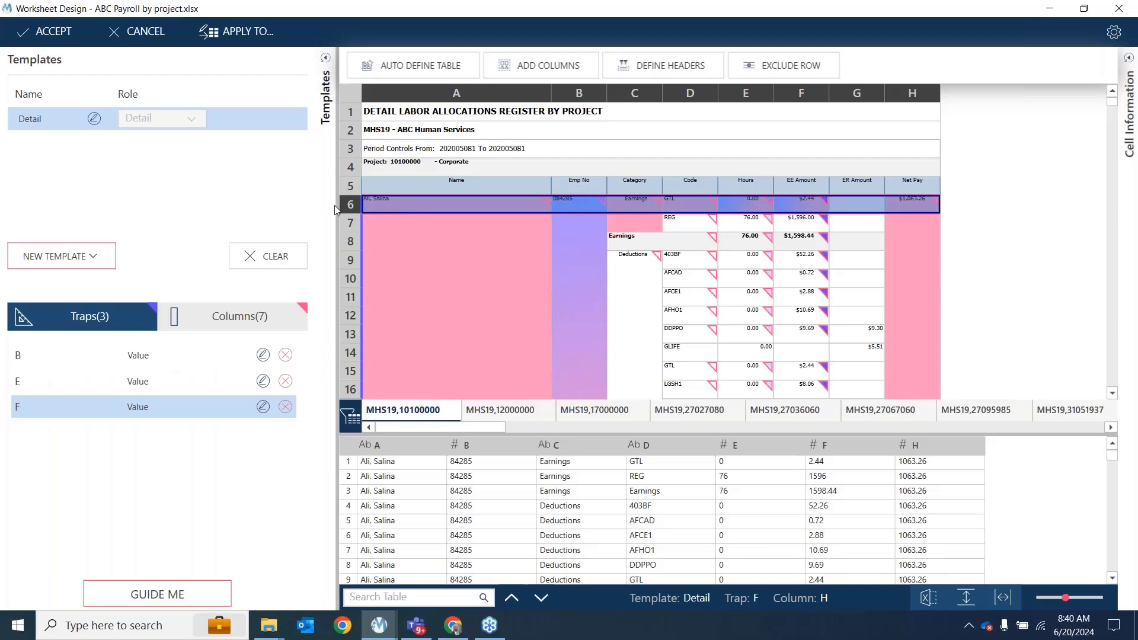
pyautogui.click(395, 199)
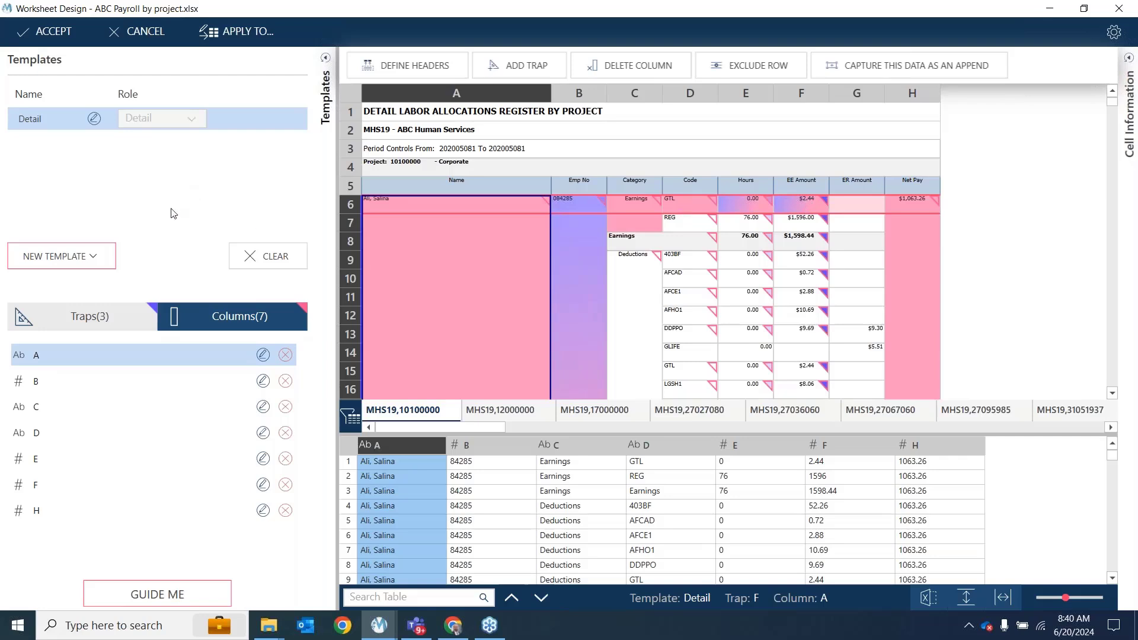
pyautogui.click(123, 315)
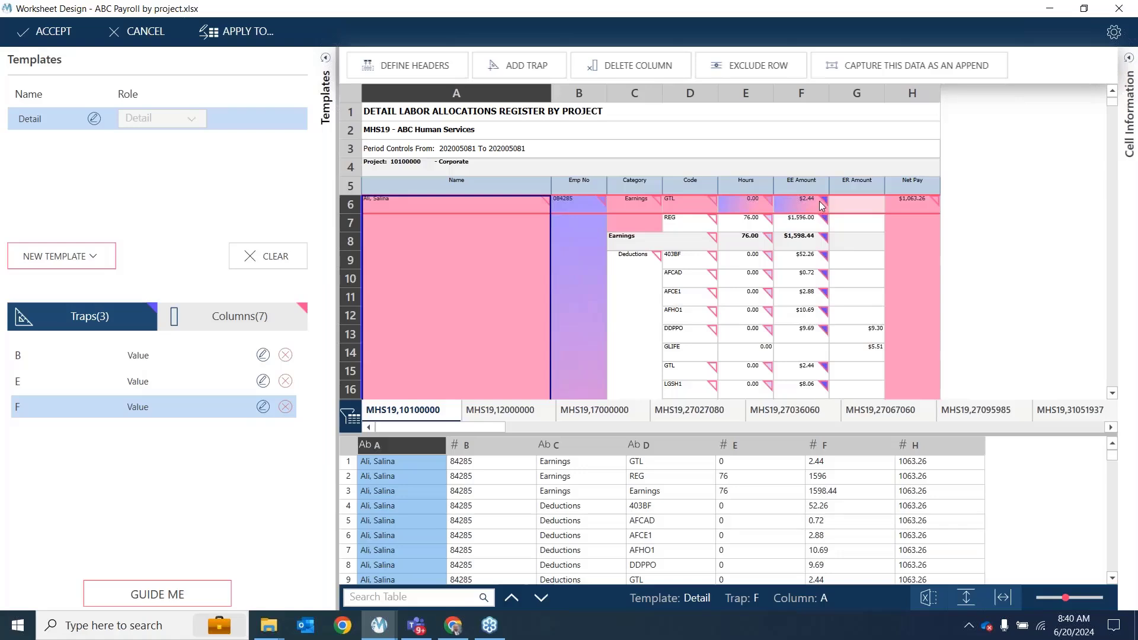
pyautogui.click(262, 406)
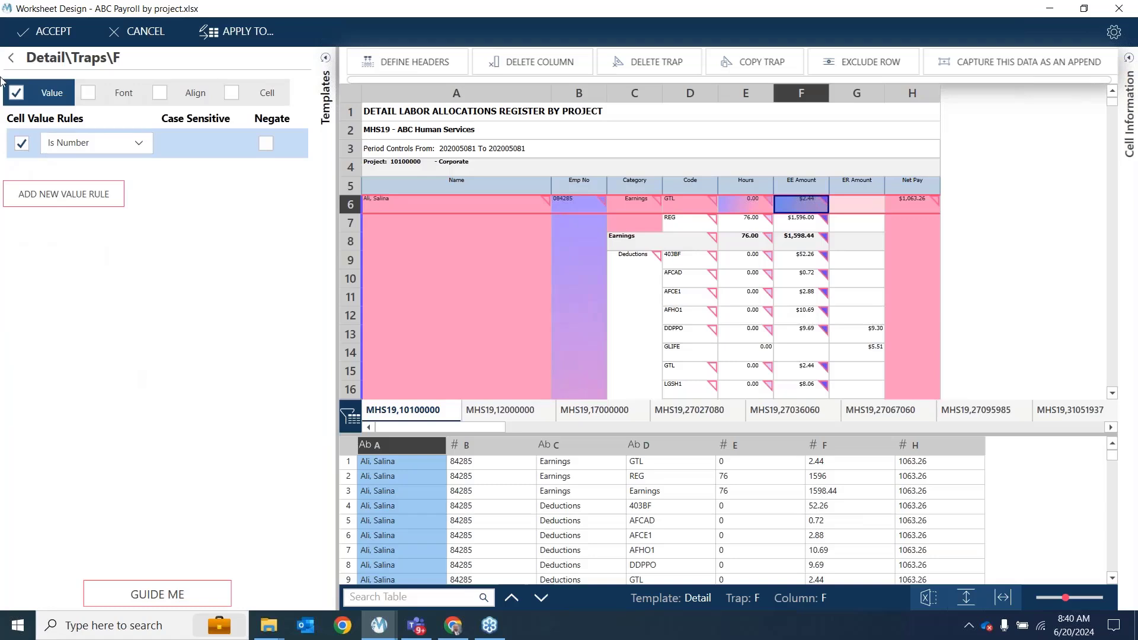
pyautogui.click(10, 57)
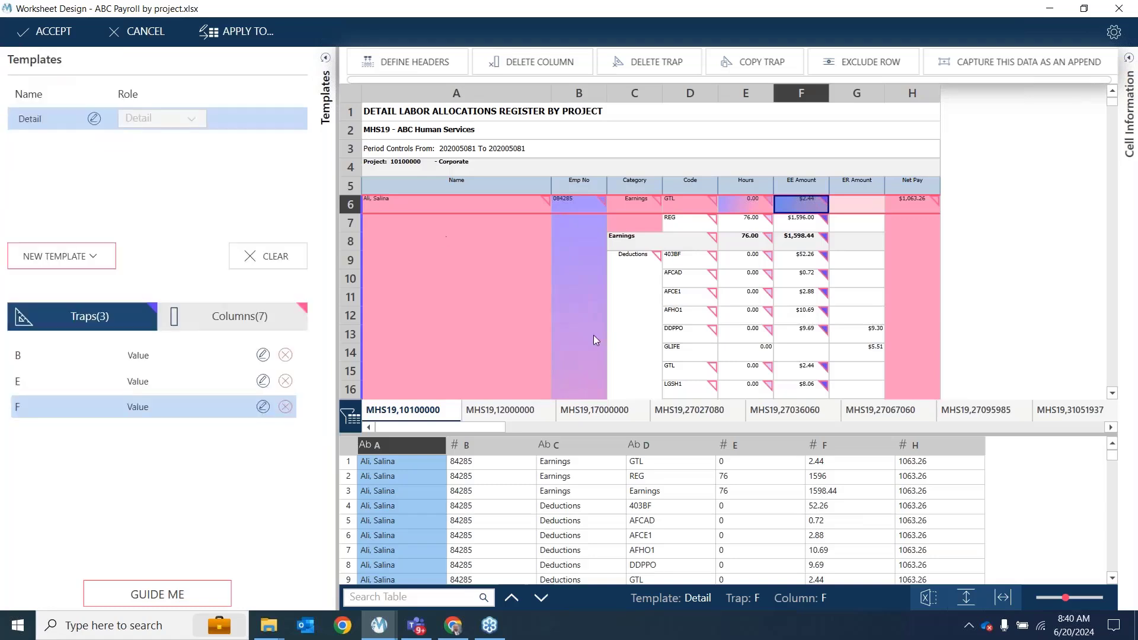
# Add the ER Amount column to the Detail template and define the column headers from row 5
pyautogui.click(867, 186)
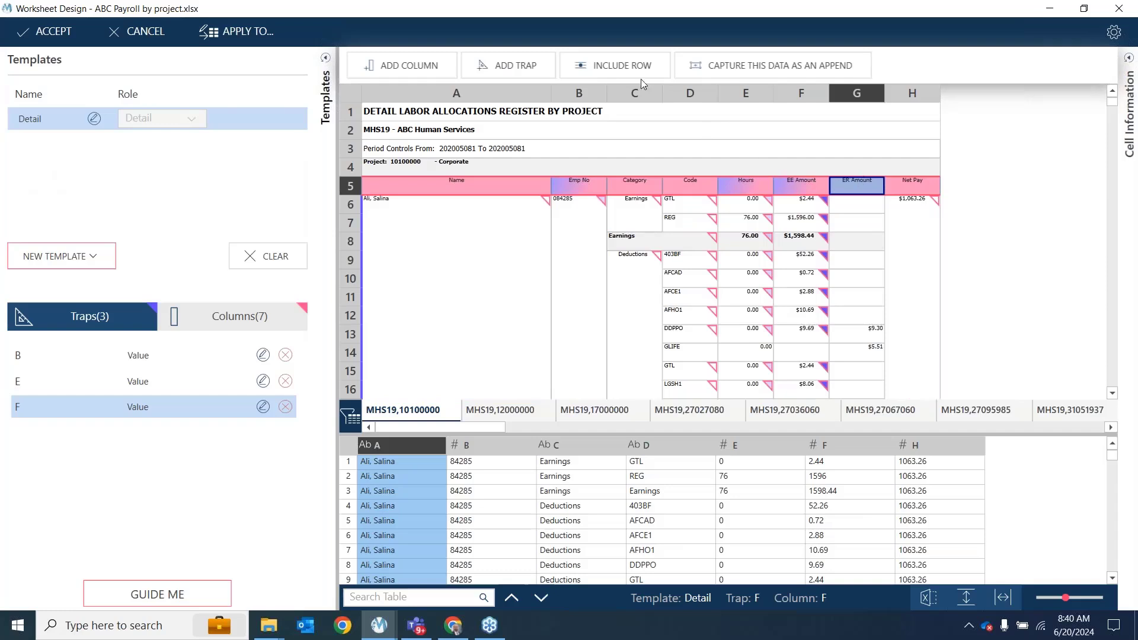
pyautogui.click(422, 74)
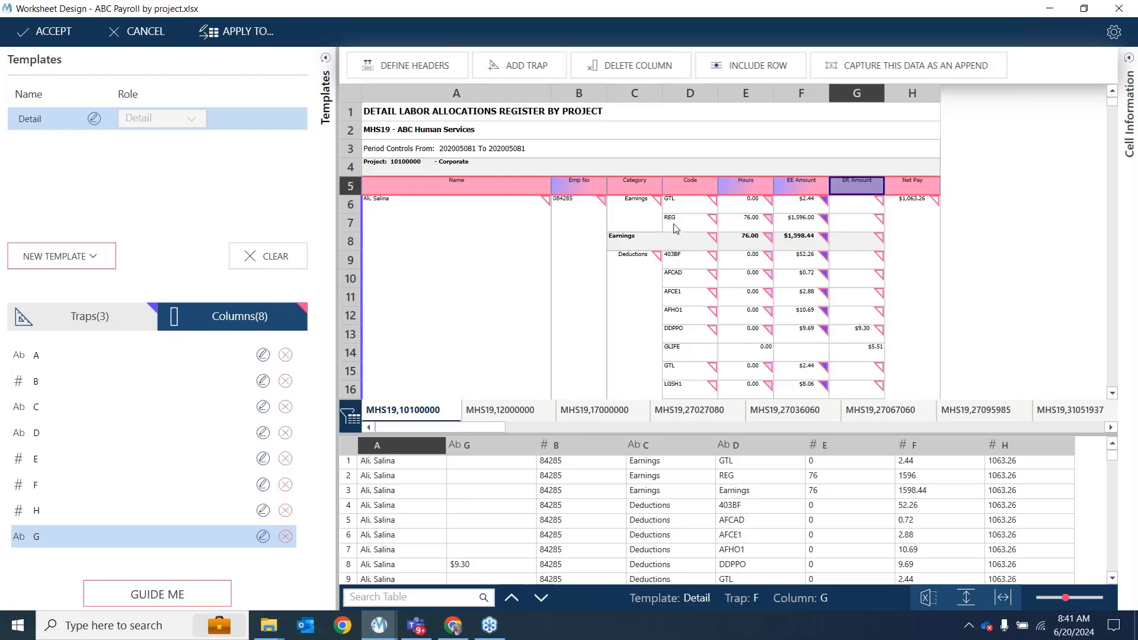
pyautogui.scroll(-15, 846, 362)
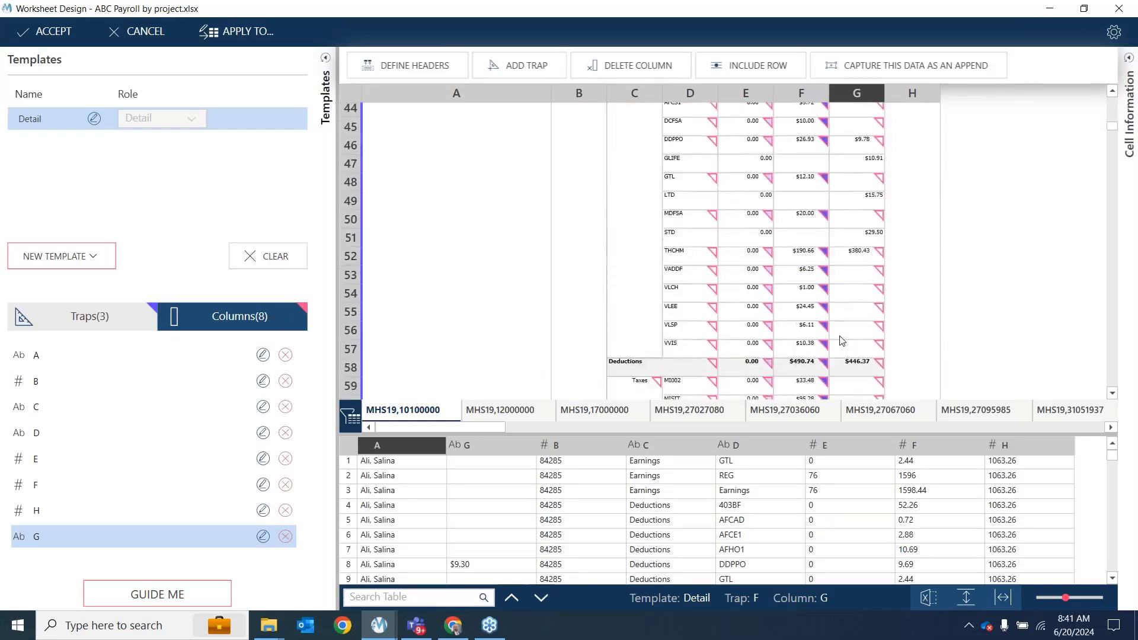
pyautogui.scroll(15, 842, 353)
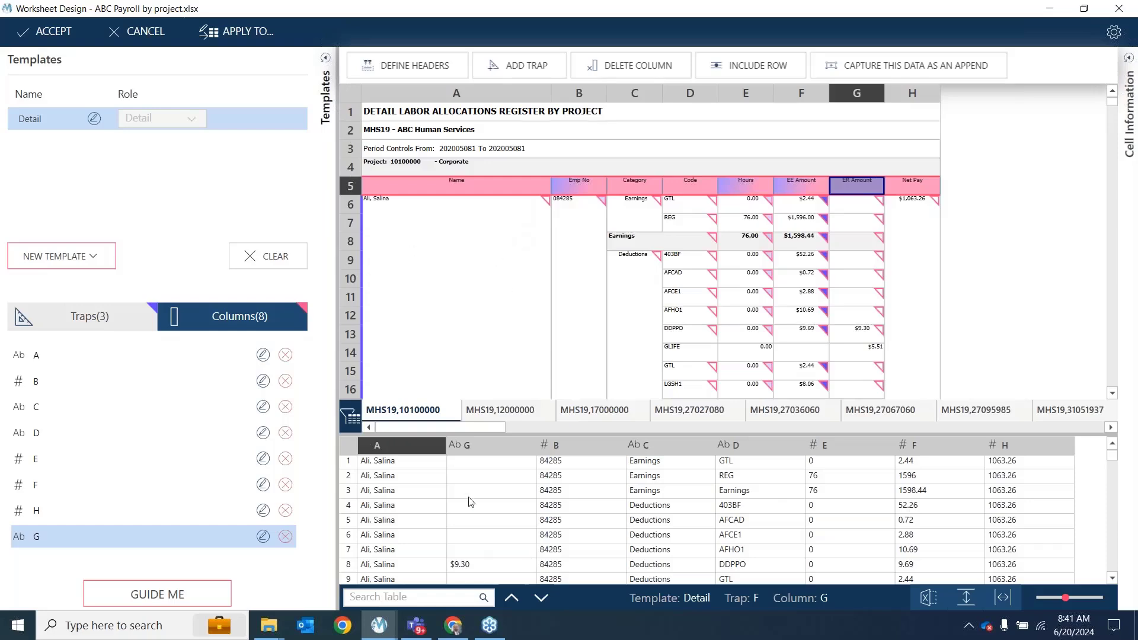
pyautogui.click(349, 187)
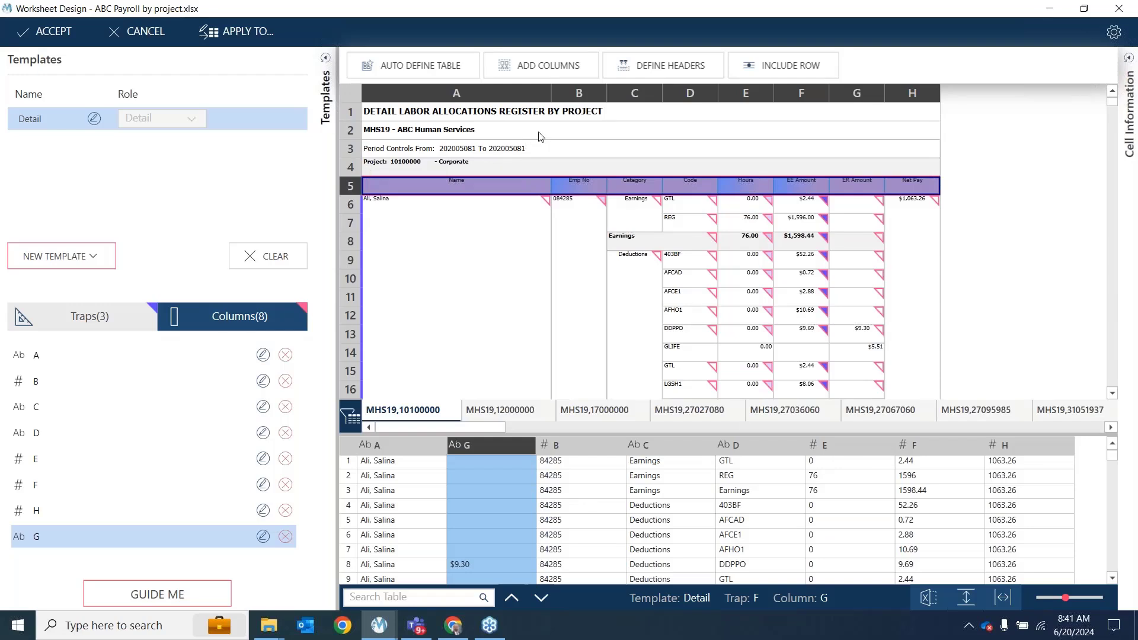
pyautogui.click(647, 63)
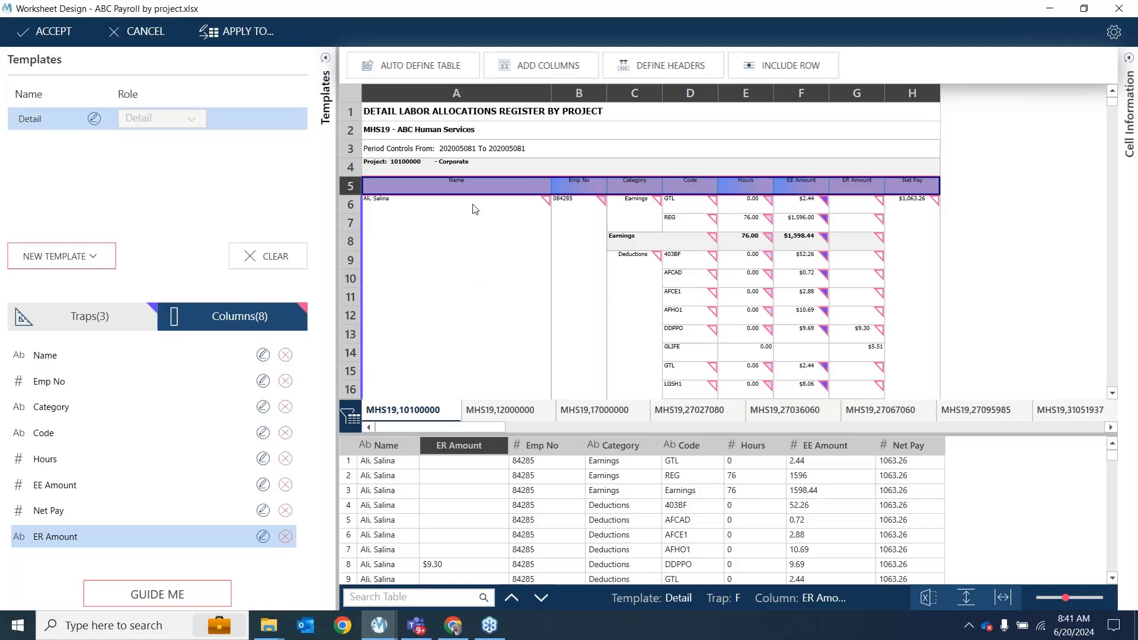
# Capture the project, period controls and MHS19 - ABC Human Services header rows as three separate appends and check them in the table preview
pyautogui.click(489, 169)
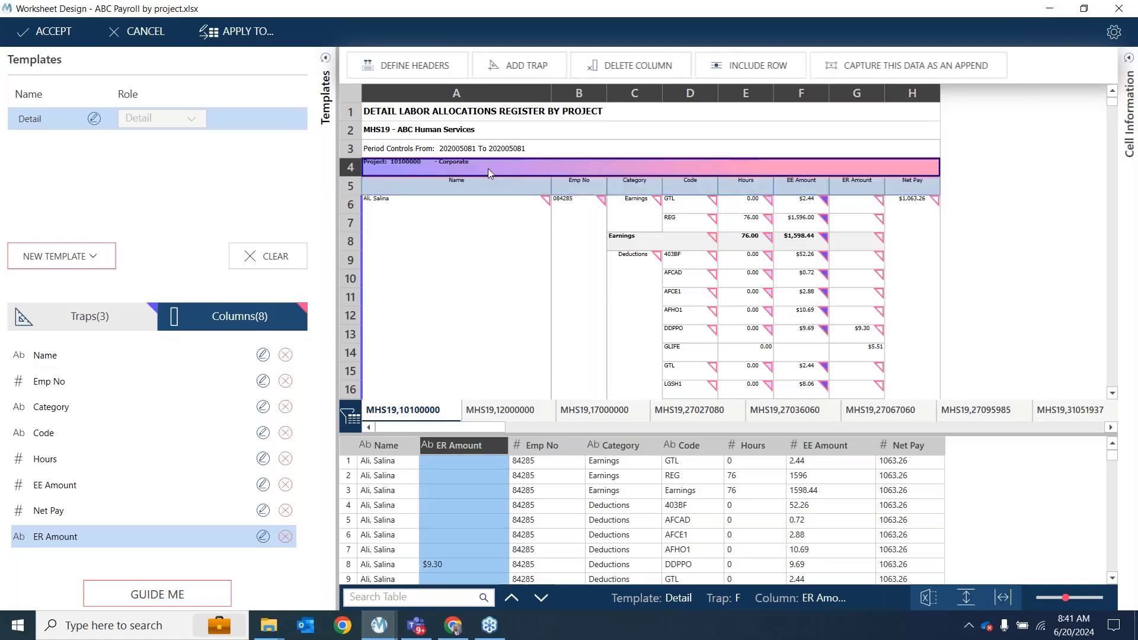
pyautogui.click(887, 66)
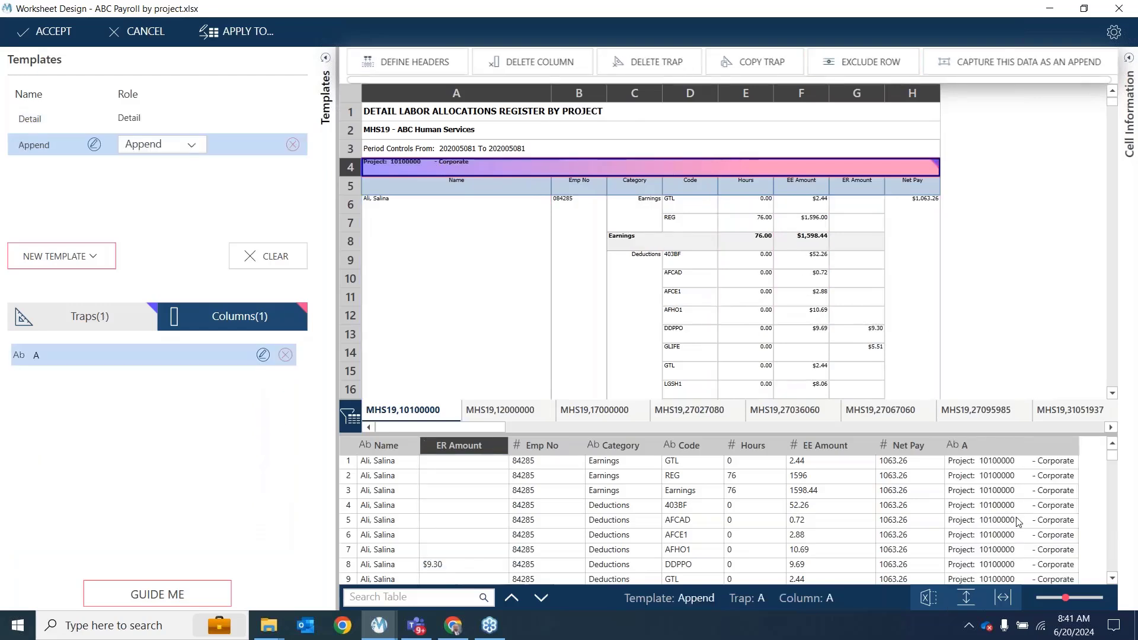
pyautogui.click(542, 149)
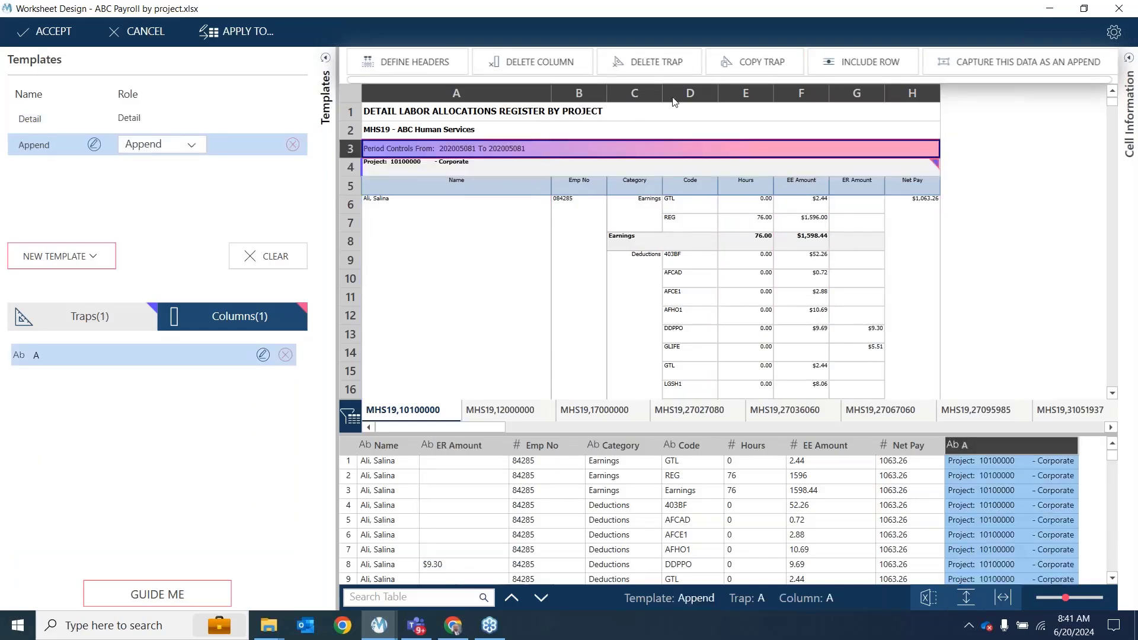
pyautogui.click(980, 58)
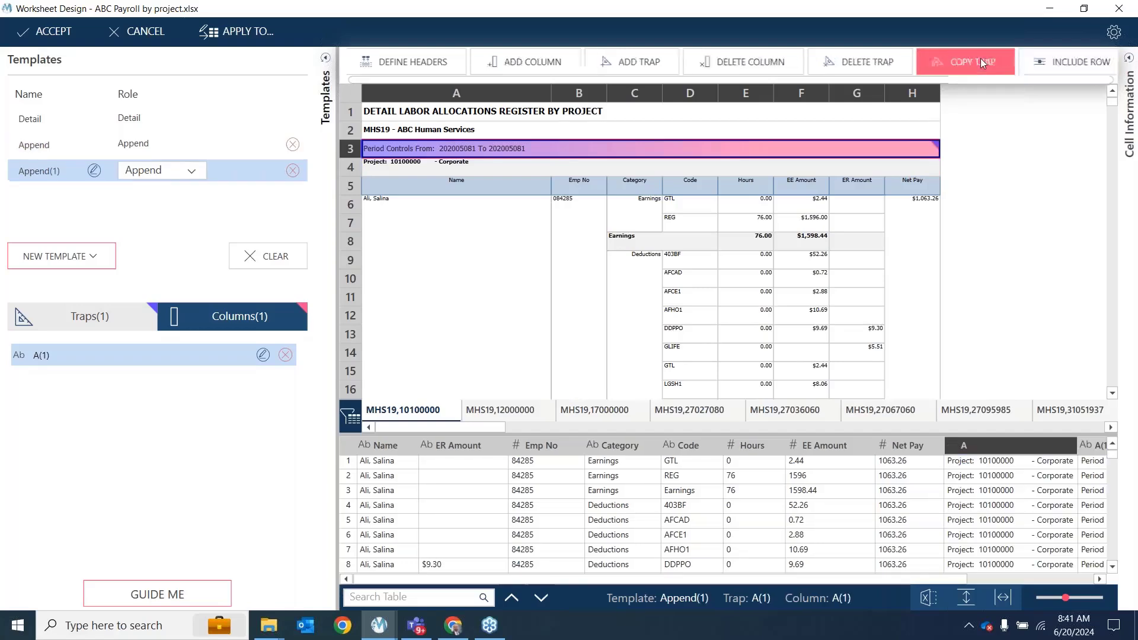
pyautogui.click(553, 134)
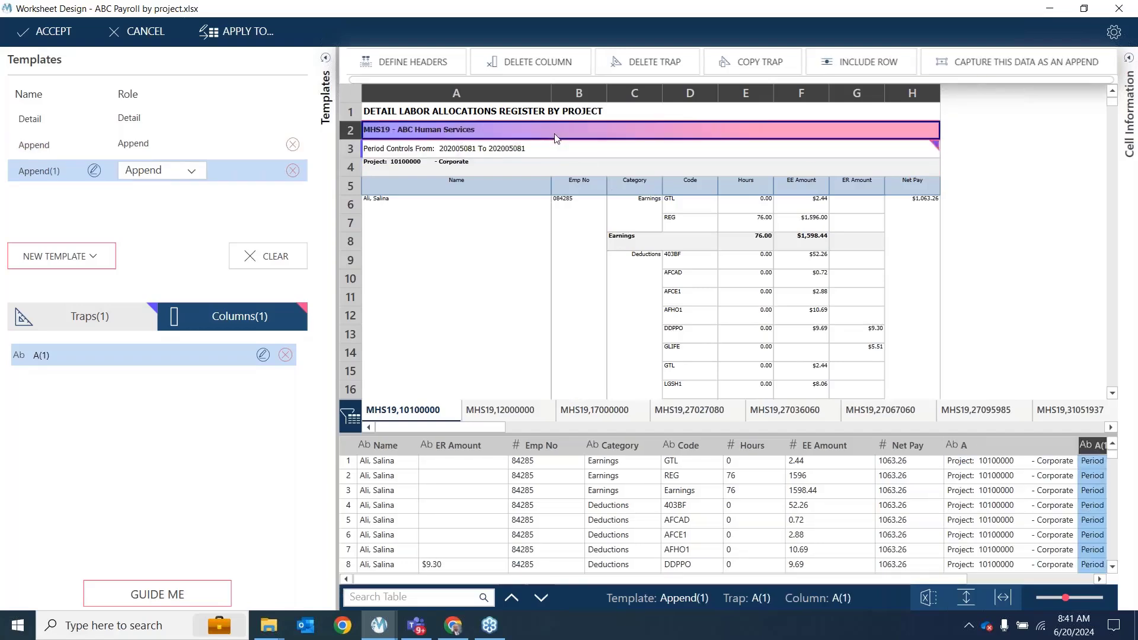
pyautogui.click(972, 58)
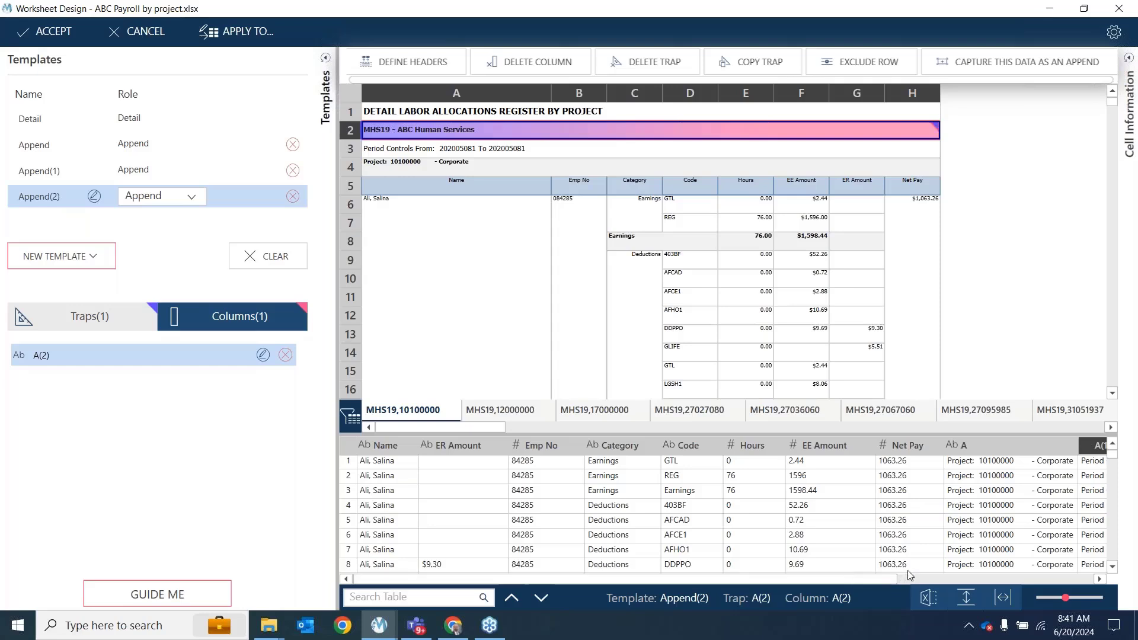
pyautogui.click(928, 580)
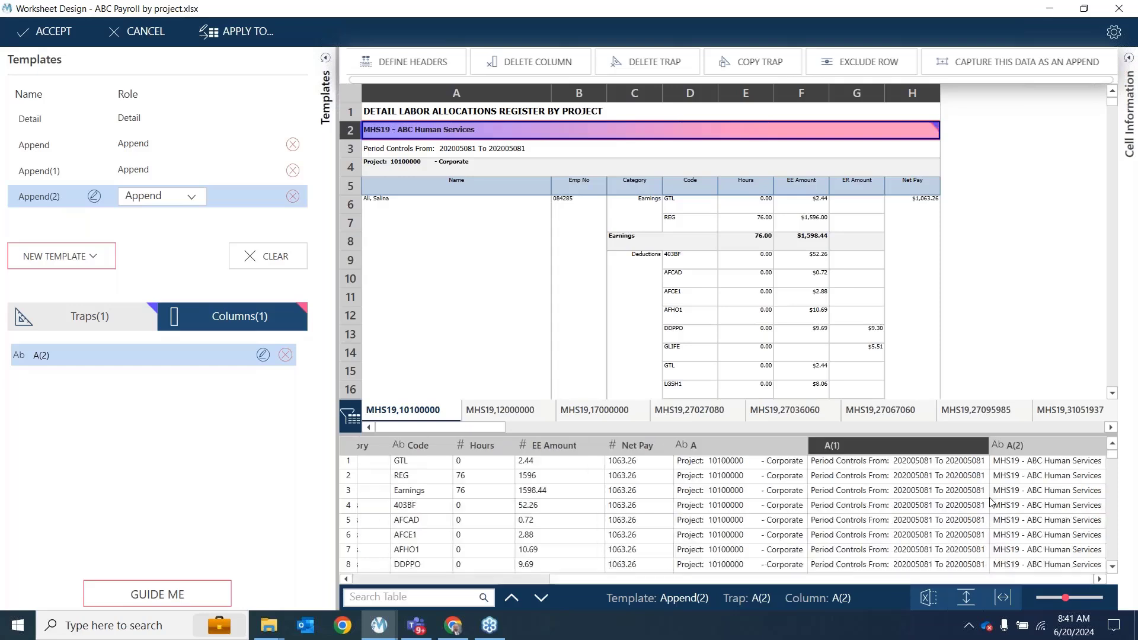
# Accept the worksheet design for ABC Payroll by project and apply its templates to all worksheets
pyautogui.click(57, 35)
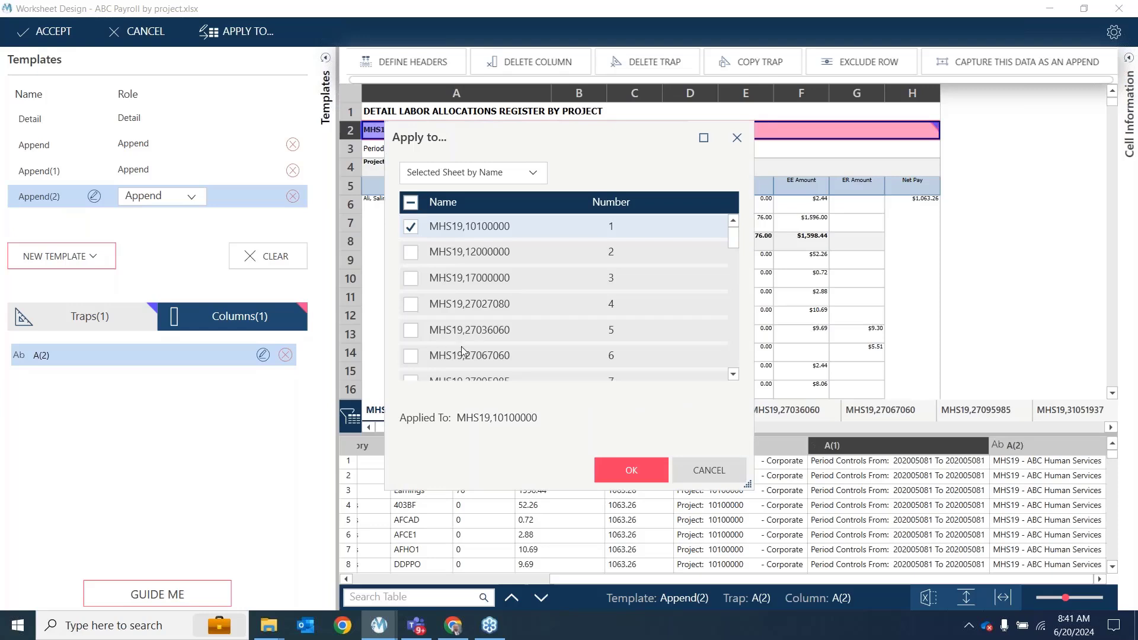
pyautogui.scroll(-11, 490, 330)
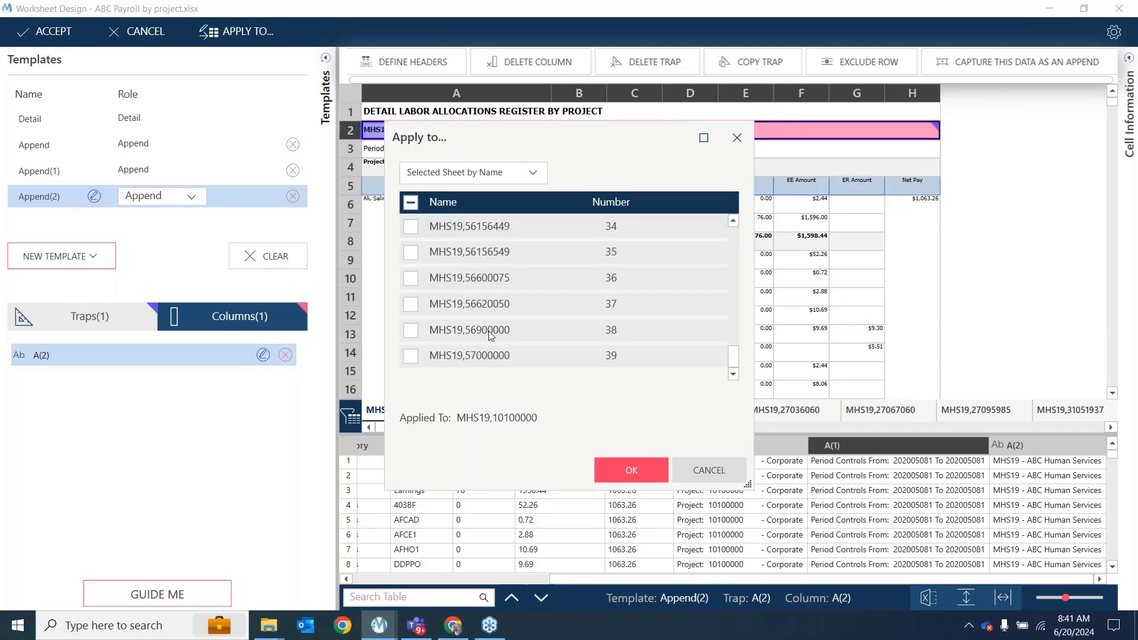
pyautogui.scroll(11, 488, 330)
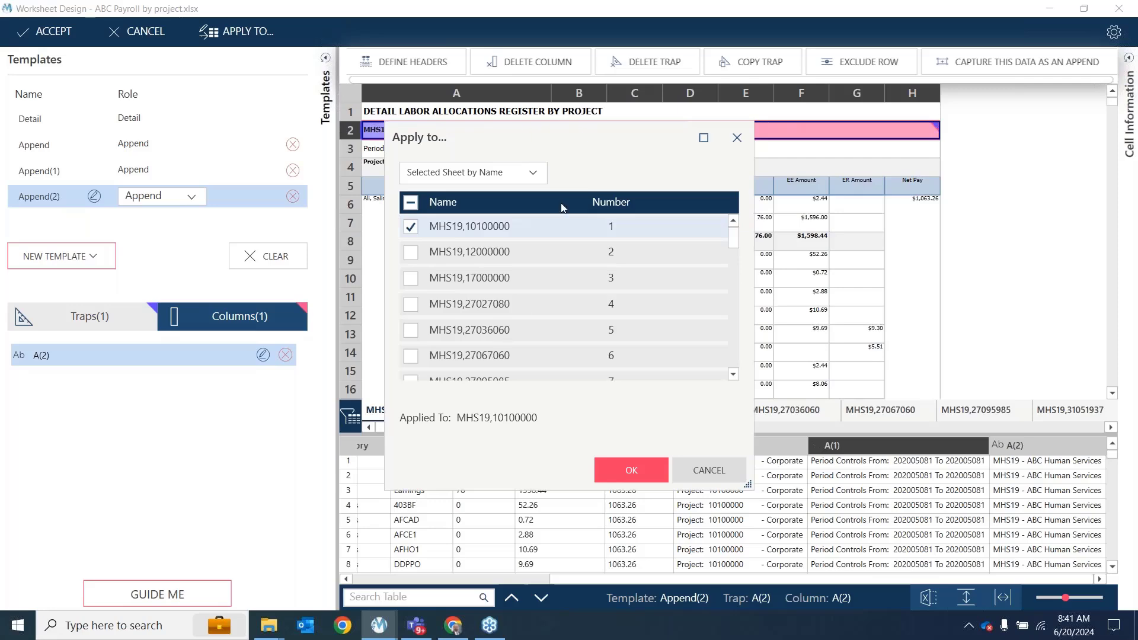
pyautogui.click(540, 176)
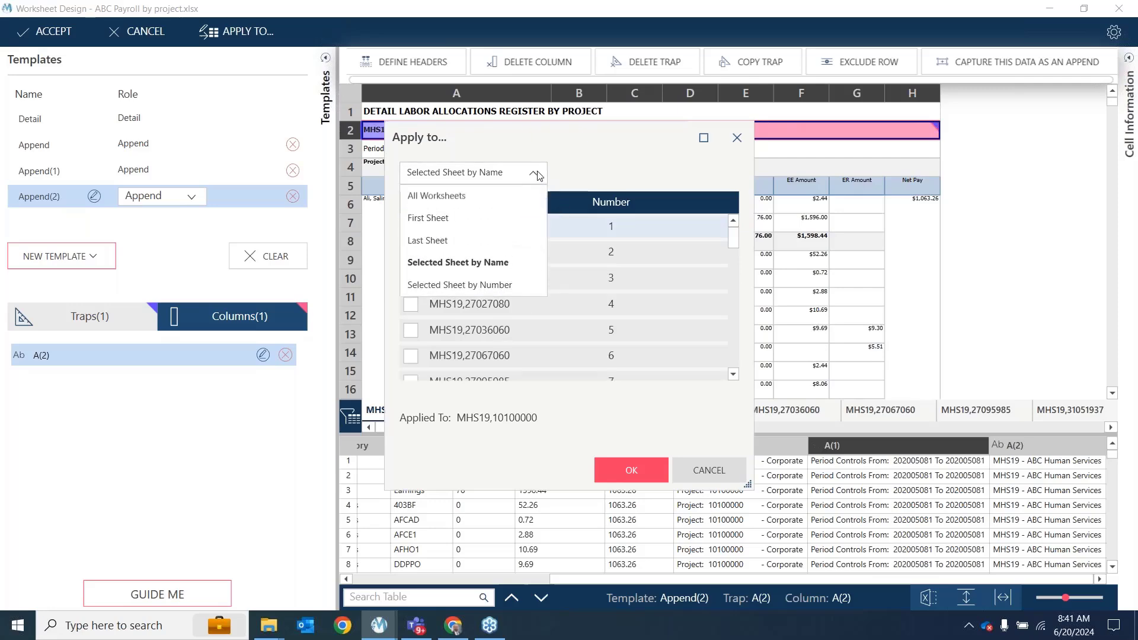
pyautogui.click(514, 190)
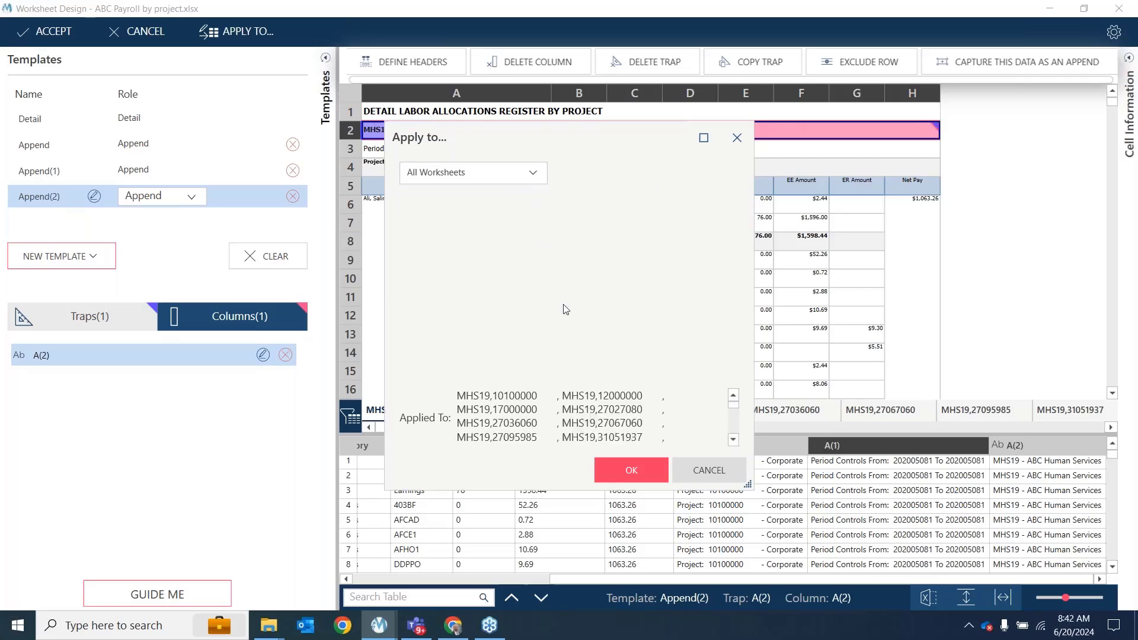
pyautogui.click(625, 474)
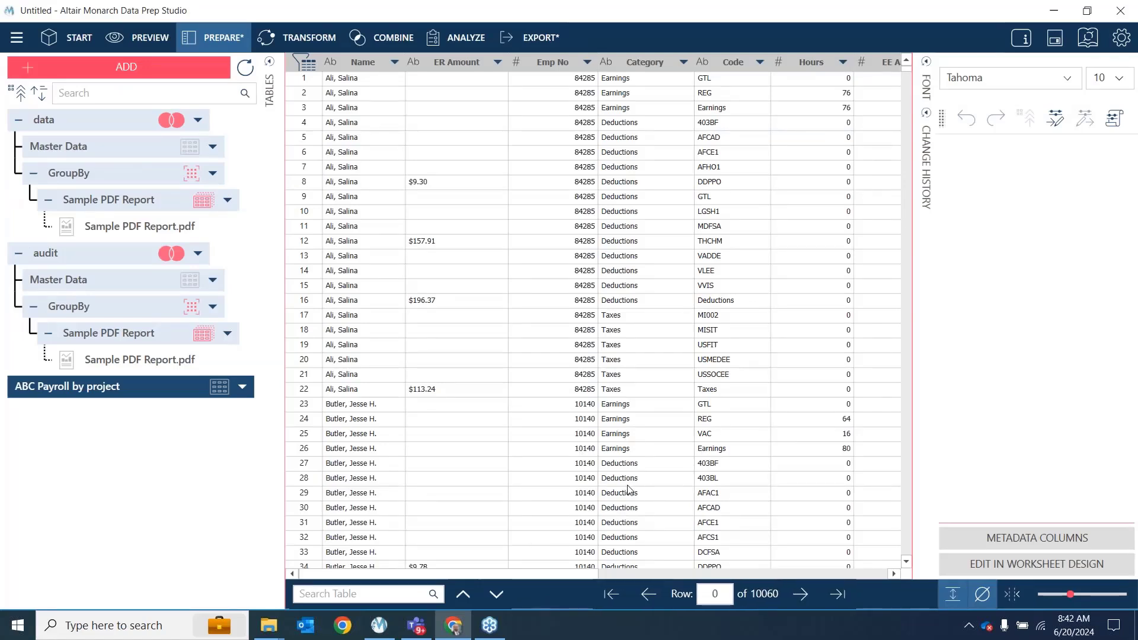
# Examine the appended project, period controls and MHS19 columns throughout the combined ABC Payroll by project table
pyautogui.click(814, 575)
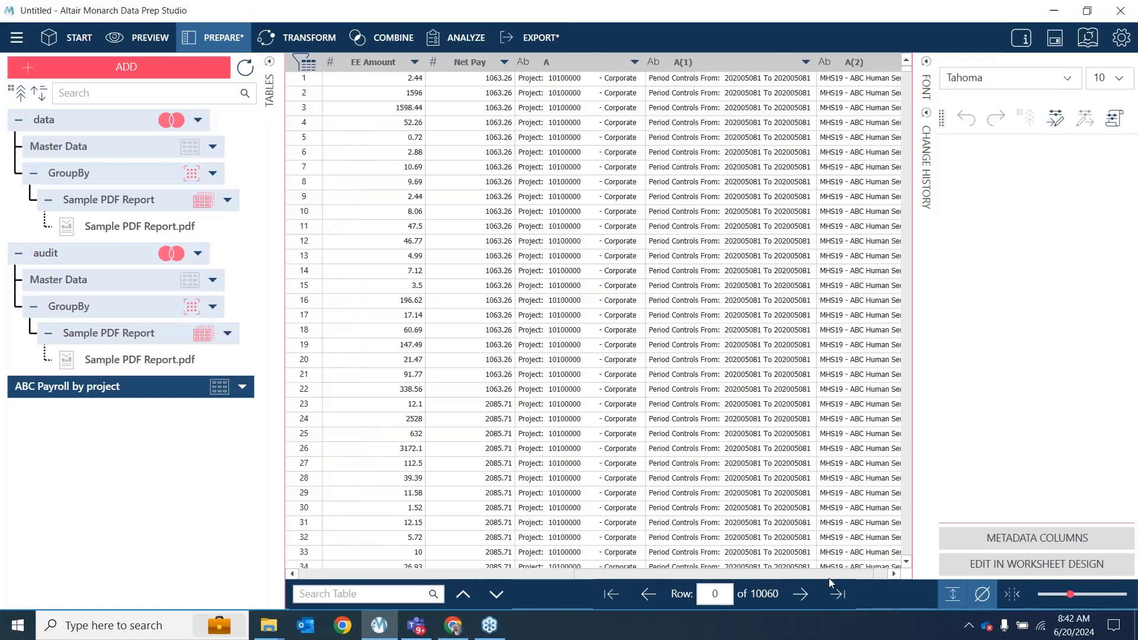
pyautogui.moveTo(841, 577); pyautogui.dragTo(851, 576)
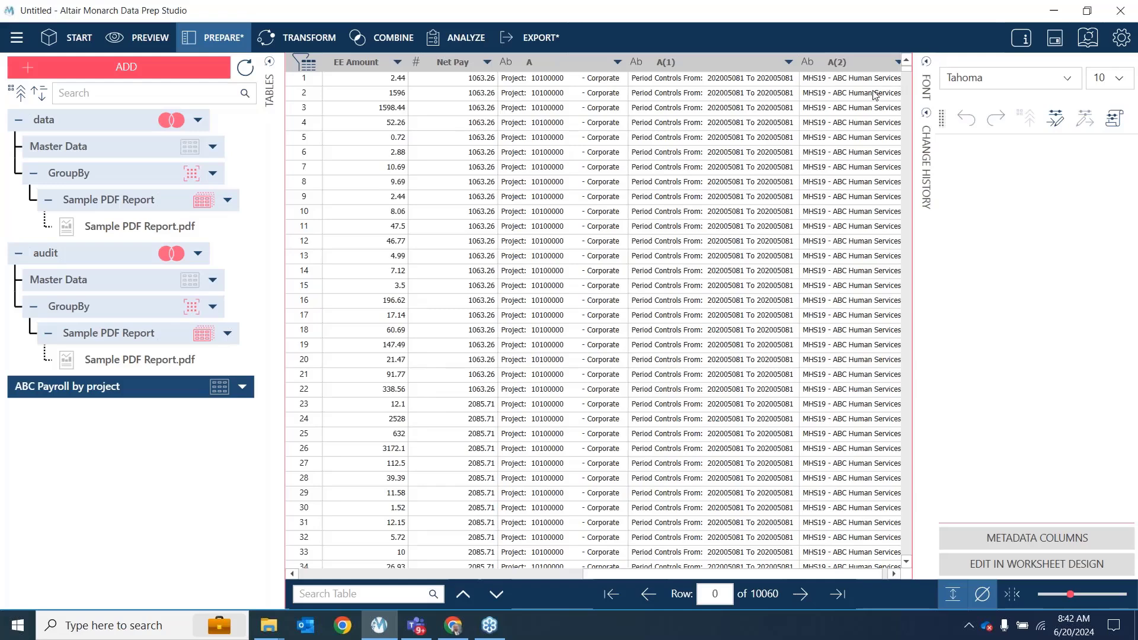
pyautogui.click(300, 37)
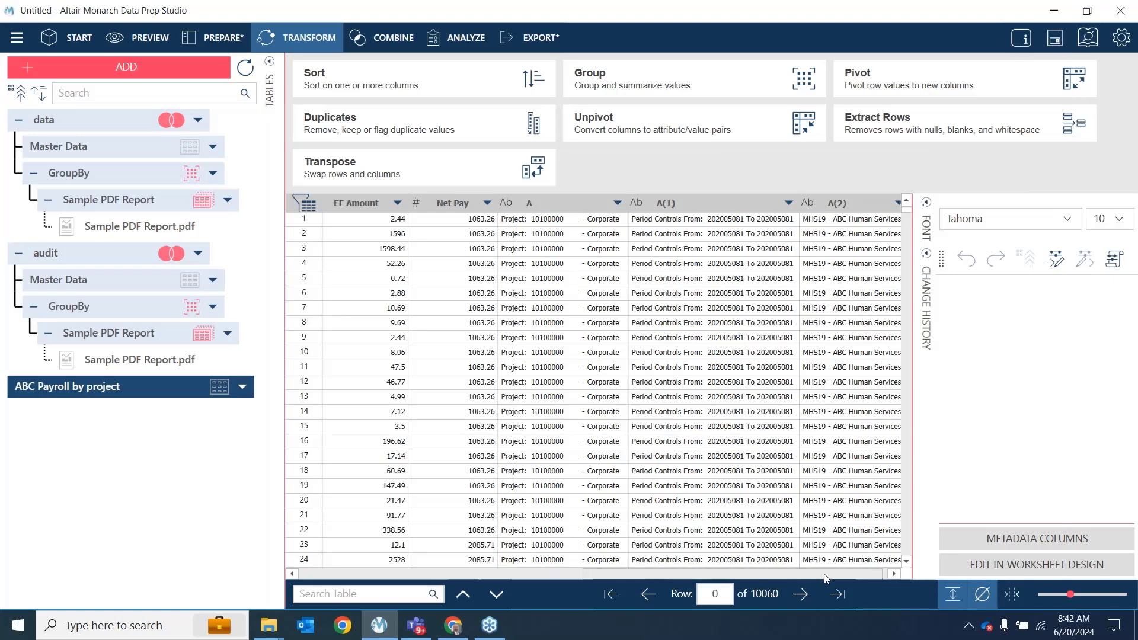
pyautogui.moveTo(825, 576); pyautogui.dragTo(873, 574)
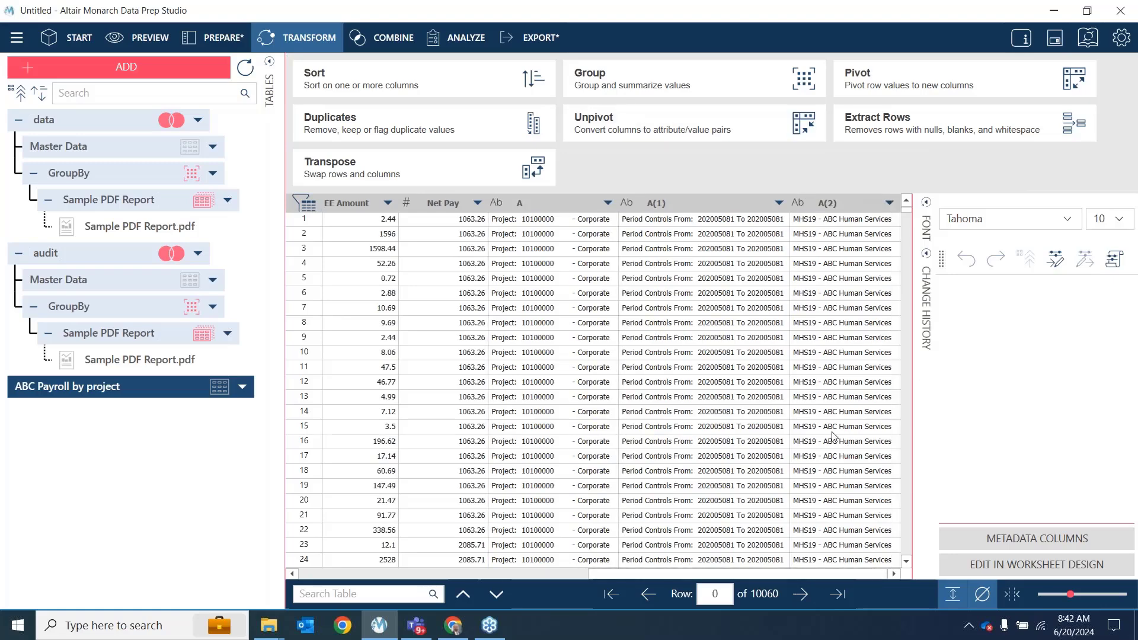
pyautogui.scroll(-2, 825, 444)
pyautogui.scroll(-20, 406, 360)
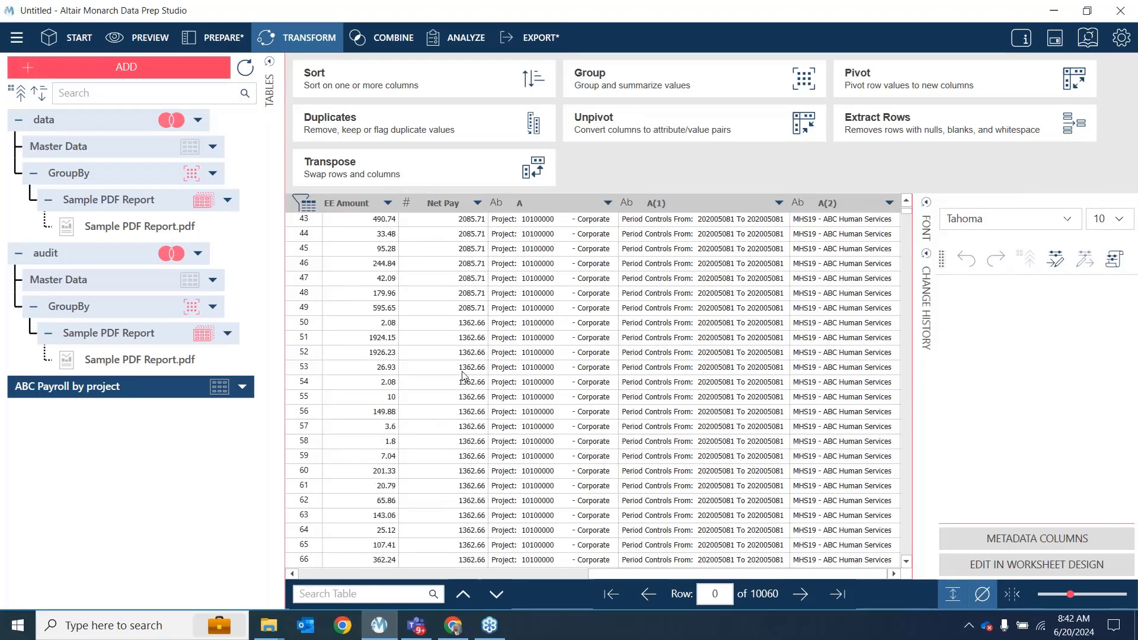
pyautogui.scroll(-20, 527, 384)
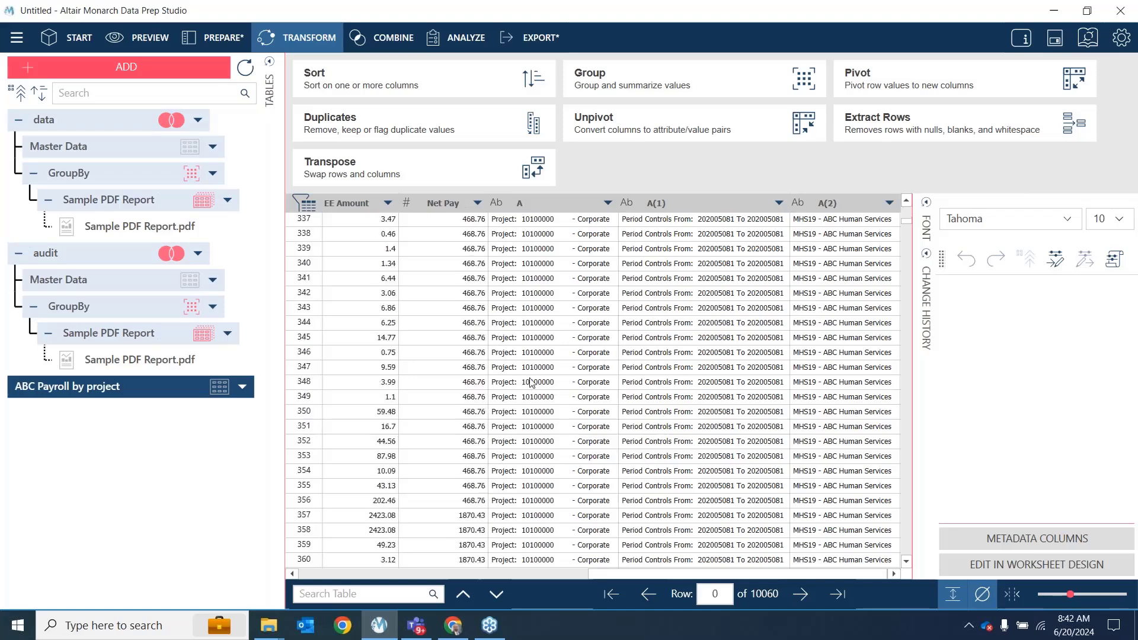
# Group the payroll table by project column A, including only the sums of Hours, EE Amount and Net Pay, and review the summary
pyautogui.click(652, 83)
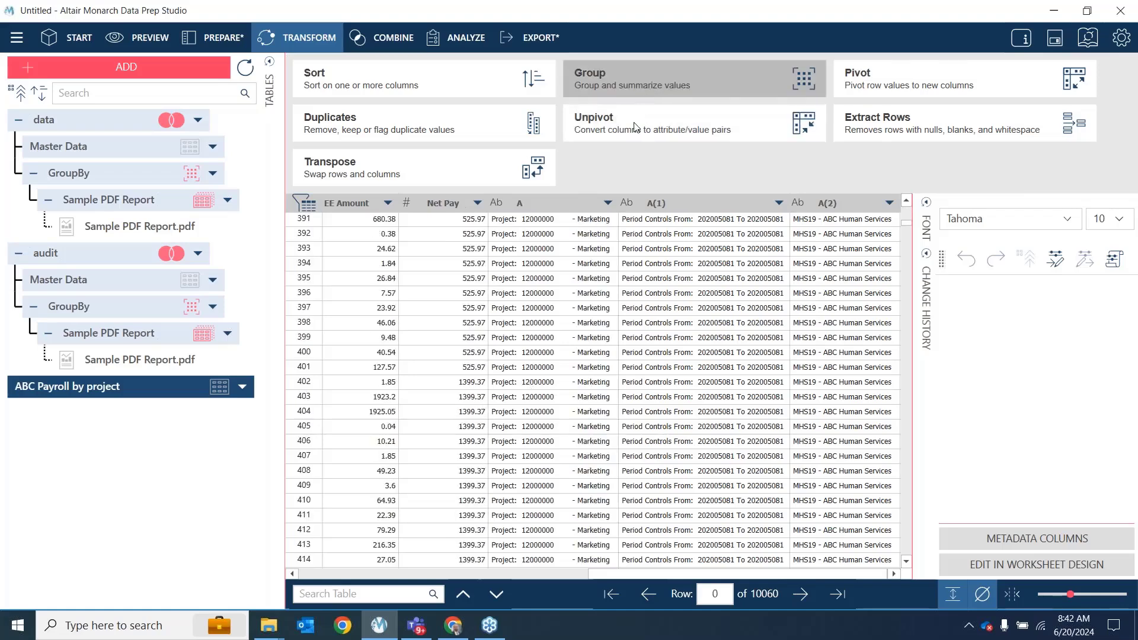
pyautogui.scroll(-5, 442, 455)
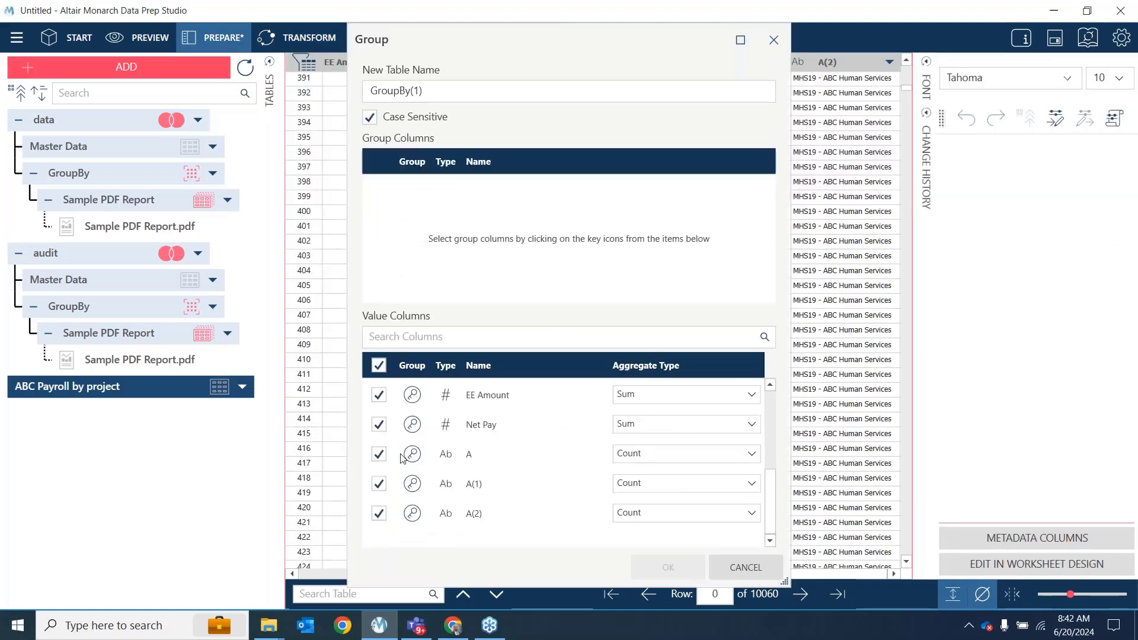
pyautogui.click(412, 454)
pyautogui.click(379, 365)
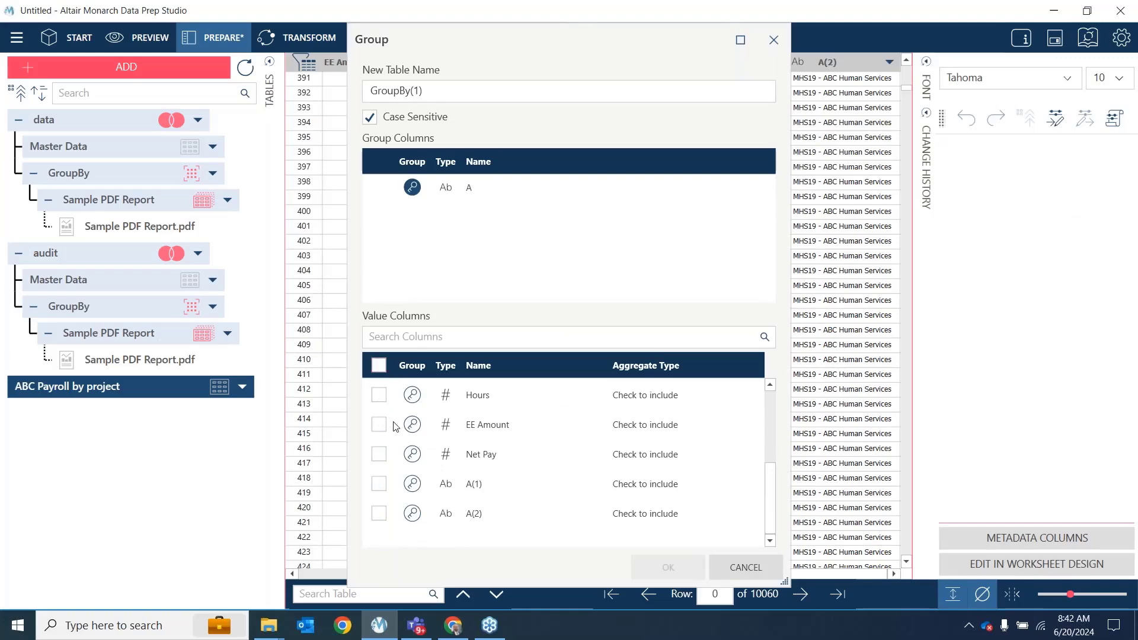
pyautogui.click(380, 396)
pyautogui.click(379, 425)
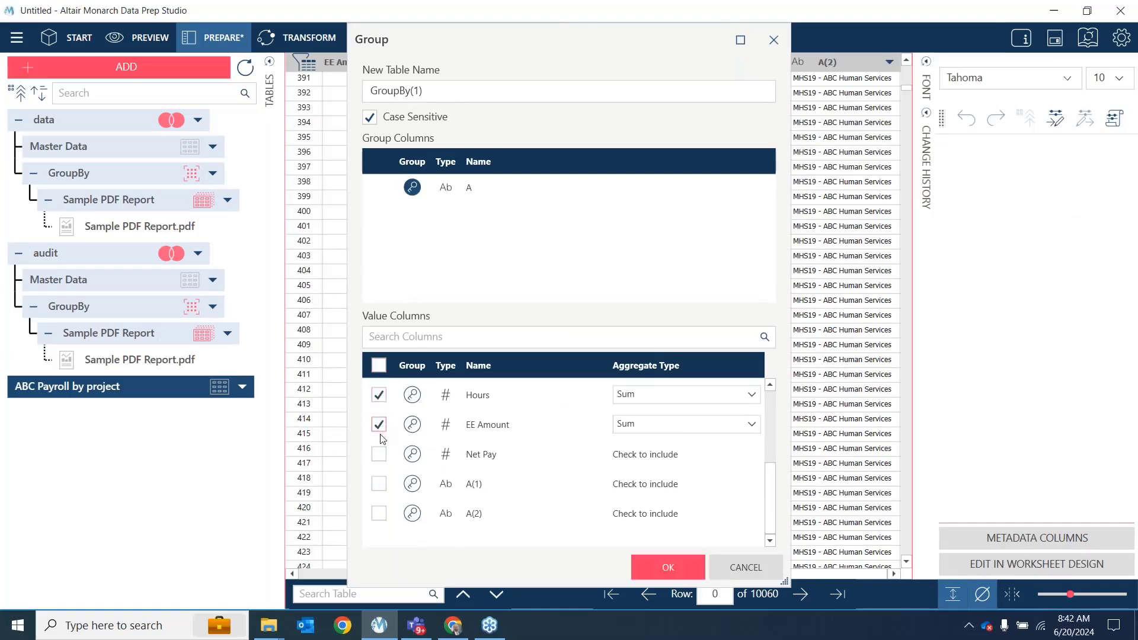
pyautogui.click(379, 454)
pyautogui.click(642, 566)
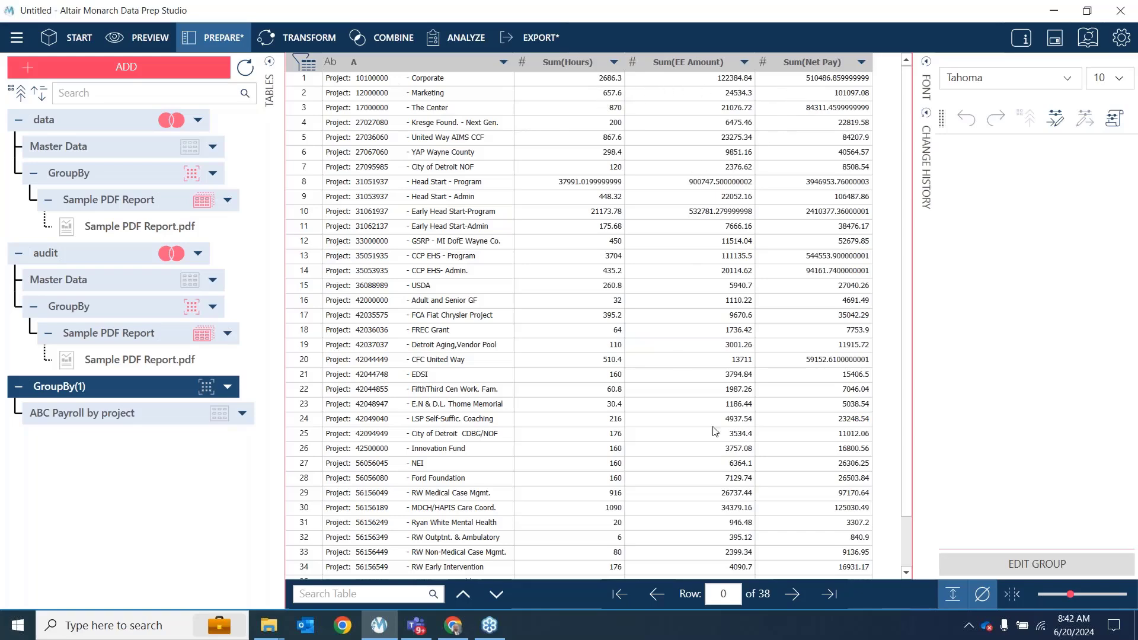
pyautogui.scroll(-2, 710, 417)
pyautogui.scroll(2, 710, 416)
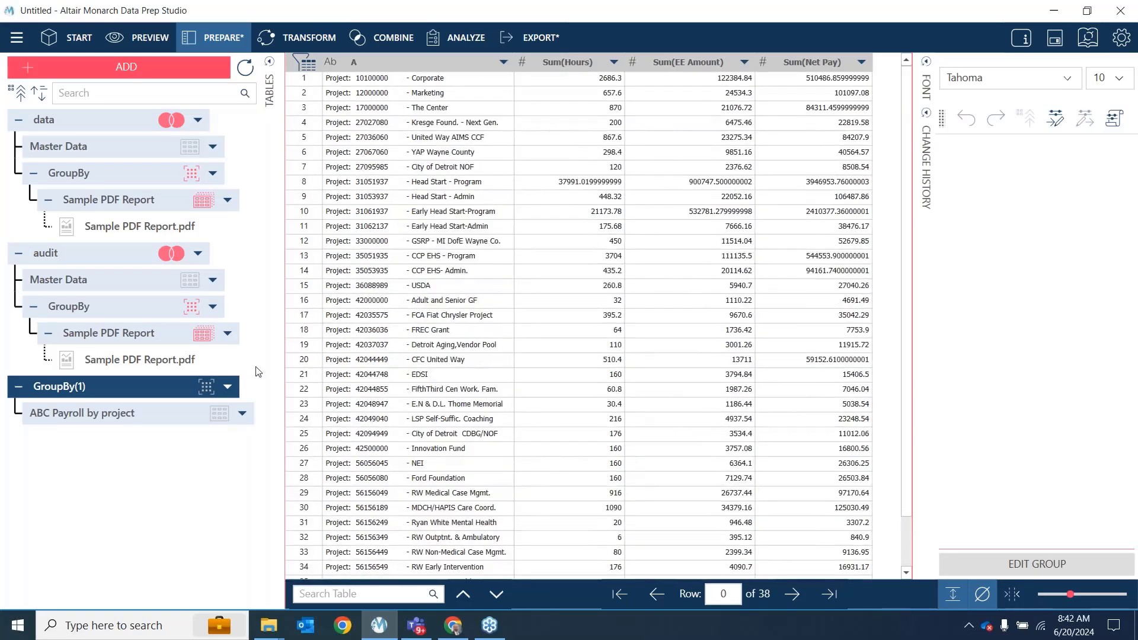